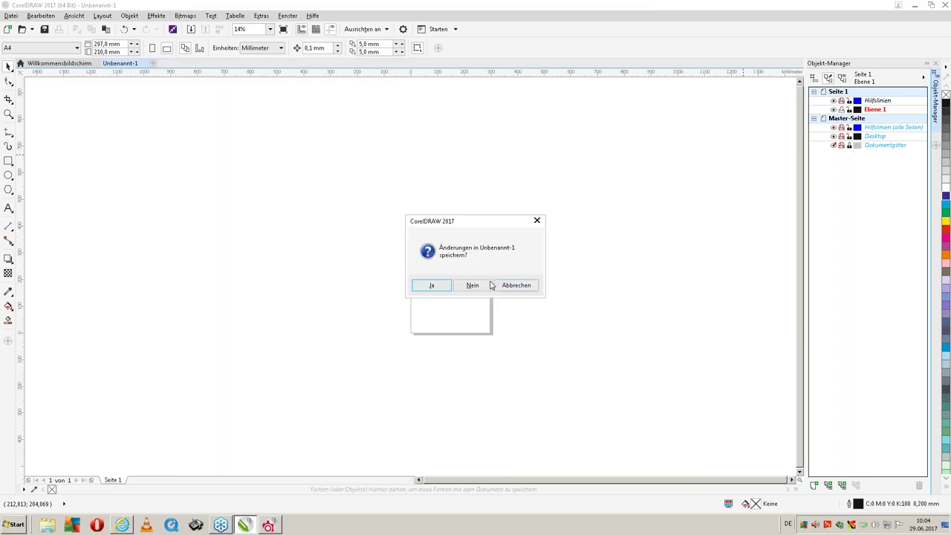
Close Unbenannt-1 without saving, choosing Nein in the save prompt
{"action": "left_click", "coordinate": [479, 289]}
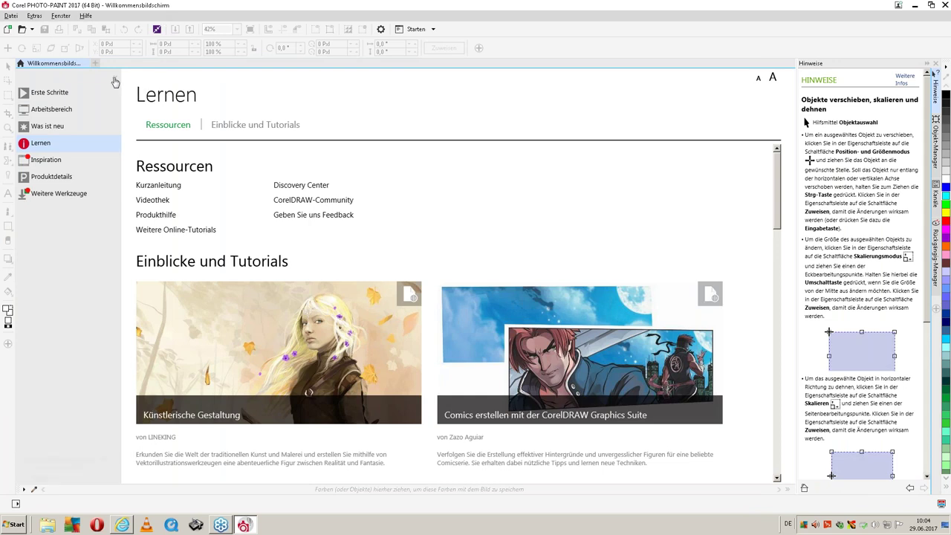
Return the Hinweise docker to its topic list and show the 'Masken erstellen' hints
{"action": "left_click", "coordinate": [115, 81]}
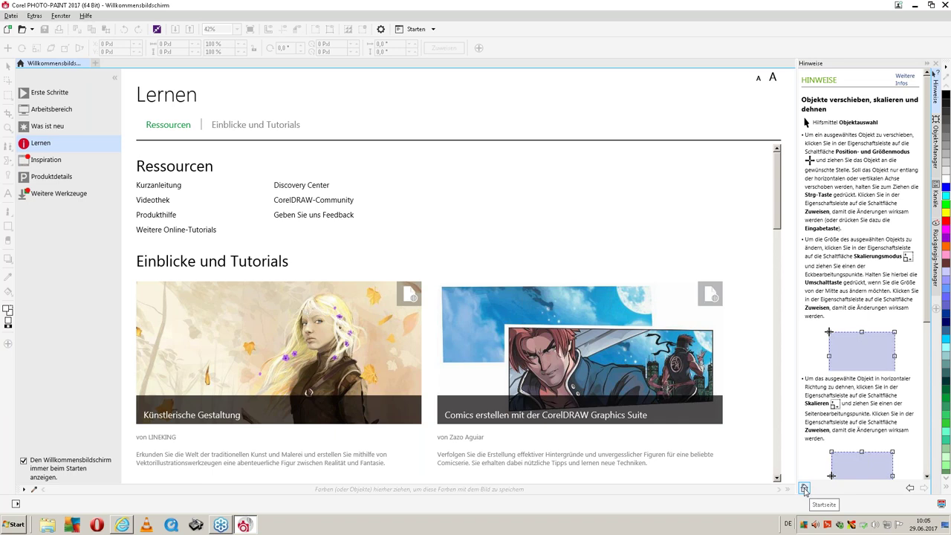
{"action": "left_click", "coordinate": [804, 488]}
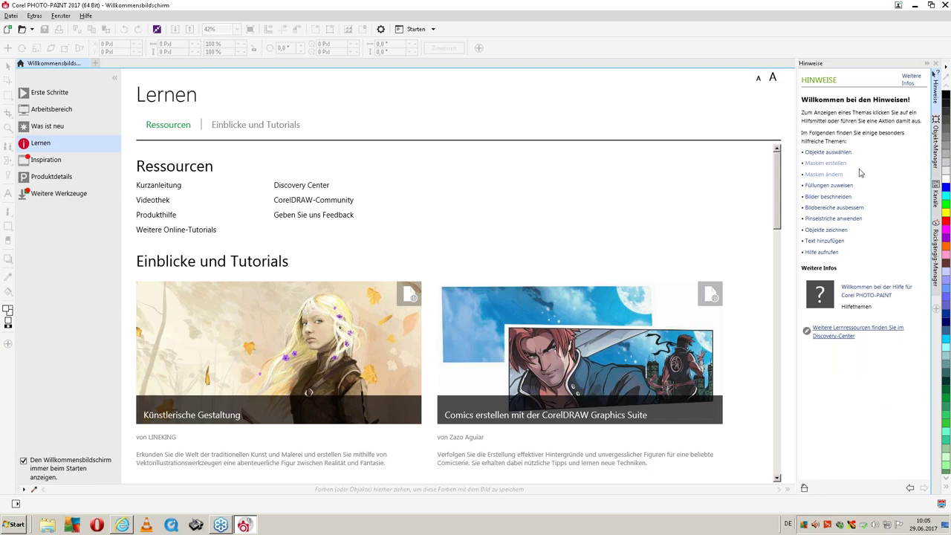
{"action": "left_click", "coordinate": [836, 162]}
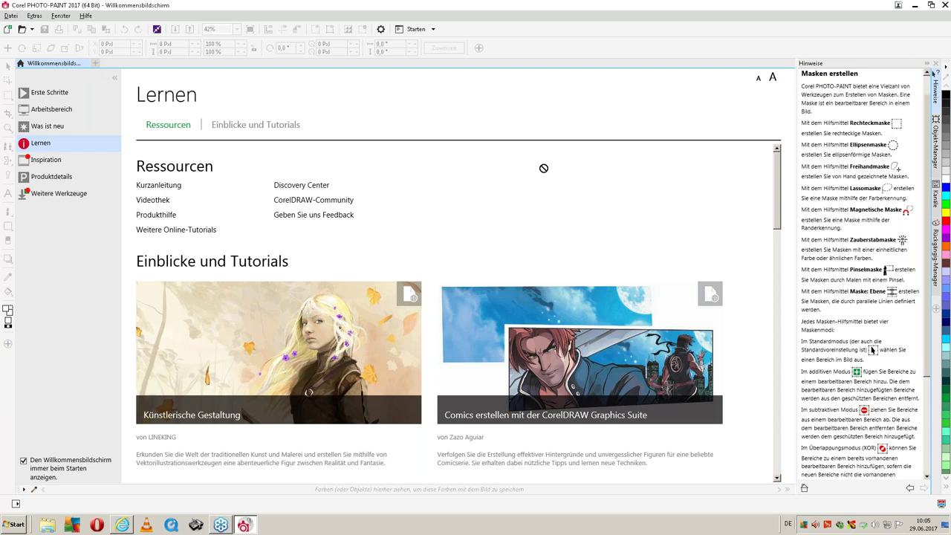
{"action": "left_click", "coordinate": [10, 16]}
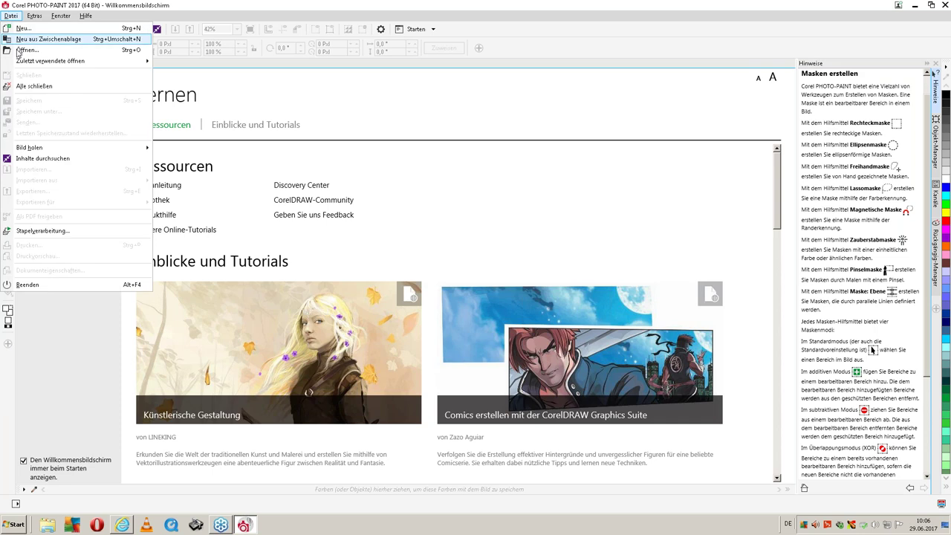
Browse the Desktop in the Open dialog, then cancel without opening a file
{"action": "left_click", "coordinate": [18, 54]}
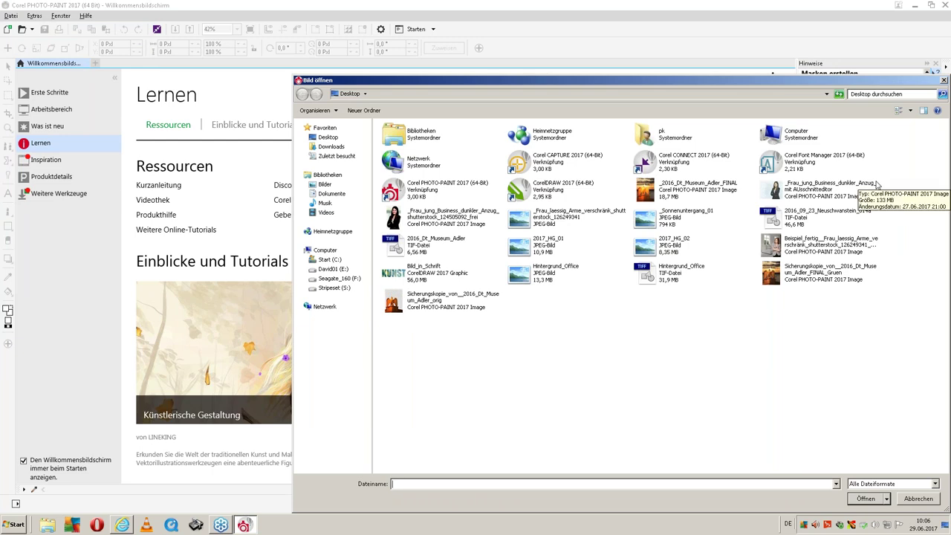
{"action": "left_click", "coordinate": [328, 138]}
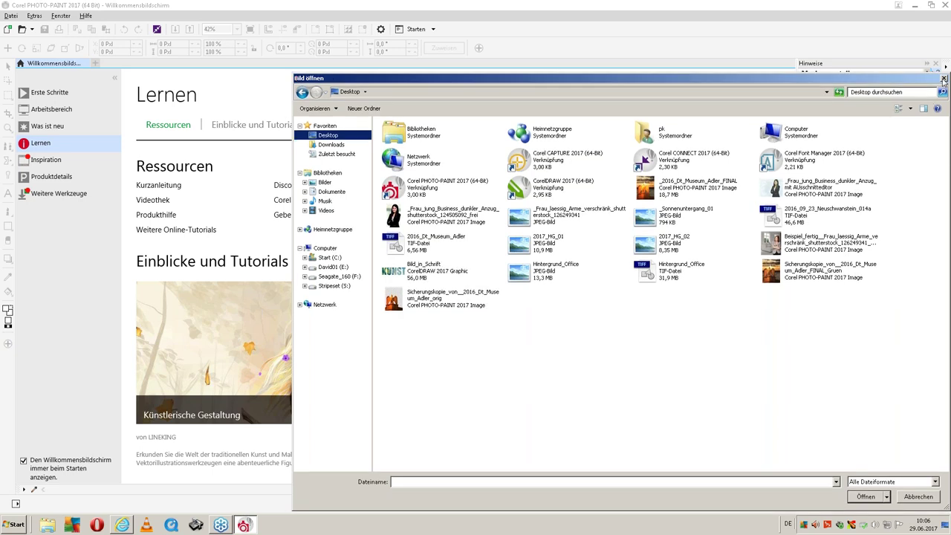
{"action": "left_click", "coordinate": [944, 78]}
{"action": "left_click", "coordinate": [12, 17]}
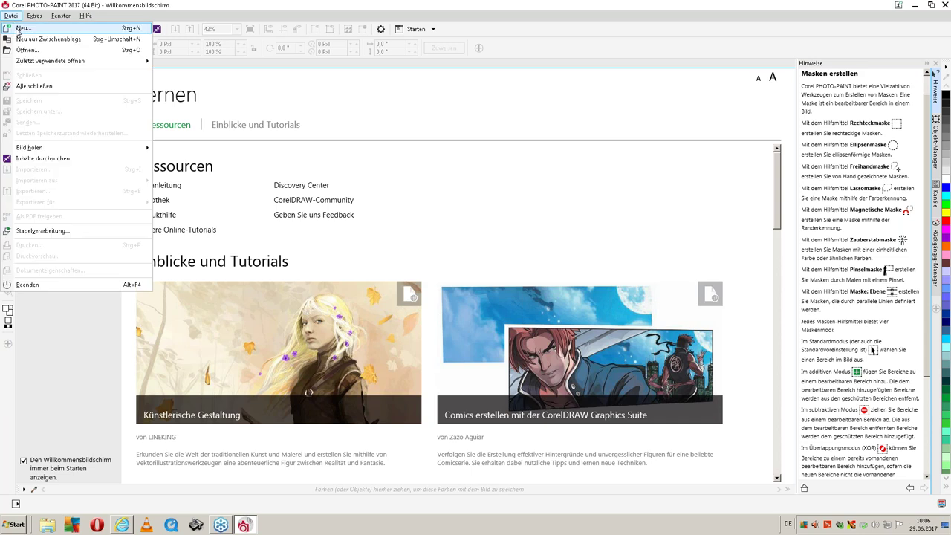
Create a new image, Unbenannt-2, accepting the default Neues Bild anlegen settings
{"action": "left_click", "coordinate": [19, 33]}
{"action": "left_click", "coordinate": [464, 369]}
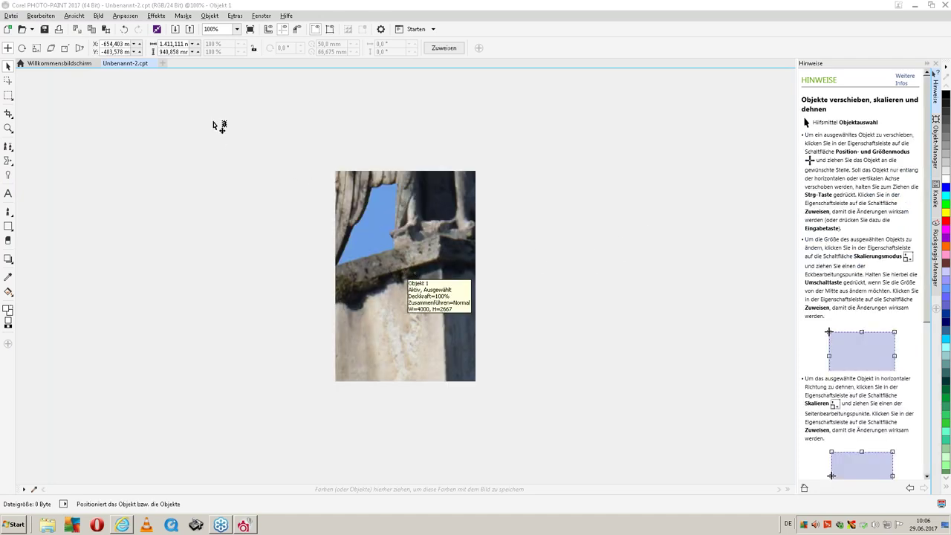
{"action": "left_click", "coordinate": [11, 16]}
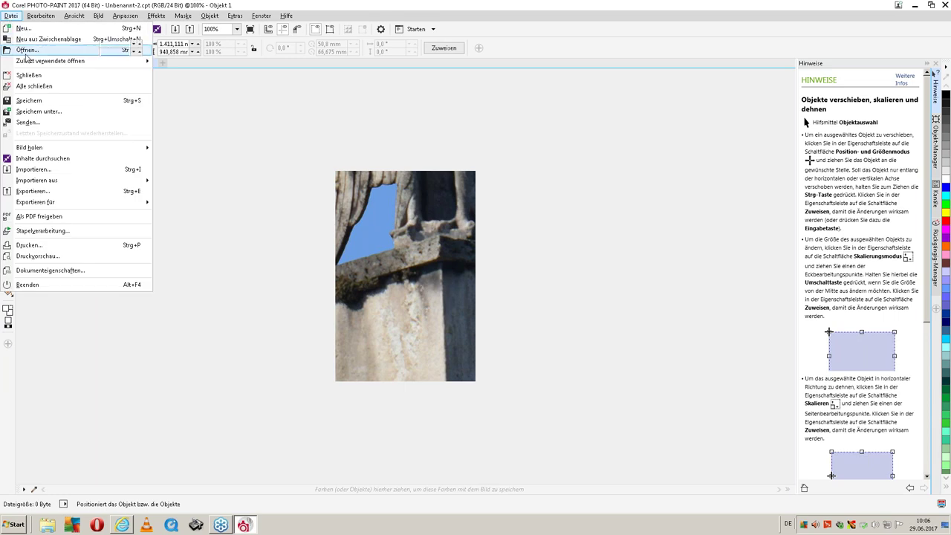
Open 2016_Dt_Museum_Adler.tif from the Desktop and zoom in to inspect the eagle statue
{"action": "left_click", "coordinate": [27, 50]}
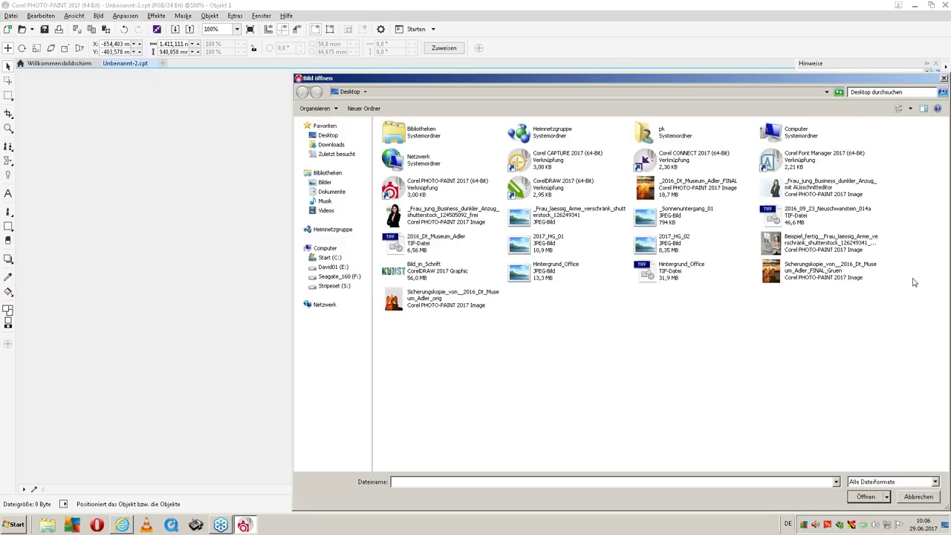
{"action": "double_click", "coordinate": [440, 240]}
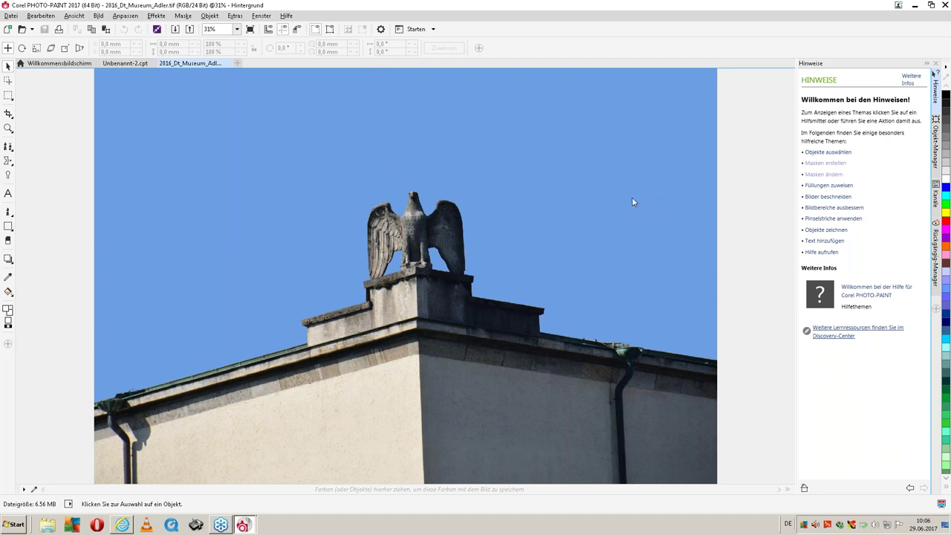
{"action": "scroll", "coordinate": [514, 219], "scroll_direction": "down", "scroll_amount": 1}
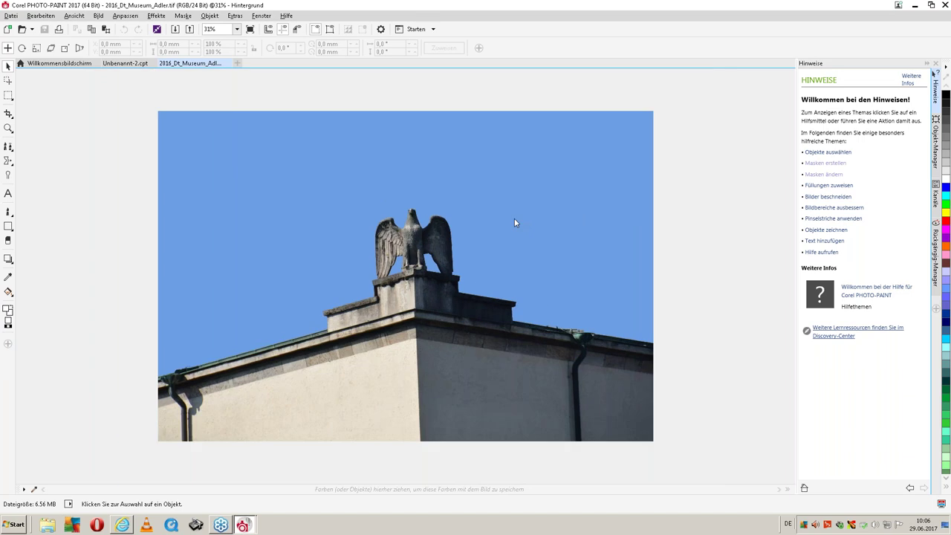
{"action": "scroll", "coordinate": [423, 299], "scroll_direction": "up", "scroll_amount": 2}
{"action": "scroll", "coordinate": [423, 296], "scroll_direction": "up", "scroll_amount": 1}
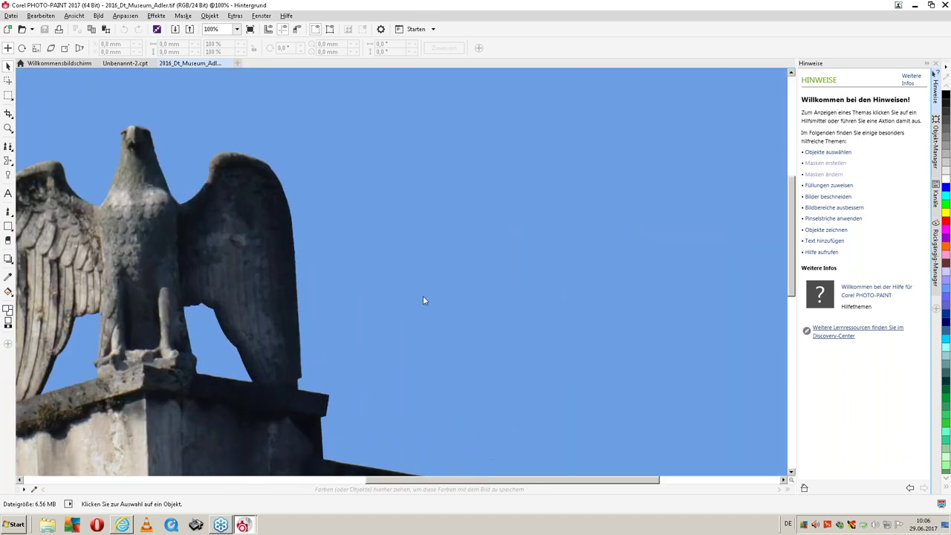
{"action": "scroll", "coordinate": [422, 295], "scroll_direction": "up", "scroll_amount": 1}
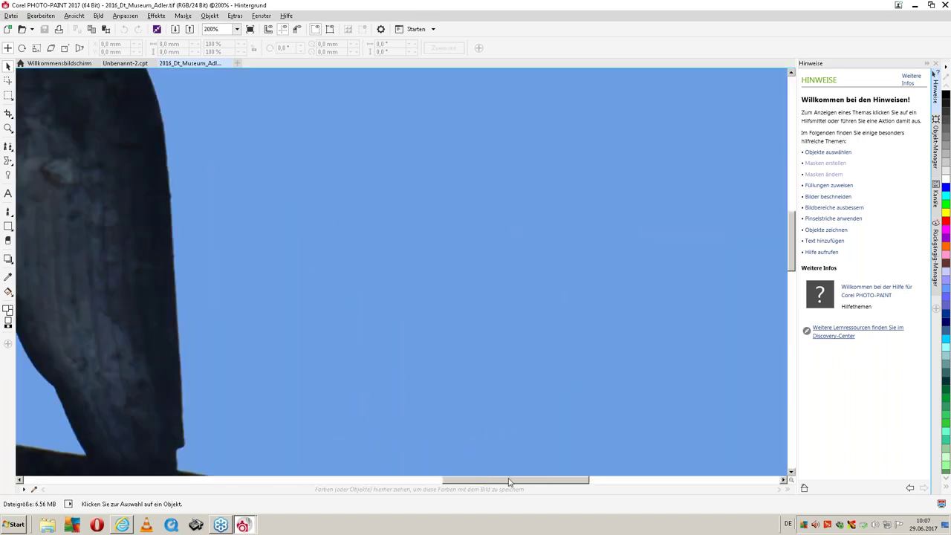
{"action": "left_click_drag", "start_coordinate": [508, 480], "coordinate": [372, 482]}
{"action": "left_click_drag", "start_coordinate": [791, 247], "coordinate": [789, 214]}
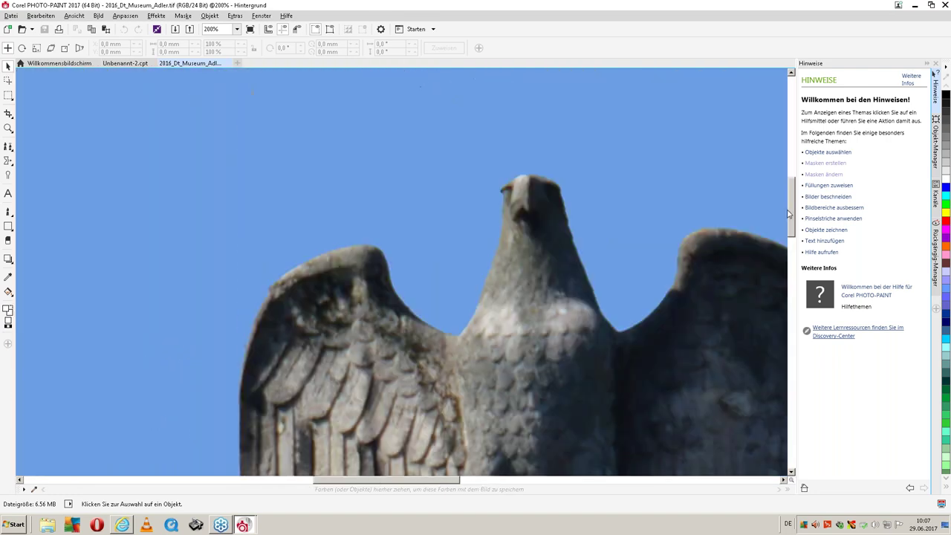
{"action": "scroll", "coordinate": [667, 211], "scroll_direction": "down", "scroll_amount": 1}
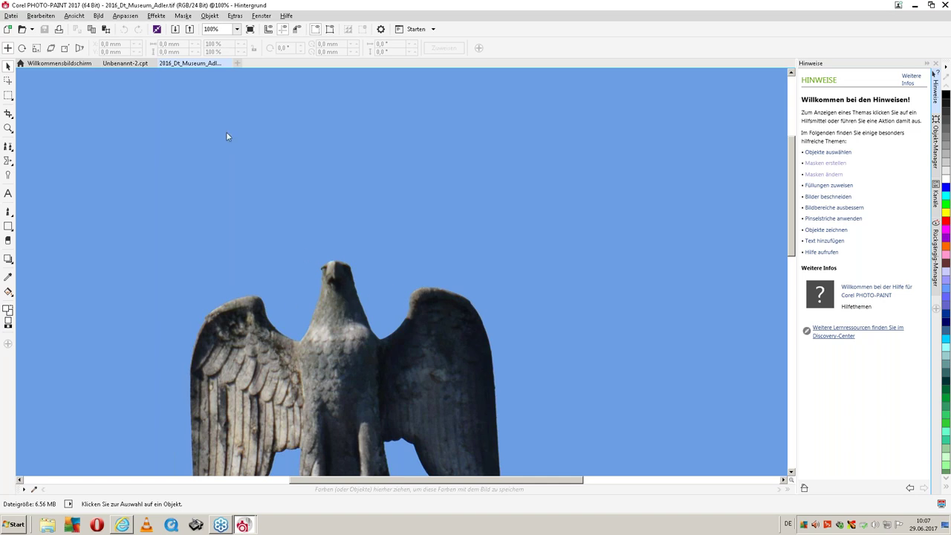
{"action": "left_click", "coordinate": [128, 16]}
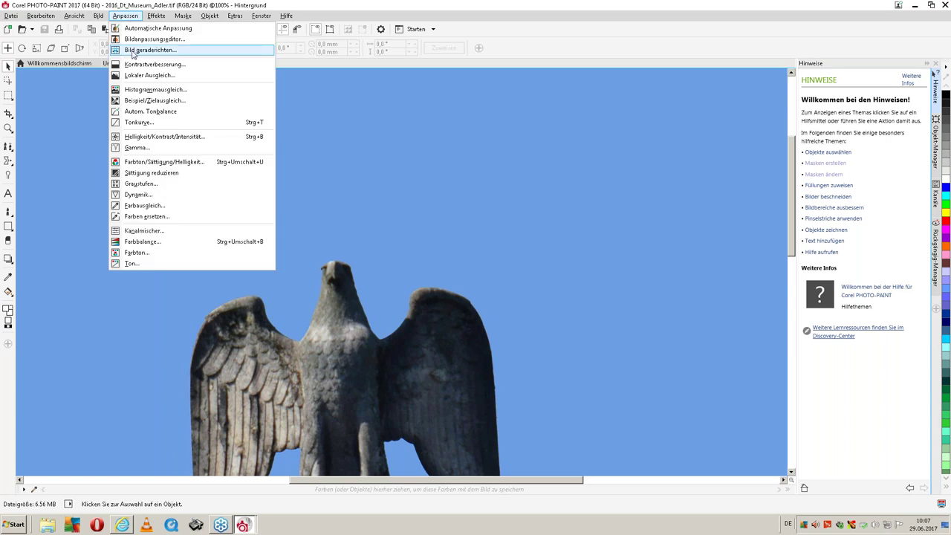
Rotate the eagle photo 2,1° in Bild geraderichten with Bild beschneiden checked
{"action": "left_click", "coordinate": [134, 50]}
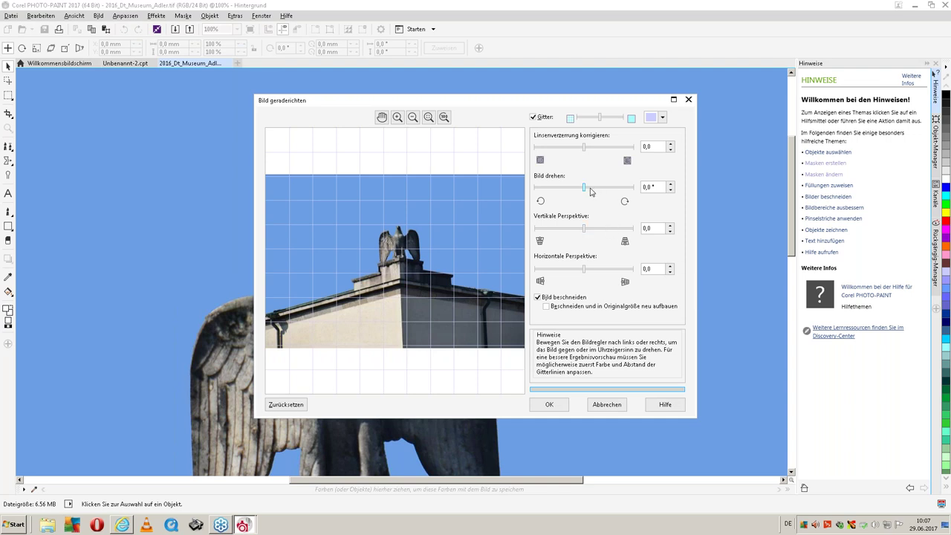
{"action": "left_click_drag", "start_coordinate": [583, 187], "coordinate": [592, 192]}
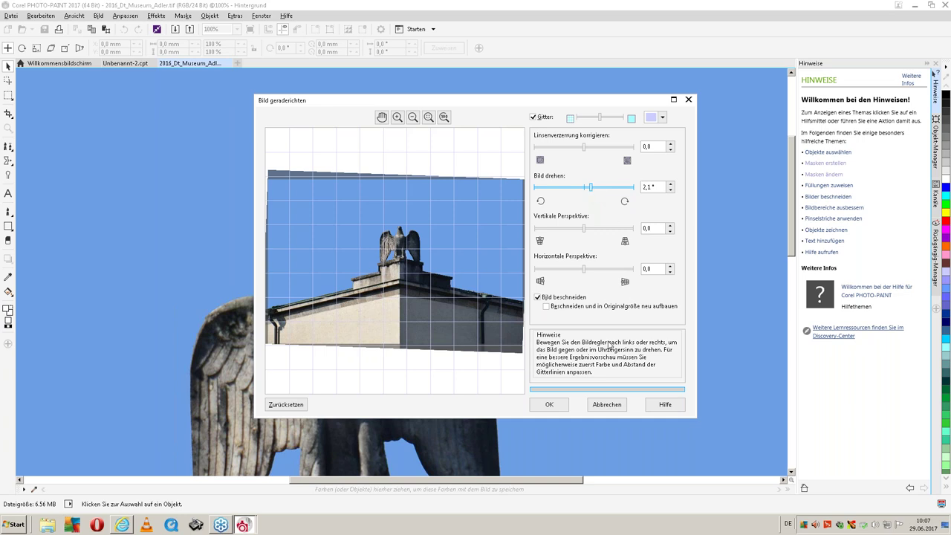
{"action": "left_click", "coordinate": [562, 407]}
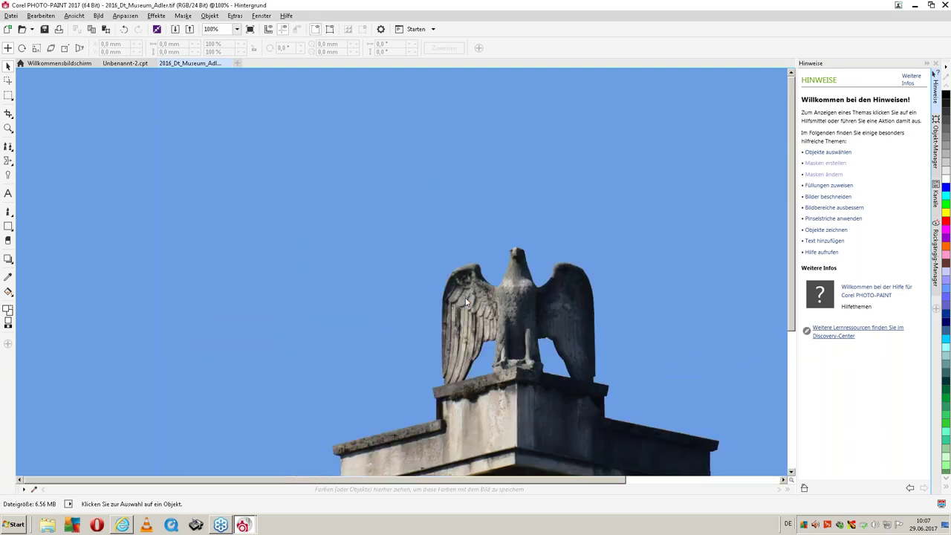
{"action": "scroll", "coordinate": [465, 301], "scroll_direction": "down", "scroll_amount": 2}
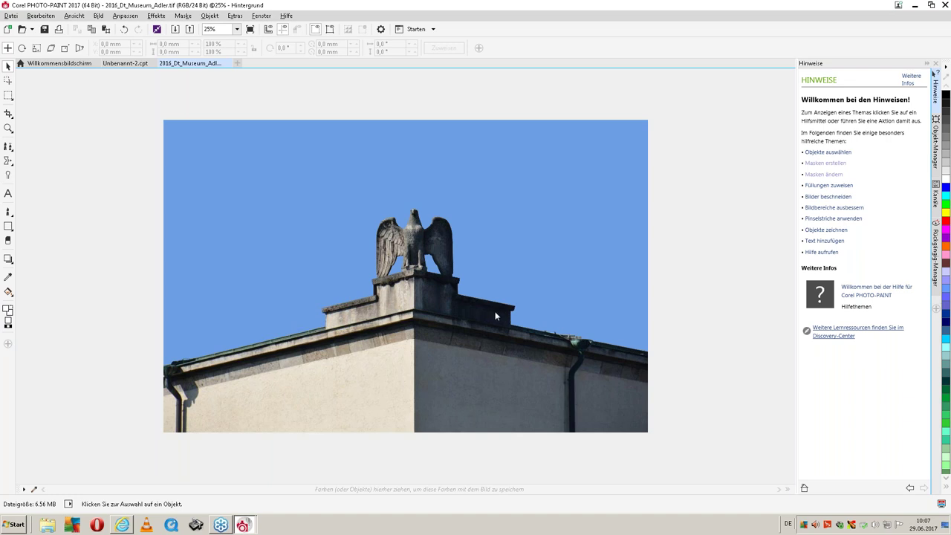
{"action": "scroll", "coordinate": [464, 301], "scroll_direction": "up", "scroll_amount": 1}
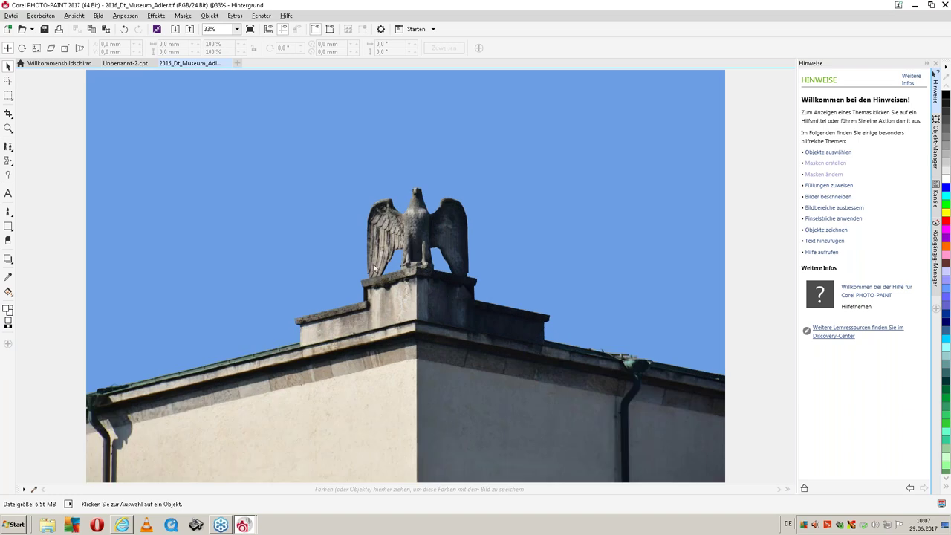
Pick the Zauberstabmaske tool with tolerance 5 and save Unbenannt-2 as a CPT file
{"action": "left_click", "coordinate": [13, 101]}
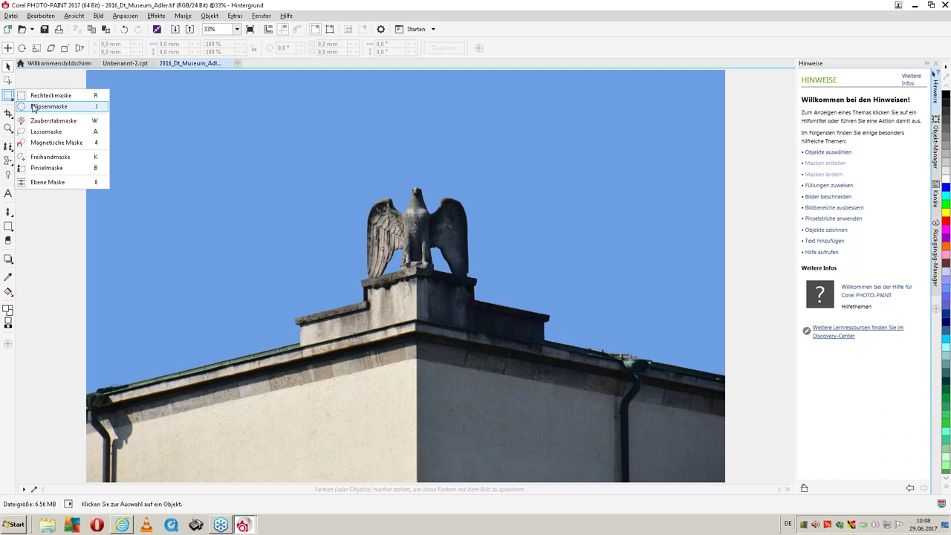
{"action": "key", "text": "ctrl+shift+s"}
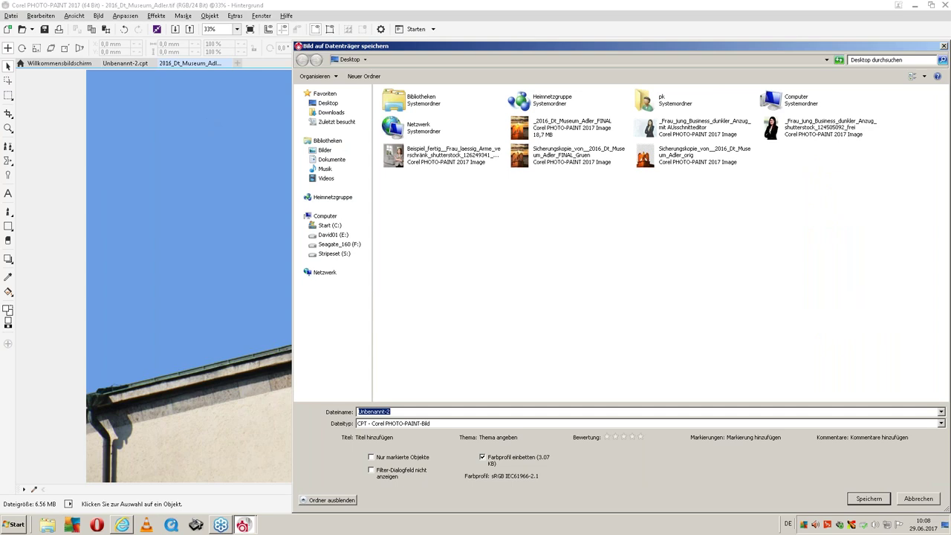
{"action": "left_click", "coordinate": [863, 501]}
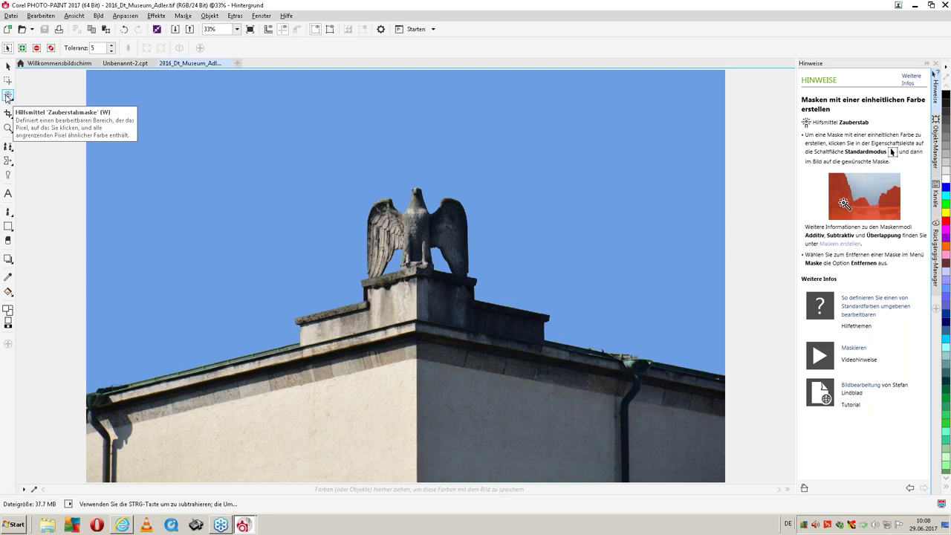
{"action": "left_click", "coordinate": [236, 16]}
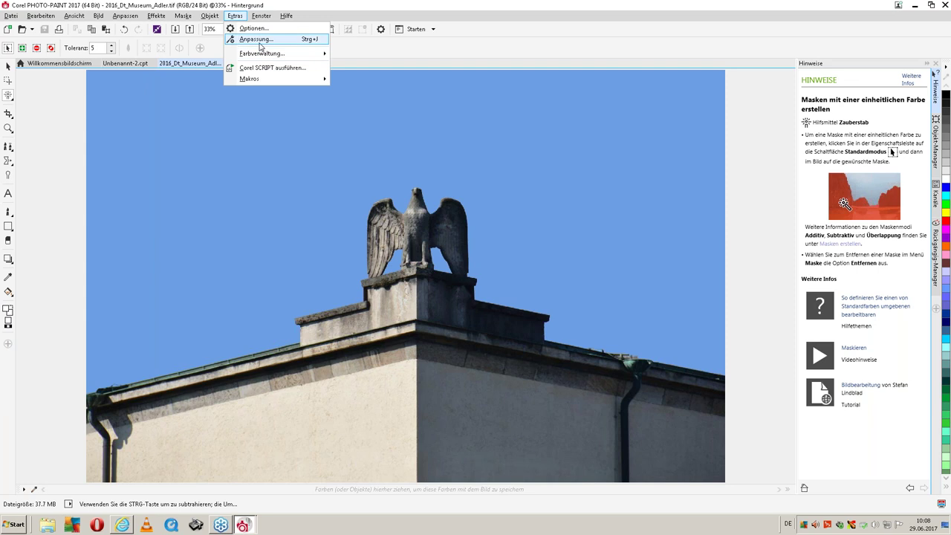
Review the interface colour design options, keeping the Leicht scheme
{"action": "left_click", "coordinate": [258, 42]}
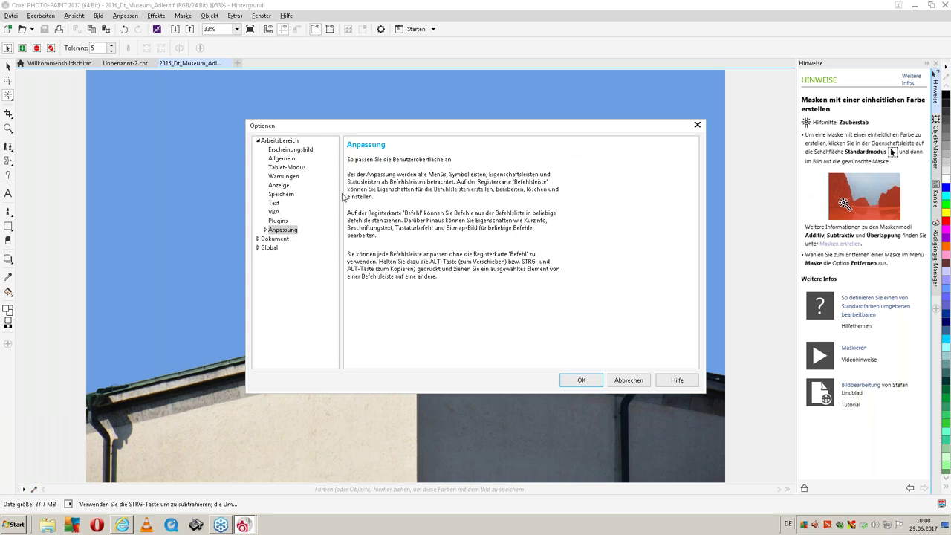
{"action": "left_click", "coordinate": [307, 152]}
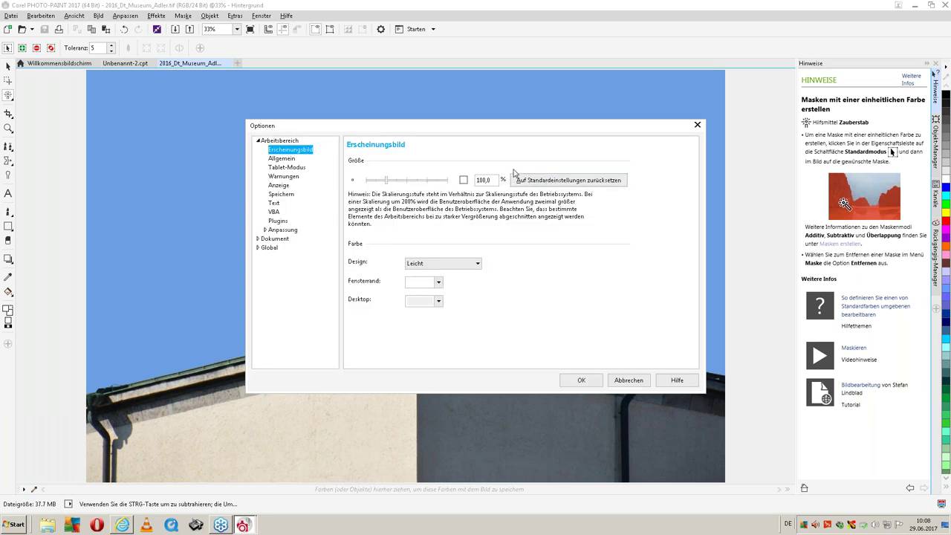
{"action": "left_click", "coordinate": [479, 265]}
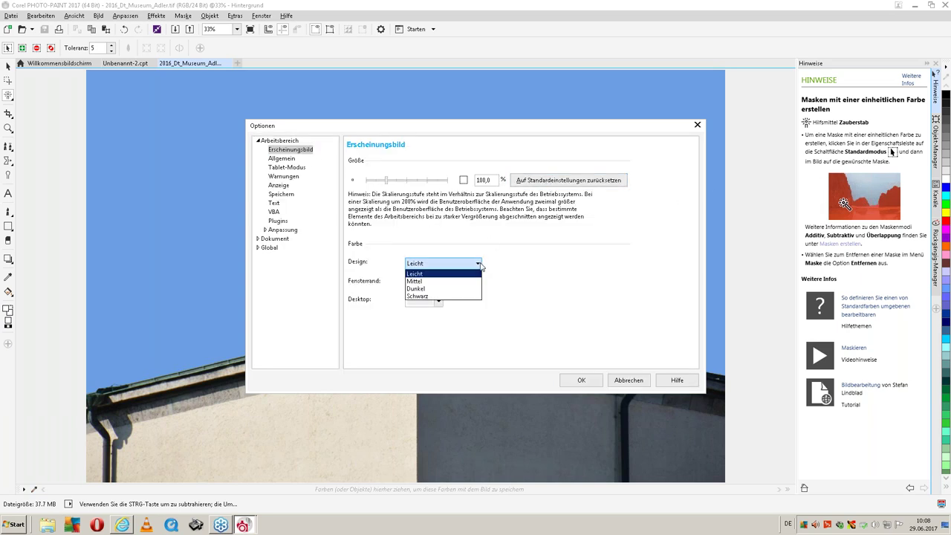
{"action": "left_click", "coordinate": [564, 261]}
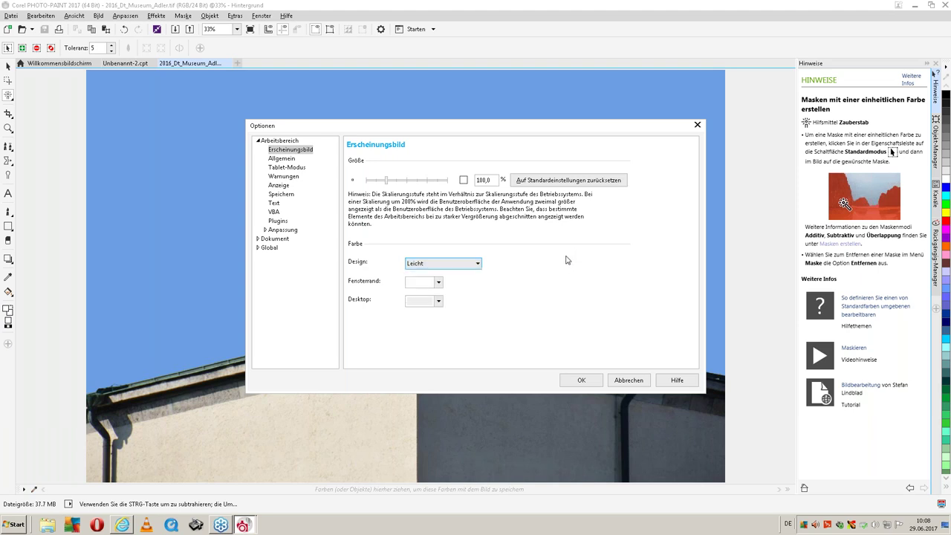
Set Beim Programmstart to Neue Datei in the Allgemein workspace settings
{"action": "left_click", "coordinate": [280, 158]}
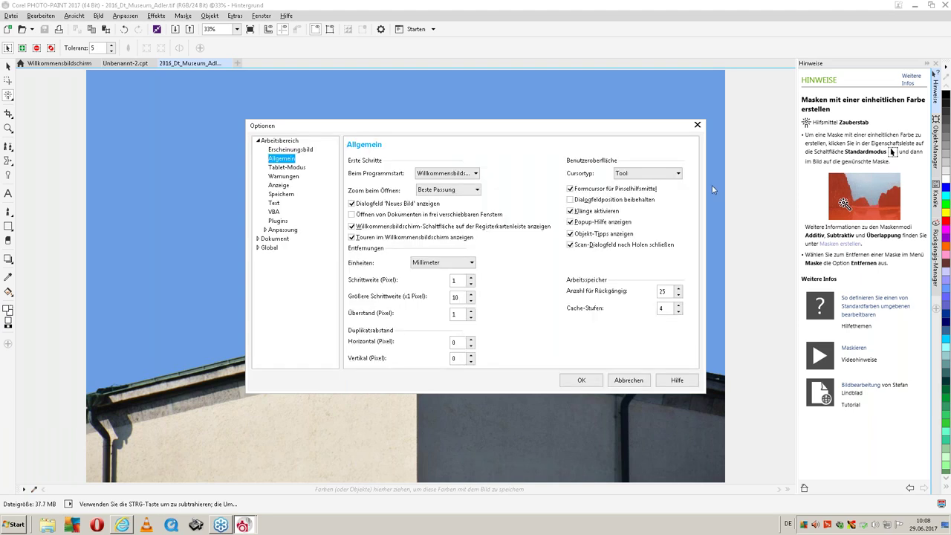
{"action": "left_click", "coordinate": [439, 175]}
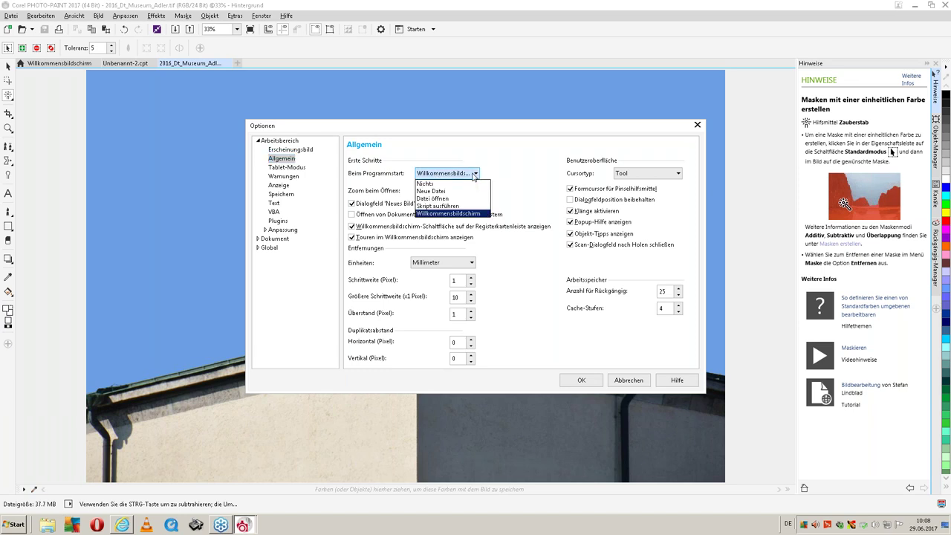
{"action": "left_click", "coordinate": [444, 191]}
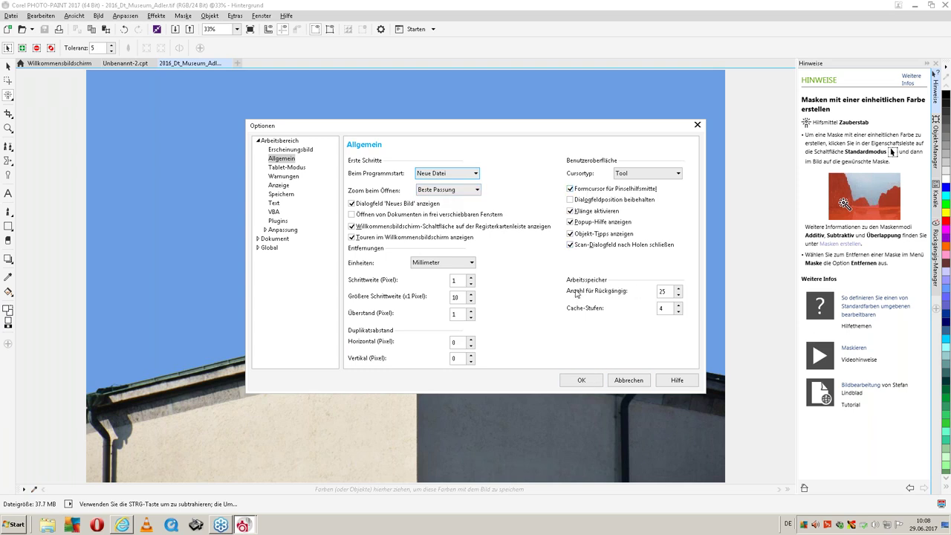
{"action": "left_click", "coordinate": [665, 291]}
{"action": "left_click", "coordinate": [286, 168]}
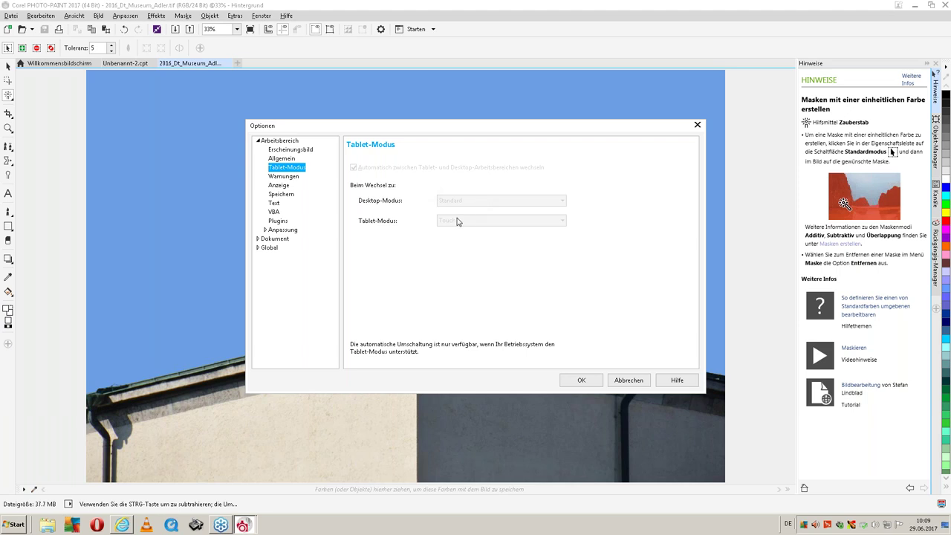
Review the Speichern auto-save preferences, then view the Plugins folder page
{"action": "left_click", "coordinate": [283, 195]}
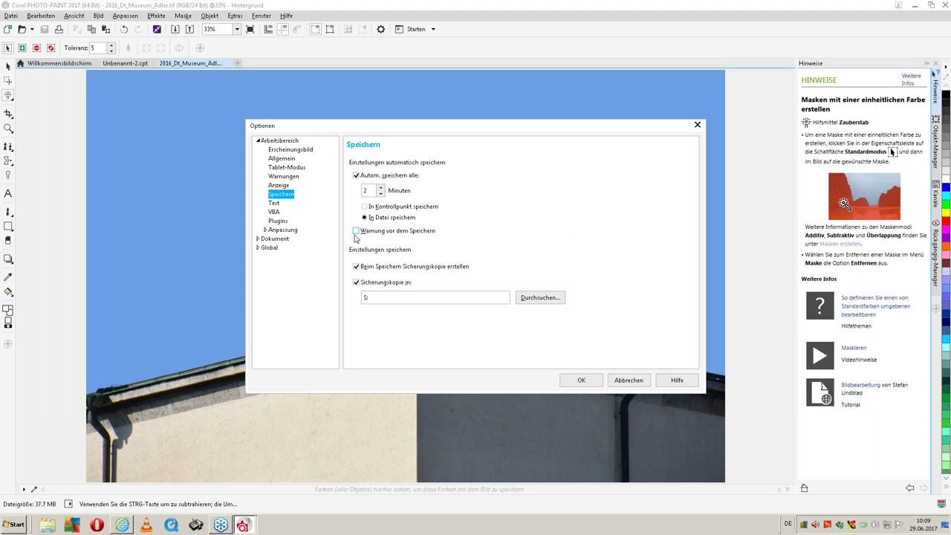
{"action": "left_click", "coordinate": [279, 221]}
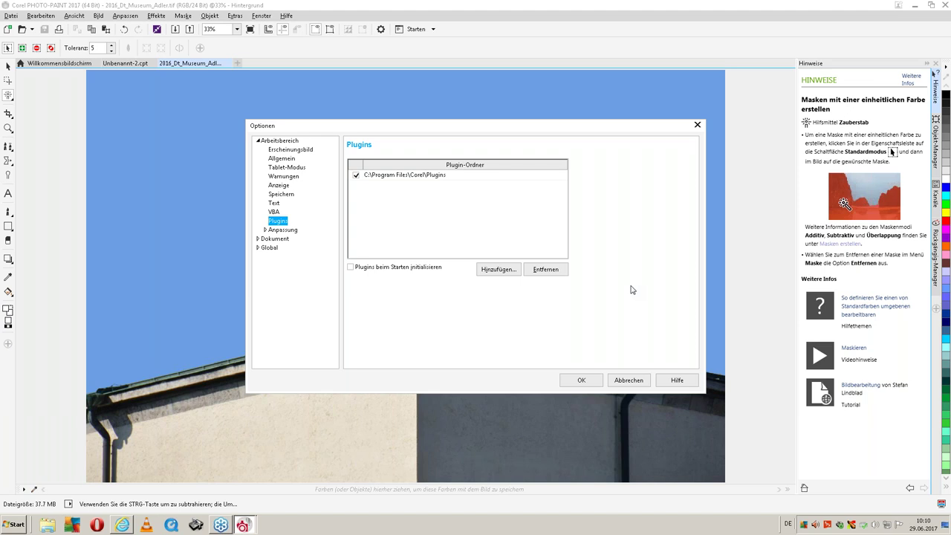
Add an empty plugin folder entry by cancelling Ordner suchen, then confirm
{"action": "left_click", "coordinate": [498, 269]}
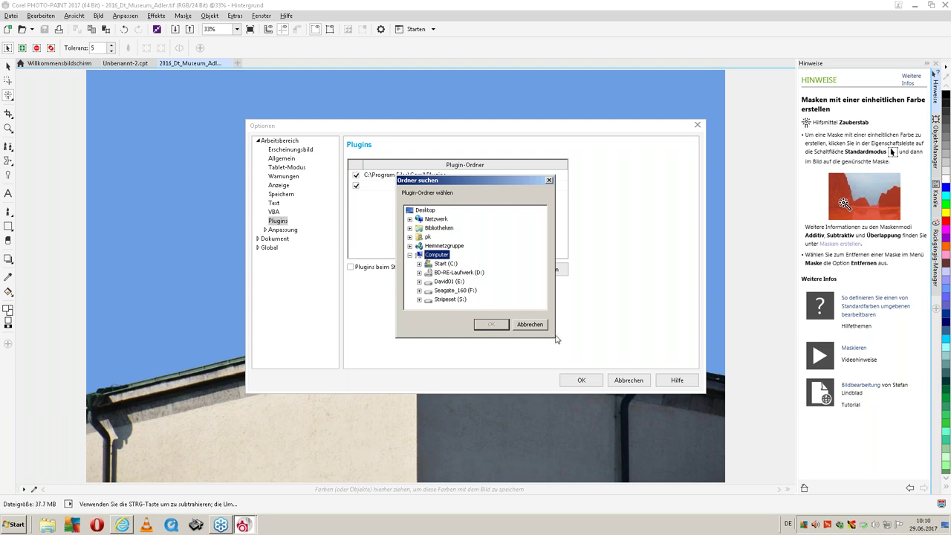
{"action": "left_click", "coordinate": [531, 324]}
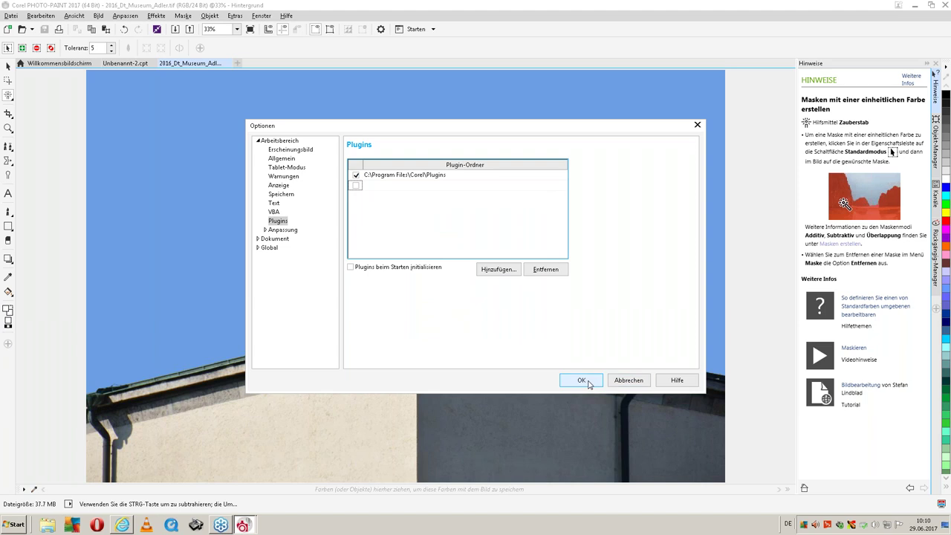
{"action": "left_click", "coordinate": [588, 381]}
Confirm the Optionen dialog with OK to return to the eagle photo
{"action": "left_click", "coordinate": [581, 379]}
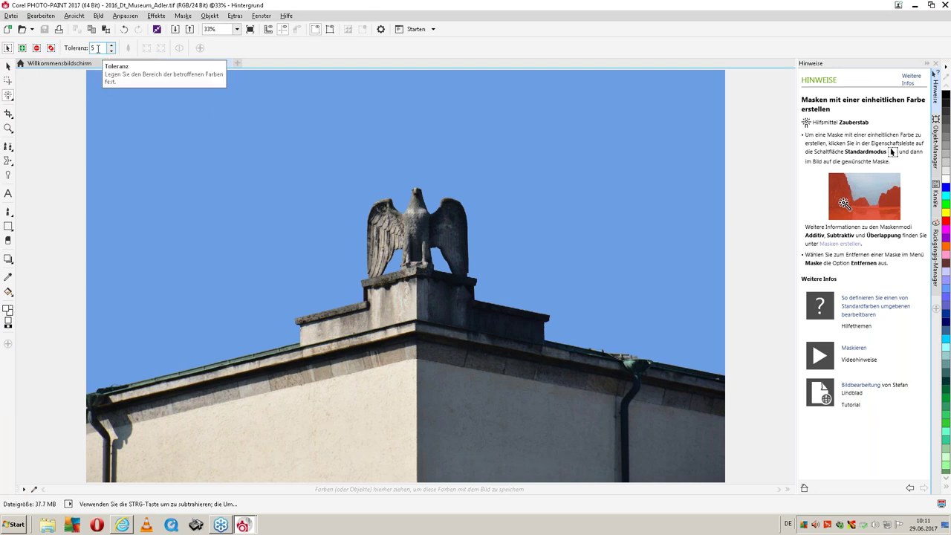
Set the Magic Wand tolerance to 10 and mask the blue sky
{"action": "double_click", "coordinate": [97, 48]}
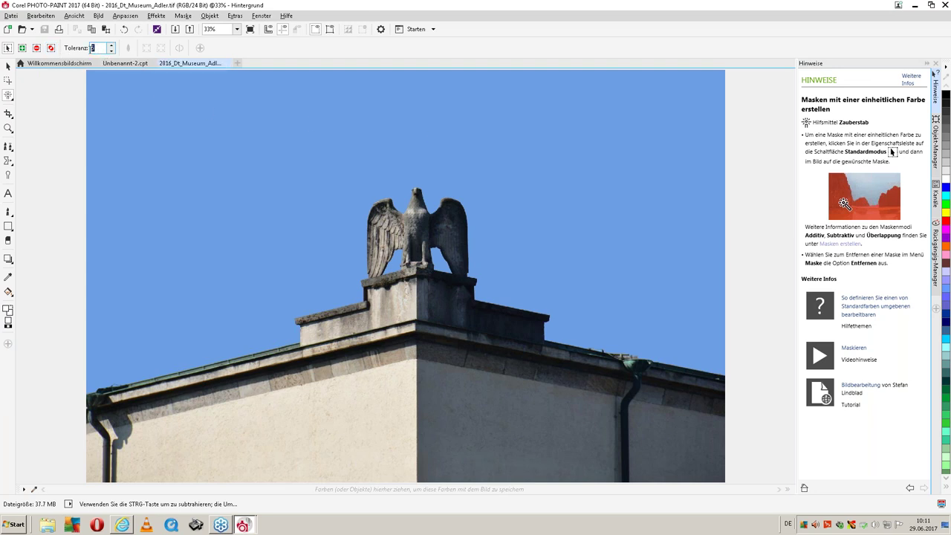
{"action": "type", "text": "10"}
{"action": "left_click", "coordinate": [332, 155]}
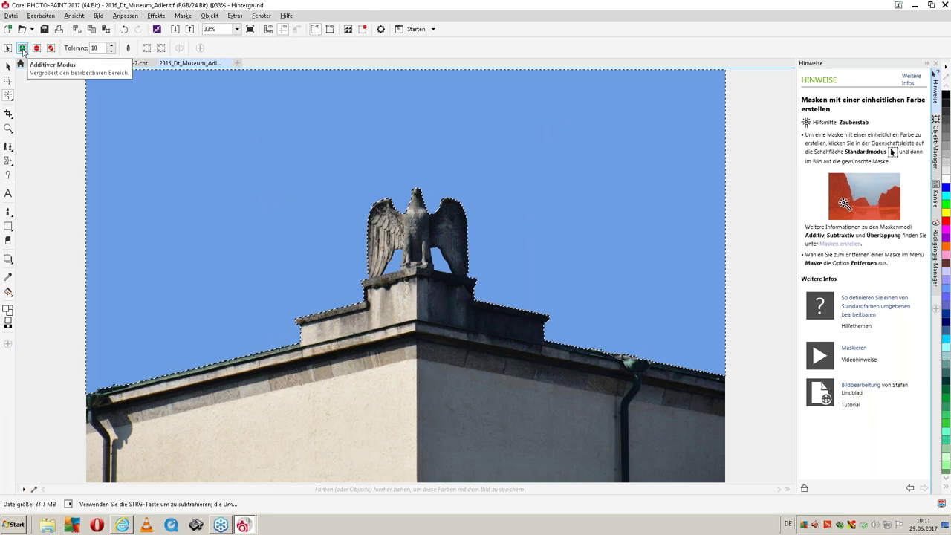
Add the sky gaps left and right of the eagle's legs, then view at 100%
{"action": "left_click", "coordinate": [401, 261]}
{"action": "left_click", "coordinate": [438, 264]}
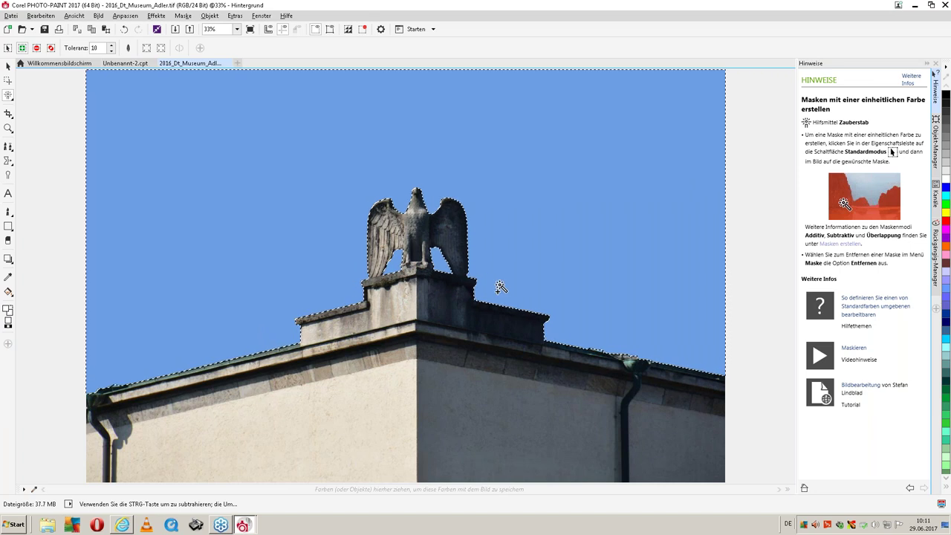
{"action": "left_click", "coordinate": [237, 29]}
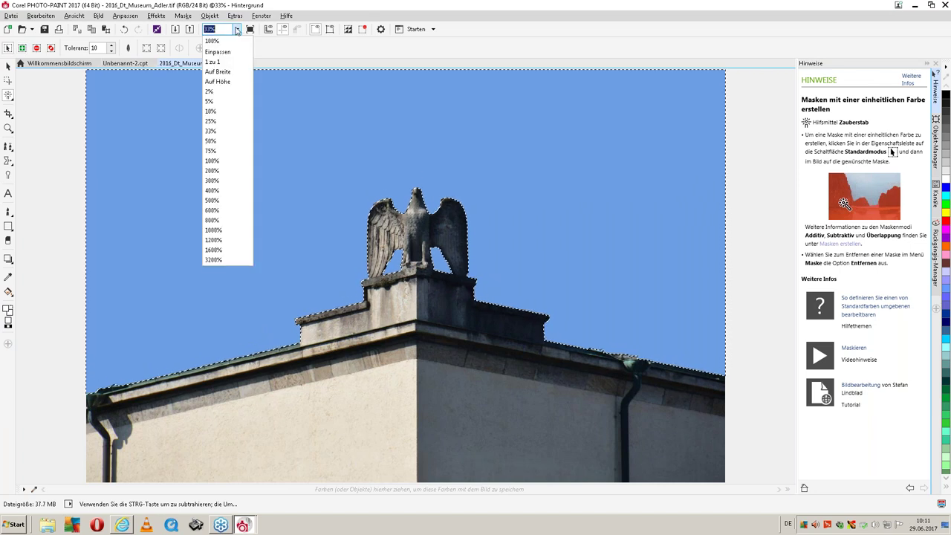
{"action": "left_click", "coordinate": [213, 41]}
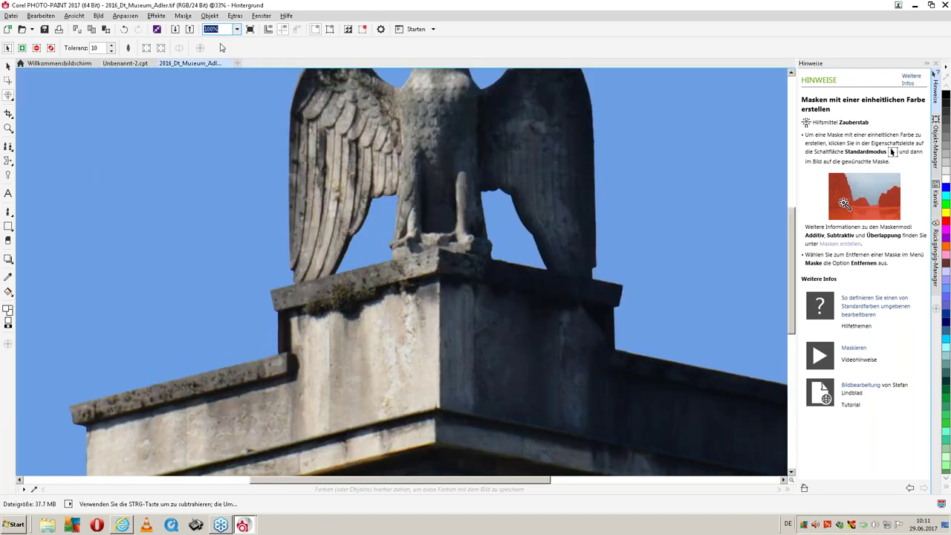
Zoom in to about 400–500% on the mask edge at the gap right of the eagle's legs
{"action": "left_click_drag", "start_coordinate": [792, 306], "coordinate": [791, 258]}
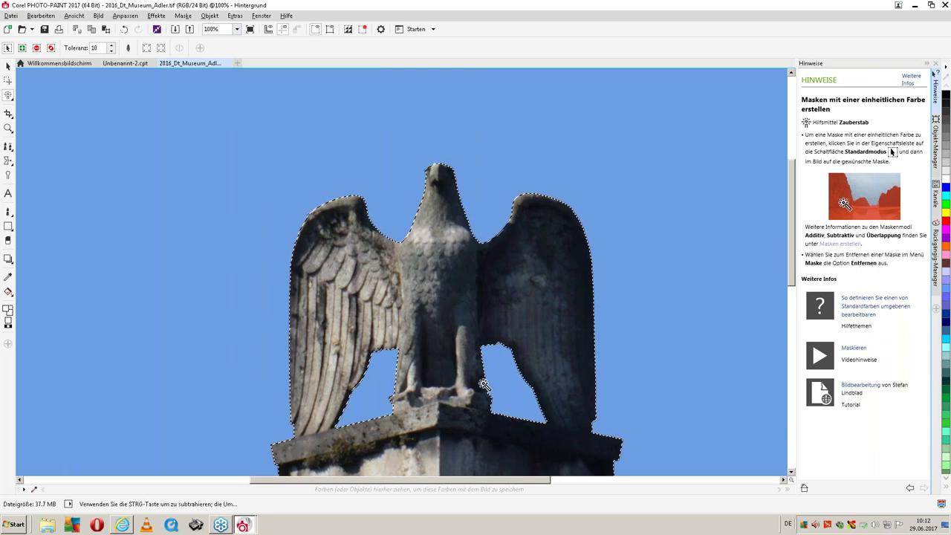
{"action": "scroll", "coordinate": [489, 373], "scroll_direction": "down", "scroll_amount": 1}
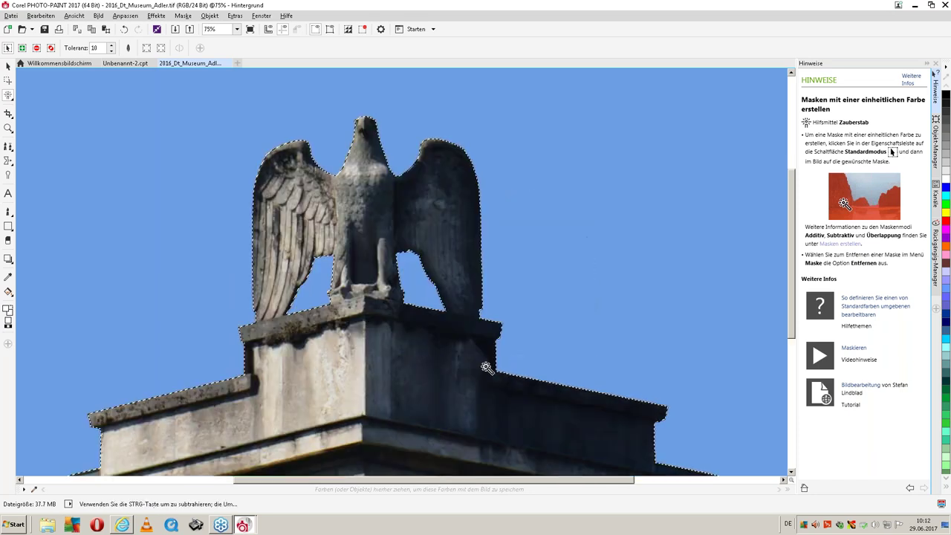
{"action": "scroll", "coordinate": [380, 294], "scroll_direction": "up", "scroll_amount": 3}
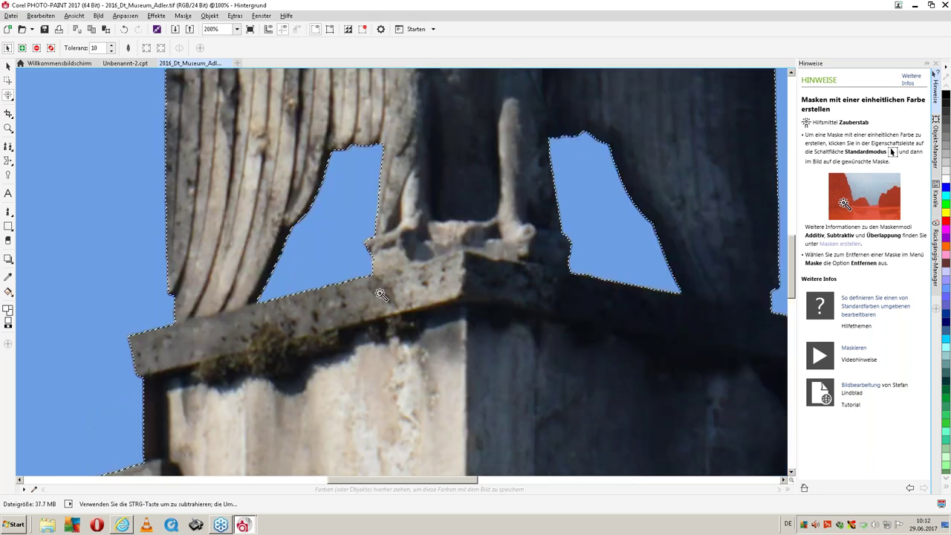
{"action": "scroll", "coordinate": [495, 290], "scroll_direction": "up", "scroll_amount": 1}
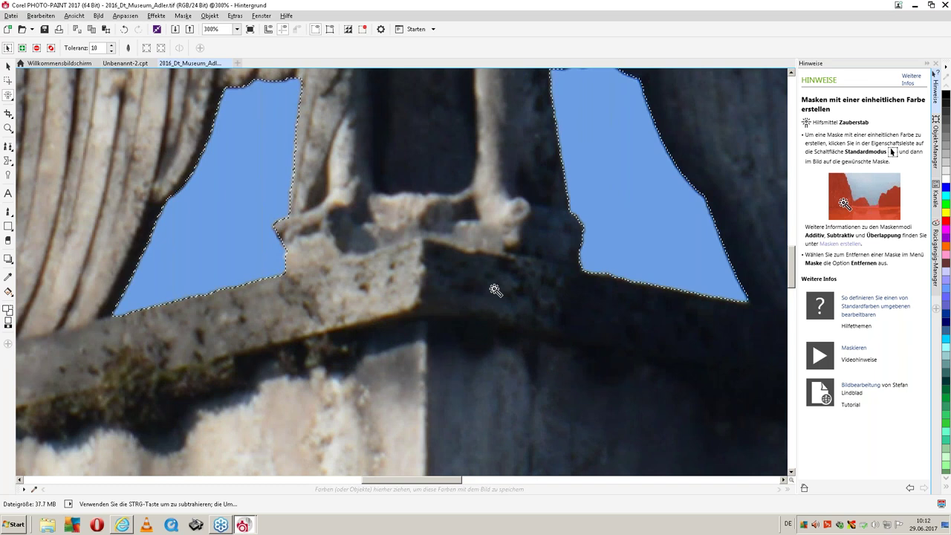
{"action": "scroll", "coordinate": [791, 262], "scroll_direction": "up", "scroll_amount": 1}
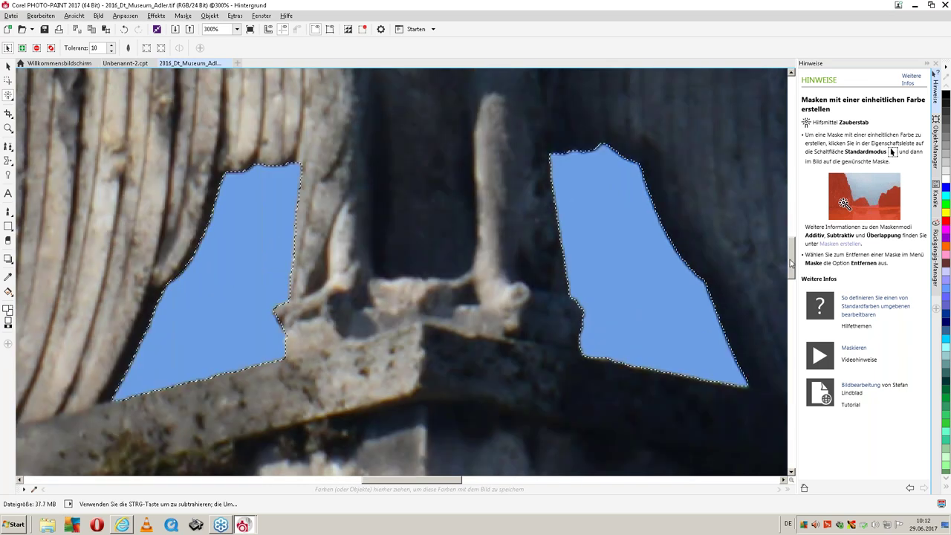
{"action": "scroll", "coordinate": [567, 272], "scroll_direction": "up", "scroll_amount": 1}
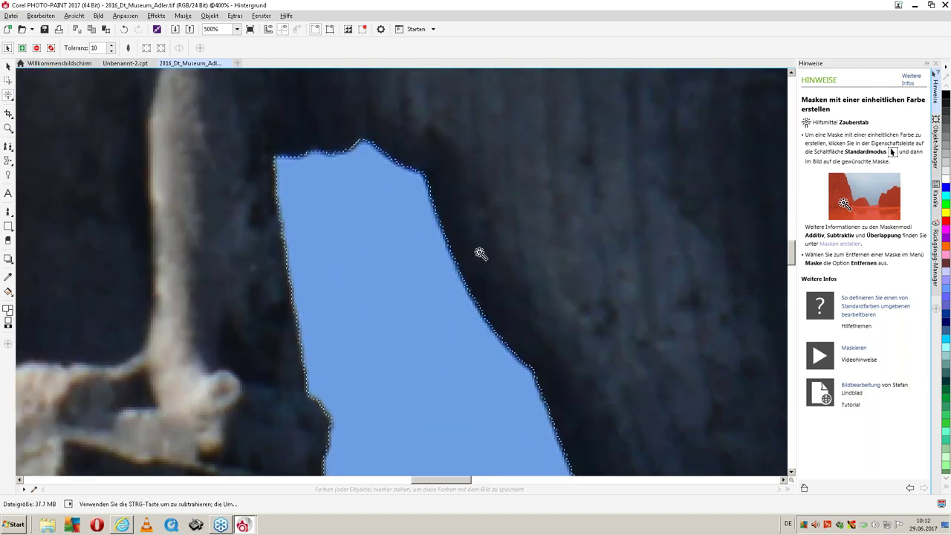
{"action": "left_click", "coordinate": [146, 48]}
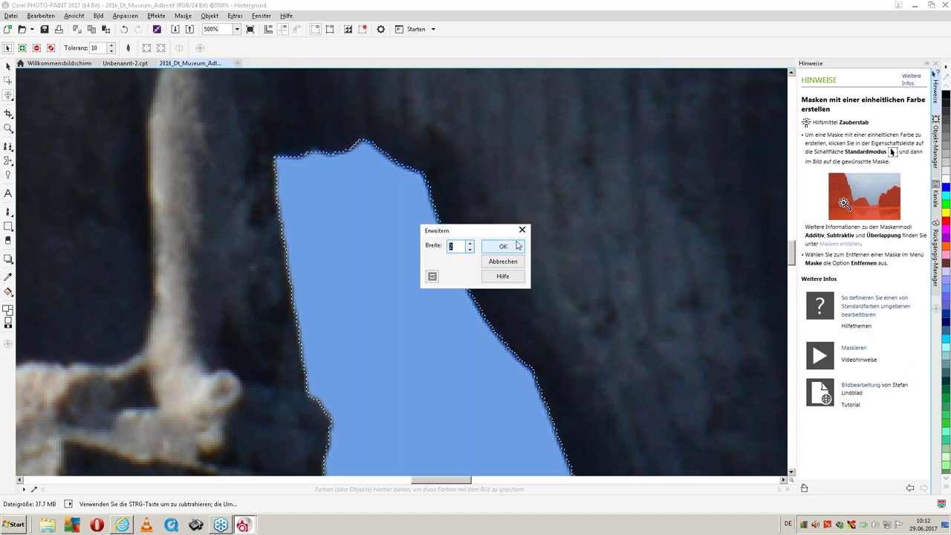
Fine-tune the sky mask edge by expanding and shrinking it, then add the remaining right-side sky
{"action": "left_click", "coordinate": [512, 248]}
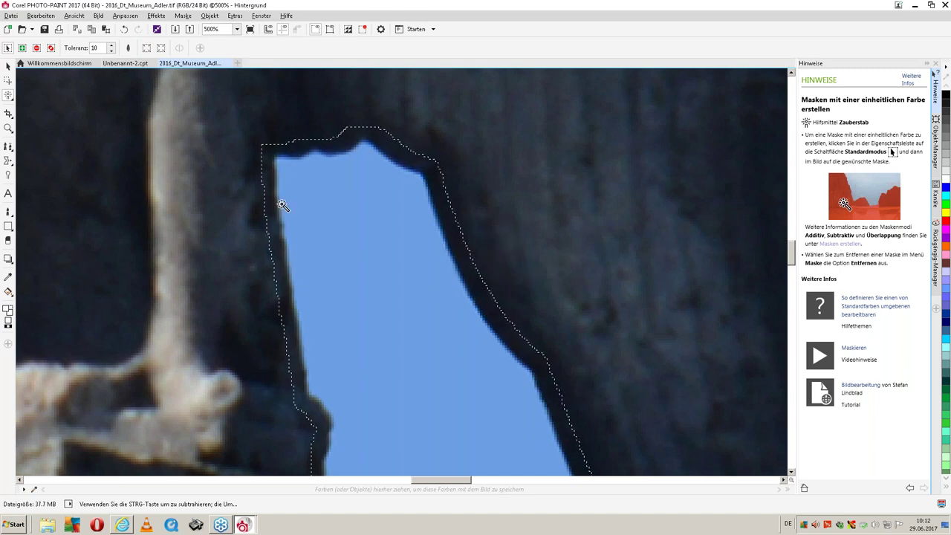
{"action": "key", "text": "alt+m"}
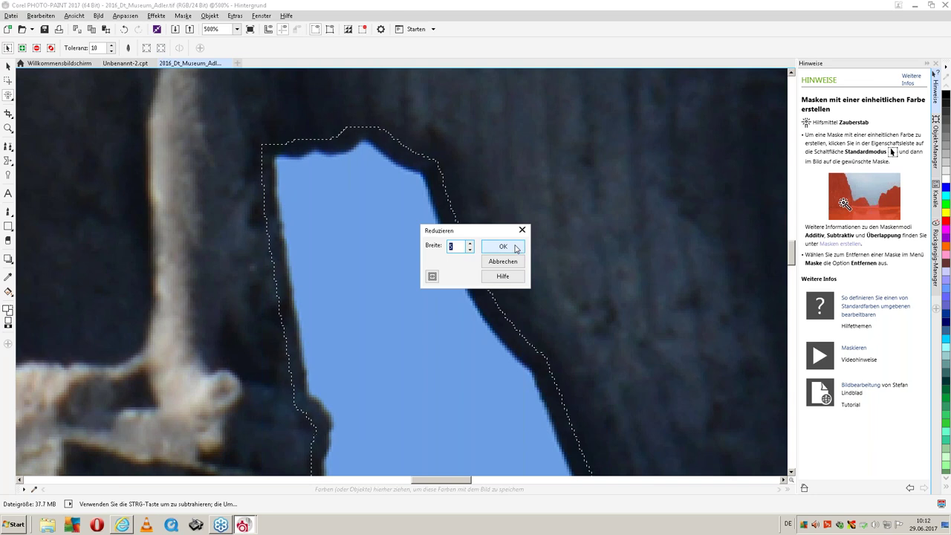
{"action": "left_click", "coordinate": [508, 247]}
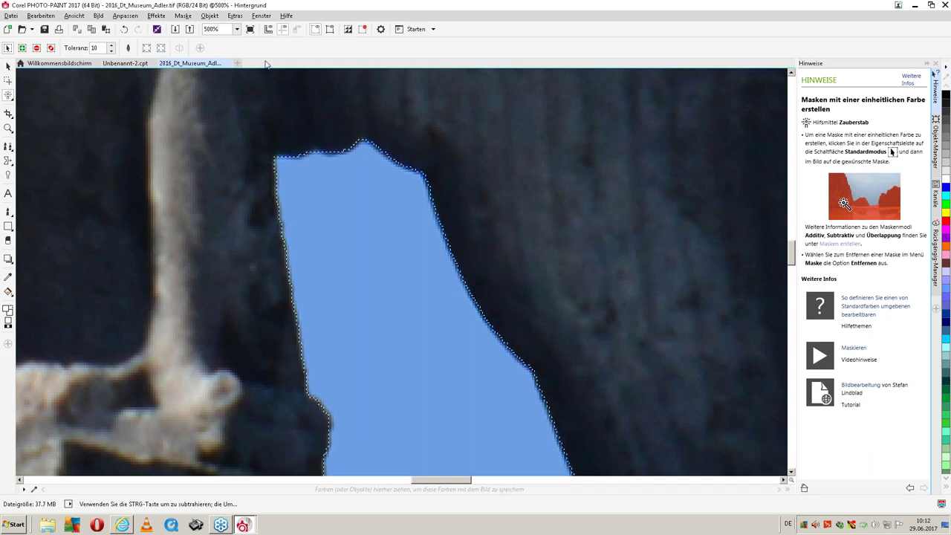
{"action": "left_click", "coordinate": [161, 48]}
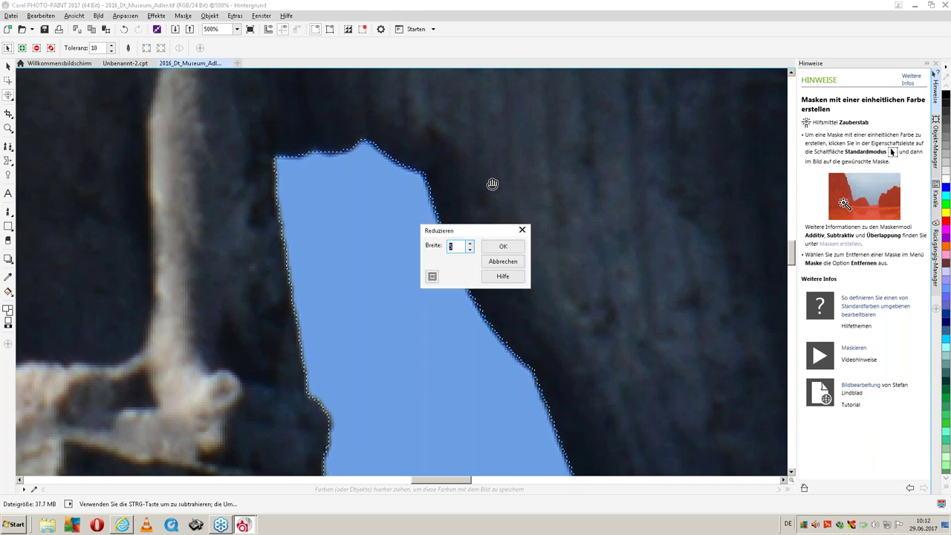
{"action": "left_click", "coordinate": [503, 246]}
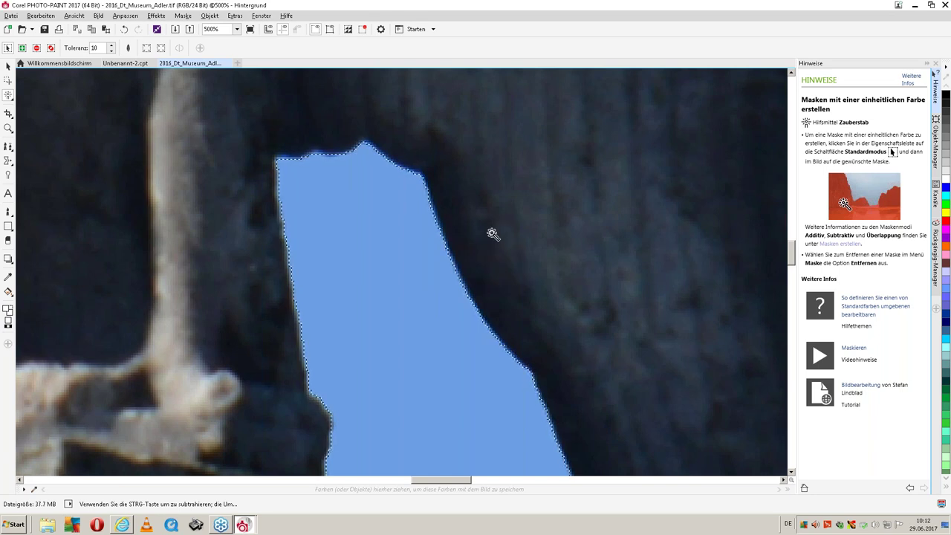
{"action": "left_click", "coordinate": [147, 48]}
{"action": "left_click", "coordinate": [503, 246]}
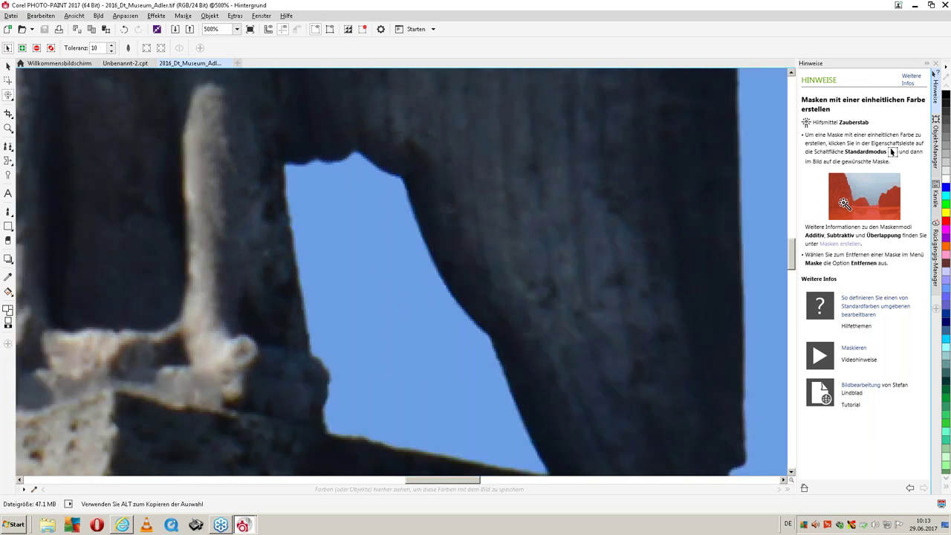
{"action": "left_click", "coordinate": [412, 291]}
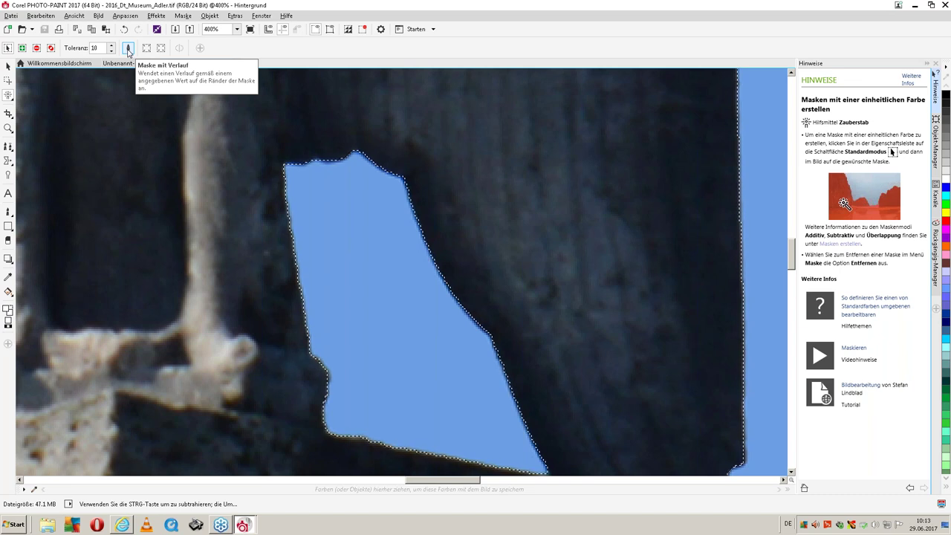
Apply a Maske mit Verlauf feather: Breite 2, Richtung Außen, Ränder Linear
{"action": "left_click", "coordinate": [127, 48]}
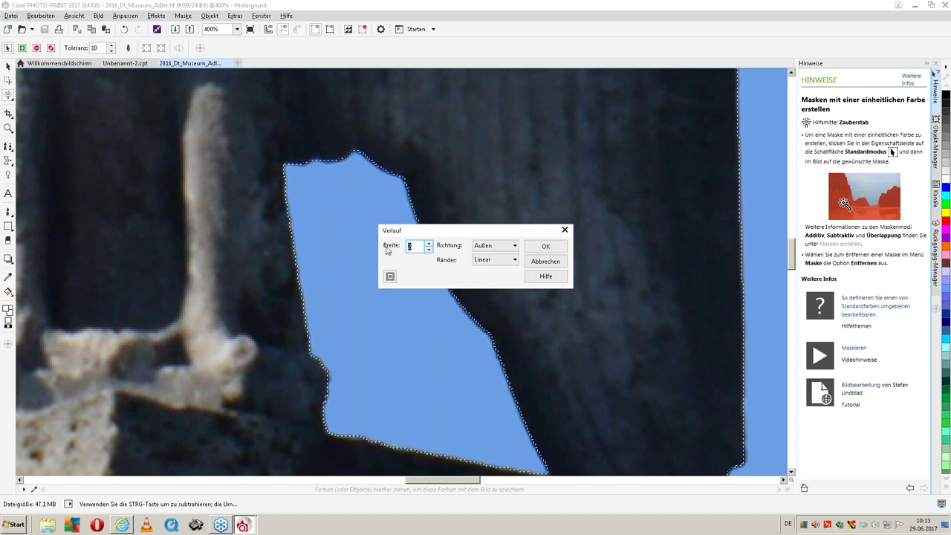
{"action": "left_click", "coordinate": [512, 247]}
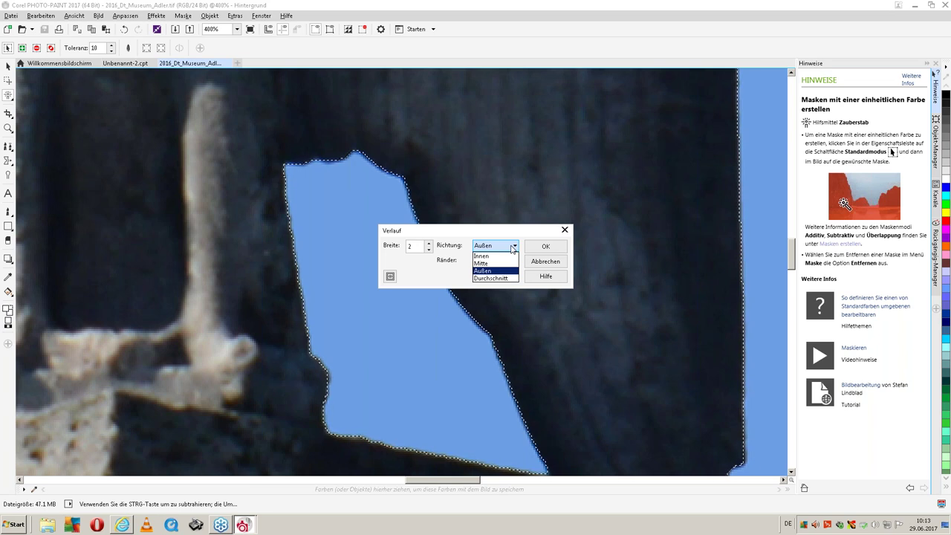
{"action": "left_click", "coordinate": [512, 249]}
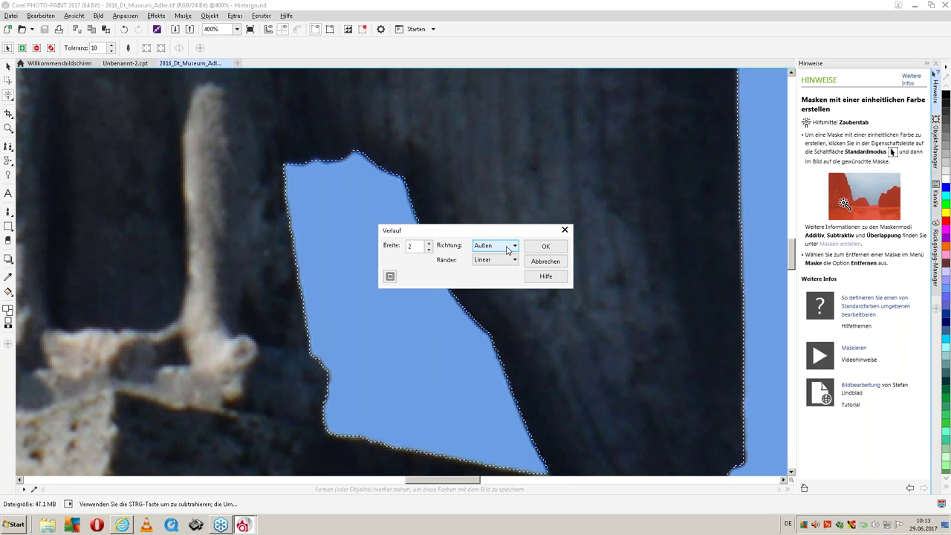
{"action": "left_click", "coordinate": [514, 260]}
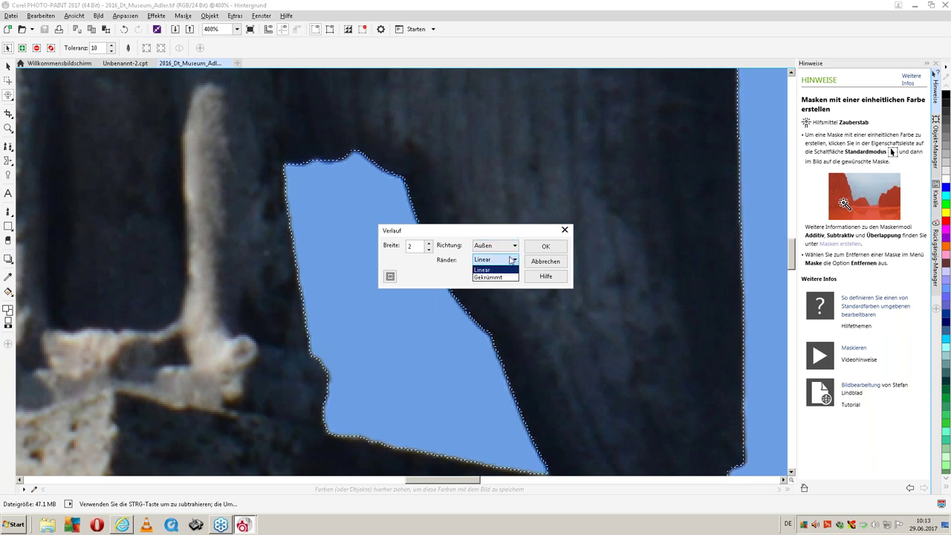
{"action": "left_click", "coordinate": [502, 269]}
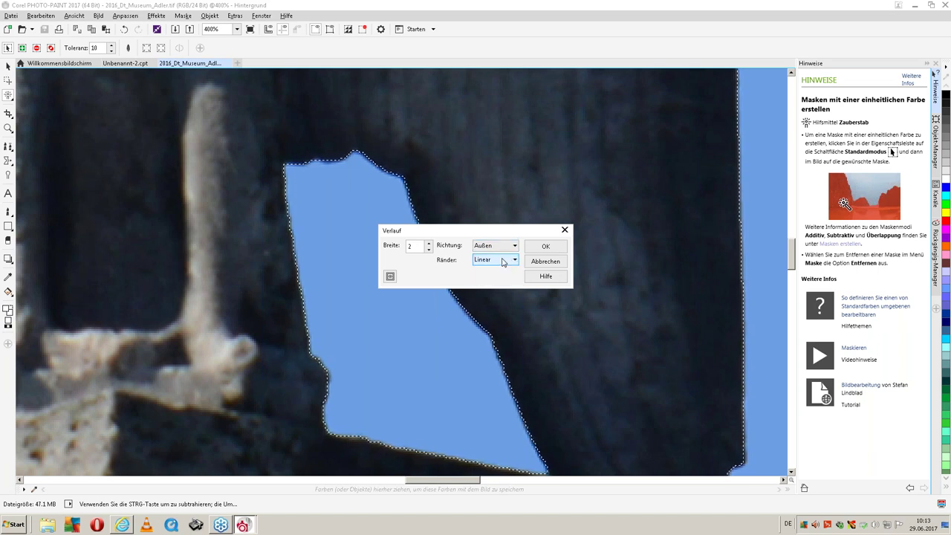
{"action": "left_click", "coordinate": [546, 246]}
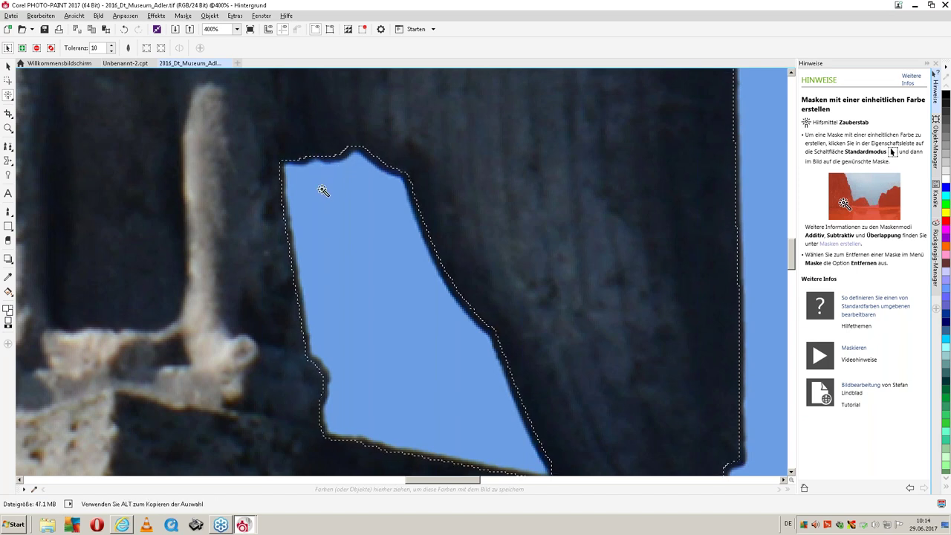
Shrink the sky mask by 1 pixel and add the leftover sky gaps along the roof edge
{"action": "left_click", "coordinate": [161, 50]}
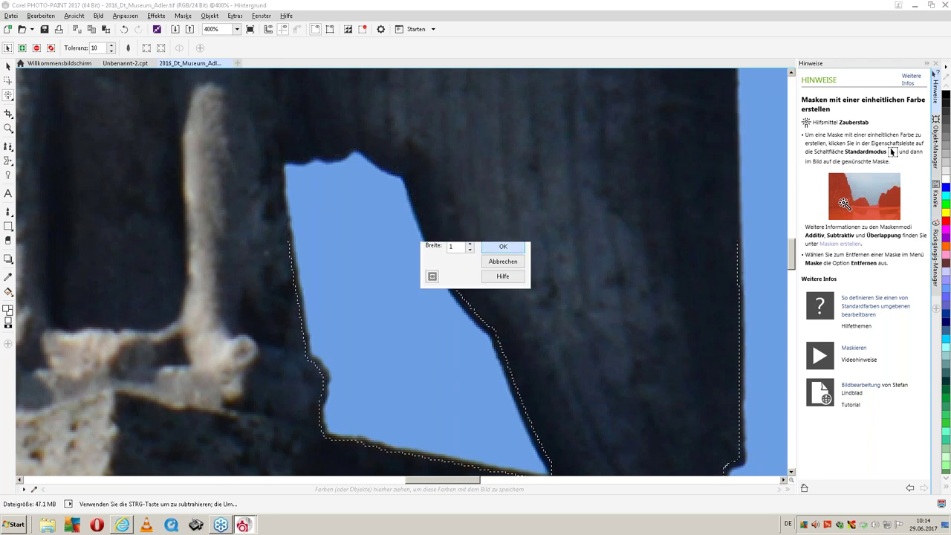
{"action": "key", "text": "Return"}
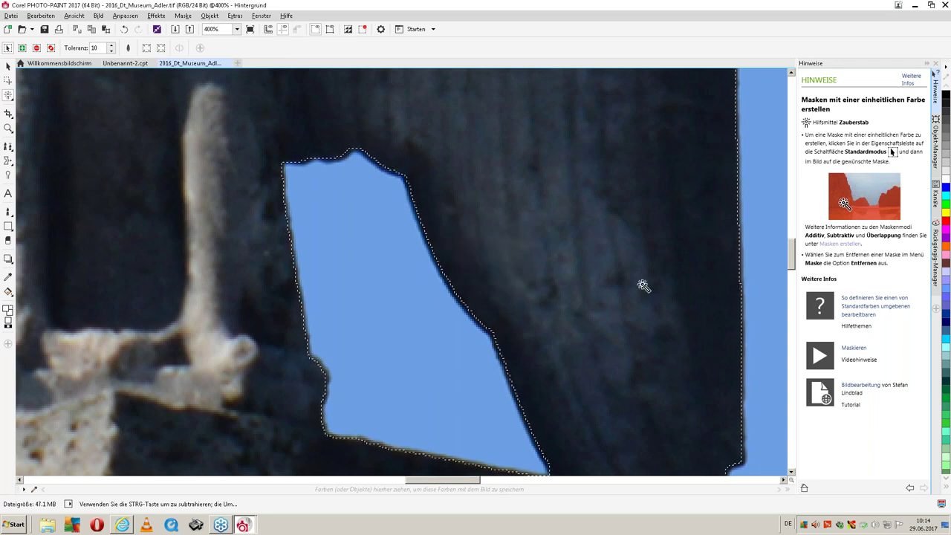
{"action": "scroll", "coordinate": [643, 286], "scroll_direction": "down", "scroll_amount": 2}
{"action": "scroll", "coordinate": [636, 369], "scroll_direction": "down", "scroll_amount": 2}
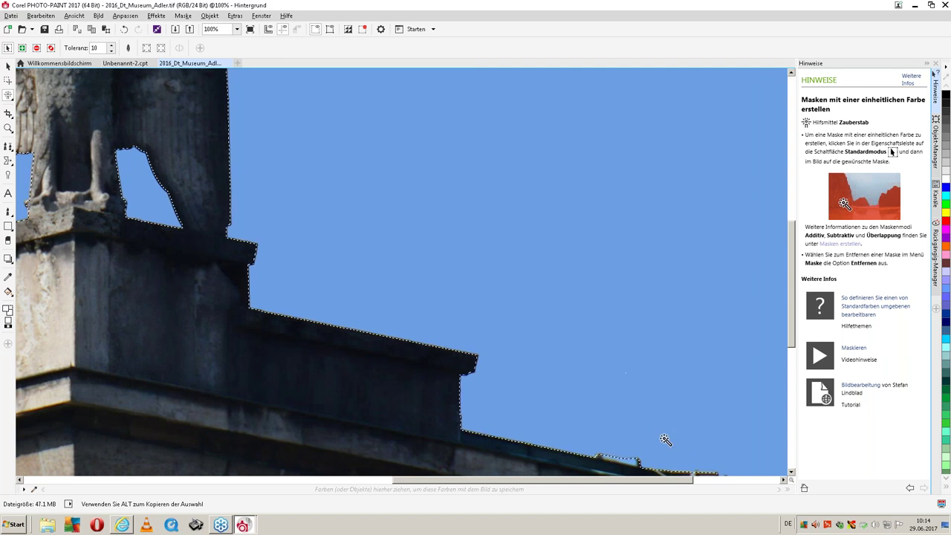
{"action": "scroll", "coordinate": [632, 369], "scroll_direction": "down", "scroll_amount": 1}
{"action": "left_click", "coordinate": [568, 301]}
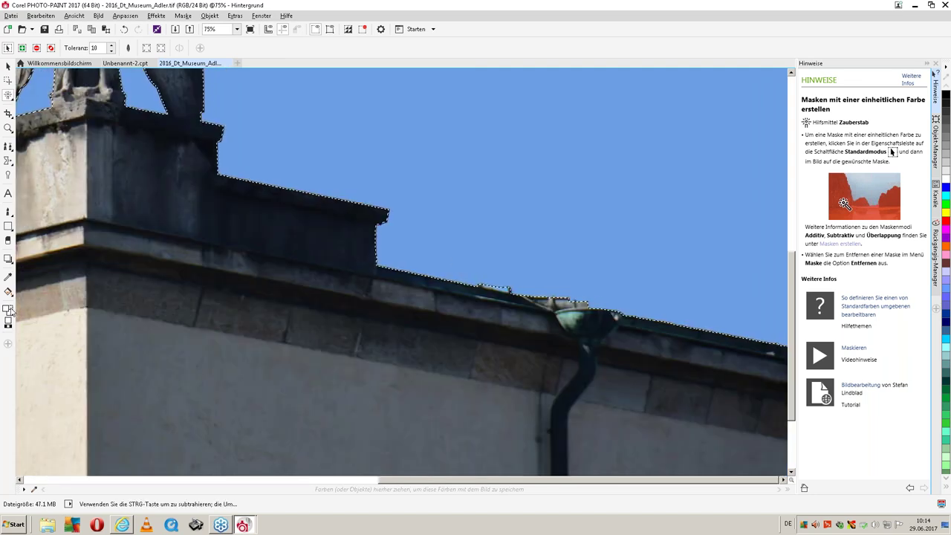
Zoom in to 500% on the roof edge near the gutter
{"action": "left_click", "coordinate": [9, 131]}
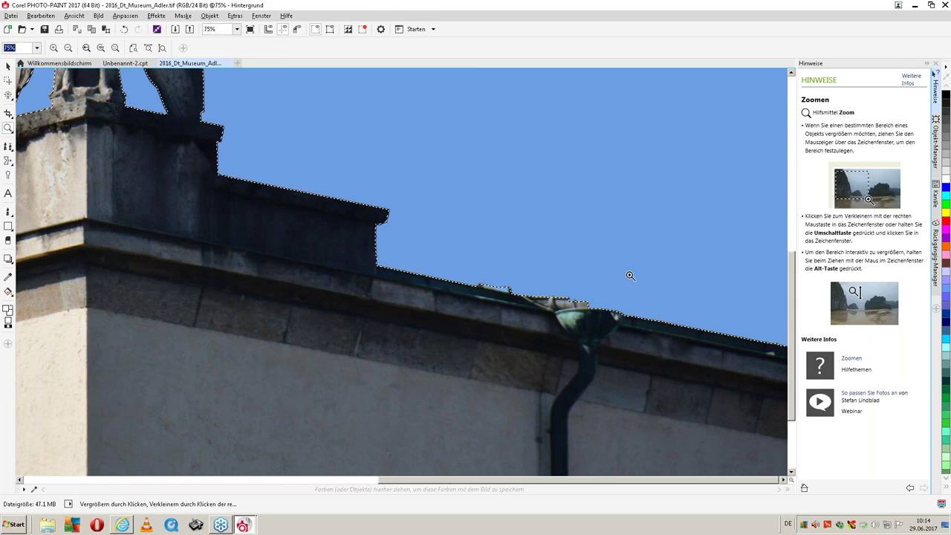
{"action": "left_click_drag", "start_coordinate": [451, 256], "coordinate": [582, 332]}
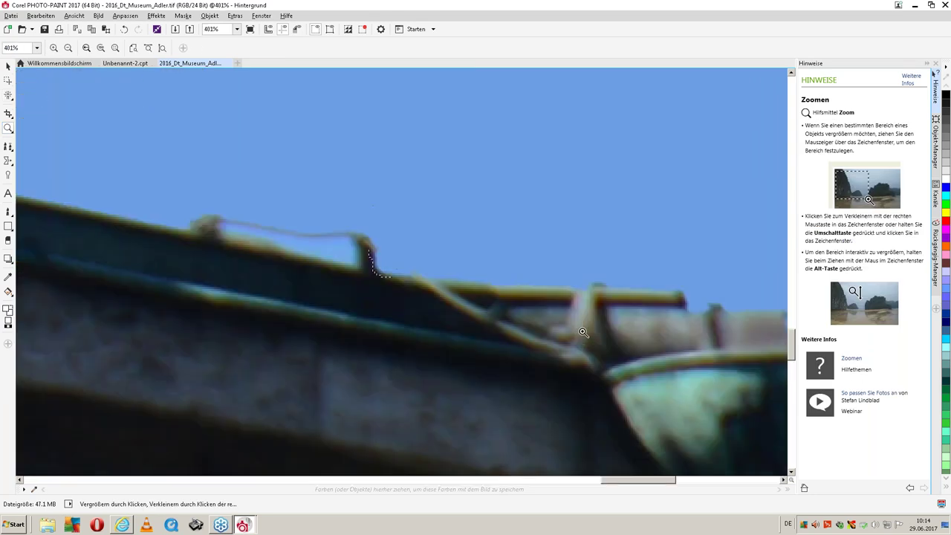
{"action": "left_click", "coordinate": [307, 193]}
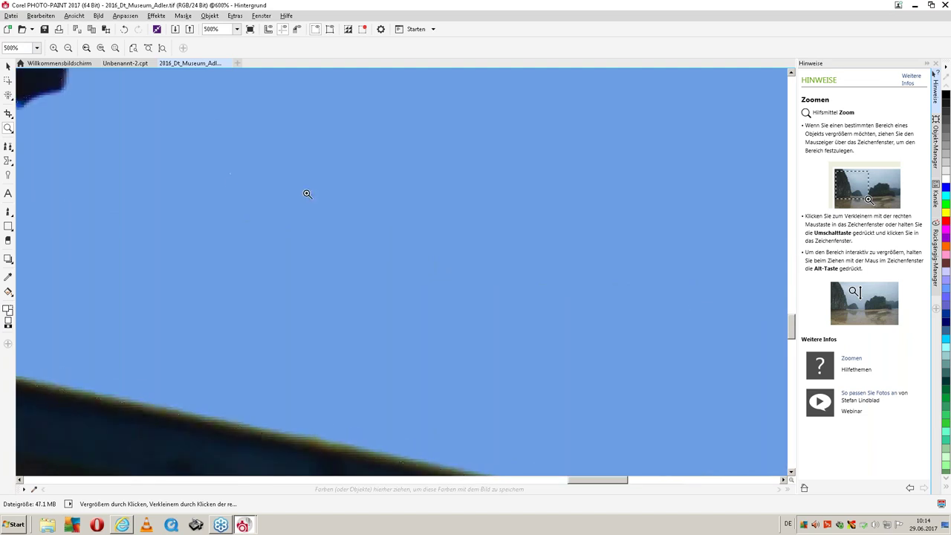
{"action": "left_click_drag", "start_coordinate": [792, 325], "coordinate": [793, 356]}
{"action": "left_click_drag", "start_coordinate": [624, 480], "coordinate": [659, 480]}
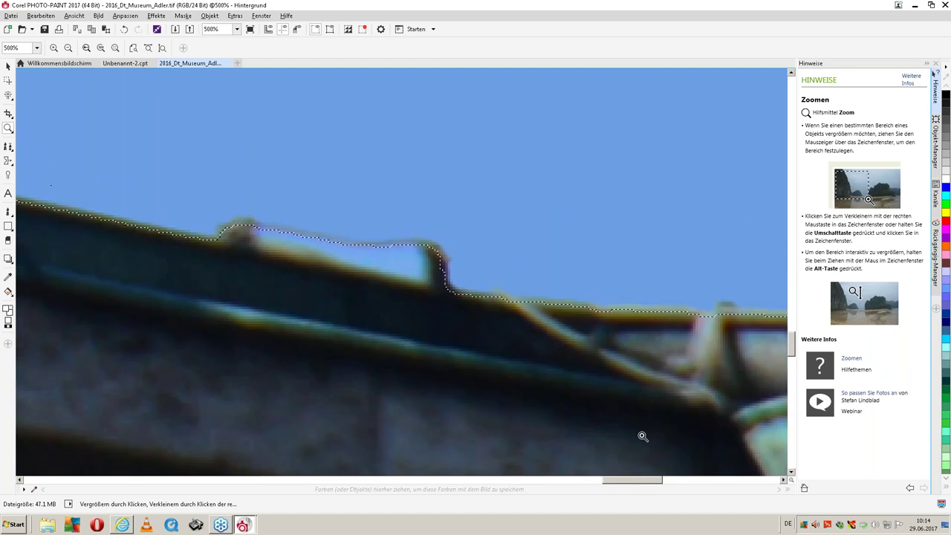
{"action": "left_click", "coordinate": [11, 102]}
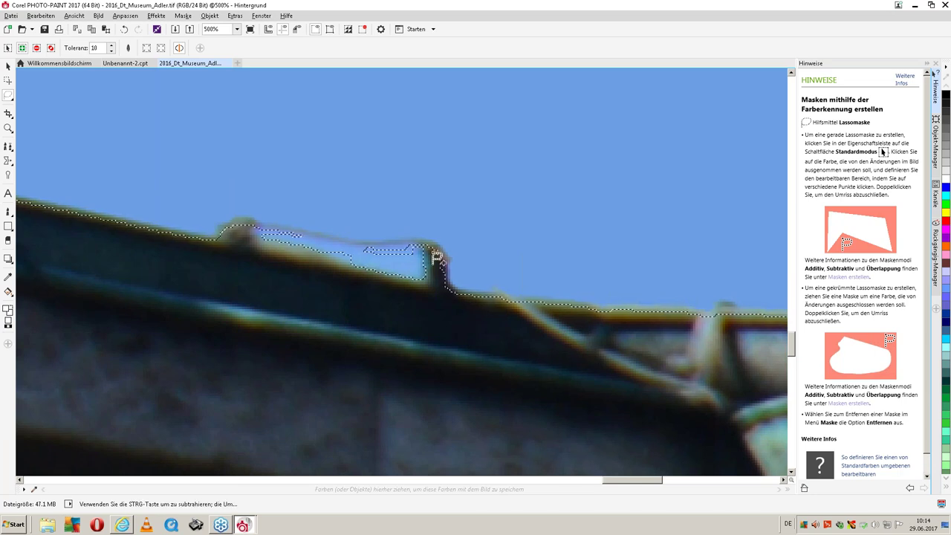
Trace a lasso outline along the small roof-ledge gap to correct the mask
{"action": "key", "text": "shift"}
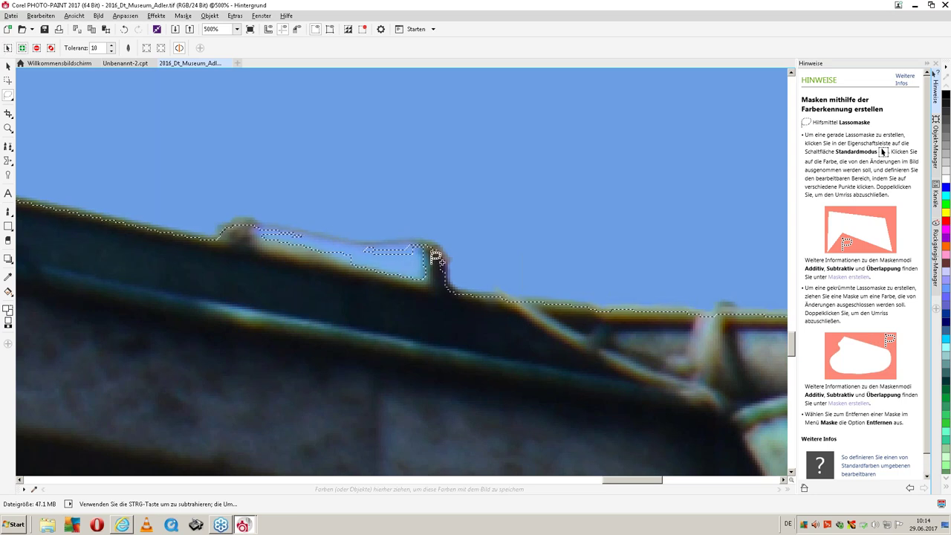
{"action": "key", "text": "ctrl"}
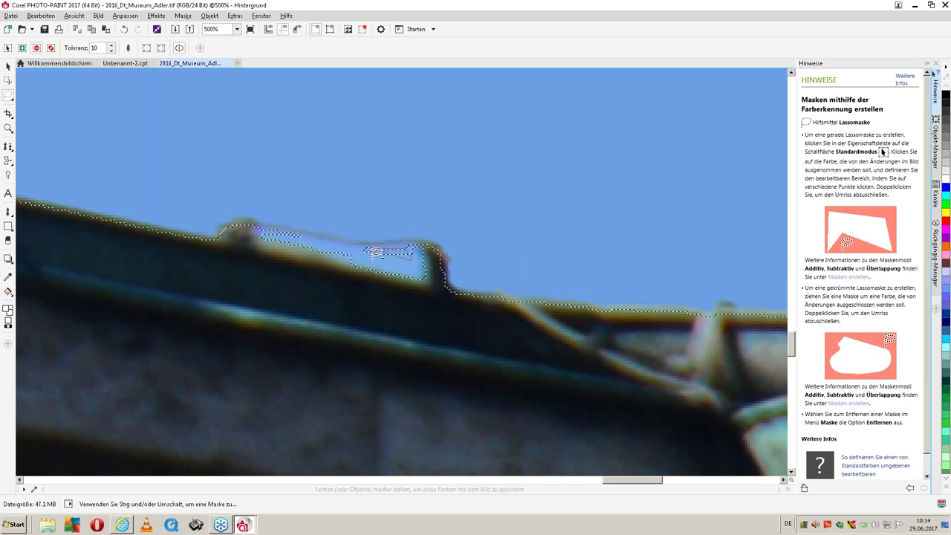
{"action": "left_click_drag", "start_coordinate": [478, 256], "coordinate": [419, 269]}
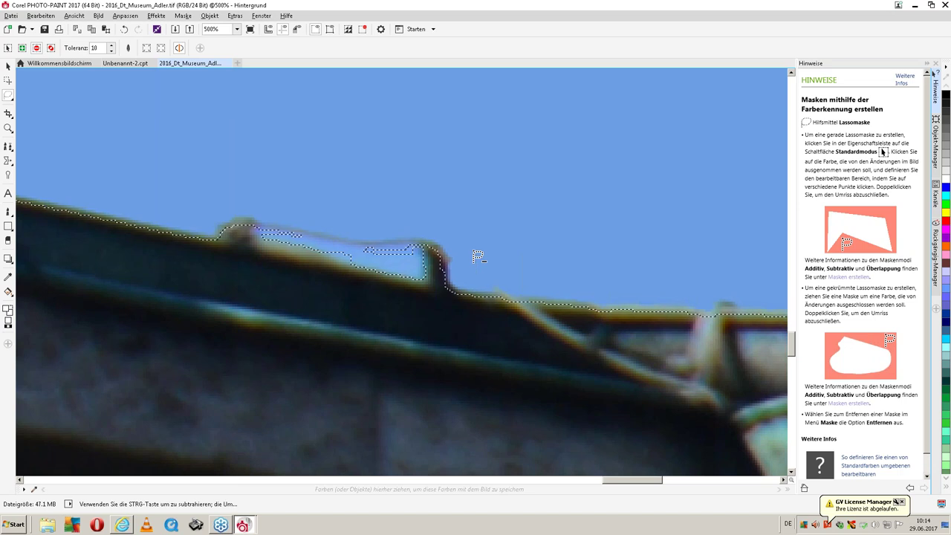
{"action": "double_click", "coordinate": [420, 254]}
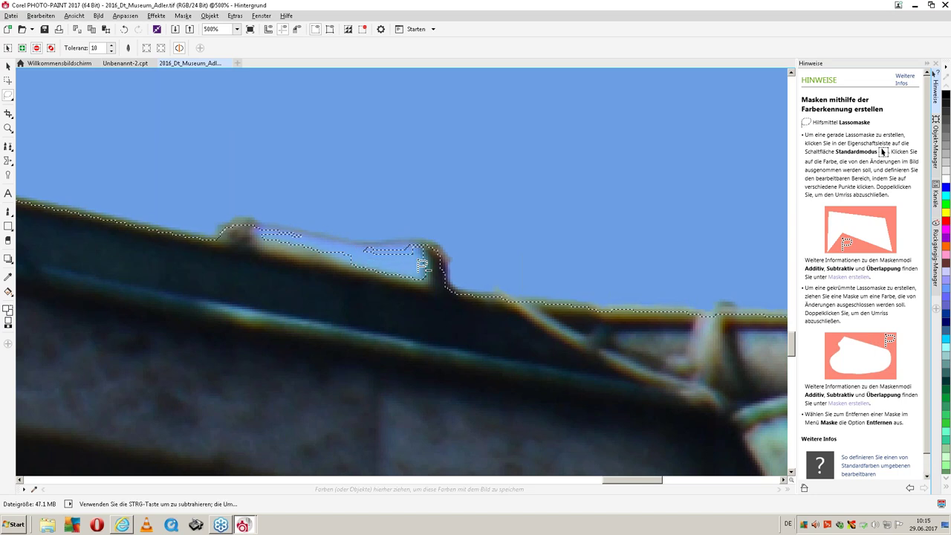
Close a freehand mask outline around the gap, merging it into the sky mask
{"action": "left_click", "coordinate": [9, 95]}
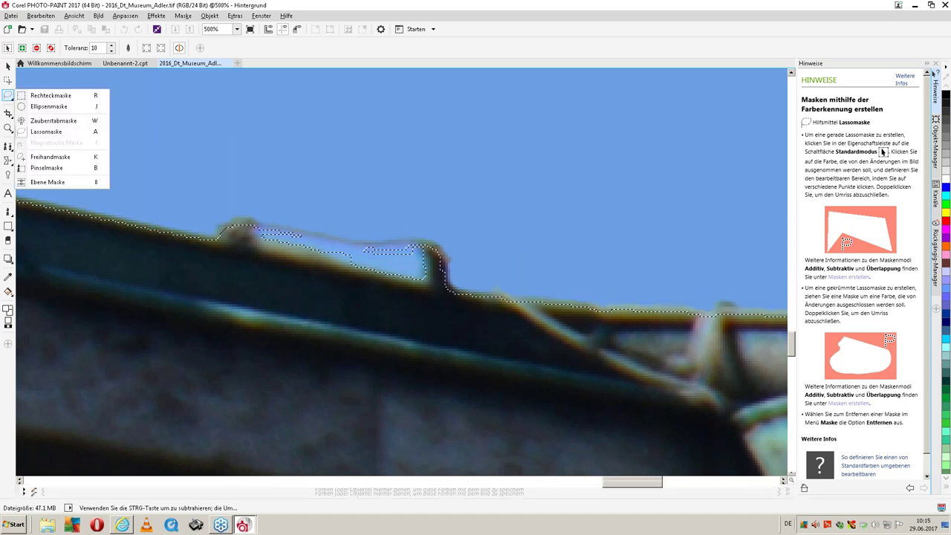
{"action": "left_click", "coordinate": [57, 158]}
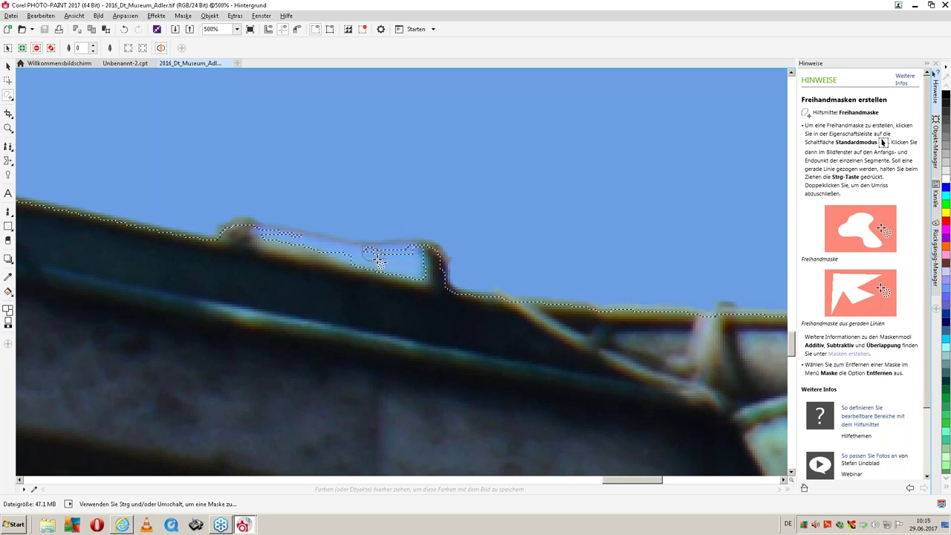
{"action": "double_click", "coordinate": [378, 260]}
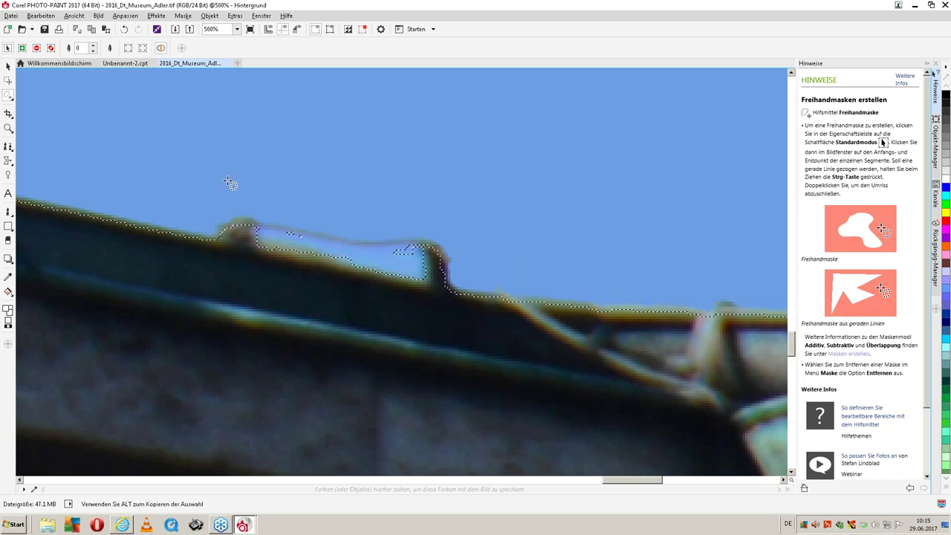
{"action": "left_click", "coordinate": [10, 102]}
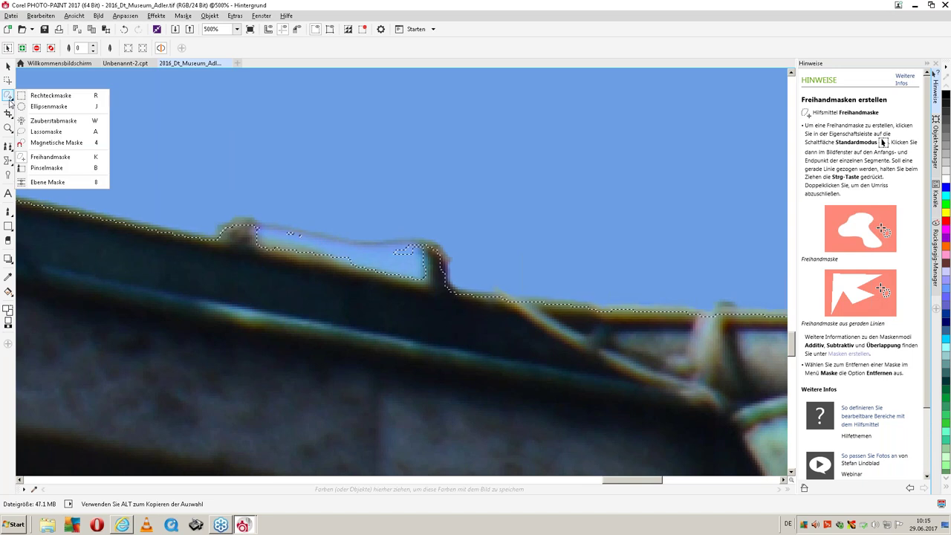
Try magnetic masking along the roof edge, then switch to the Pinselmaske tool
{"action": "left_click", "coordinate": [56, 142]}
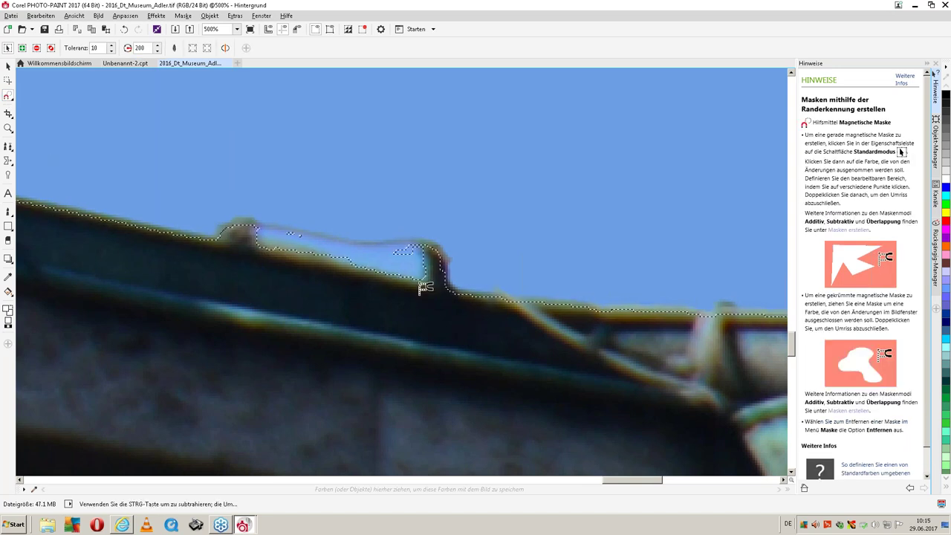
{"action": "left_click", "coordinate": [402, 253]}
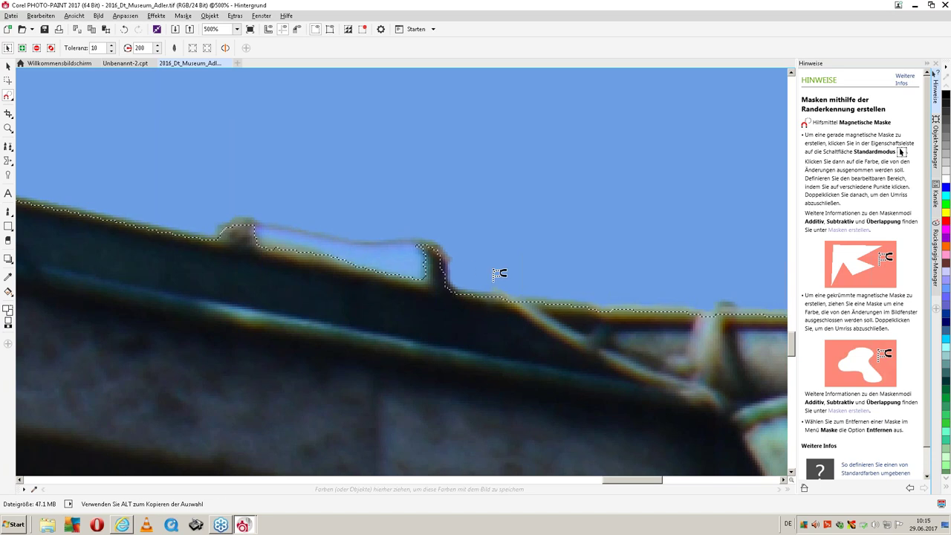
{"action": "left_click", "coordinate": [9, 98]}
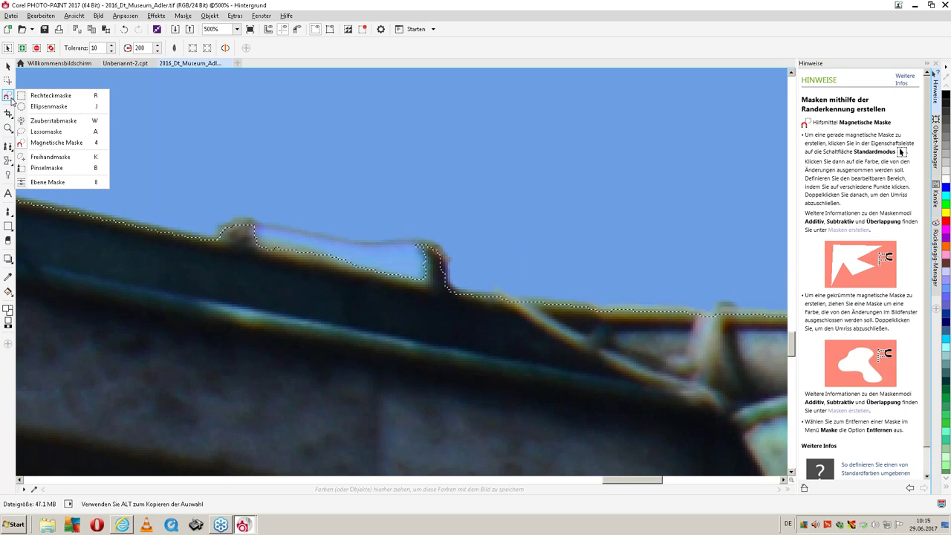
{"action": "left_click", "coordinate": [10, 113]}
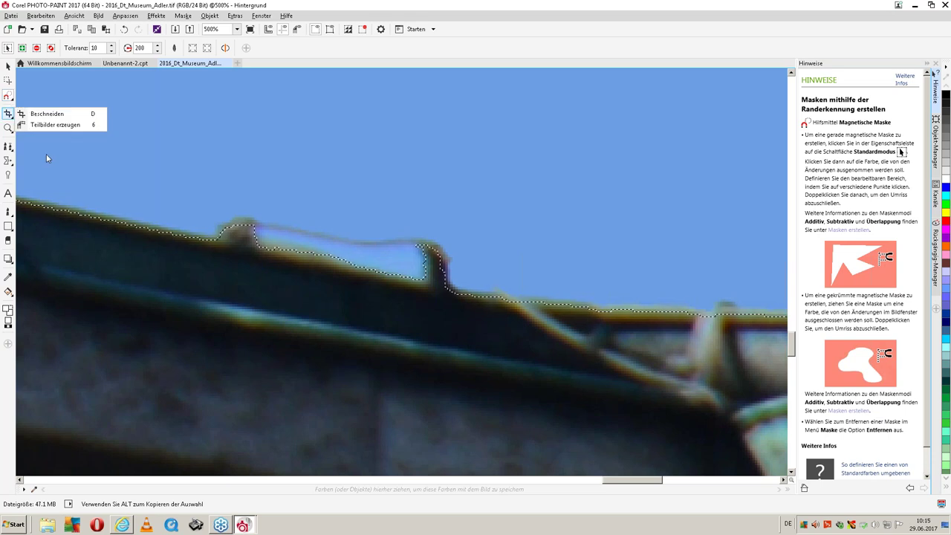
{"action": "left_click", "coordinate": [12, 99]}
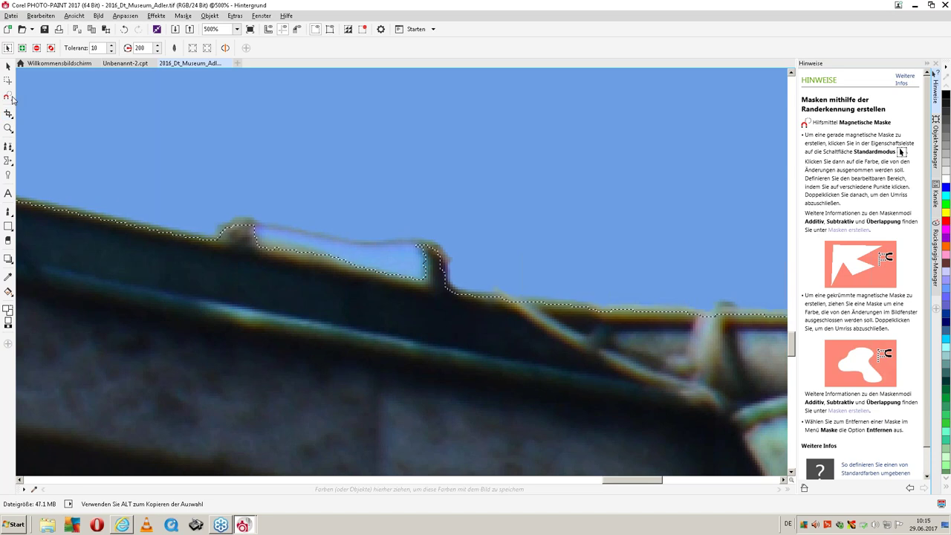
{"action": "left_click", "coordinate": [11, 98]}
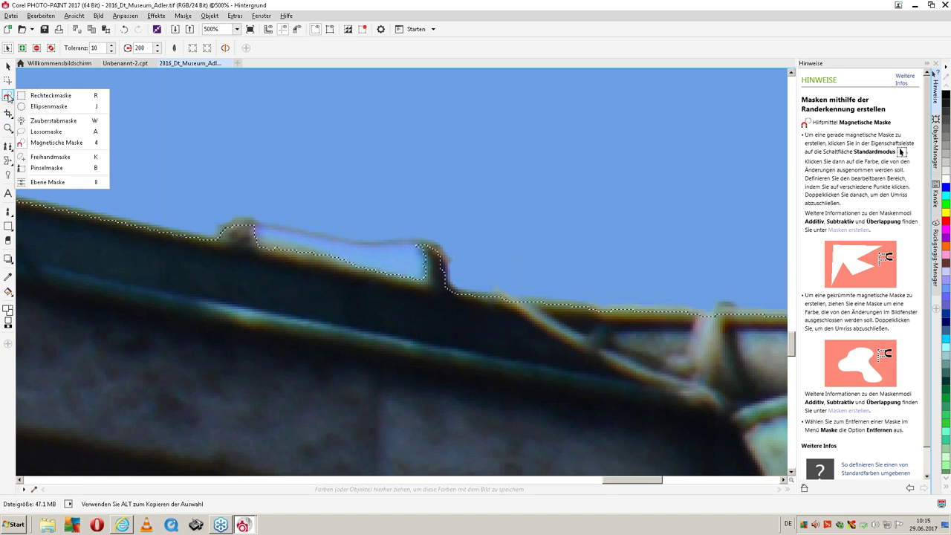
{"action": "left_click", "coordinate": [46, 168]}
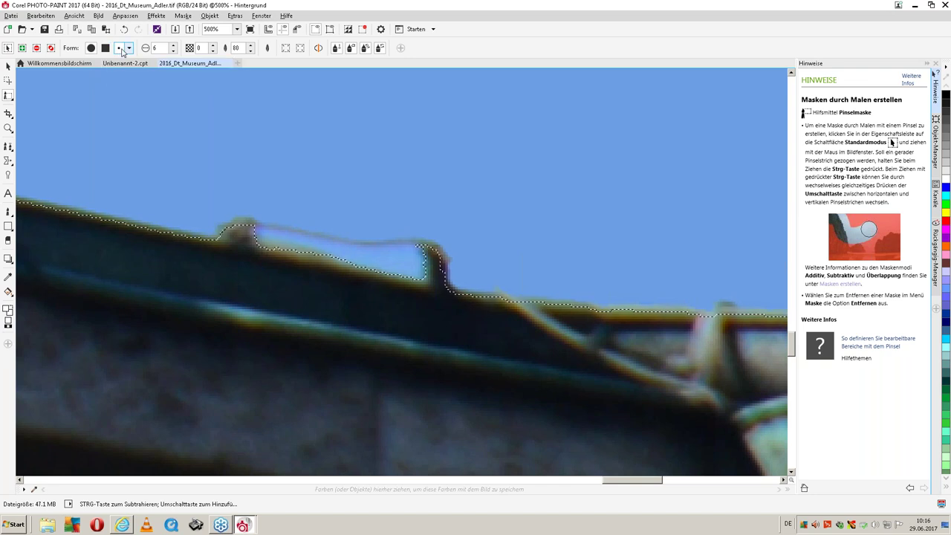
Give the Pinselmaske a round brush tip with Spitzengröße 2
{"action": "left_click", "coordinate": [120, 50]}
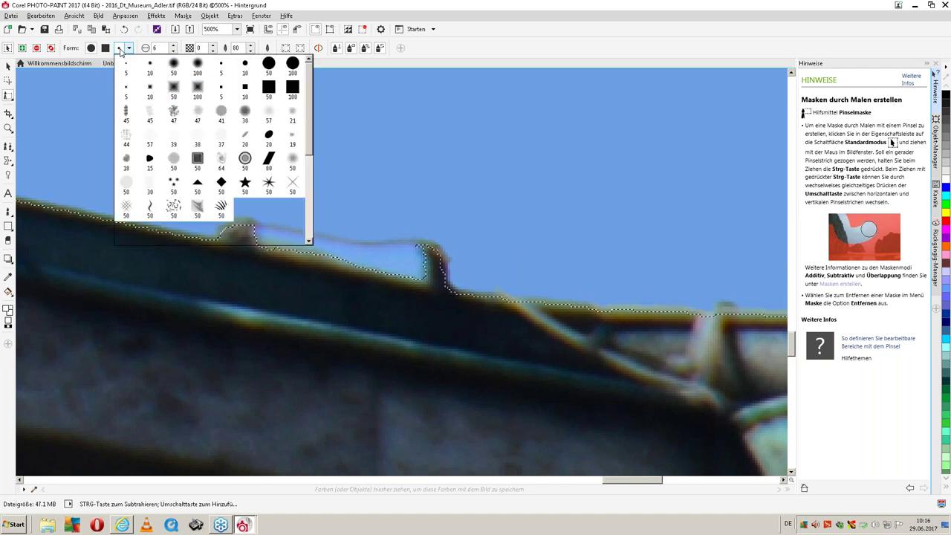
{"action": "left_click", "coordinate": [120, 50]}
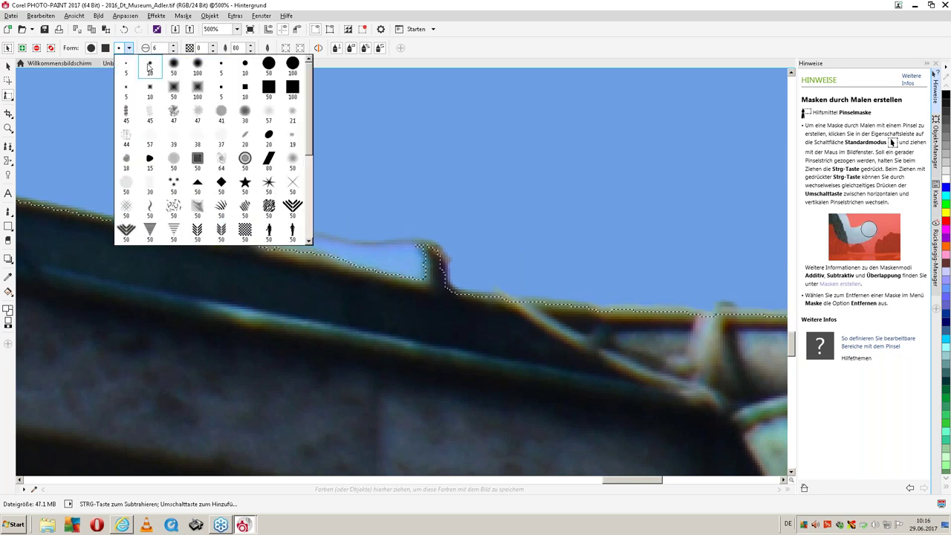
{"action": "left_click", "coordinate": [149, 67]}
{"action": "double_click", "coordinate": [155, 49]}
{"action": "left_click", "coordinate": [159, 48]}
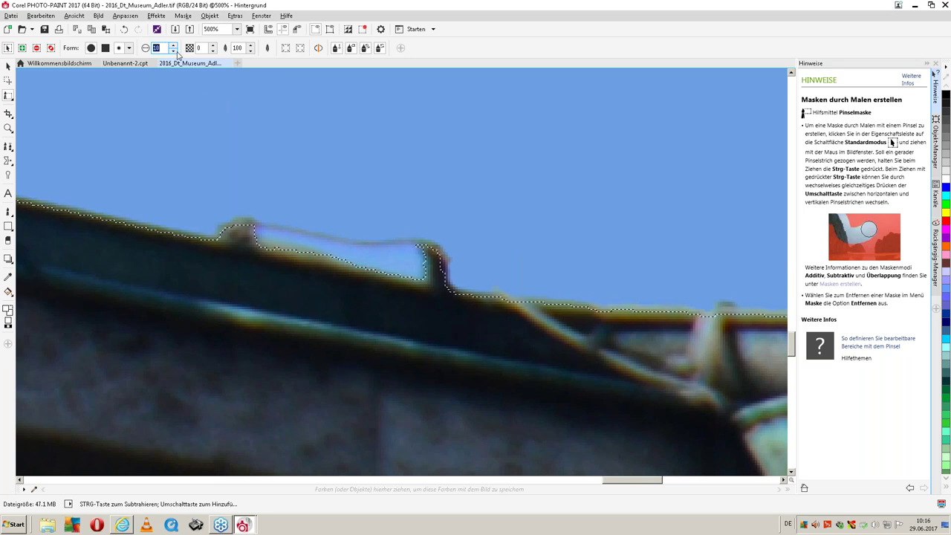
{"action": "type", "text": "3"}
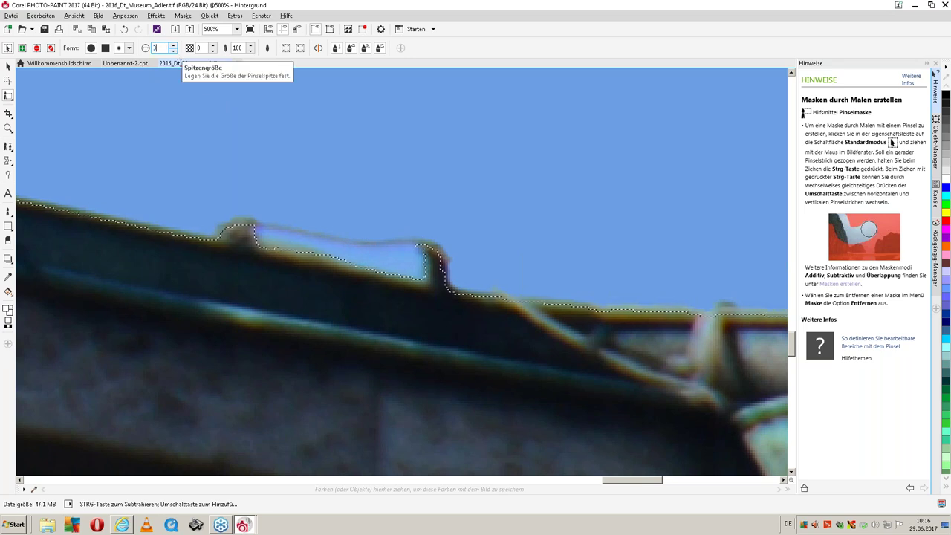
{"action": "key", "text": "BackSpace"}
{"action": "type", "text": "2"}
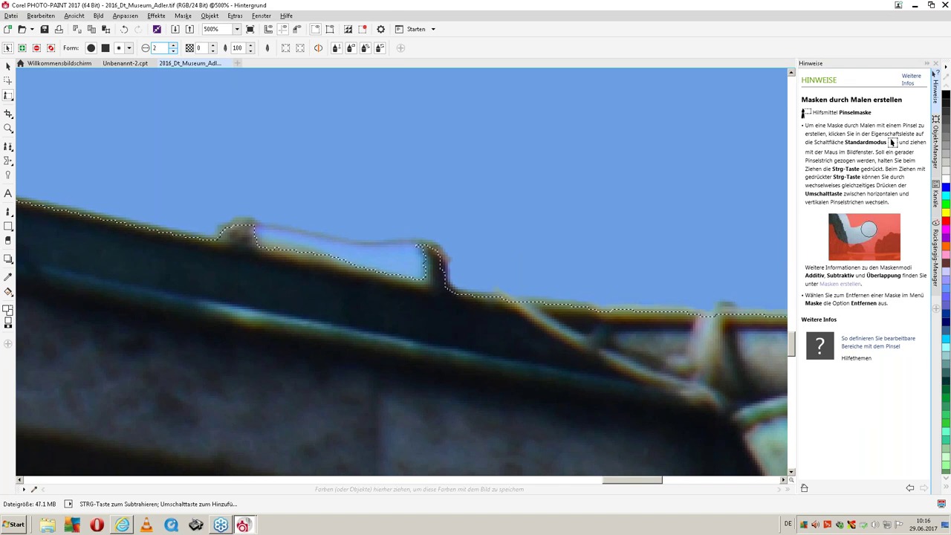
{"action": "key", "text": "Tab"}
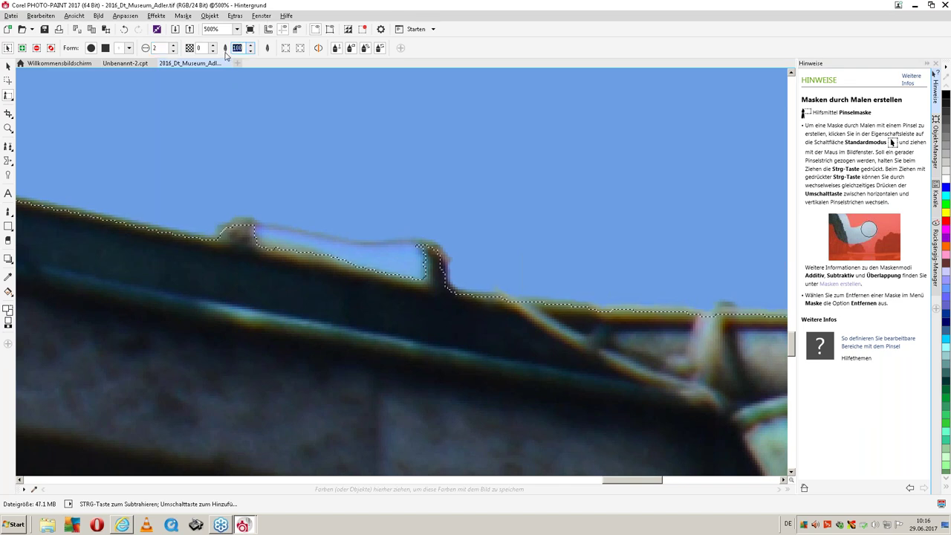
{"action": "left_click", "coordinate": [250, 52]}
{"action": "left_click", "coordinate": [250, 51]}
{"action": "left_click", "coordinate": [250, 51]}
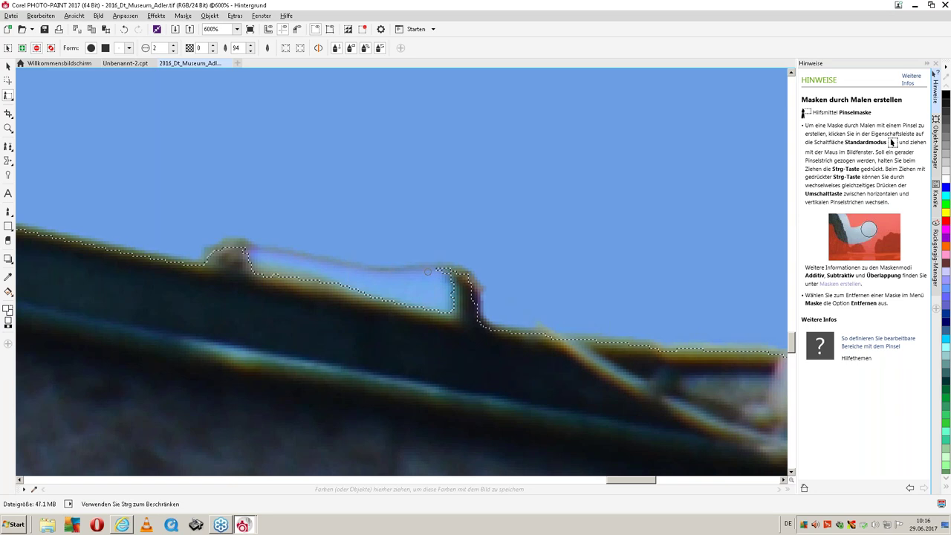
Paint the mask along the ledge's top edge and the post's right edge with a smaller brush
{"action": "left_click_drag", "start_coordinate": [427, 271], "coordinate": [413, 266]}
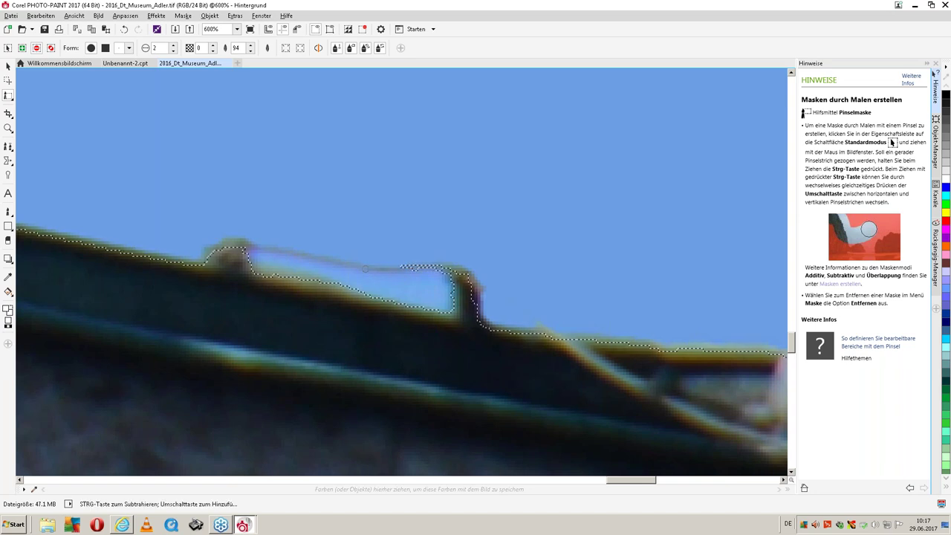
{"action": "left_click", "coordinate": [173, 50]}
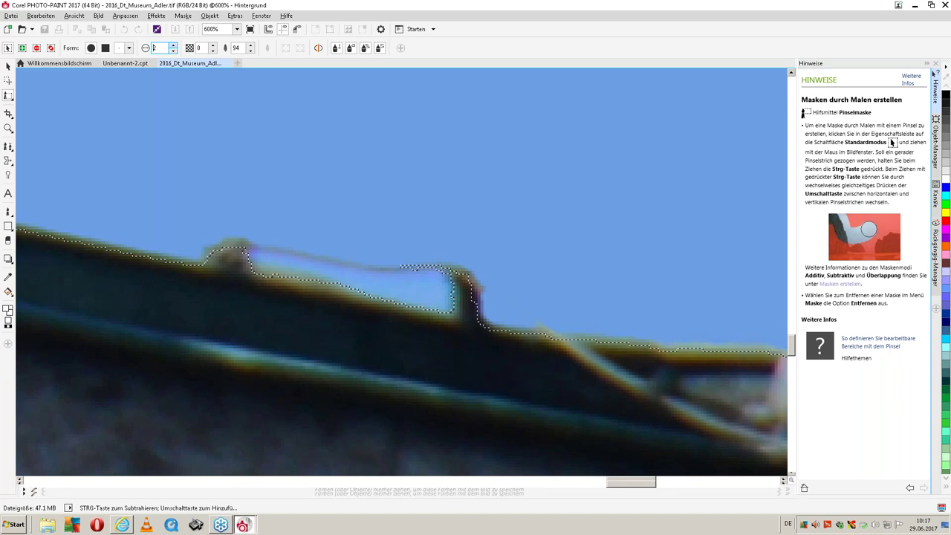
{"action": "type", "text": "3"}
{"action": "left_click_drag", "start_coordinate": [254, 238], "coordinate": [335, 264]}
{"action": "left_click_drag", "start_coordinate": [263, 252], "coordinate": [448, 267]}
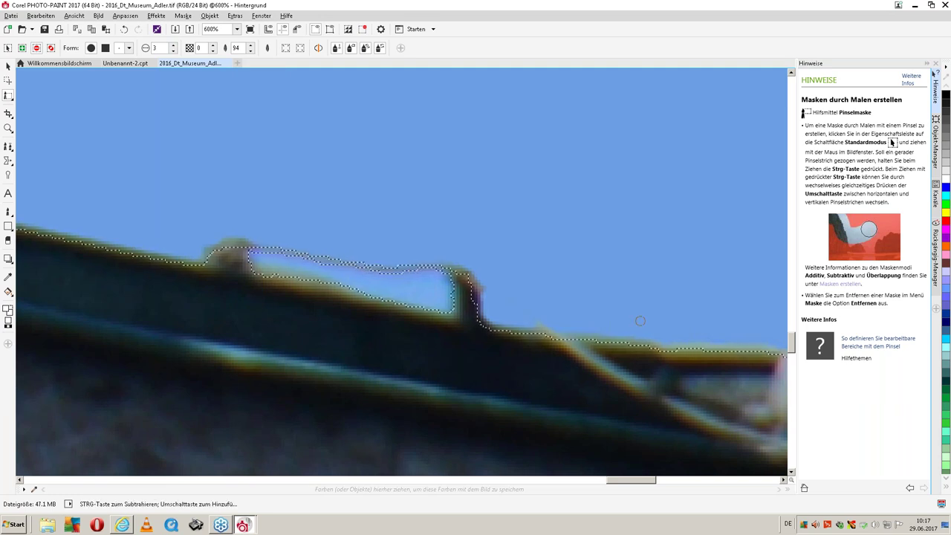
{"action": "left_click_drag", "start_coordinate": [471, 318], "coordinate": [481, 316]}
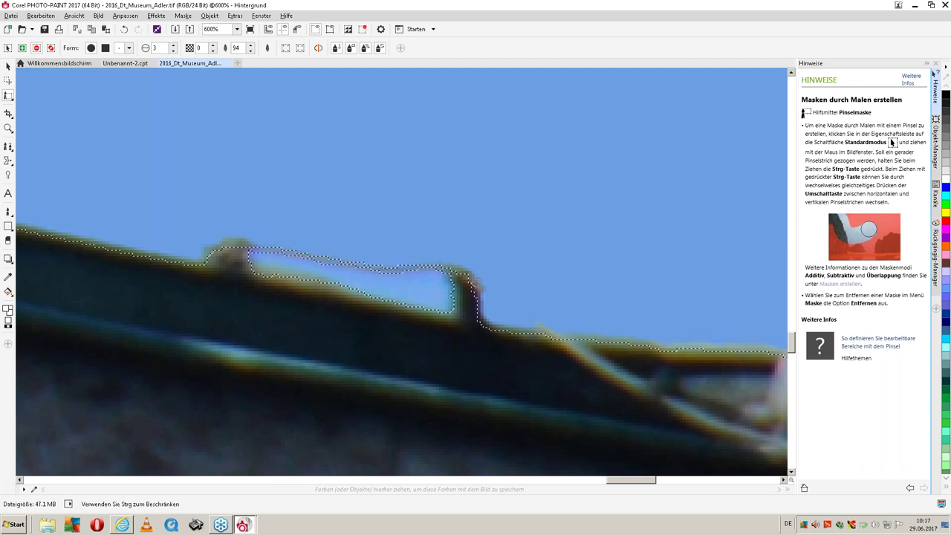
{"action": "left_click_drag", "start_coordinate": [476, 293], "coordinate": [478, 295]}
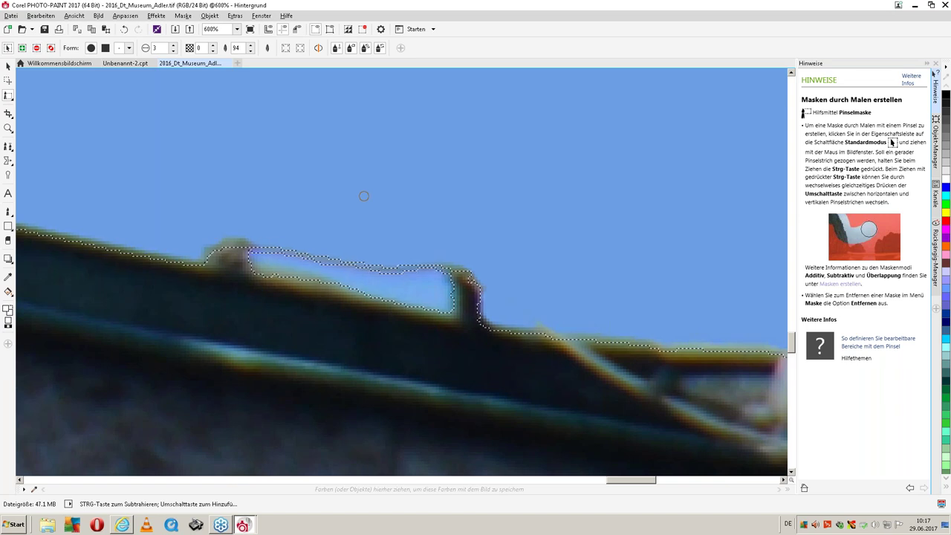
{"action": "left_click", "coordinate": [236, 29]}
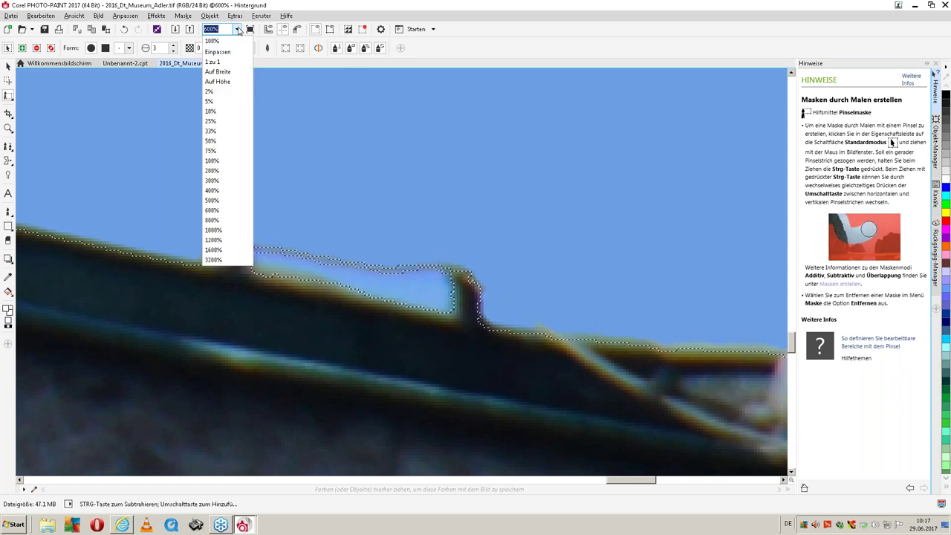
Zoom out to 33% to see the whole photo and show the Objekt-Manager's Hintergrund layer
{"action": "left_click", "coordinate": [228, 45]}
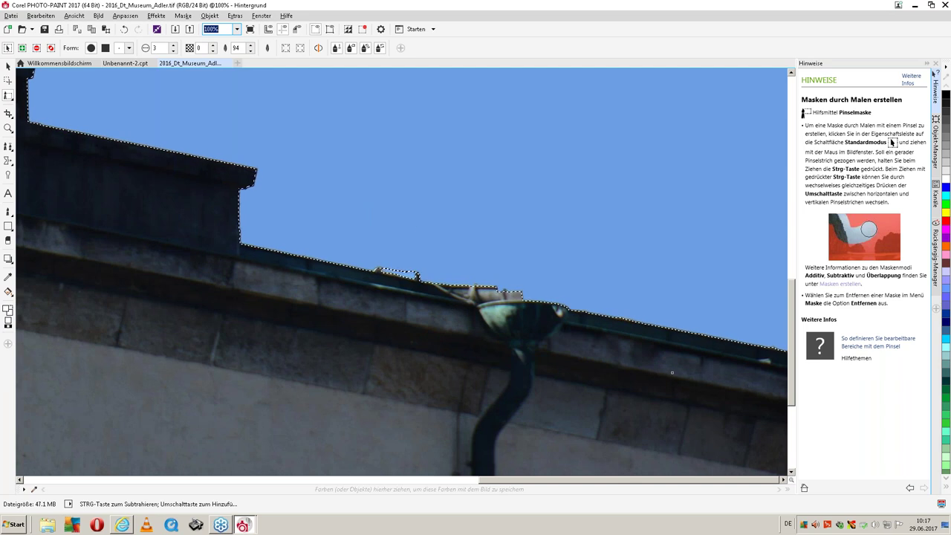
{"action": "left_click", "coordinate": [500, 482]}
{"action": "left_click_drag", "start_coordinate": [500, 481], "coordinate": [338, 482]}
{"action": "scroll", "coordinate": [348, 471], "scroll_direction": "down", "scroll_amount": 2}
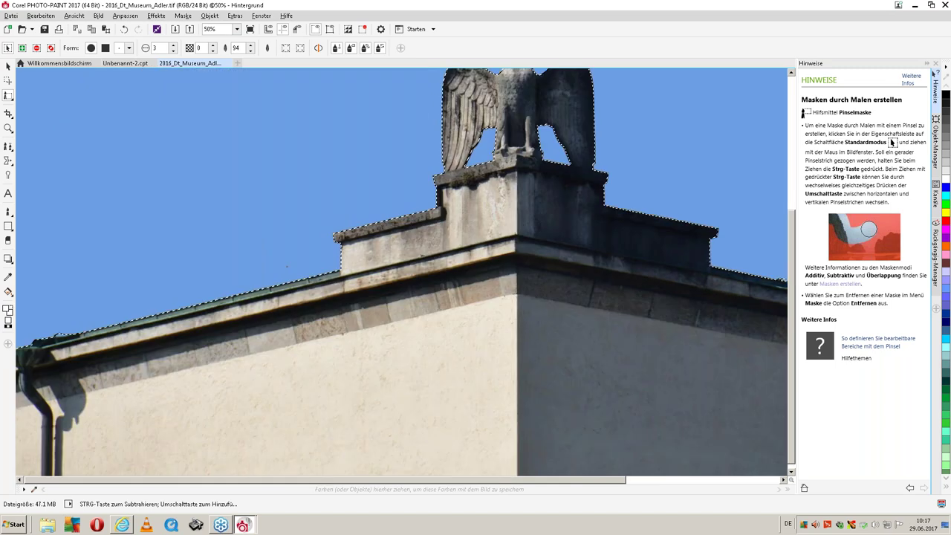
{"action": "scroll", "coordinate": [524, 394], "scroll_direction": "down", "scroll_amount": 1}
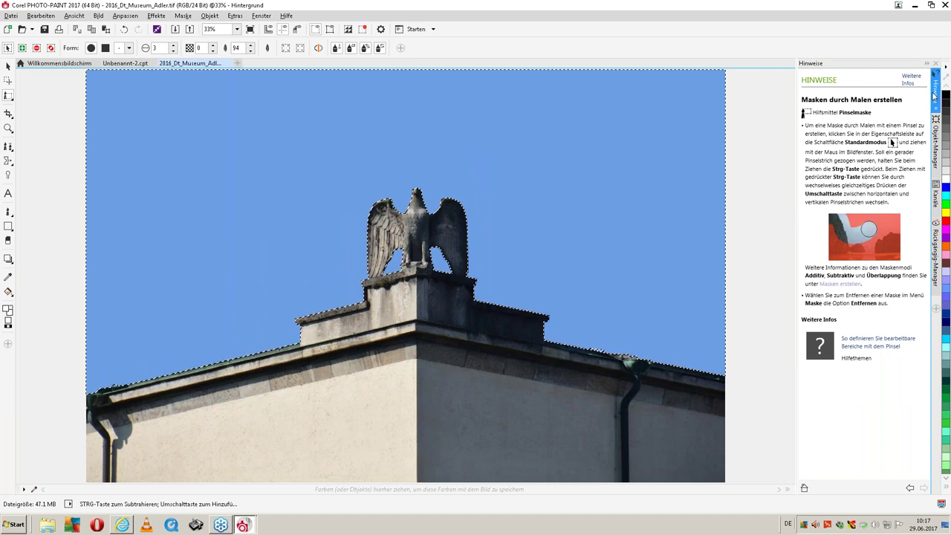
{"action": "left_click", "coordinate": [935, 145]}
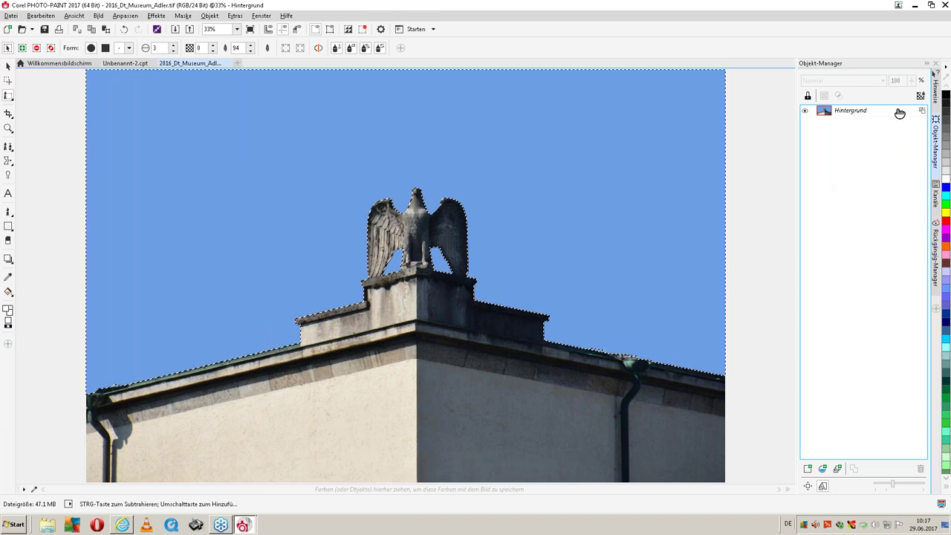
Invert the mask, test it with a Delete fill, invert back and undo the fill
{"action": "left_click", "coordinate": [184, 16]}
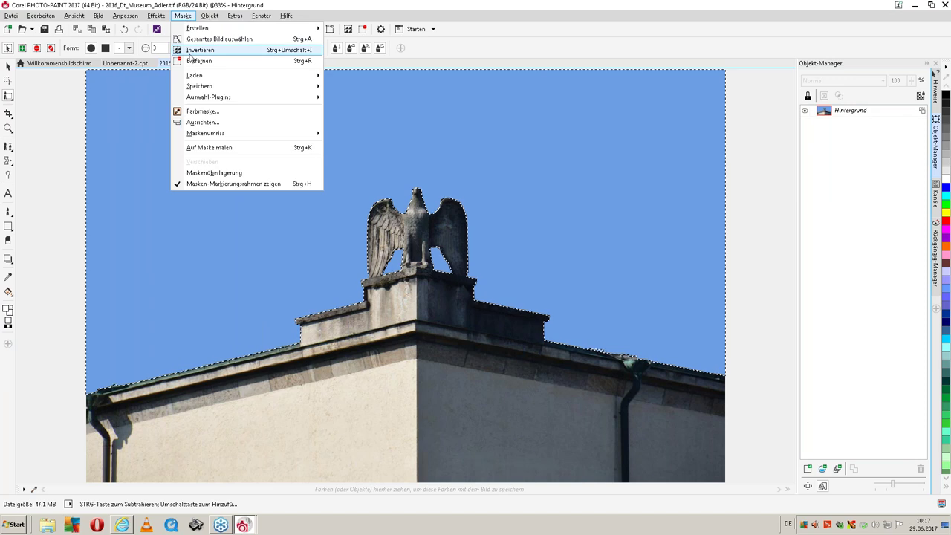
{"action": "left_click", "coordinate": [195, 50]}
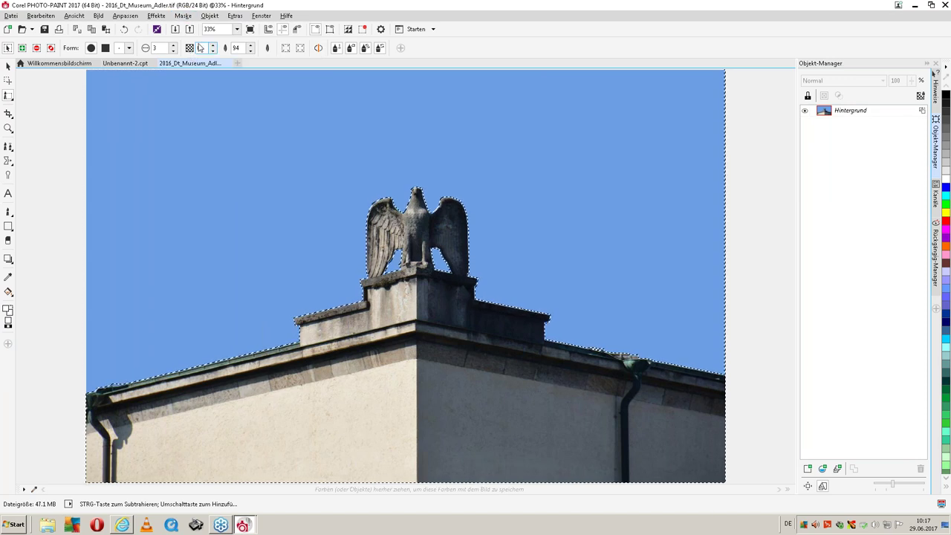
{"action": "key", "text": "Delete"}
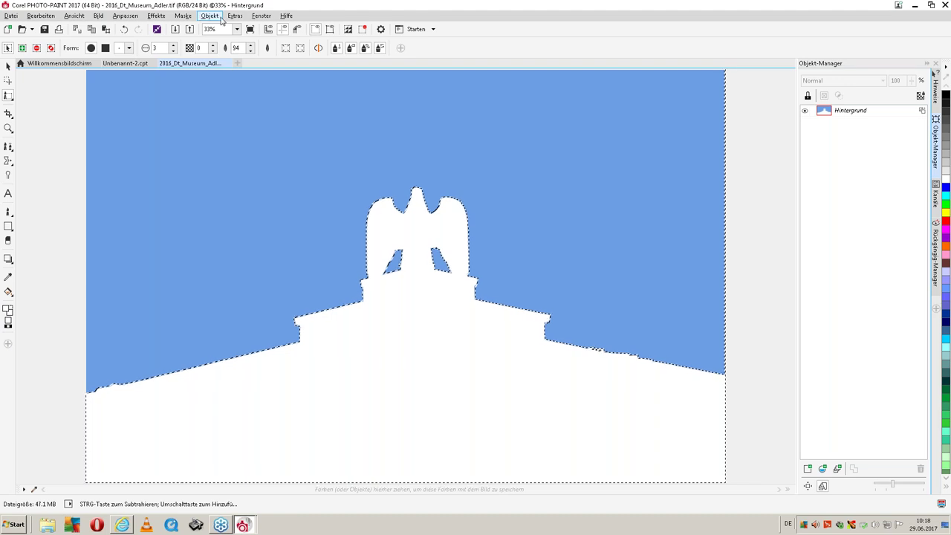
{"action": "left_click", "coordinate": [182, 15]}
{"action": "left_click", "coordinate": [200, 50]}
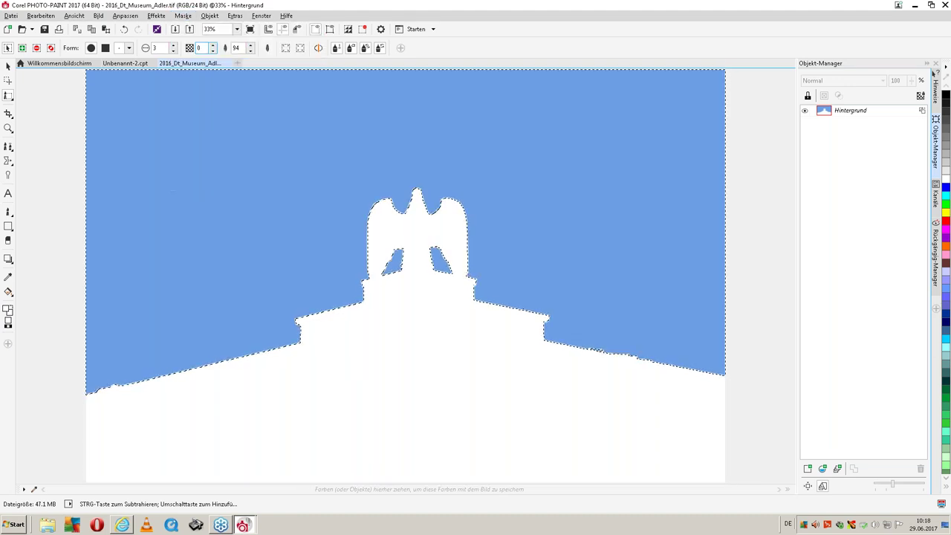
{"action": "left_click", "coordinate": [515, 95]}
{"action": "key", "text": "ctrl+z"}
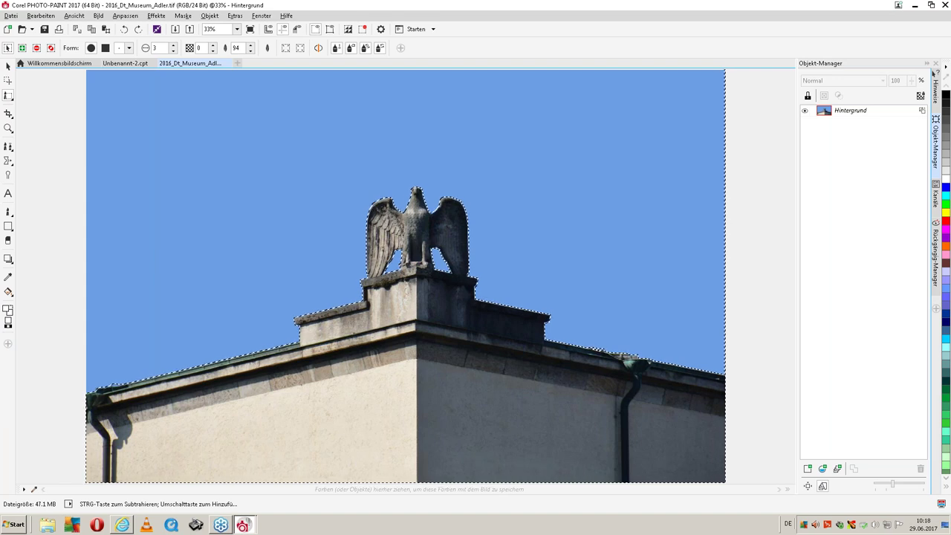
Test the Delete fill again, undo it, and invert the mask once more
{"action": "key", "text": "Delete"}
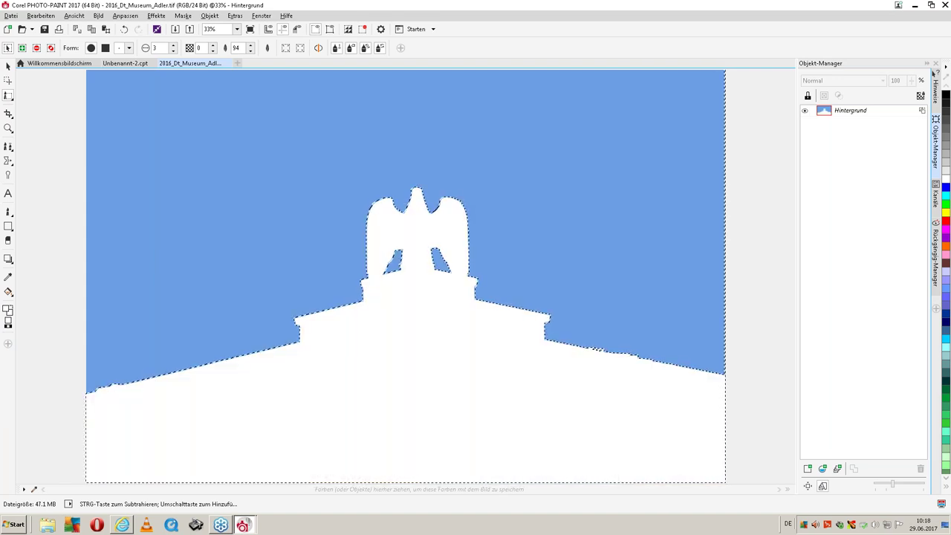
{"action": "key", "text": "ctrl+z"}
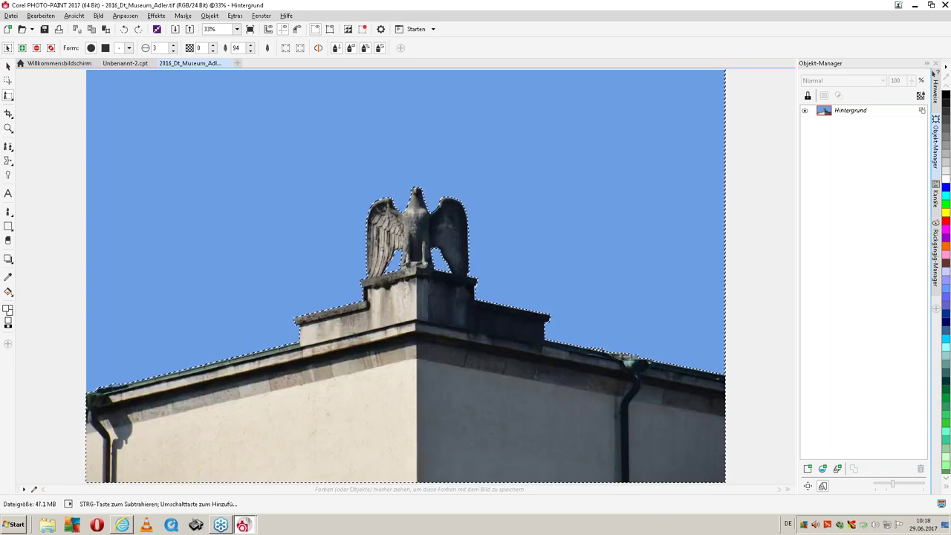
{"action": "left_click", "coordinate": [184, 16]}
{"action": "left_click", "coordinate": [198, 51]}
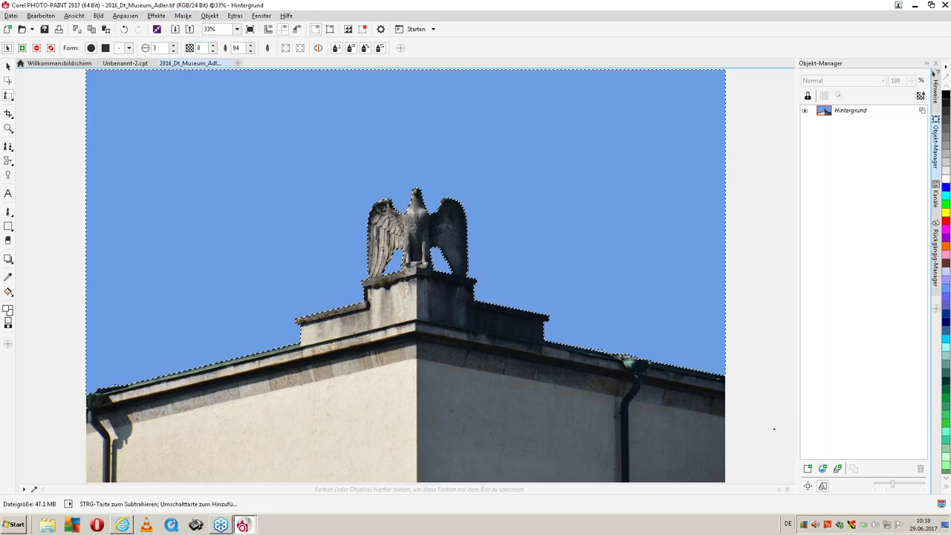
Clear the masked sky to white, leaving the eagle and building on a white background
{"action": "key", "text": "Delete"}
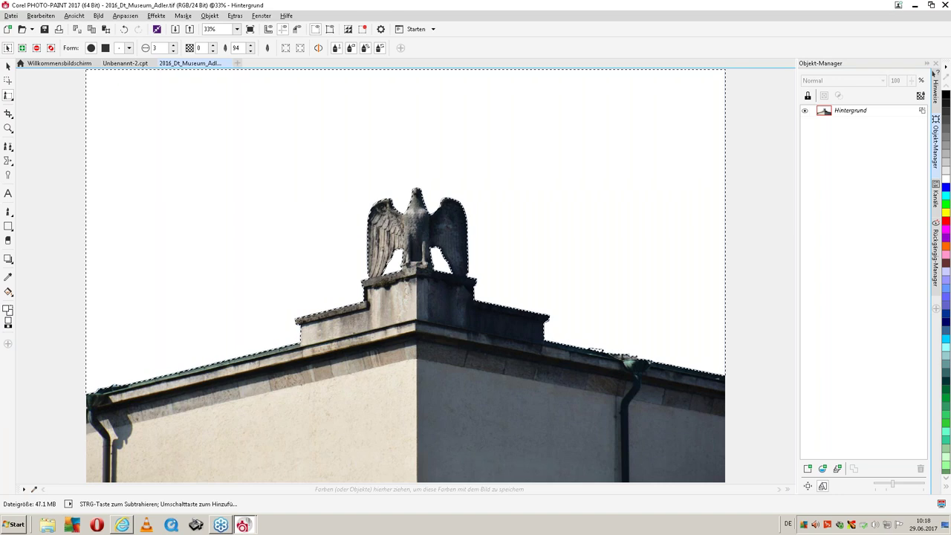
{"action": "left_click", "coordinate": [11, 16]}
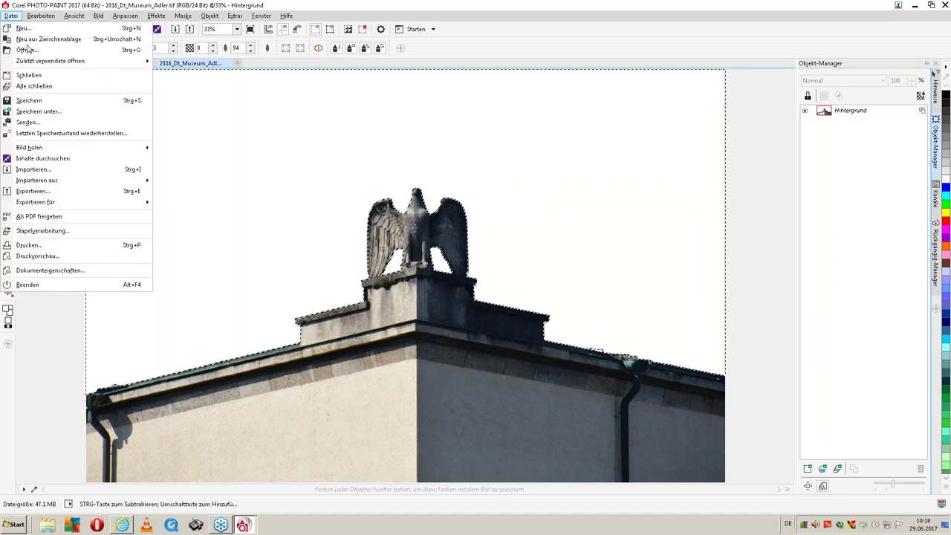
Open _Sonnenuntergang_01.jpg and paste it into the eagle image as Objekt 1
{"action": "left_click", "coordinate": [27, 50]}
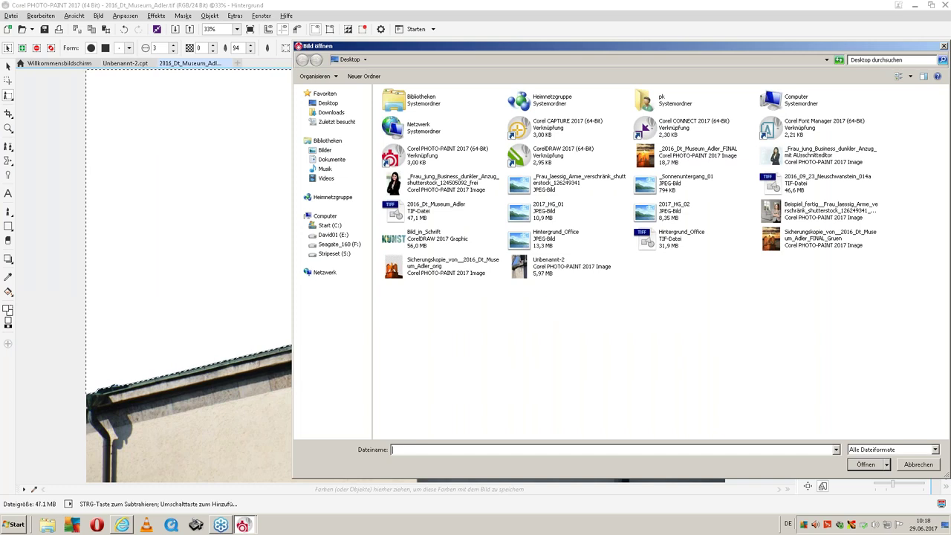
{"action": "mouse_move", "coordinate": [672, 183]}
{"action": "double_click", "coordinate": [683, 181]}
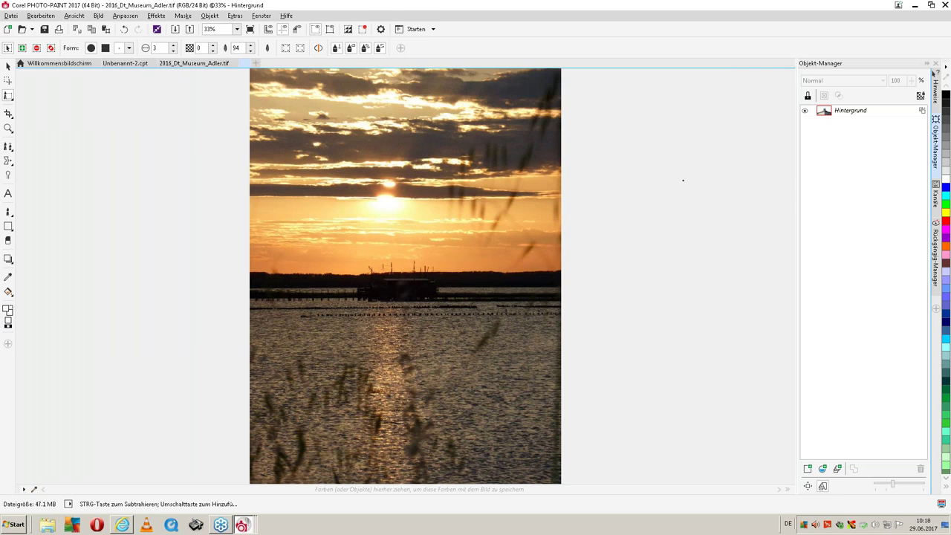
{"action": "key", "text": "ctrl+a"}
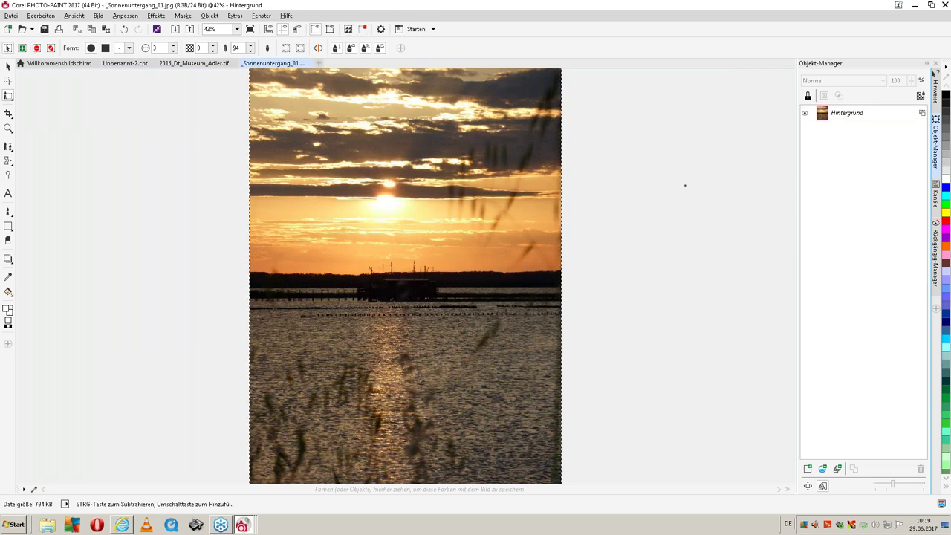
{"action": "key", "text": "ctrl+Tab"}
{"action": "key", "text": "ctrl+v"}
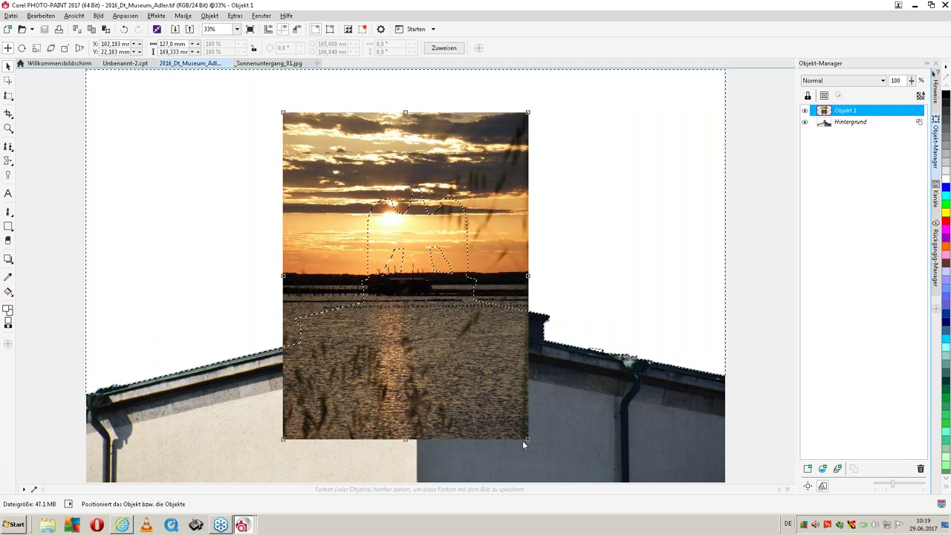
Resize the sunset object past the canvas edges, to about 356.362 × 475.149 mm
{"action": "left_click_drag", "start_coordinate": [527, 440], "coordinate": [680, 513]}
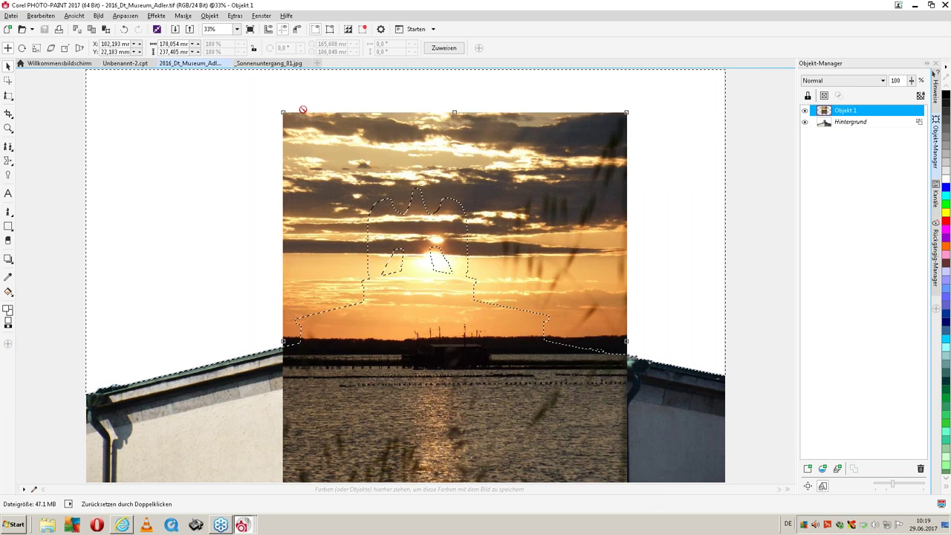
{"action": "mouse_move", "coordinate": [283, 112]}
{"action": "left_mouse_down"}
{"action": "mouse_move", "coordinate": [252, 99]}
{"action": "mouse_move", "coordinate": [213, 52]}
{"action": "left_mouse_up"}
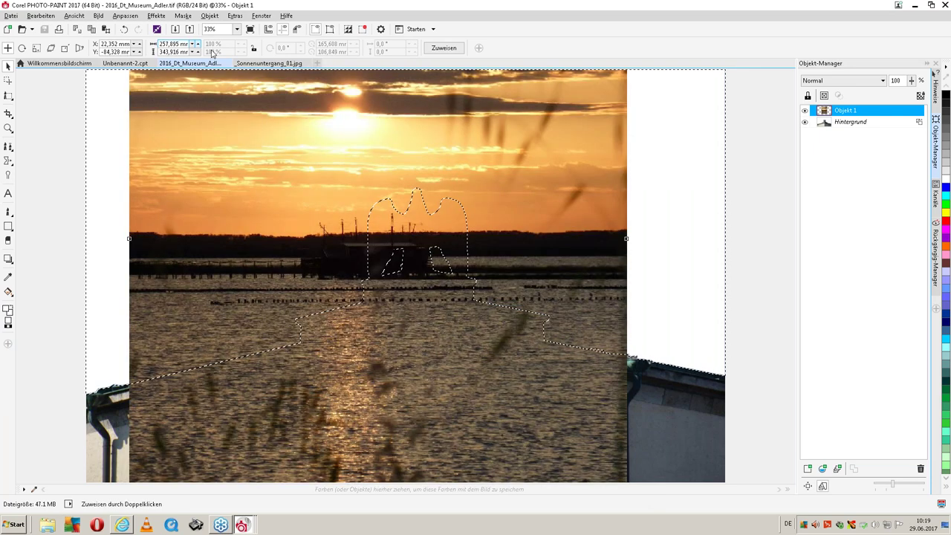
{"action": "scroll", "coordinate": [476, 371], "scroll_direction": "down", "scroll_amount": 3}
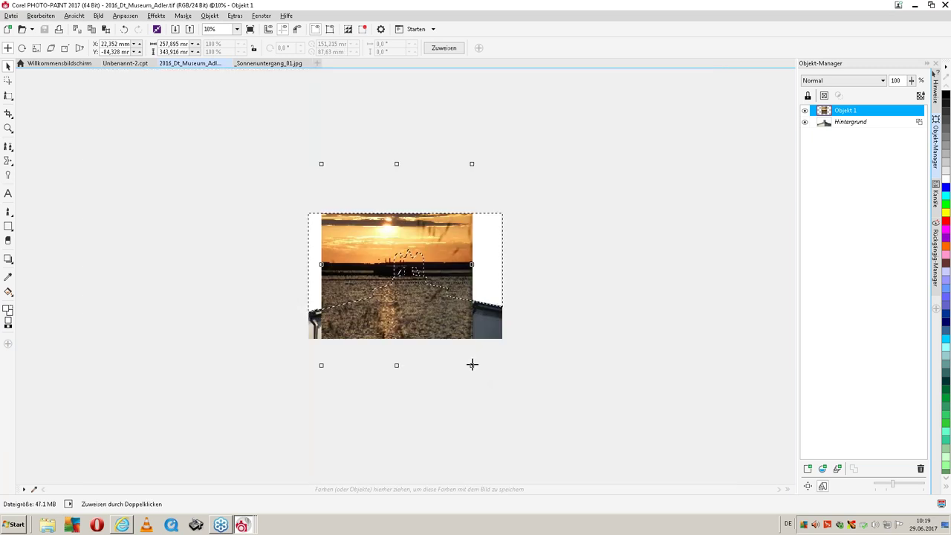
{"action": "left_click_drag", "start_coordinate": [512, 386], "coordinate": [554, 404]}
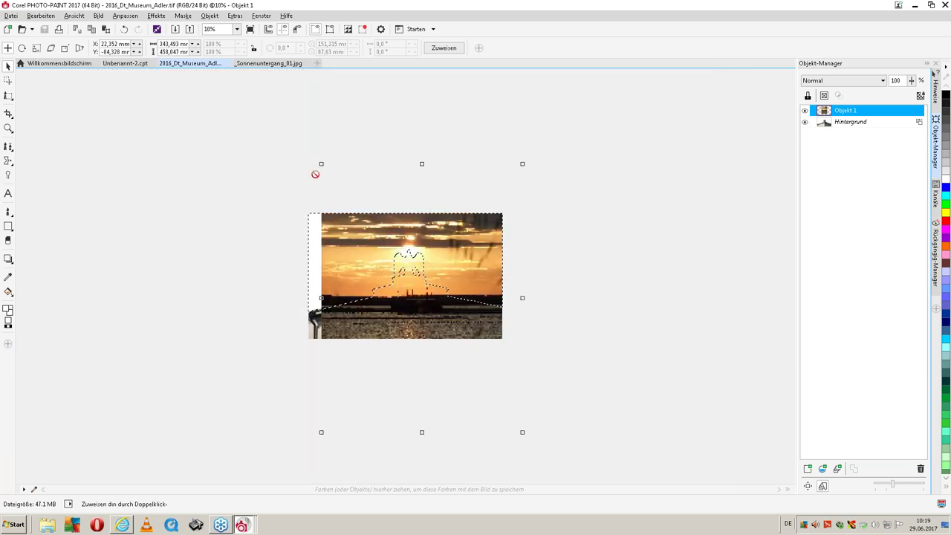
{"action": "left_click_drag", "start_coordinate": [330, 174], "coordinate": [257, 133]}
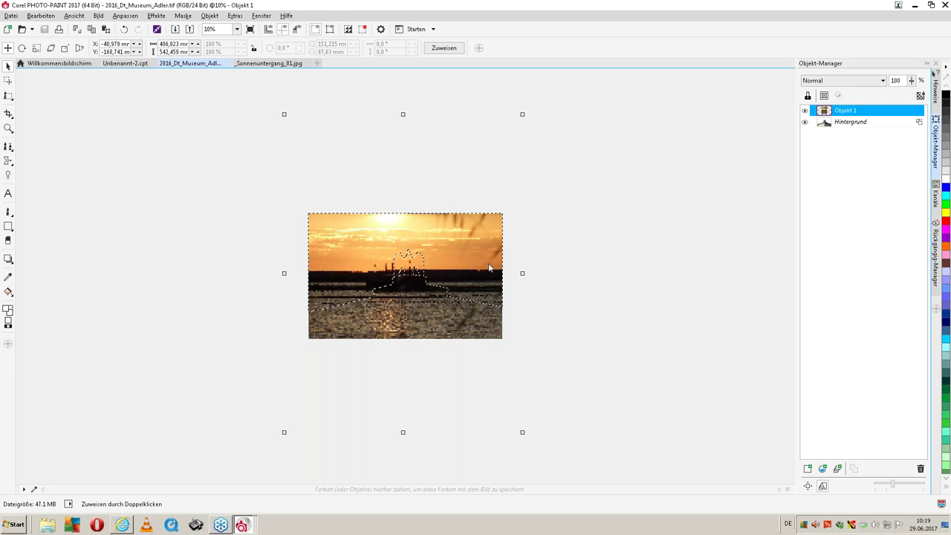
{"action": "mouse_move", "coordinate": [527, 117]}
{"action": "left_mouse_down"}
{"action": "mouse_move", "coordinate": [515, 146]}
{"action": "mouse_move", "coordinate": [520, 140]}
{"action": "left_mouse_up"}
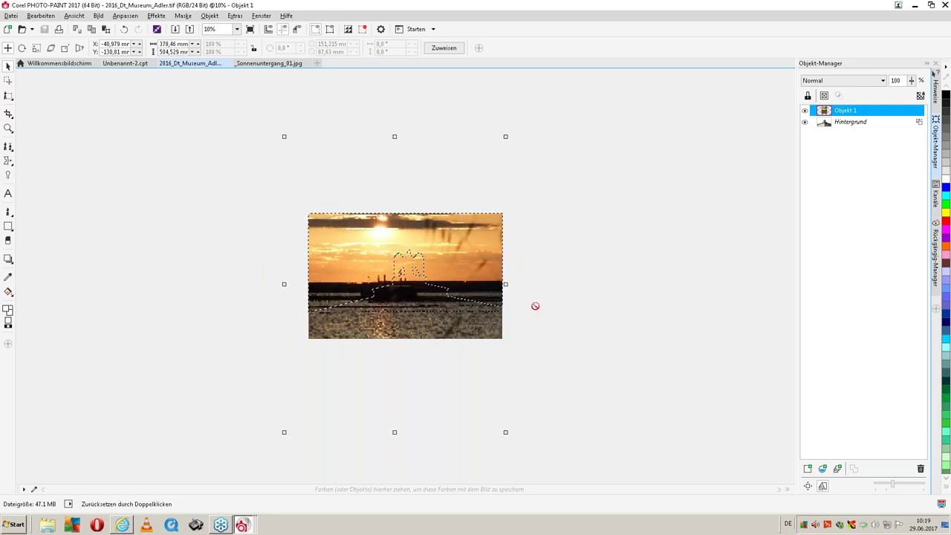
{"action": "left_click_drag", "start_coordinate": [283, 432], "coordinate": [291, 414]}
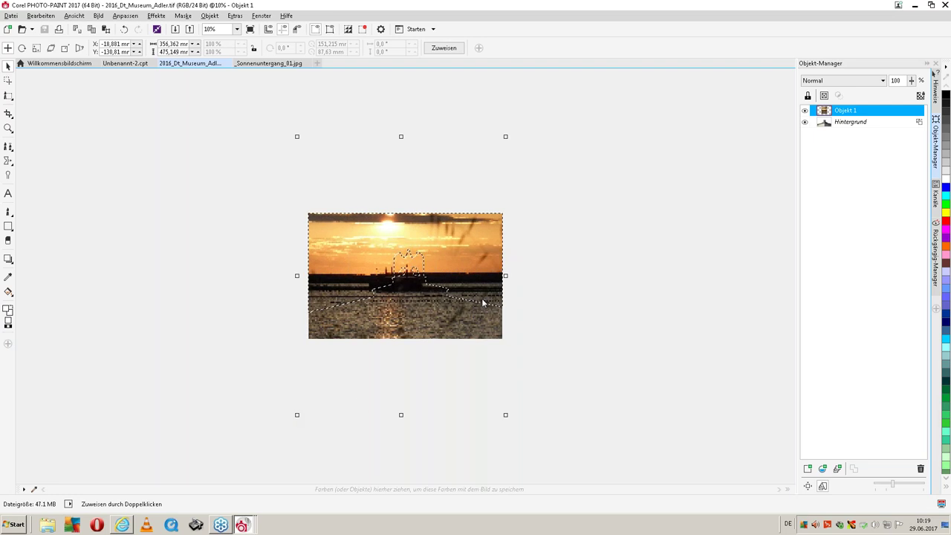
{"action": "left_click", "coordinate": [236, 29]}
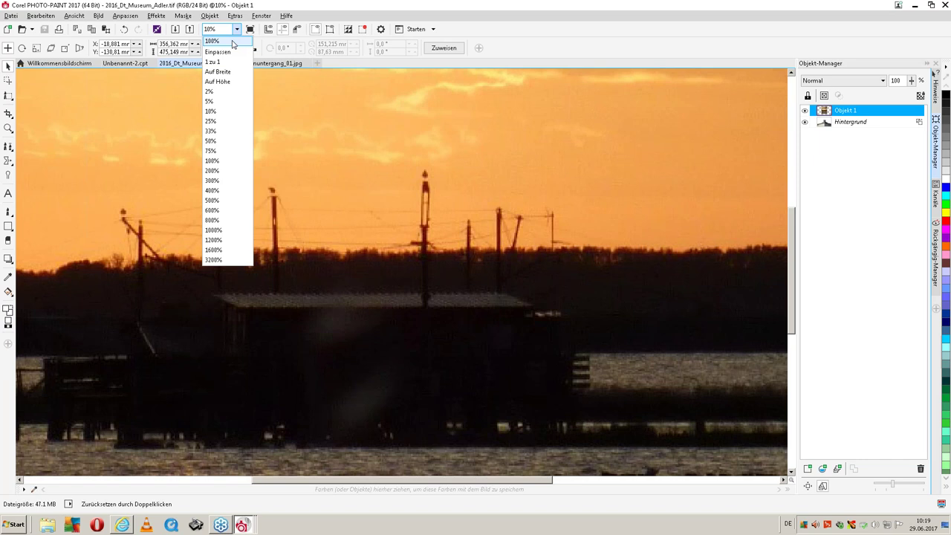
Set zoom to 100% and reselect Hintergrund beneath sunset Objekt 1 in the Object Manager
{"action": "left_click", "coordinate": [232, 42]}
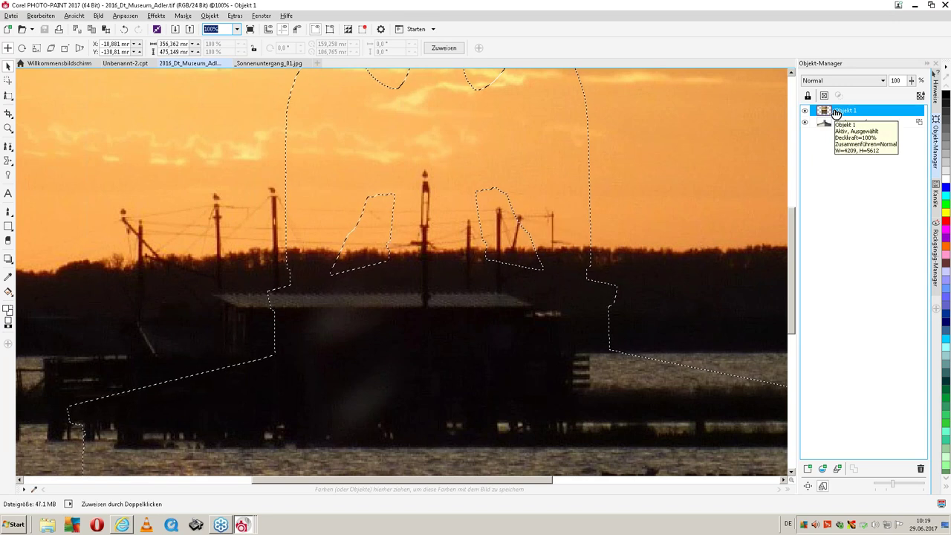
{"action": "left_click_drag", "start_coordinate": [836, 111], "coordinate": [829, 124]}
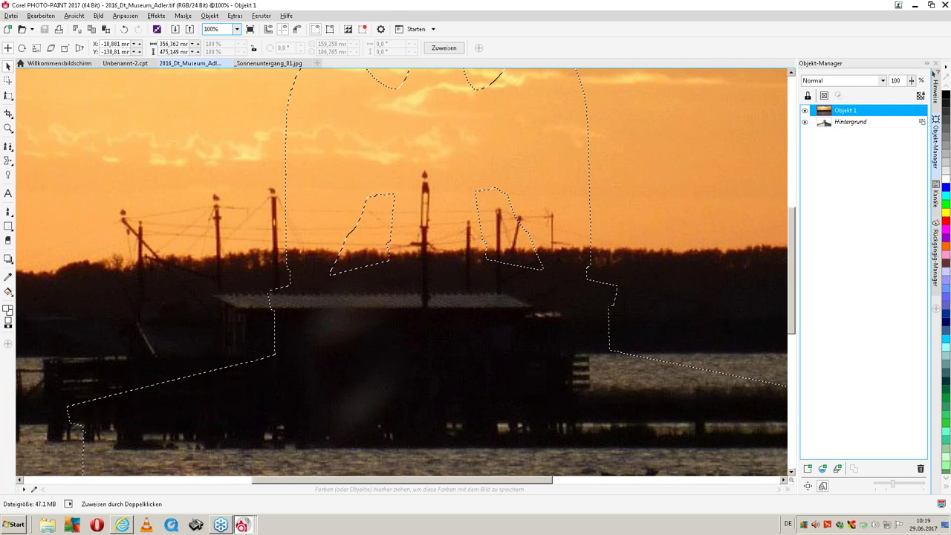
{"action": "left_click", "coordinate": [847, 122]}
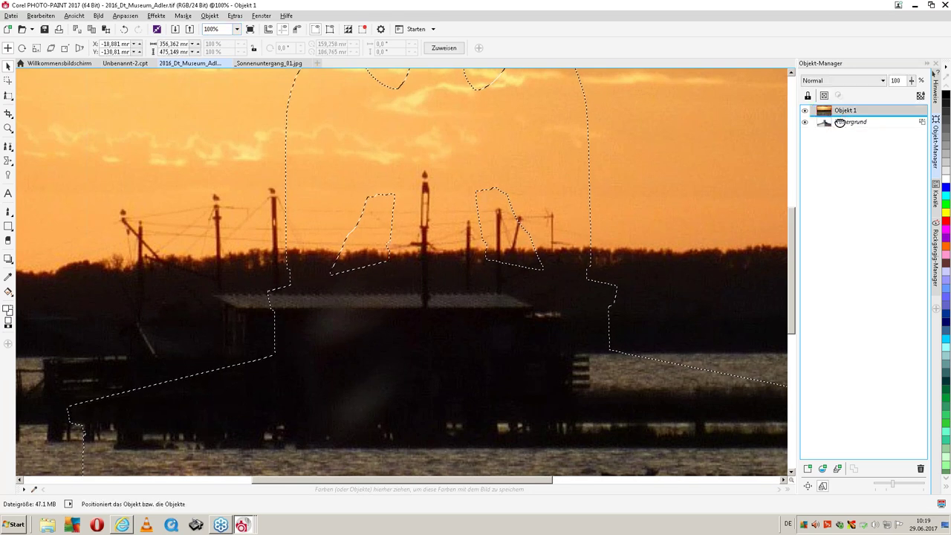
{"action": "left_click", "coordinate": [838, 116]}
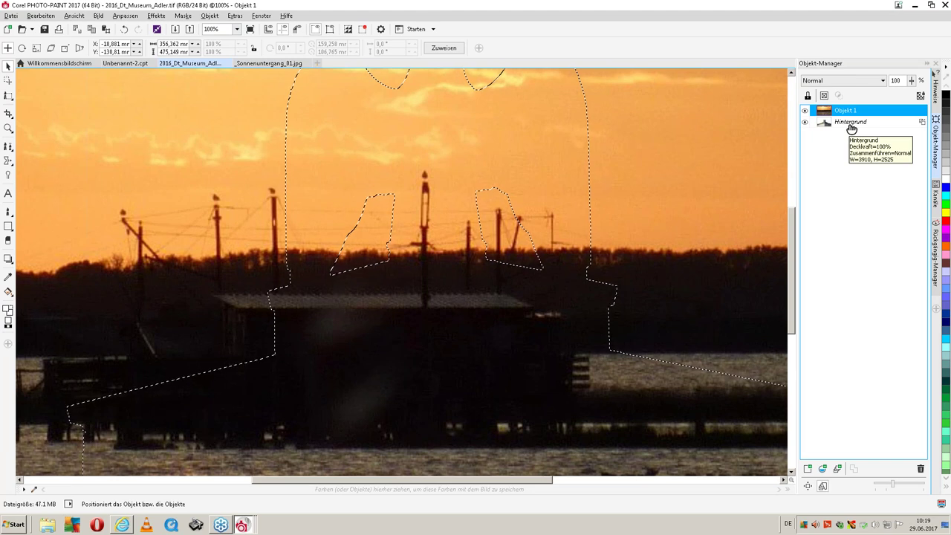
{"action": "left_click", "coordinate": [851, 125]}
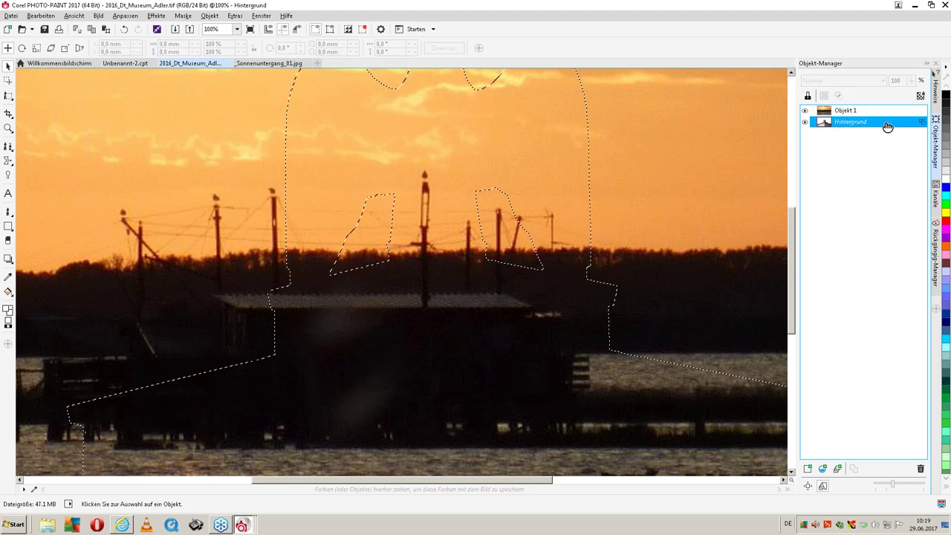
{"action": "left_click", "coordinate": [872, 113]}
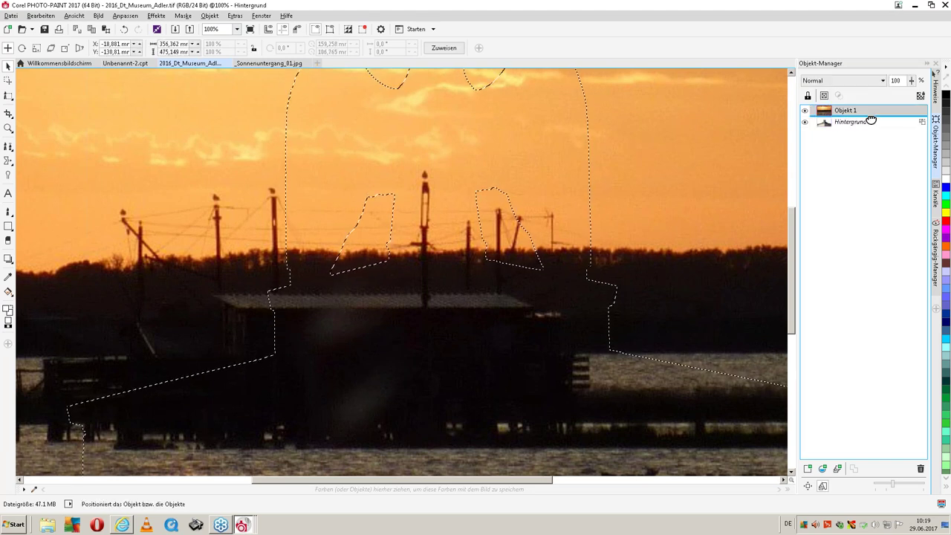
{"action": "left_click", "coordinate": [865, 125]}
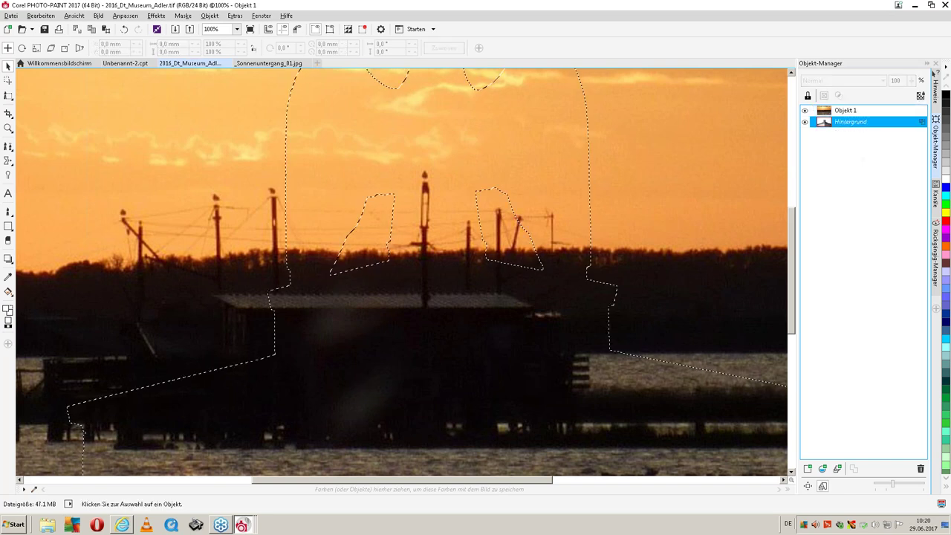
Copy the masked eagle from Hintergrund and paste it as Objekt 2 below the sunset
{"action": "right_click", "coordinate": [863, 124]}
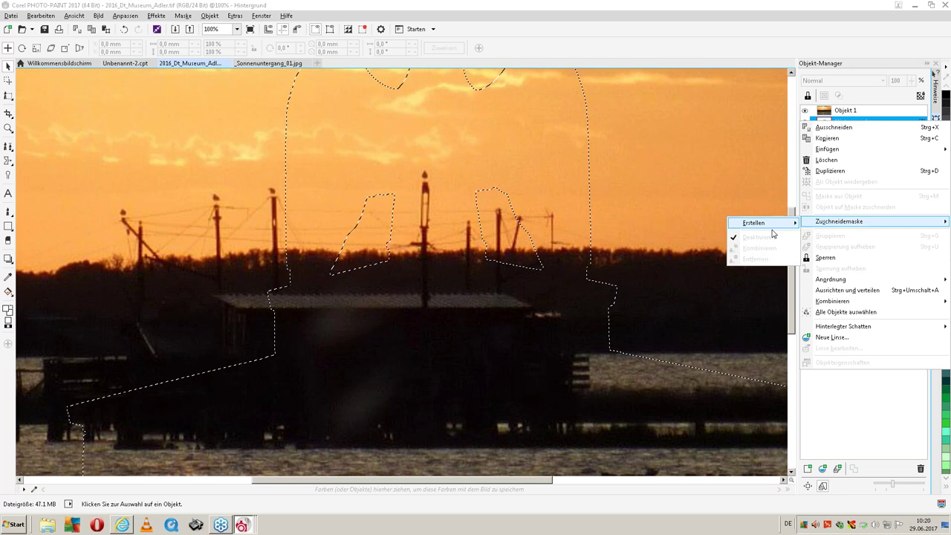
{"action": "mouse_move", "coordinate": [754, 223]}
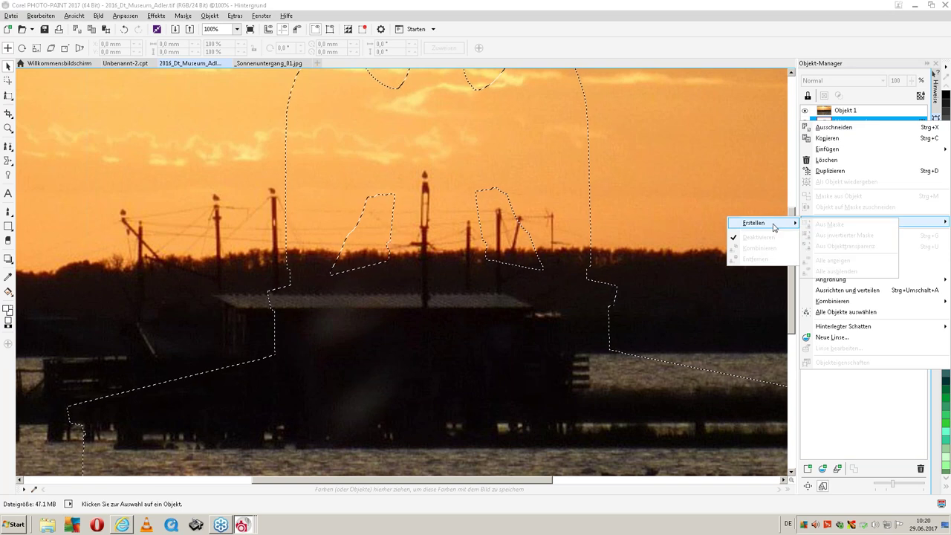
{"action": "left_click", "coordinate": [895, 138]}
{"action": "left_click", "coordinate": [867, 113]}
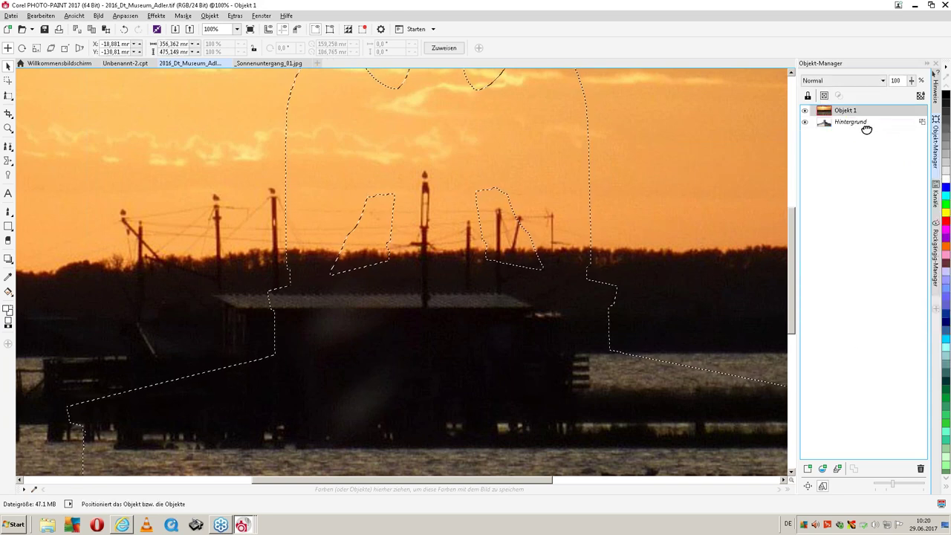
{"action": "mouse_move", "coordinate": [866, 128]}
{"action": "left_mouse_down"}
{"action": "mouse_move", "coordinate": [865, 110]}
{"action": "mouse_move", "coordinate": [867, 121]}
{"action": "left_mouse_up"}
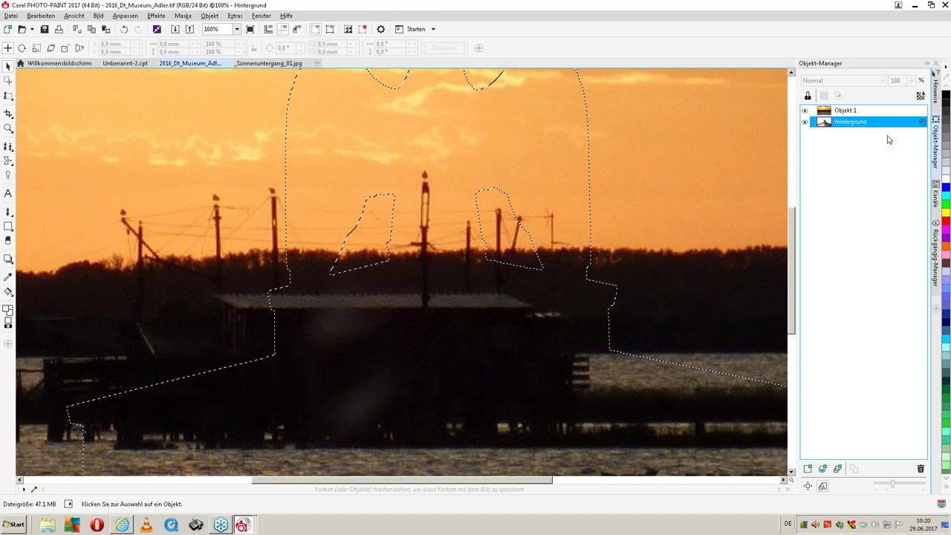
{"action": "key", "text": "ctrl+v"}
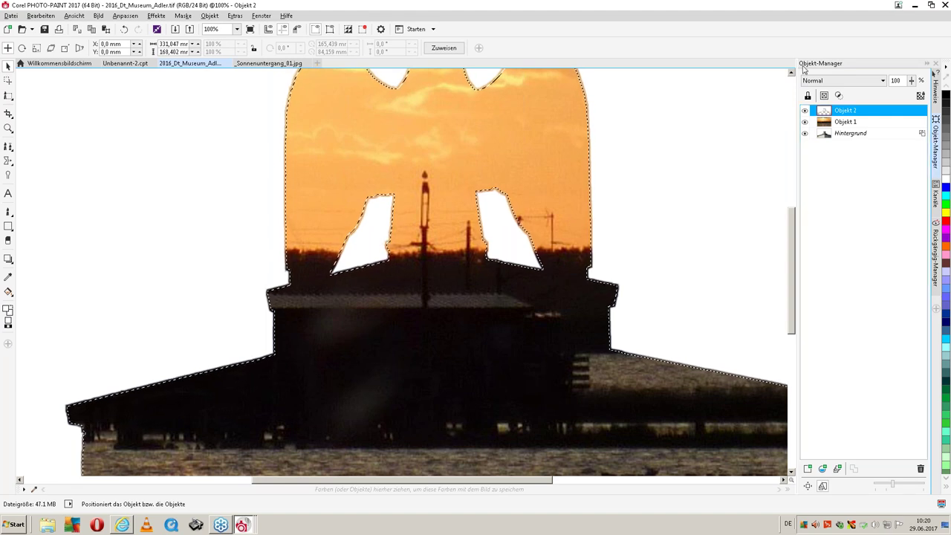
{"action": "left_click_drag", "start_coordinate": [867, 112], "coordinate": [861, 128]}
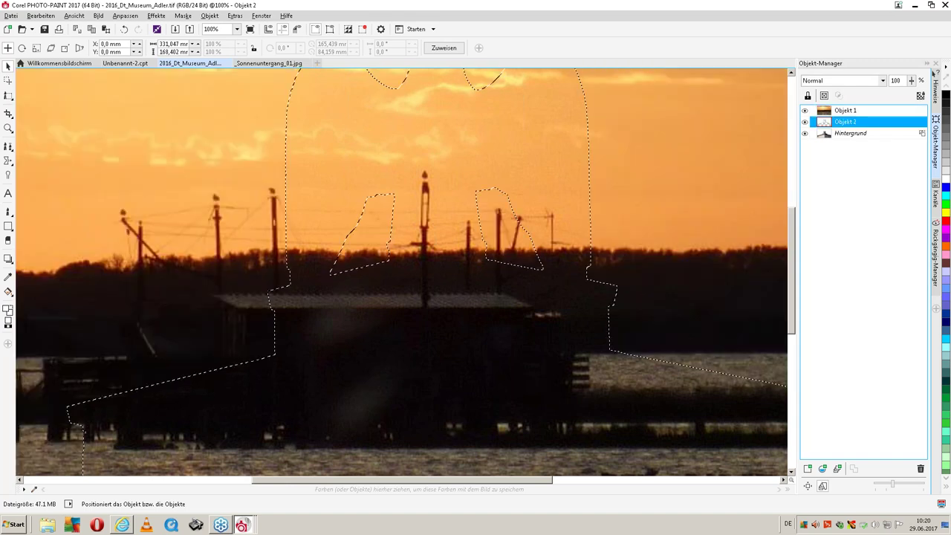
Move sunset Objekt 1 beneath the eagle cut-out and reselect Hintergrund
{"action": "left_click", "coordinate": [852, 110]}
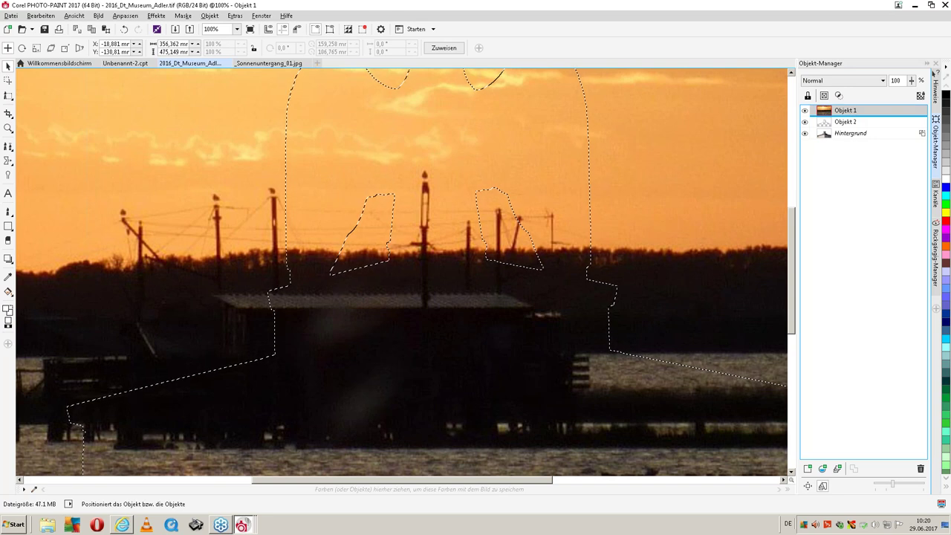
{"action": "left_click_drag", "start_coordinate": [847, 110], "coordinate": [829, 138]}
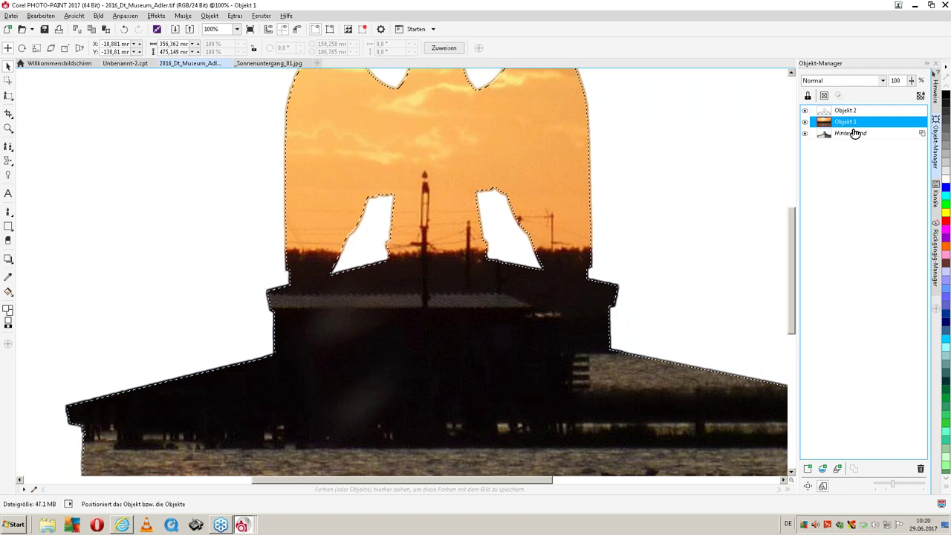
{"action": "left_click", "coordinate": [851, 133]}
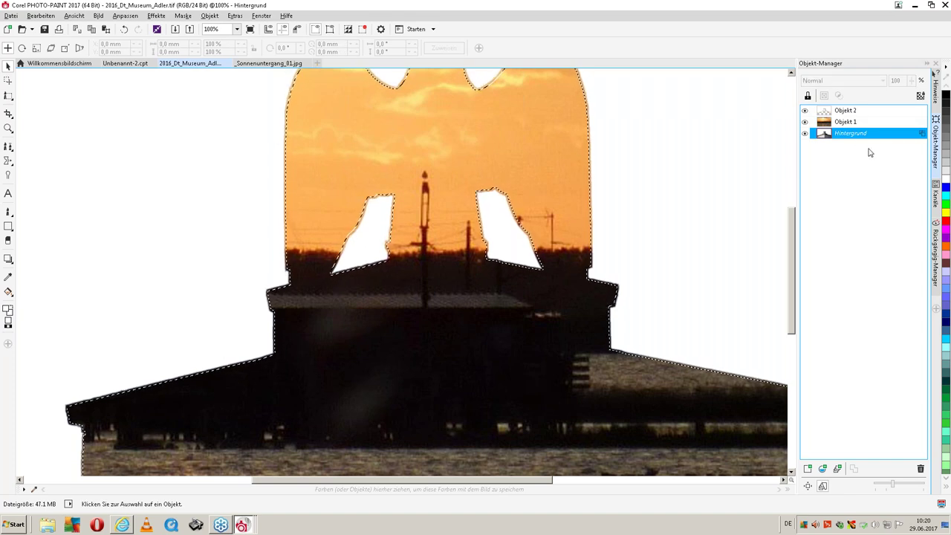
{"action": "key", "text": "ctrl+Up"}
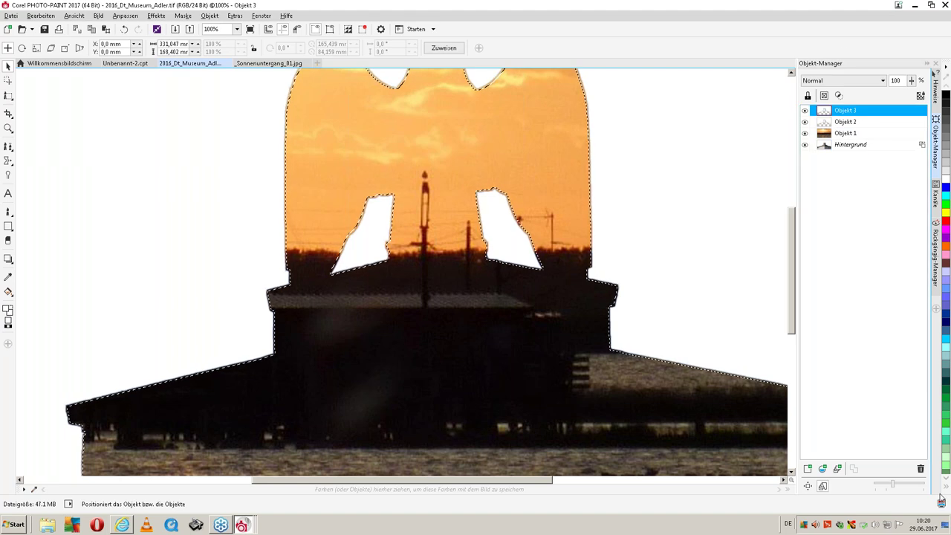
Delete the duplicate eagle object and Objekt 2, ending with Hintergrund selected
{"action": "left_click", "coordinate": [920, 469]}
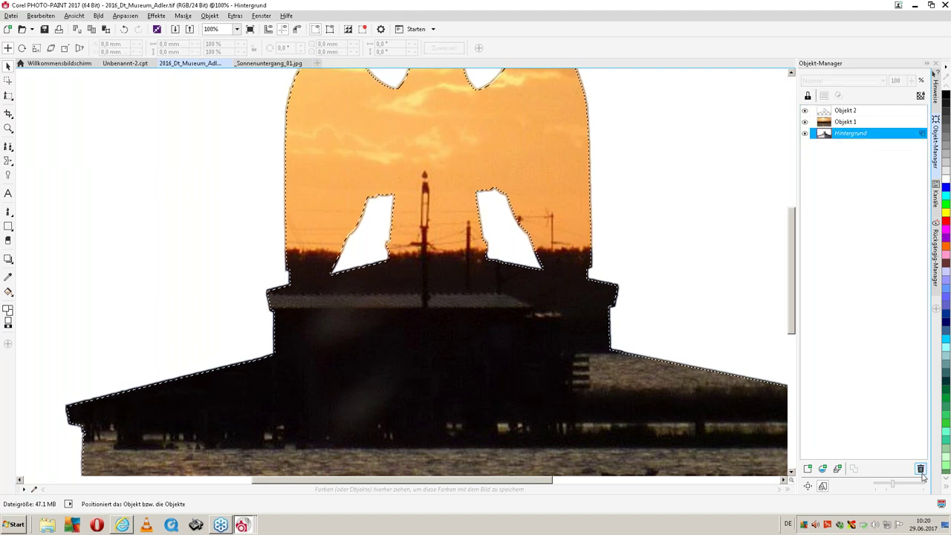
{"action": "left_click", "coordinate": [864, 112]}
{"action": "left_click", "coordinate": [921, 469]}
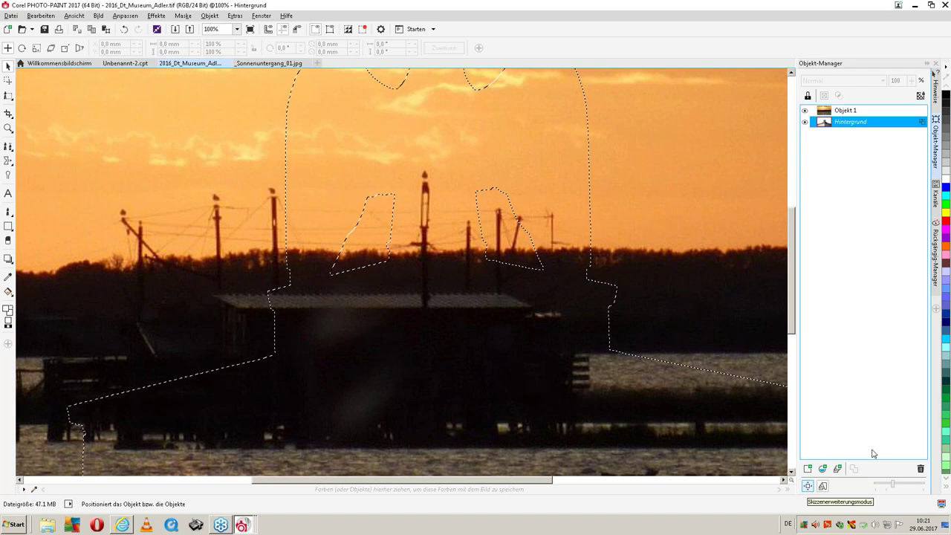
{"action": "left_click", "coordinate": [870, 112]}
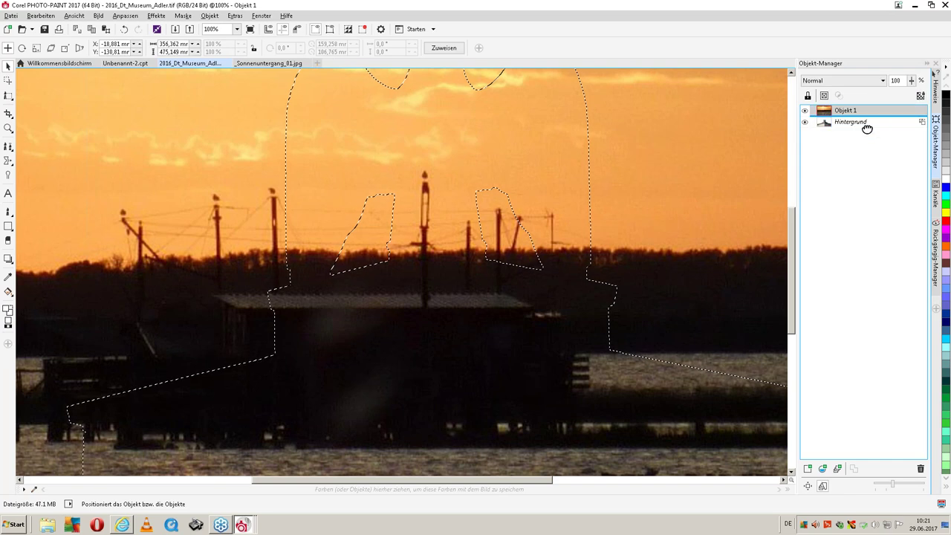
{"action": "left_click", "coordinate": [863, 124]}
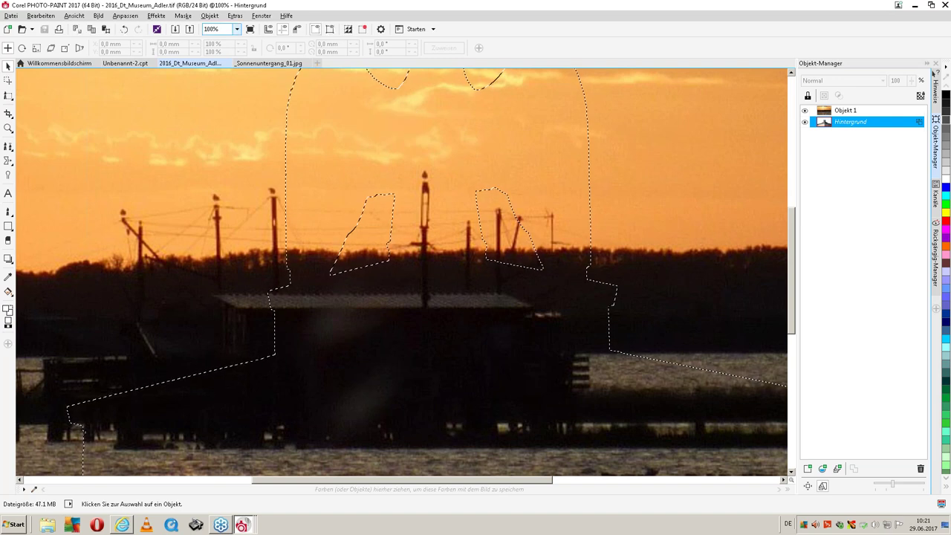
Adjust the eagle mask, then copy and paste the masked eagle as Objekt 4
{"action": "left_click", "coordinate": [184, 16]}
{"action": "left_click", "coordinate": [198, 56]}
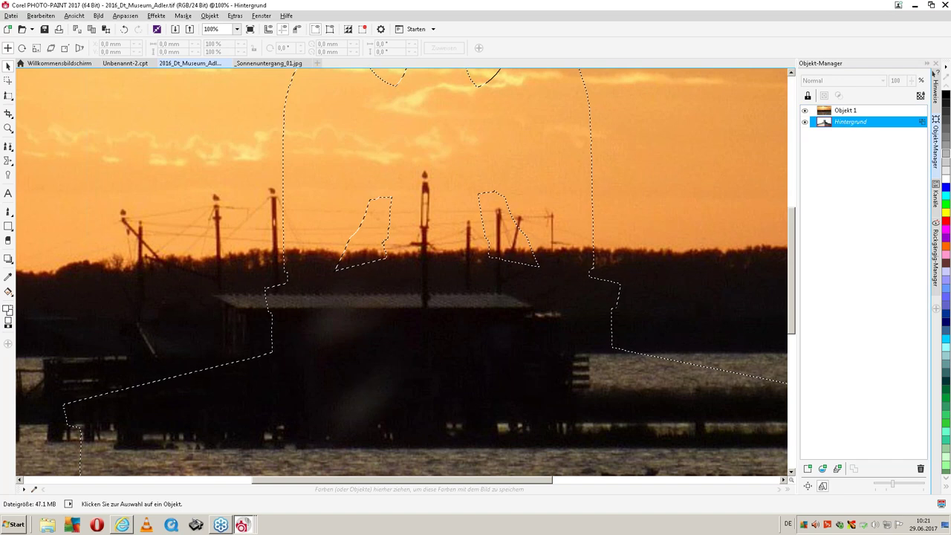
{"action": "key", "text": "Delete"}
{"action": "key", "text": "ctrl+v"}
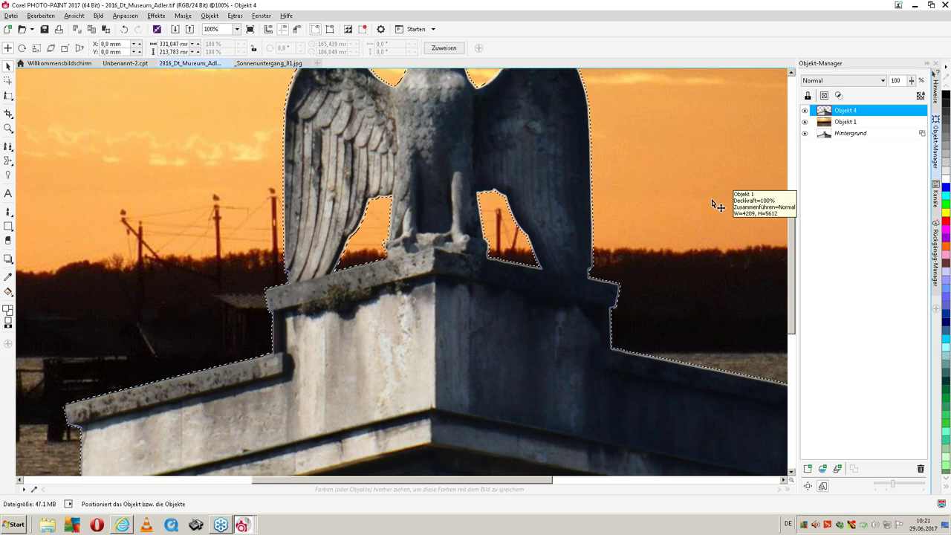
{"action": "key", "text": "Down"}
{"action": "key", "text": "Down"}
{"action": "key", "text": "Down"}
{"action": "mouse_move", "coordinate": [794, 220]}
{"action": "left_mouse_down"}
{"action": "mouse_move", "coordinate": [788, 195]}
{"action": "mouse_move", "coordinate": [761, 210]}
{"action": "left_mouse_up"}
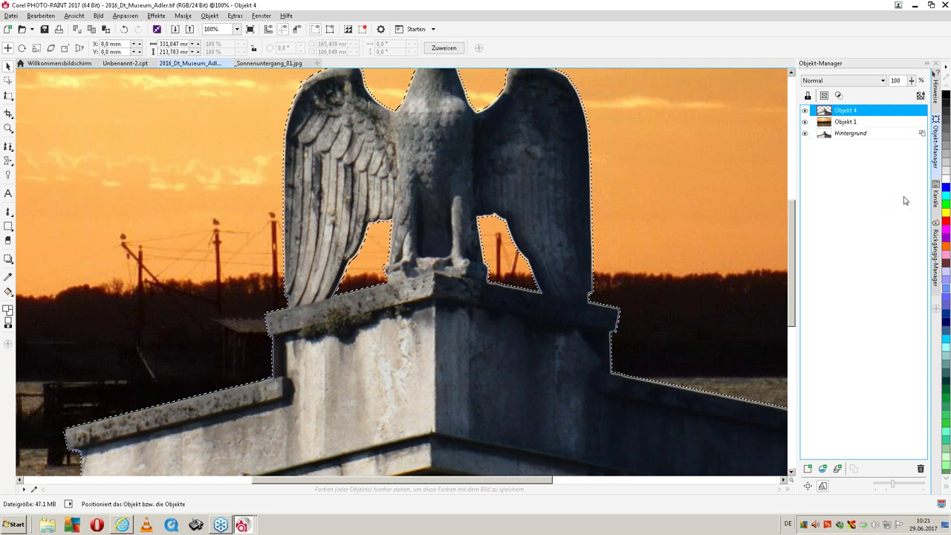
Hide and re-show Hintergrund to check the eagle cut-out against the sunset
{"action": "left_click", "coordinate": [869, 133]}
{"action": "left_click", "coordinate": [804, 134]}
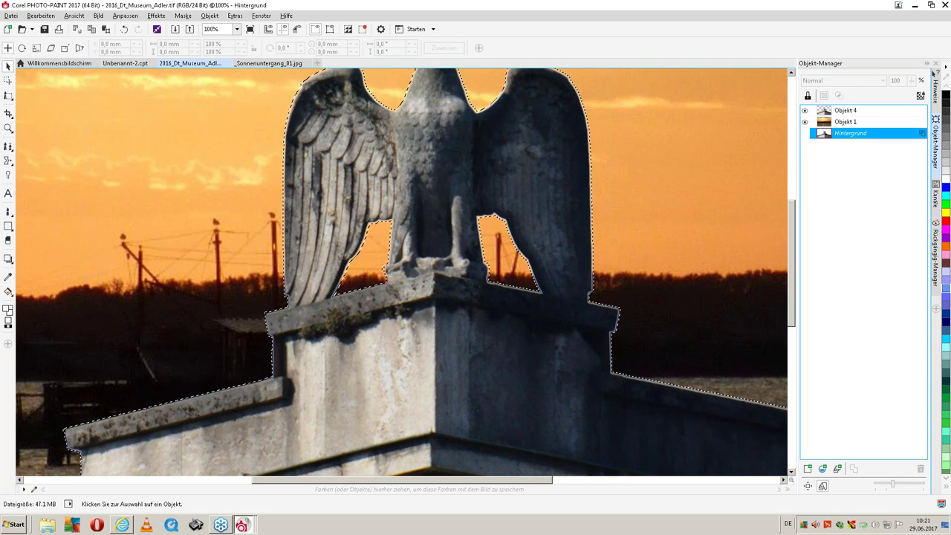
{"action": "left_click", "coordinate": [804, 133]}
{"action": "mouse_move", "coordinate": [791, 311]}
{"action": "left_mouse_down"}
{"action": "mouse_move", "coordinate": [788, 266]}
{"action": "mouse_move", "coordinate": [812, 289]}
{"action": "left_mouse_up"}
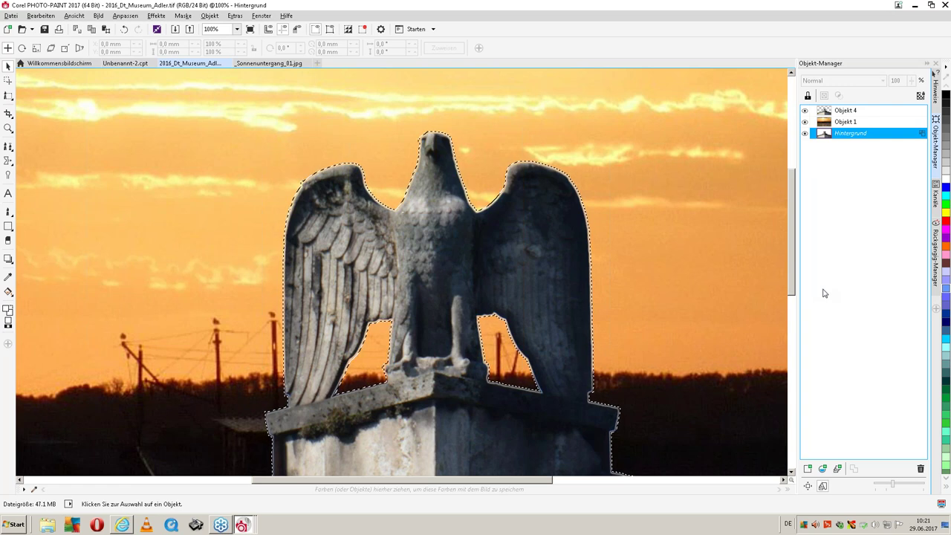
{"action": "left_click", "coordinate": [185, 16]}
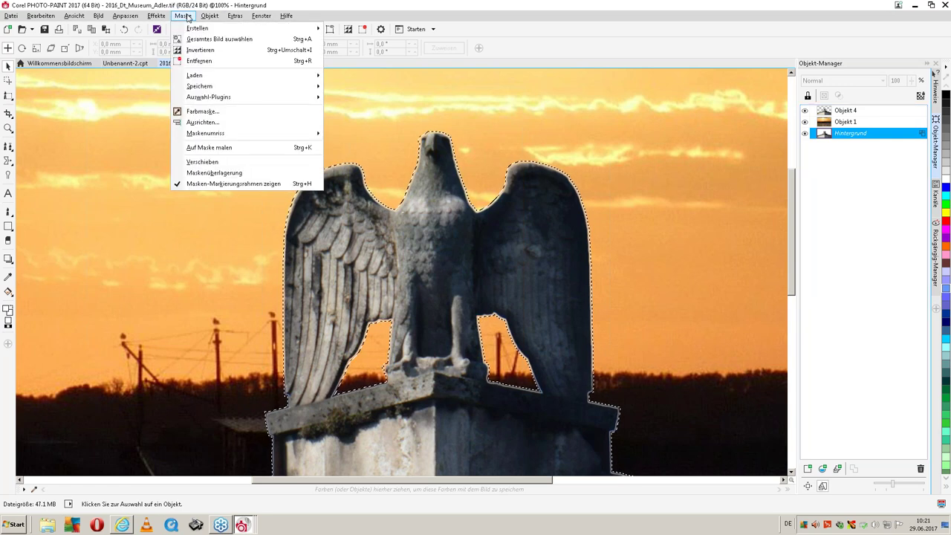
Remove the mask and undo it, then hide sunset Objekt 1 with Objekt 4 selected
{"action": "left_click", "coordinate": [199, 61]}
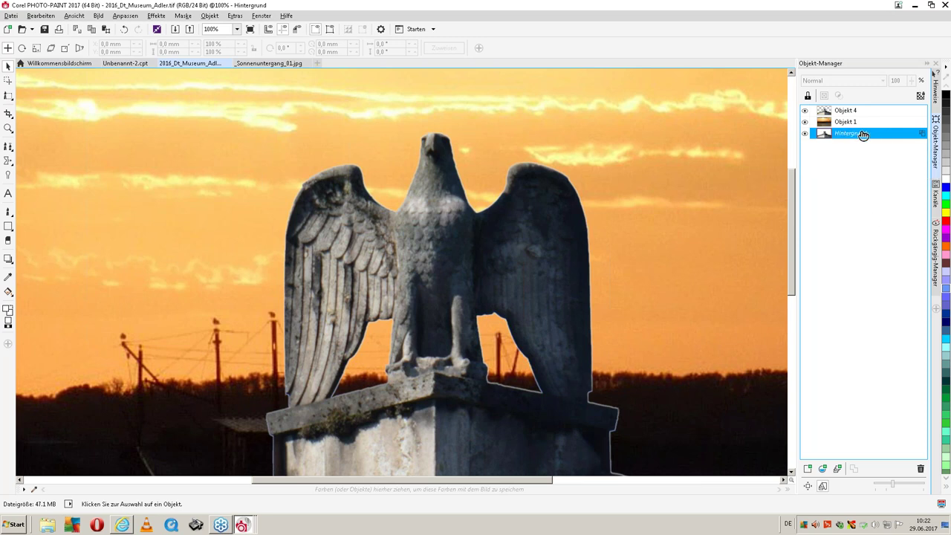
{"action": "left_click", "coordinate": [814, 116]}
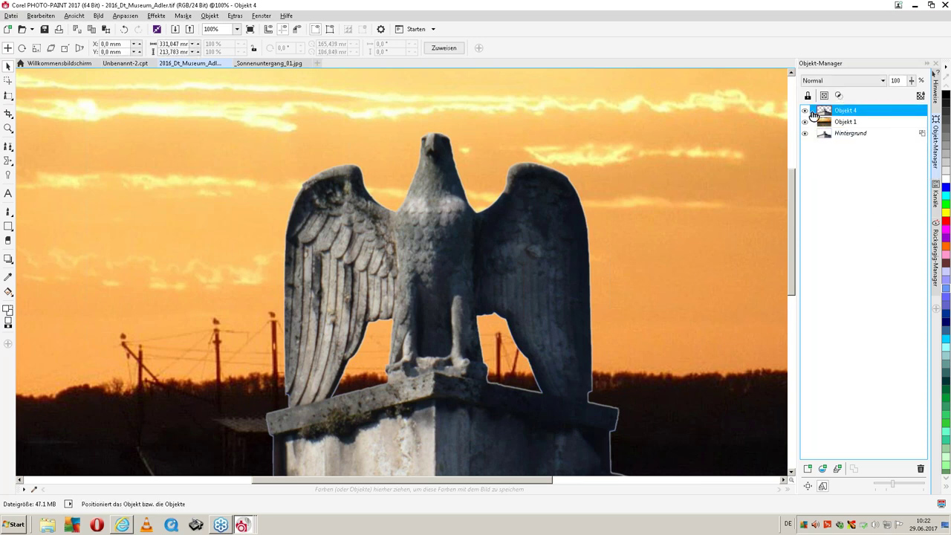
{"action": "left_click", "coordinate": [183, 16]}
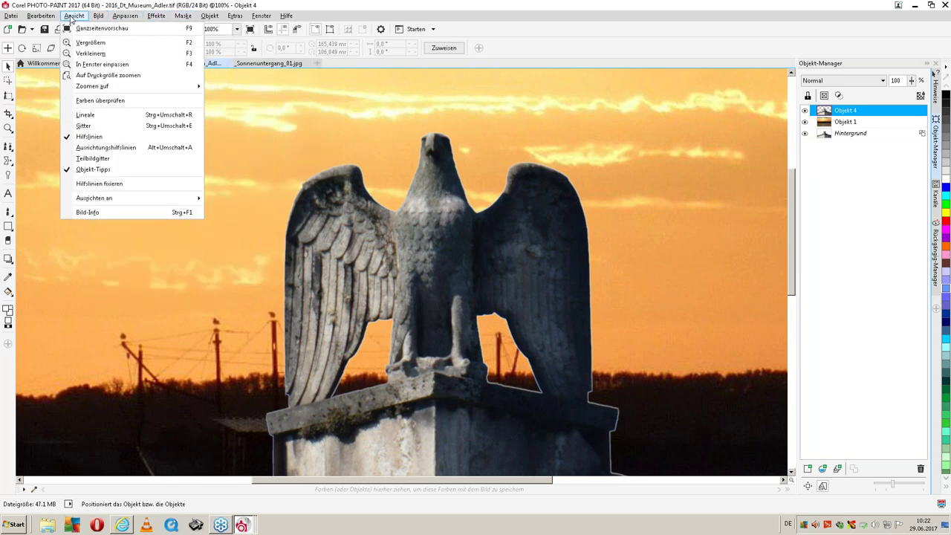
{"action": "left_click", "coordinate": [60, 29]}
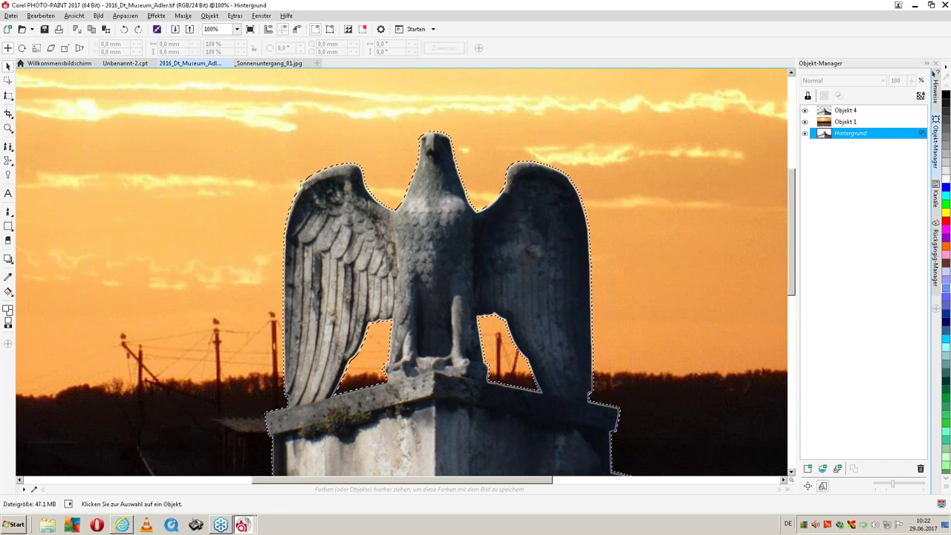
{"action": "left_click", "coordinate": [845, 110]}
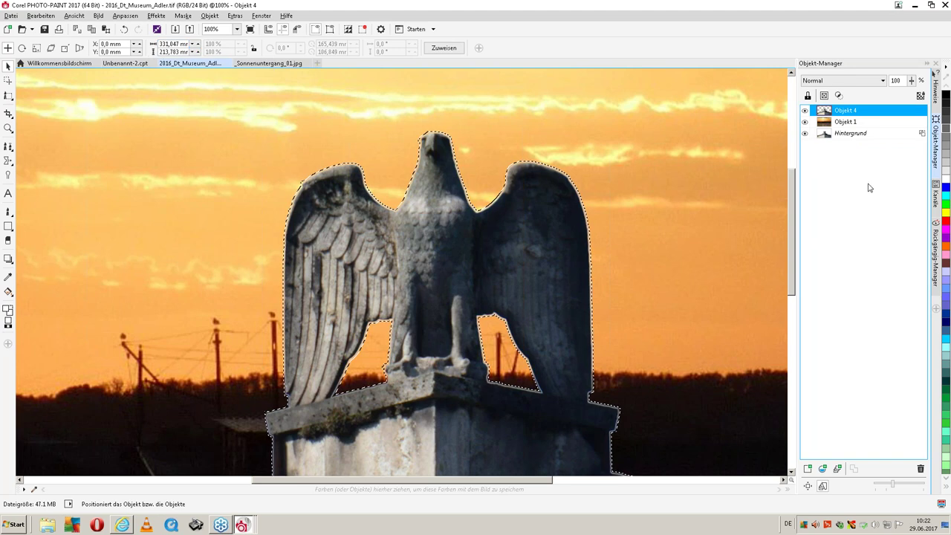
{"action": "left_click", "coordinate": [805, 122]}
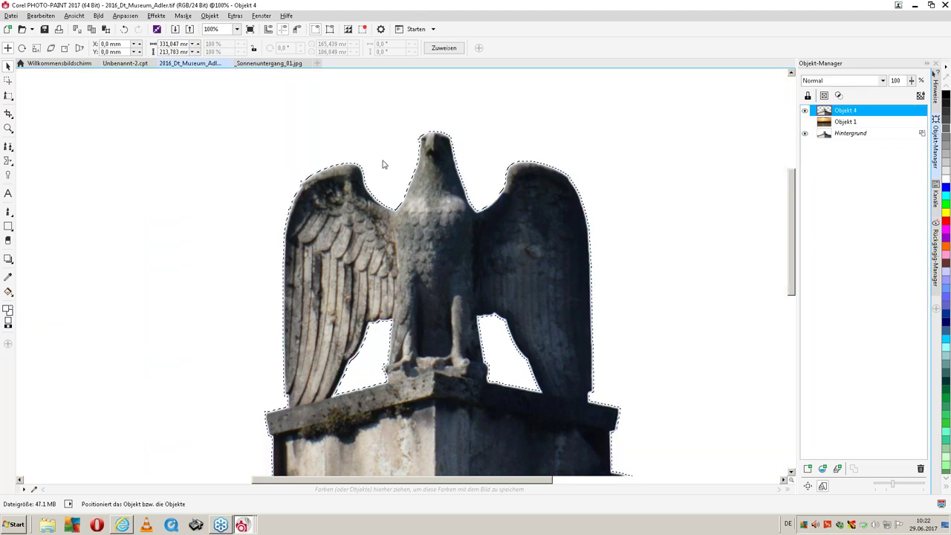
Zoom into the eagle's wing and reduce the mask inward with Maske reduzieren
{"action": "left_click", "coordinate": [9, 128]}
{"action": "left_click_drag", "start_coordinate": [315, 144], "coordinate": [385, 201]}
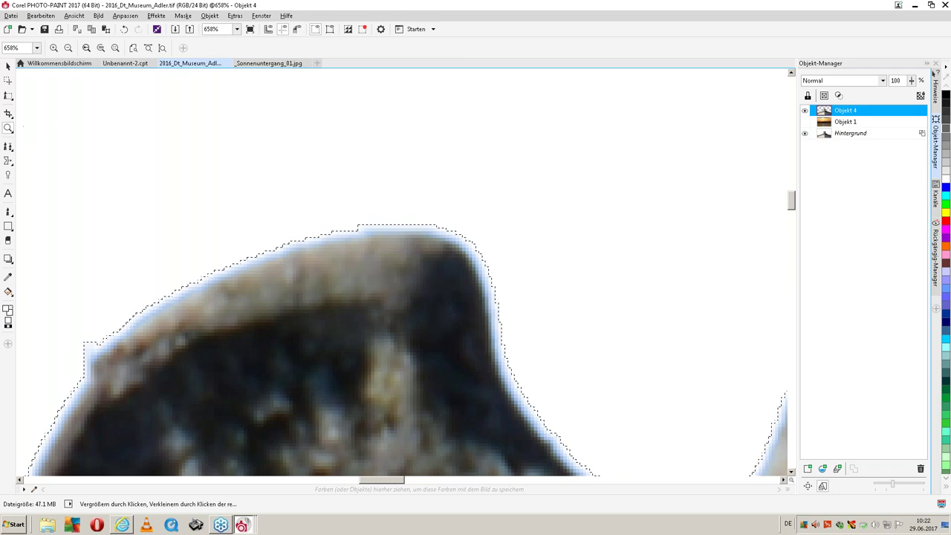
{"action": "left_click", "coordinate": [12, 132]}
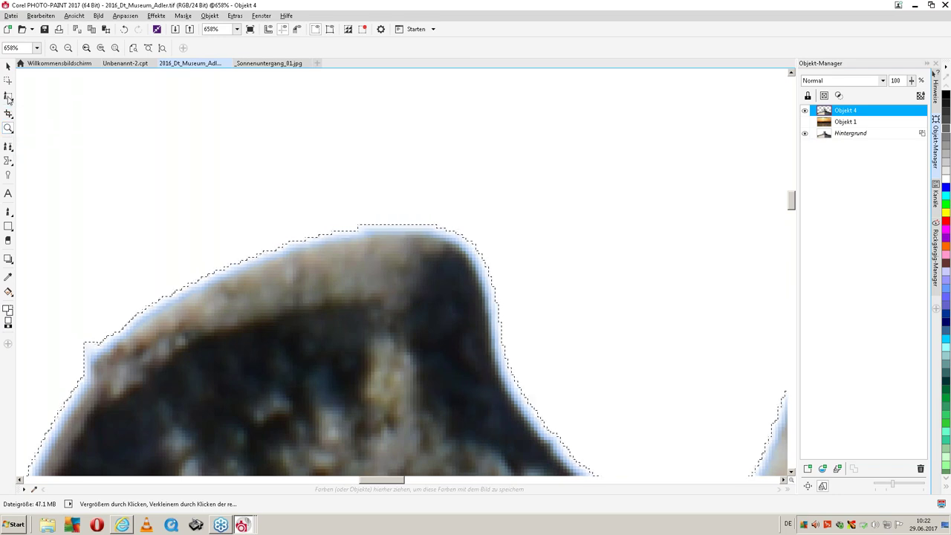
{"action": "left_click", "coordinate": [9, 98]}
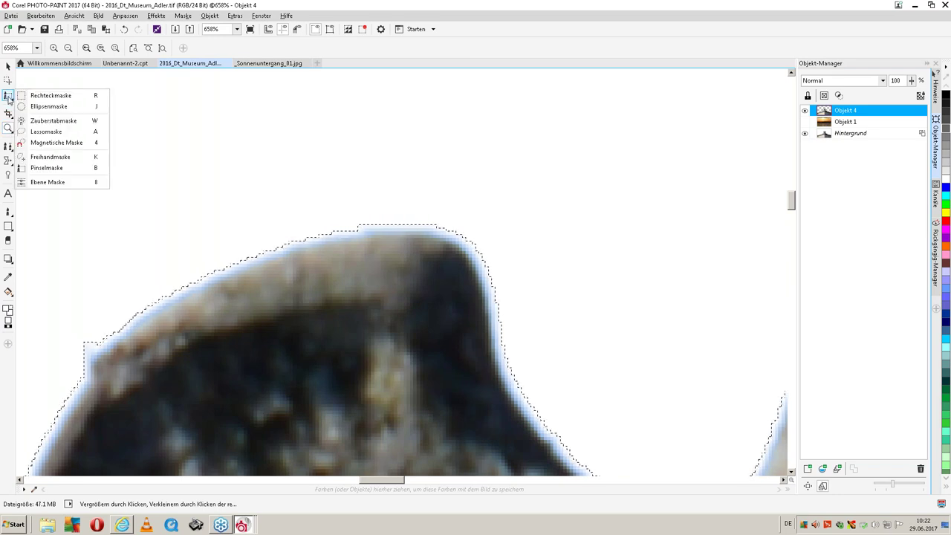
{"action": "left_click", "coordinate": [52, 121]}
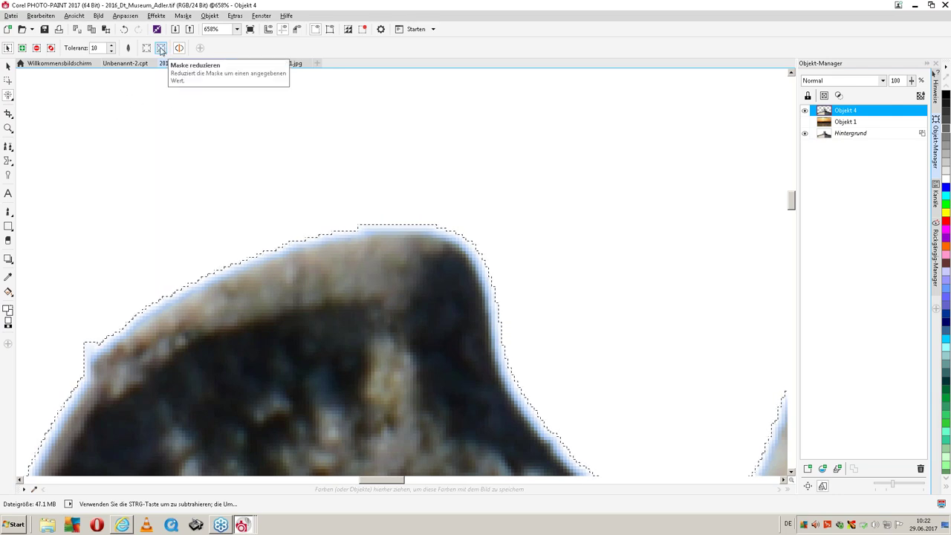
{"action": "left_click", "coordinate": [161, 50]}
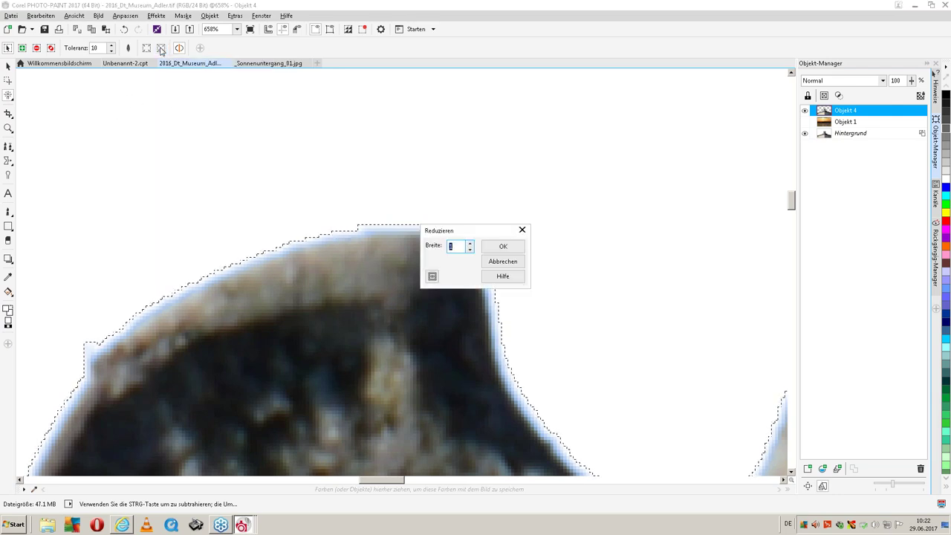
{"action": "left_click", "coordinate": [499, 248]}
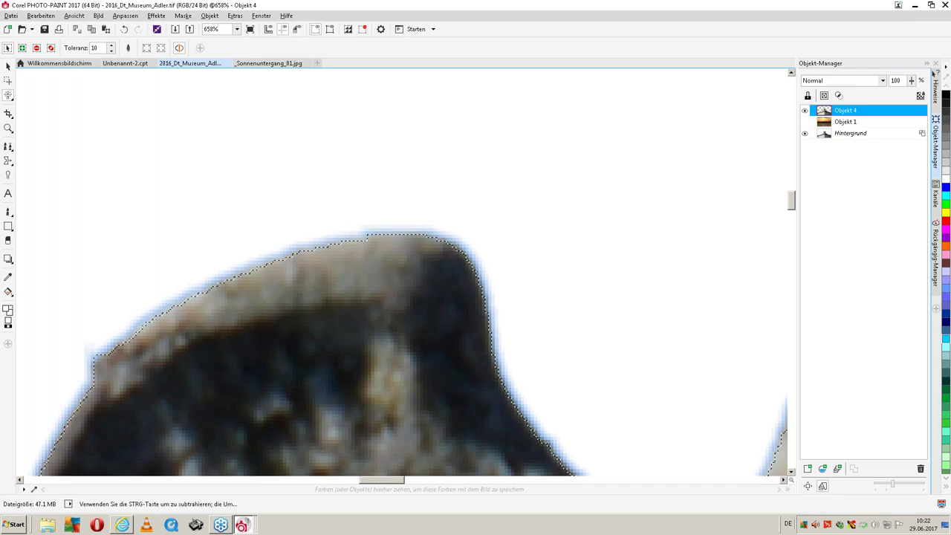
Show sunset Objekt 1 again and fit the whole image in the window
{"action": "left_click", "coordinate": [804, 121]}
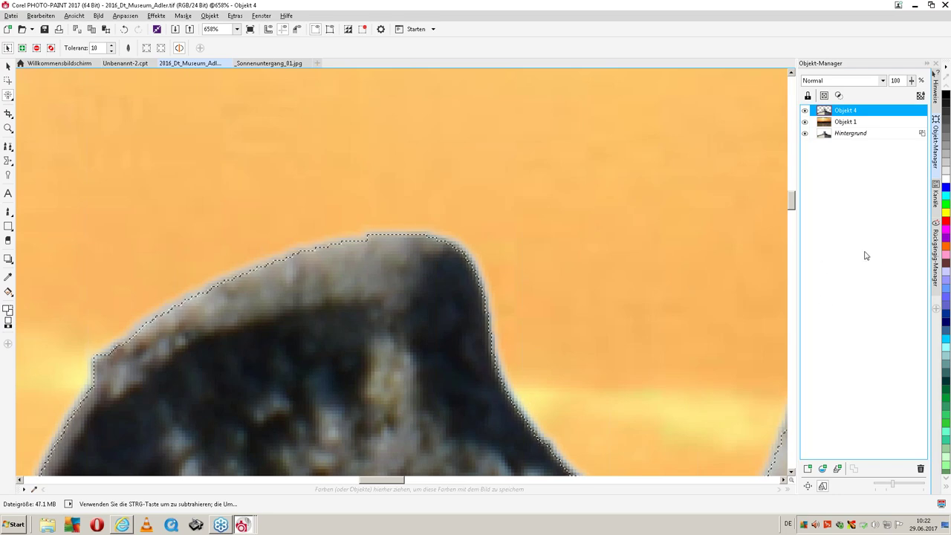
{"action": "left_click", "coordinate": [236, 30]}
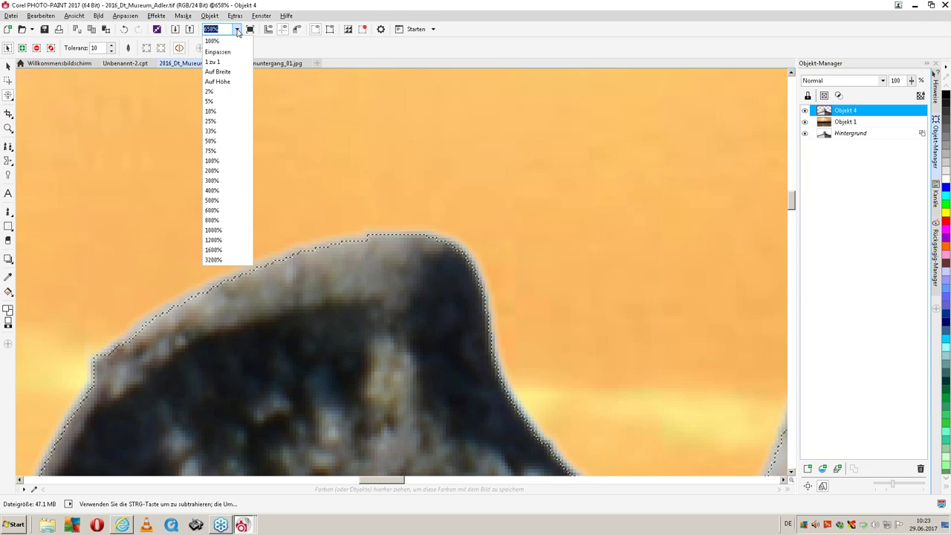
{"action": "left_click", "coordinate": [227, 52]}
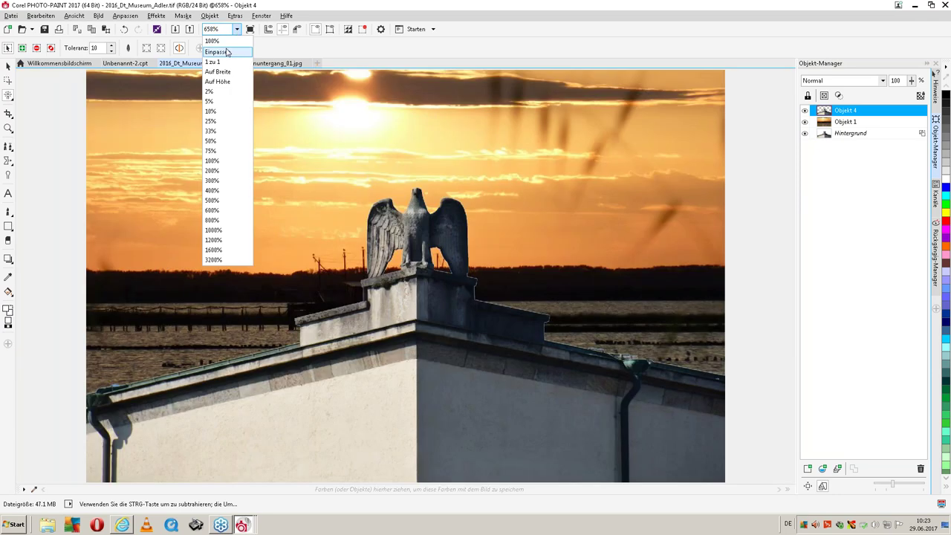
{"action": "left_click", "coordinate": [228, 52]}
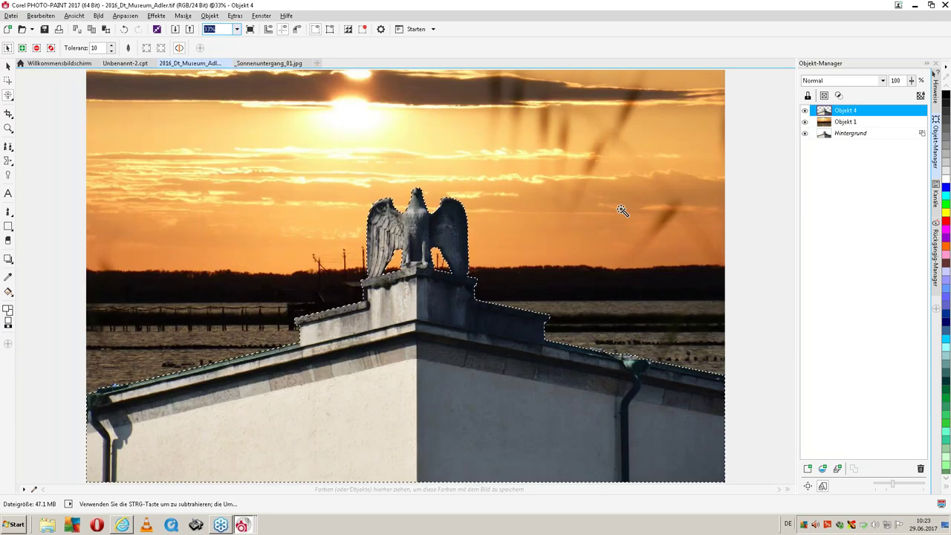
Remove the mask and try masking a colour area of the image
{"action": "left_click", "coordinate": [184, 15]}
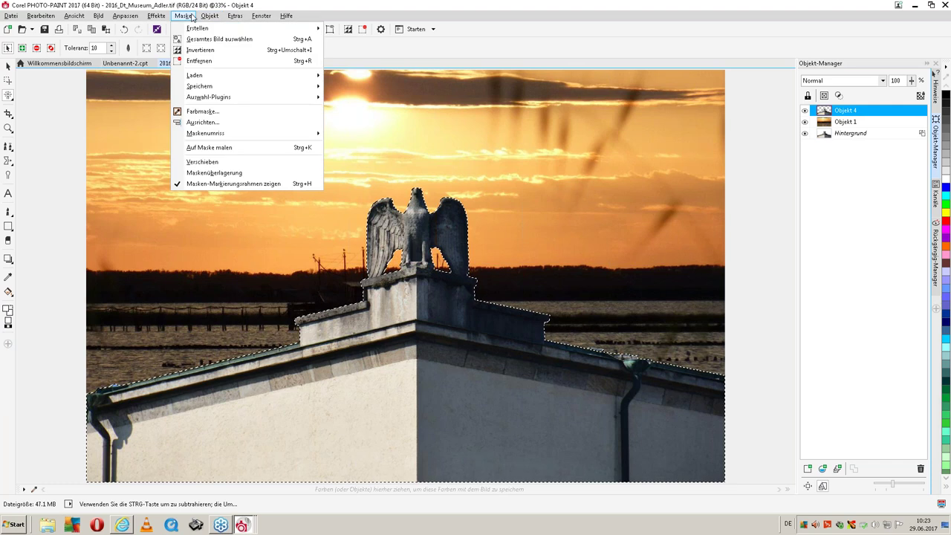
{"action": "left_click", "coordinate": [202, 61]}
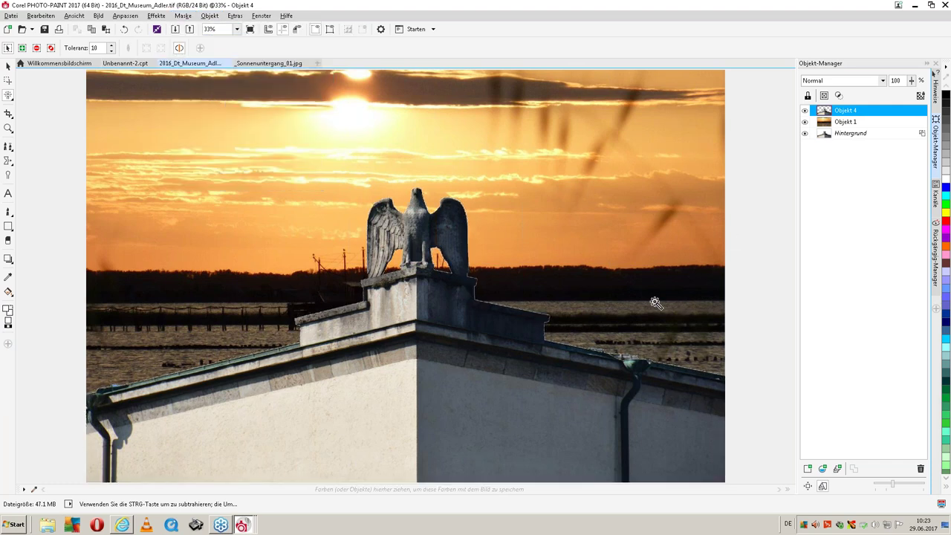
{"action": "left_click", "coordinate": [625, 308]}
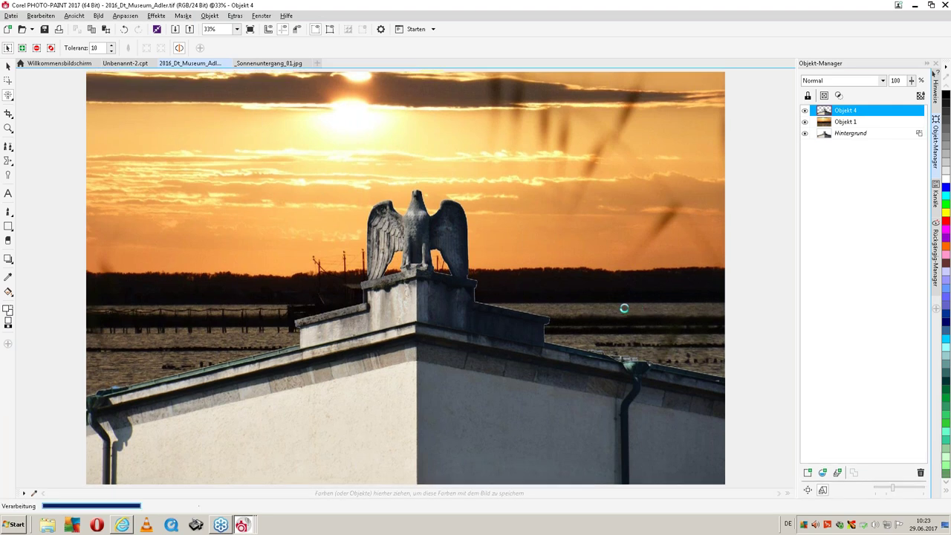
{"action": "scroll", "coordinate": [454, 219], "scroll_direction": "up", "scroll_amount": 1}
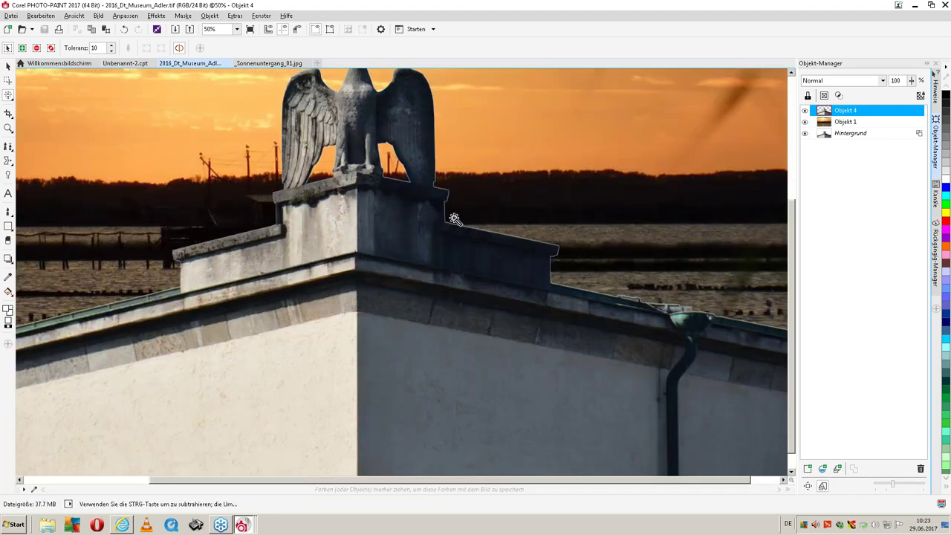
{"action": "scroll", "coordinate": [454, 219], "scroll_direction": "up", "scroll_amount": 2}
{"action": "scroll", "coordinate": [399, 254], "scroll_direction": "down", "scroll_amount": 1}
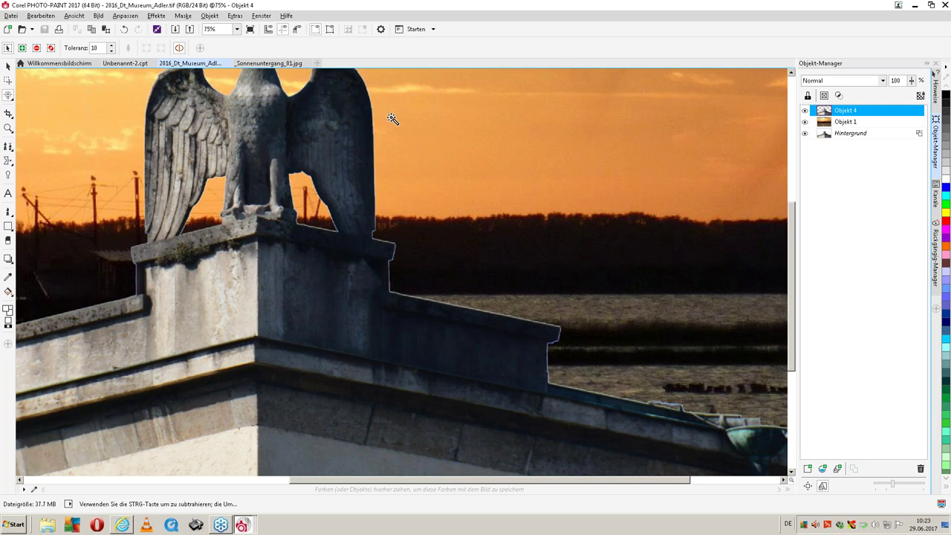
Undo back to the eagle outline mask, reduce it slightly, and delete its contents
{"action": "left_click", "coordinate": [805, 121]}
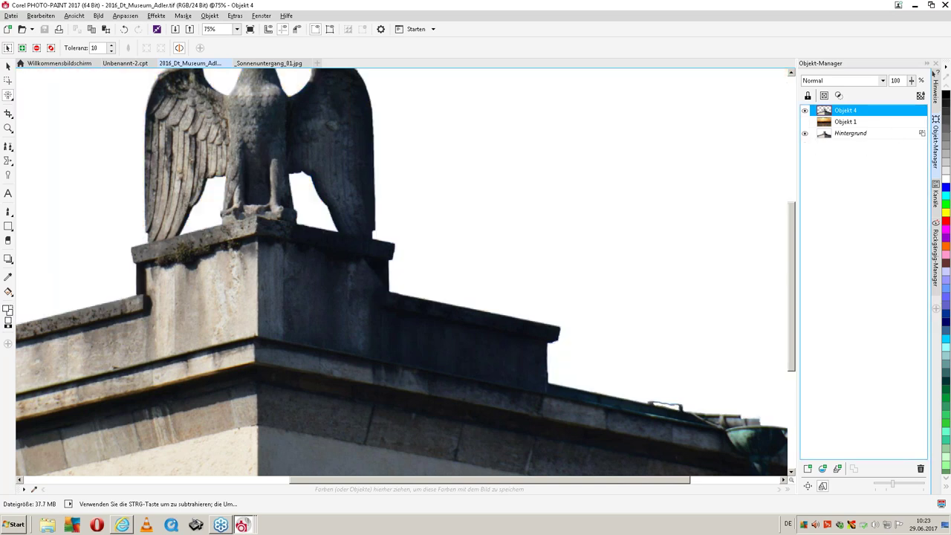
{"action": "left_click", "coordinate": [41, 16]}
{"action": "left_click", "coordinate": [53, 28]}
{"action": "left_click", "coordinate": [45, 16]}
{"action": "left_click", "coordinate": [46, 29]}
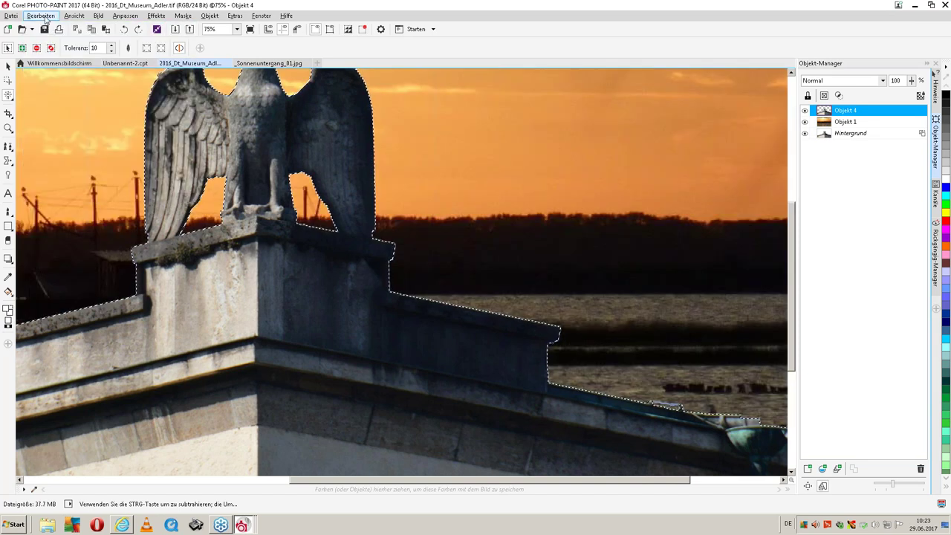
{"action": "left_click", "coordinate": [44, 16]}
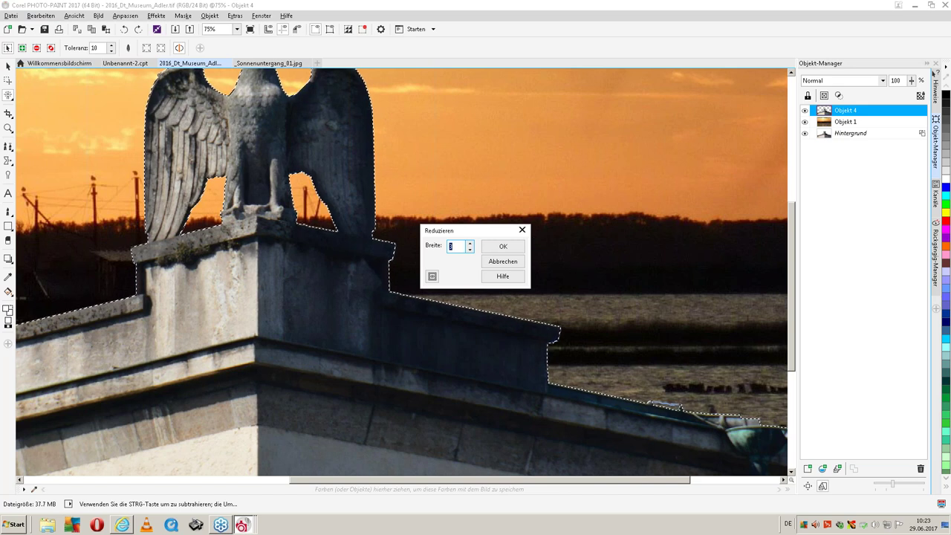
{"action": "left_click", "coordinate": [503, 247]}
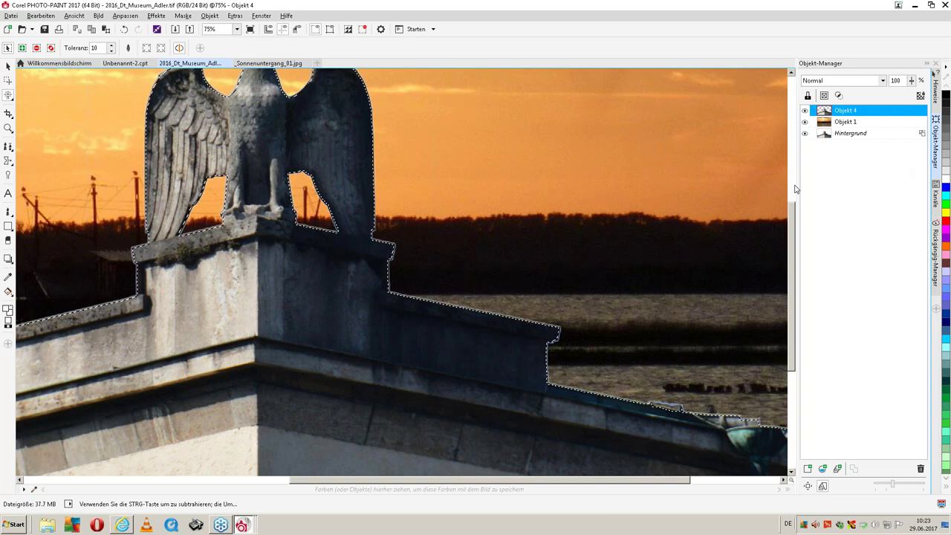
{"action": "key", "text": "Delete"}
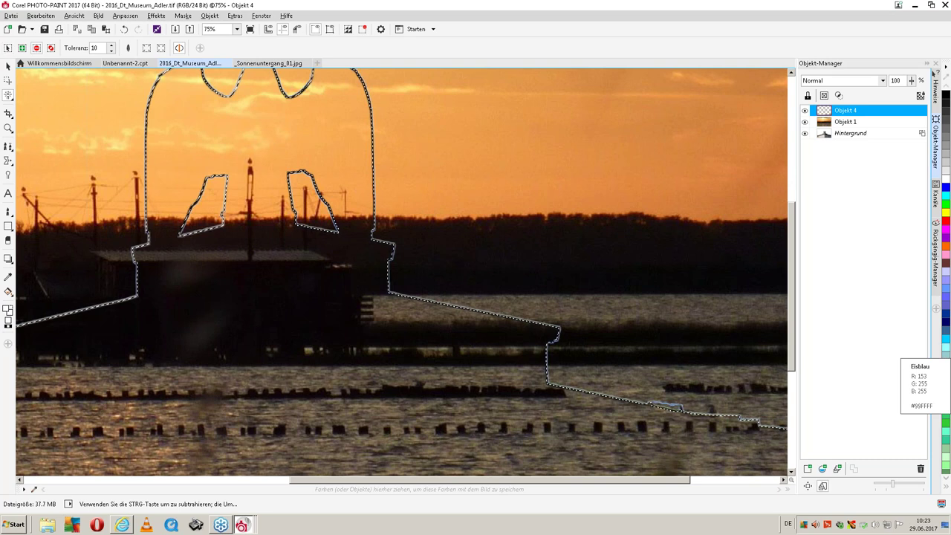
Undo the deletion to restore the eagle and remove its mask
{"action": "key", "text": "ctrl+z"}
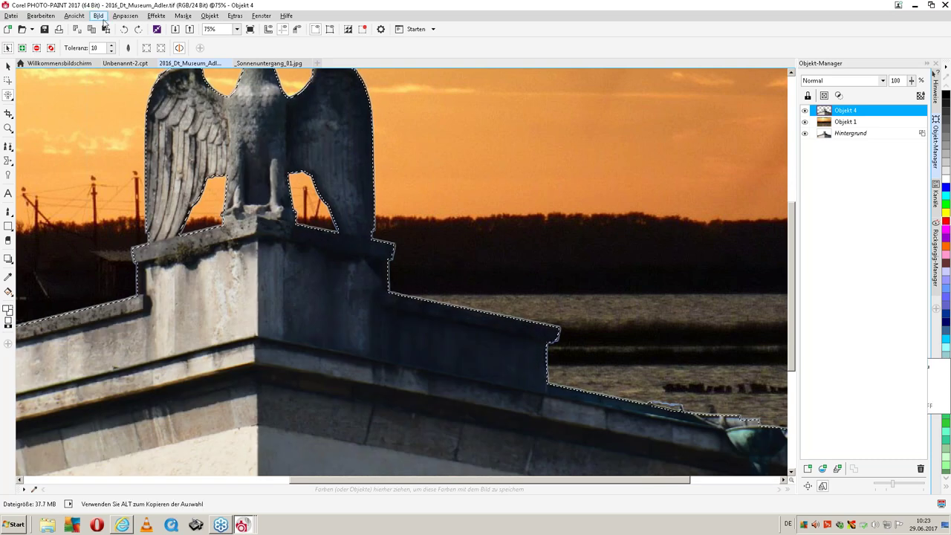
{"action": "left_click", "coordinate": [185, 16]}
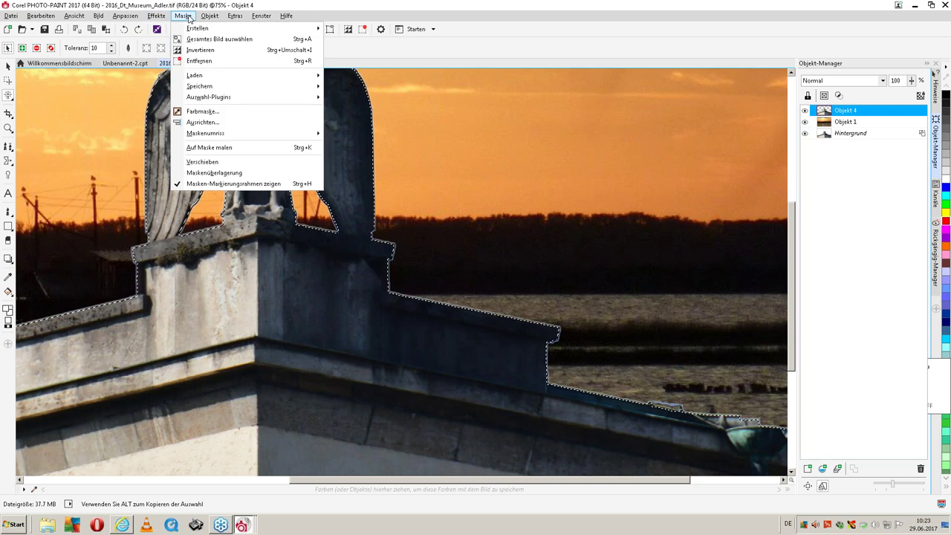
{"action": "left_click", "coordinate": [199, 61]}
Hide the sunset layer Objekt 1 so the cut-out eagle shows on transparency
{"action": "scroll", "coordinate": [392, 194], "scroll_direction": "up", "scroll_amount": 1}
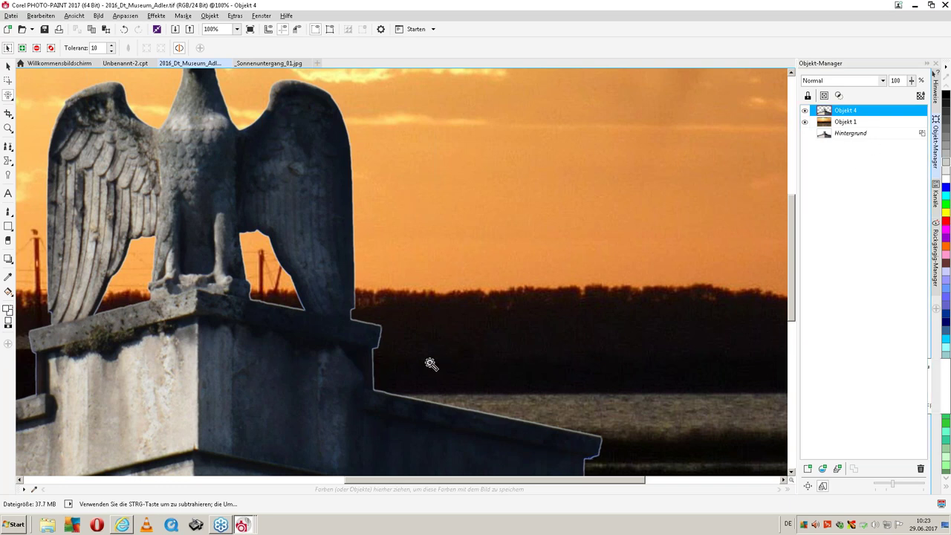
{"action": "scroll", "coordinate": [342, 337], "scroll_direction": "up", "scroll_amount": 1}
{"action": "scroll", "coordinate": [342, 337], "scroll_direction": "up", "scroll_amount": 1}
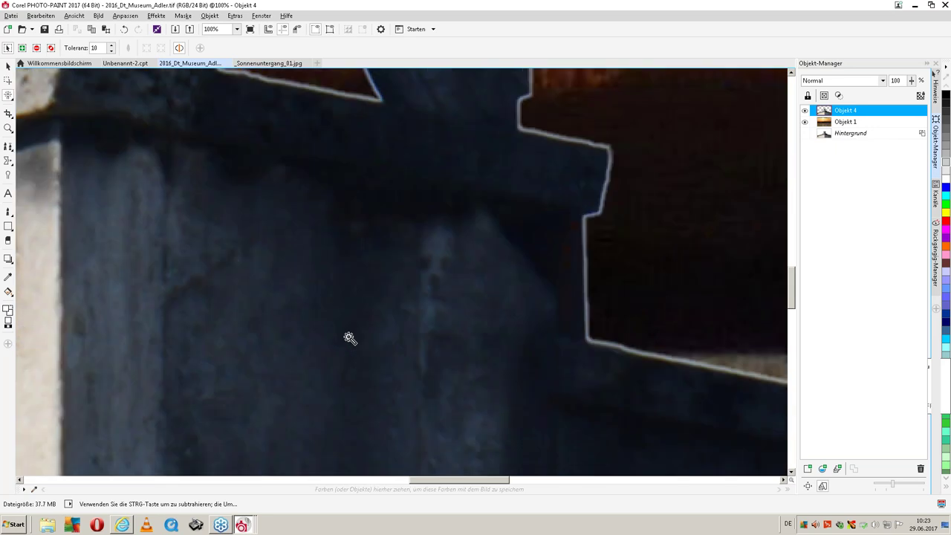
{"action": "scroll", "coordinate": [349, 338], "scroll_direction": "down", "scroll_amount": 2}
{"action": "mouse_move", "coordinate": [792, 280]}
{"action": "left_mouse_down"}
{"action": "mouse_move", "coordinate": [789, 236]}
{"action": "mouse_move", "coordinate": [815, 238]}
{"action": "left_mouse_up"}
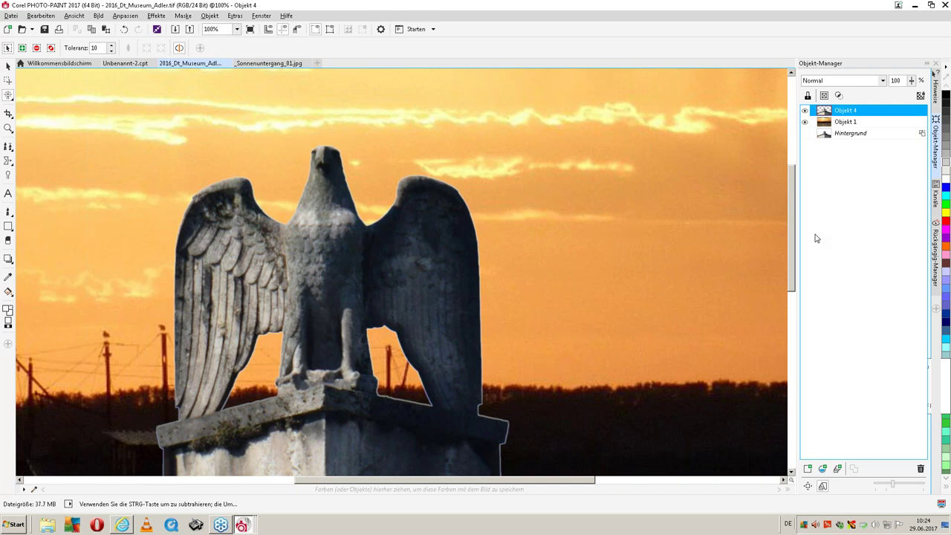
{"action": "left_click", "coordinate": [804, 121]}
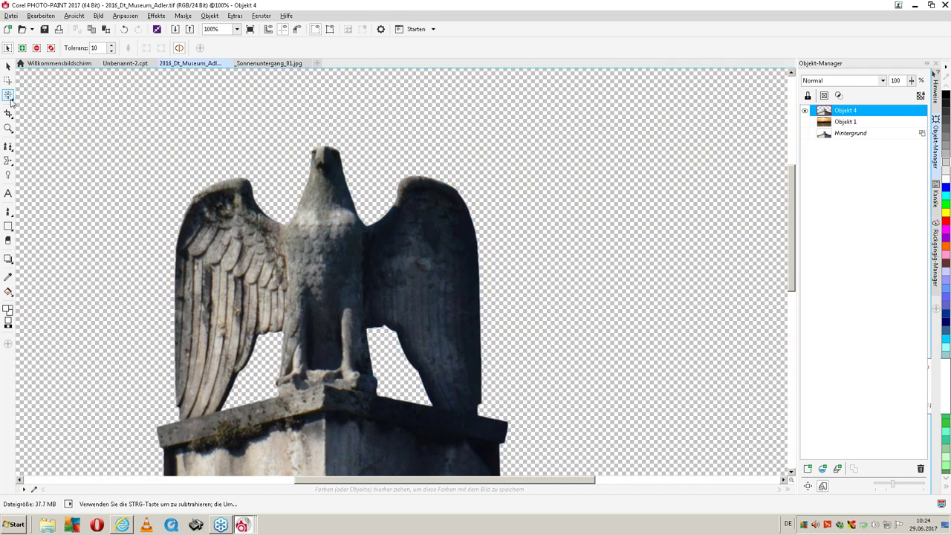
Create a mask from the eagle object's shape and zoom in on its head
{"action": "key", "text": "ctrl+m"}
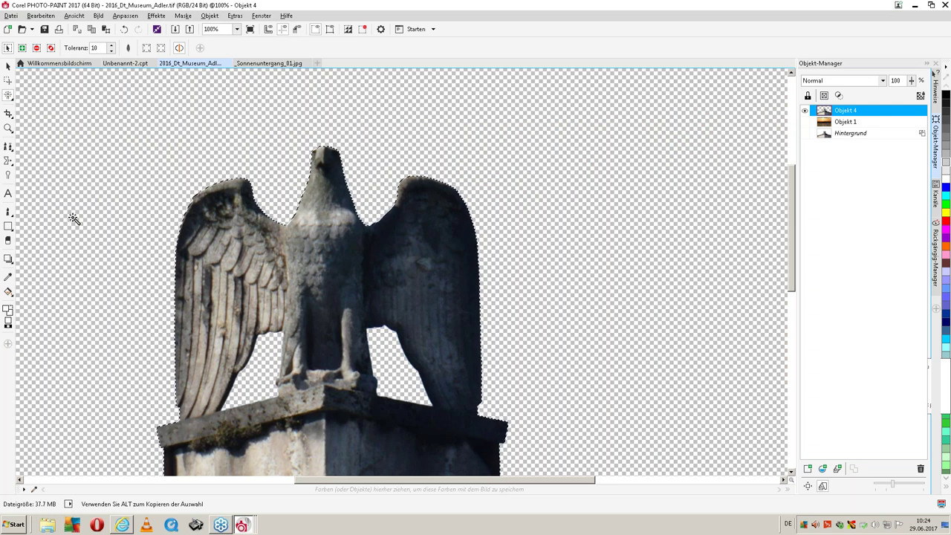
{"action": "left_click", "coordinate": [8, 127]}
{"action": "left_click_drag", "start_coordinate": [286, 134], "coordinate": [372, 187]}
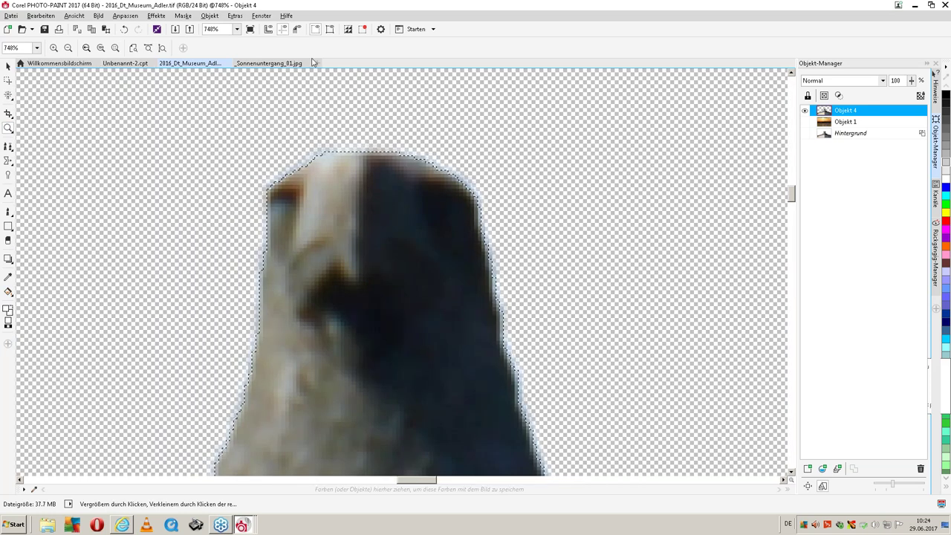
{"action": "left_click", "coordinate": [8, 95]}
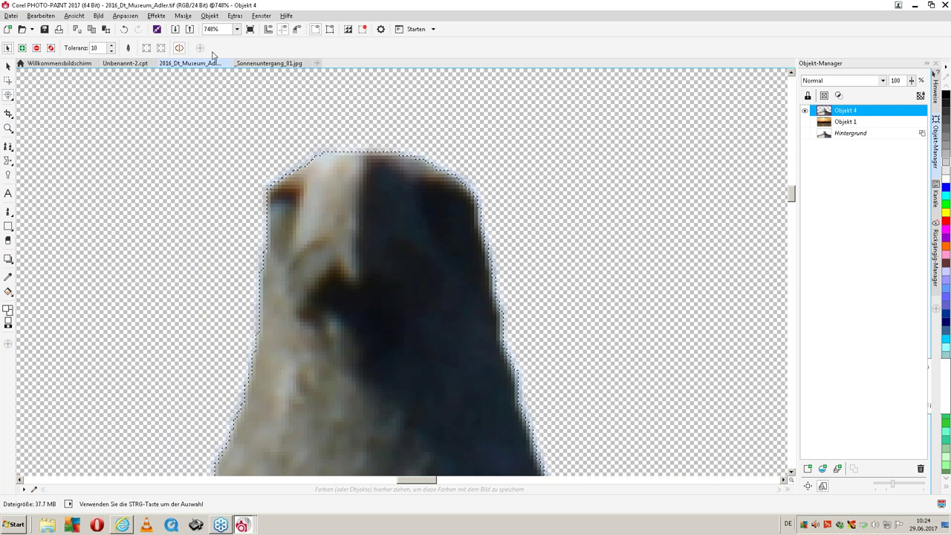
Reduce then expand the mask, delete the light-blue fringe, and show Objekt 1 again
{"action": "left_click", "coordinate": [161, 49]}
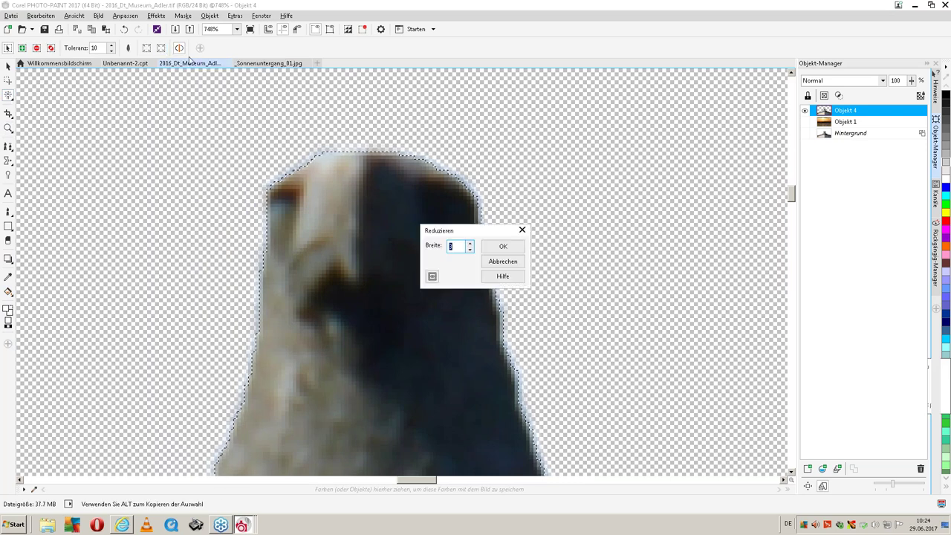
{"action": "left_click", "coordinate": [503, 248]}
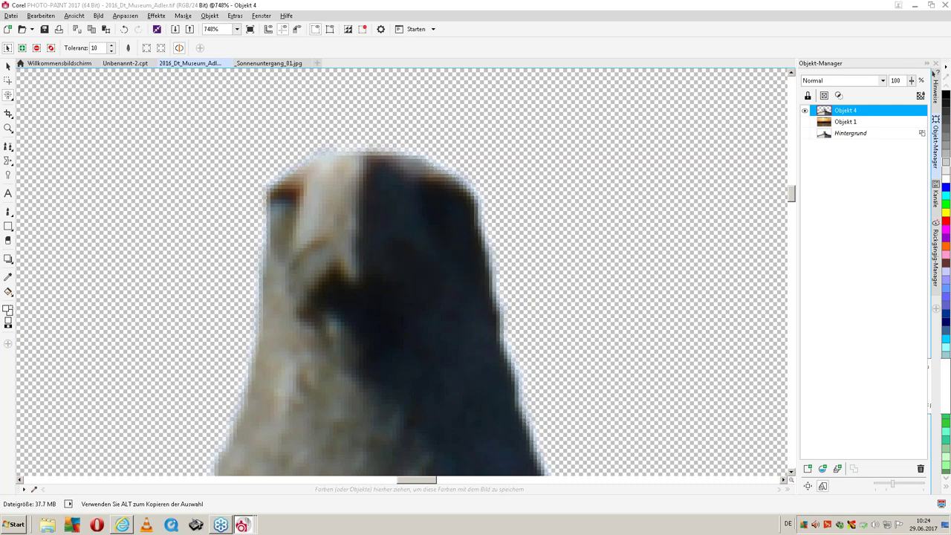
{"action": "left_click", "coordinate": [150, 50]}
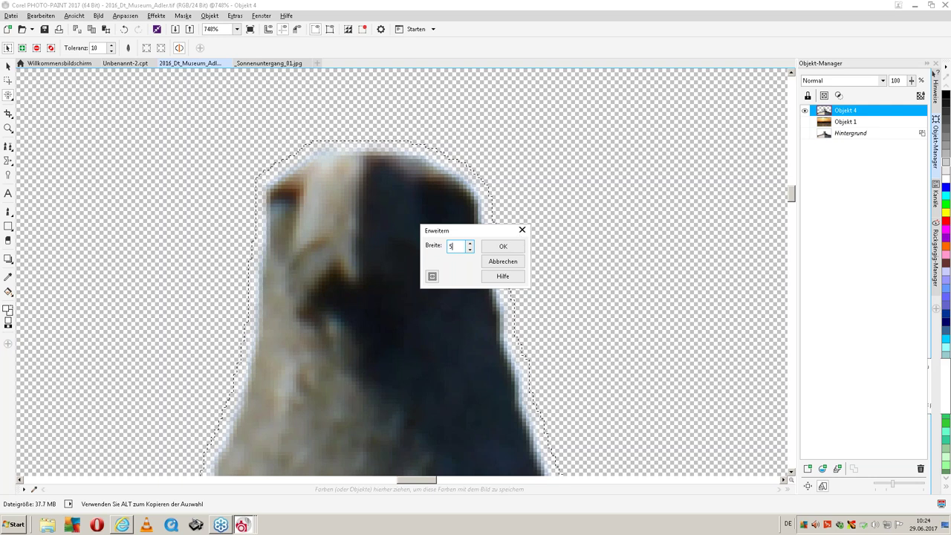
{"action": "left_click", "coordinate": [502, 247]}
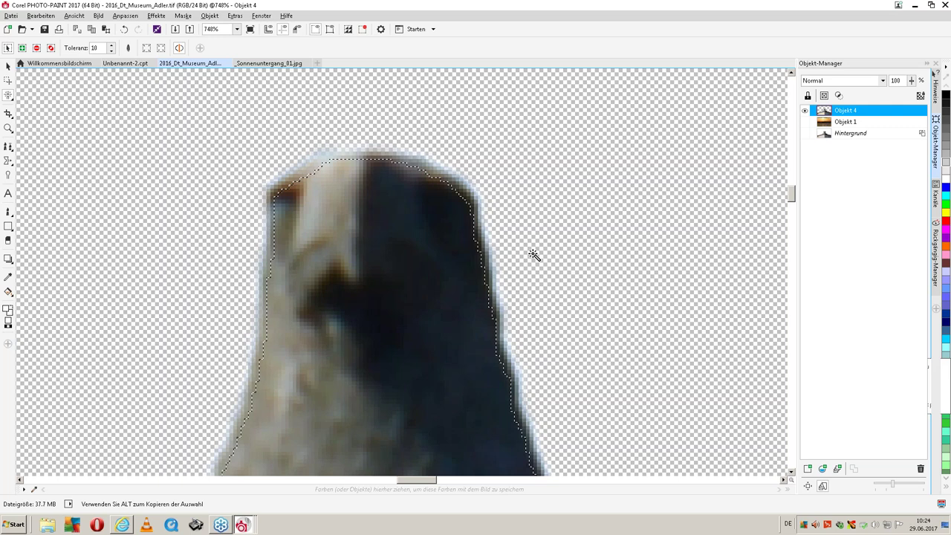
{"action": "key", "text": "Delete"}
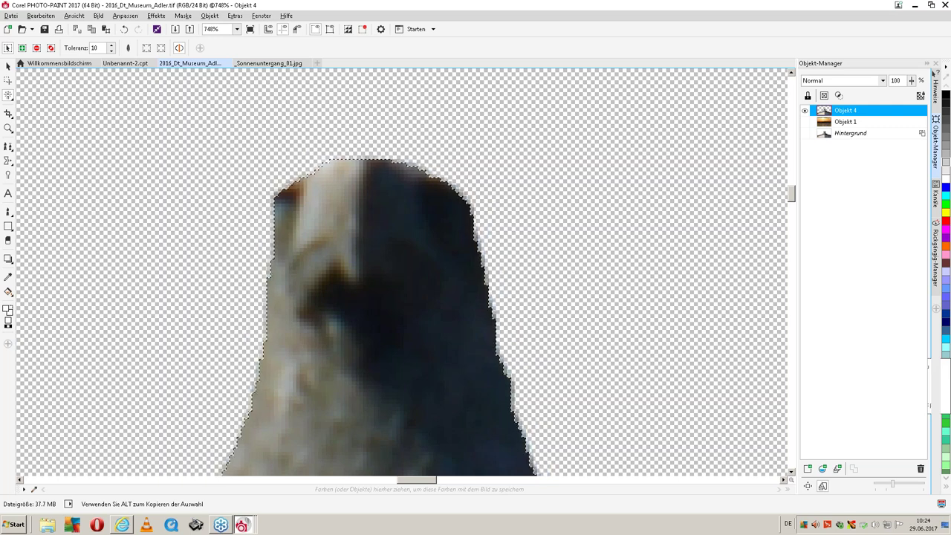
{"action": "left_click", "coordinate": [805, 121]}
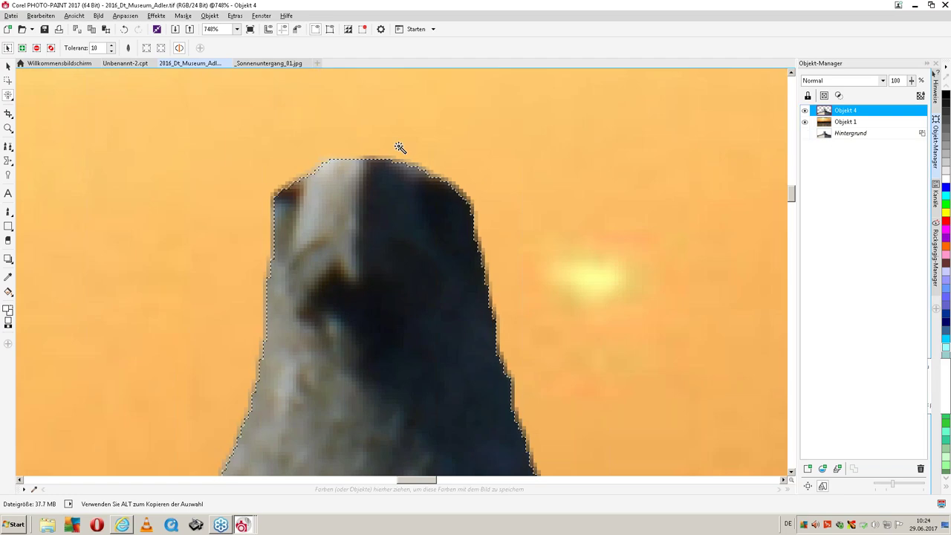
Fit the whole image in view and remove the mask around the eagle
{"action": "left_click", "coordinate": [237, 29]}
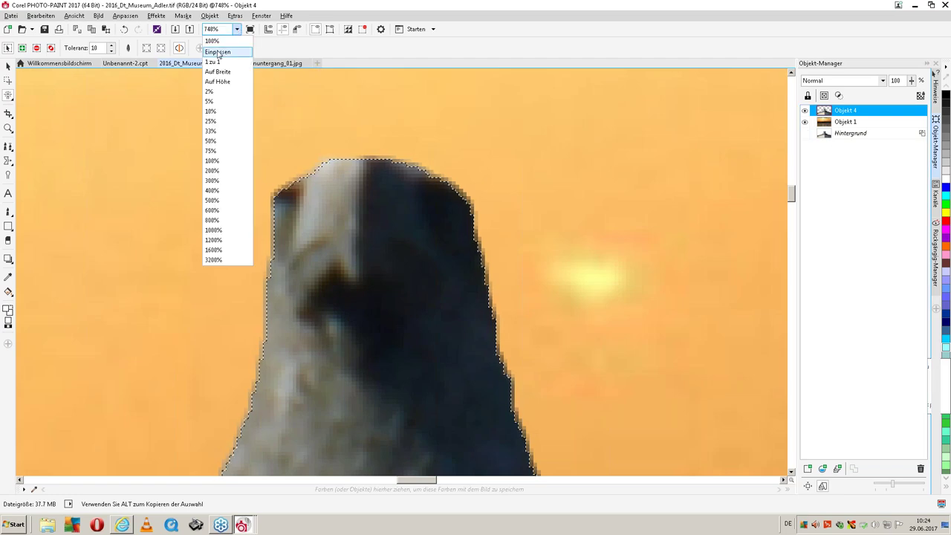
{"action": "left_click", "coordinate": [217, 52]}
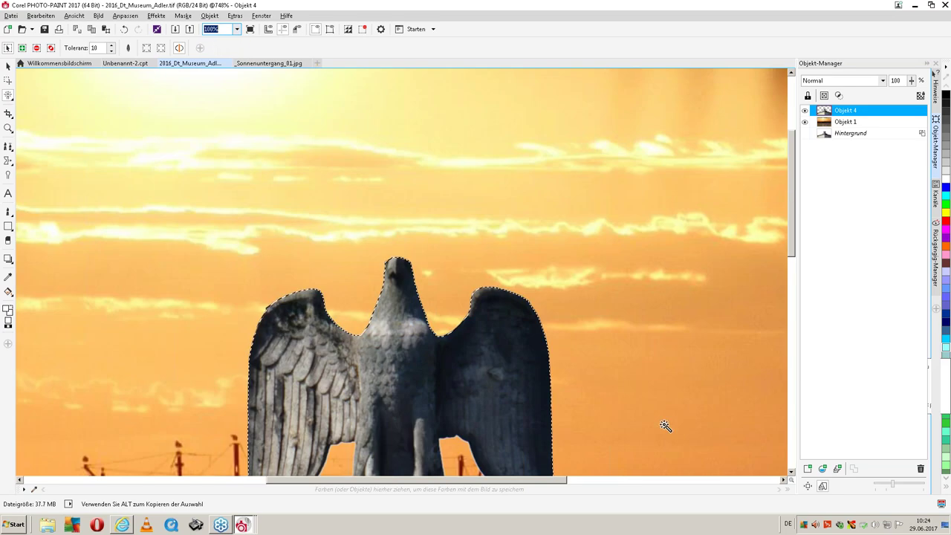
{"action": "left_click", "coordinate": [184, 15]}
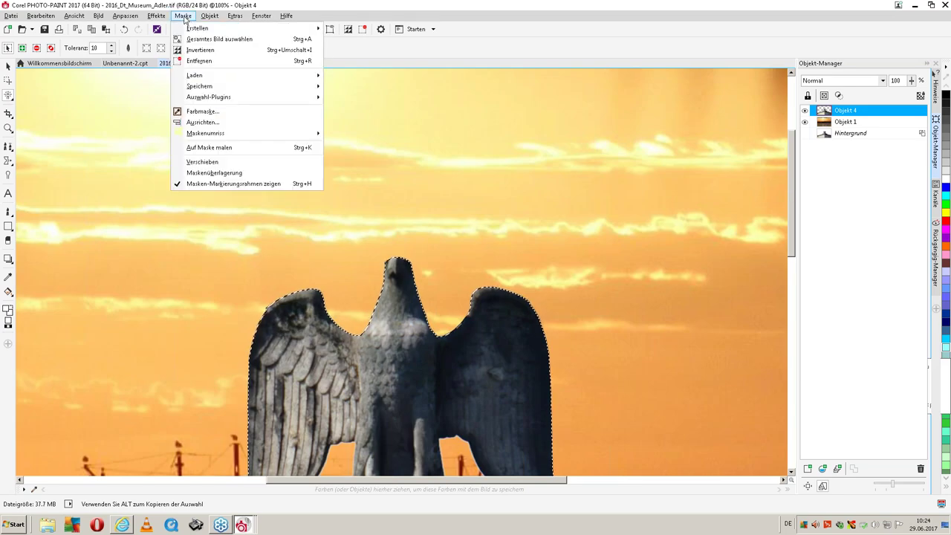
{"action": "left_click", "coordinate": [215, 51]}
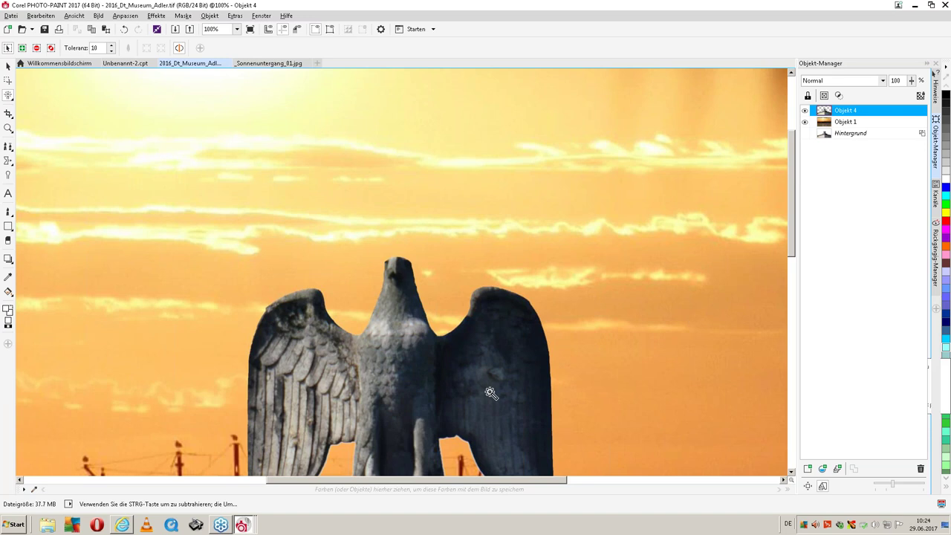
{"action": "scroll", "coordinate": [446, 335], "scroll_direction": "up", "scroll_amount": 2}
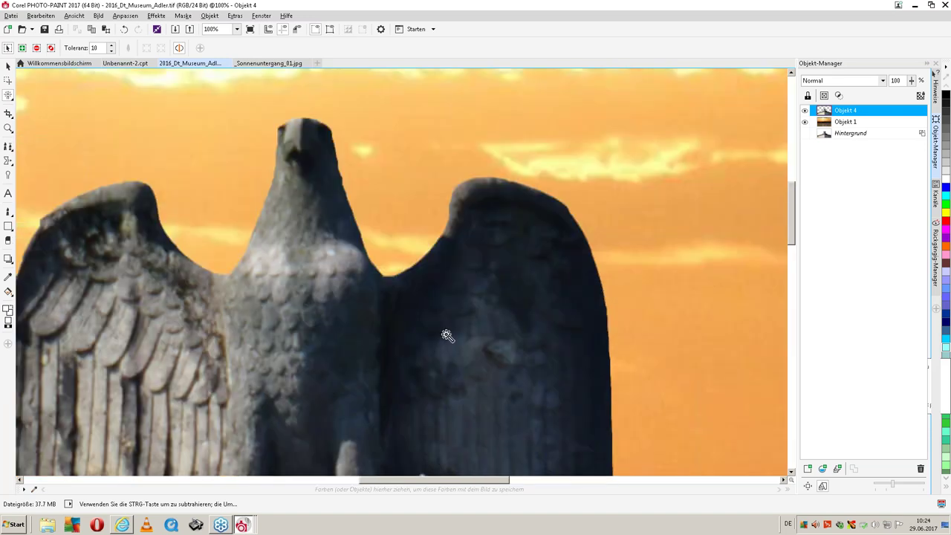
{"action": "scroll", "coordinate": [446, 335], "scroll_direction": "down", "scroll_amount": 2}
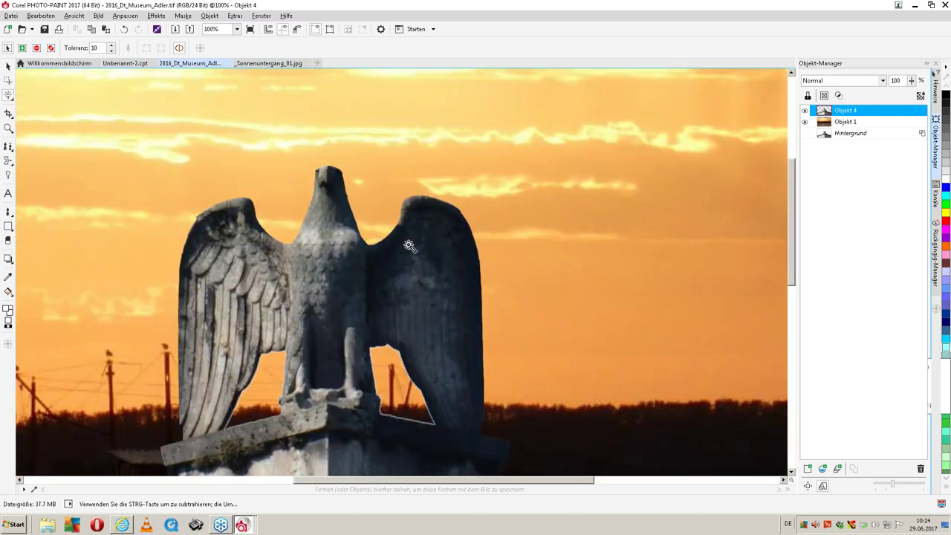
{"action": "scroll", "coordinate": [494, 318], "scroll_direction": "up", "scroll_amount": 2}
{"action": "scroll", "coordinate": [494, 318], "scroll_direction": "down", "scroll_amount": 2}
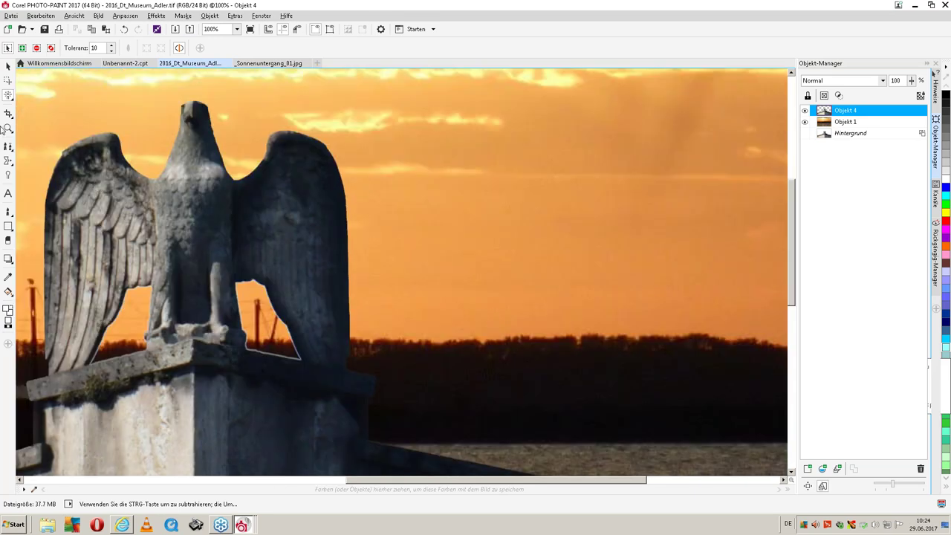
Zoom in on the gap between the eagle's legs, then zoom out to 100% and 75%
{"action": "left_click", "coordinate": [8, 128]}
{"action": "left_click_drag", "start_coordinate": [168, 250], "coordinate": [327, 389]}
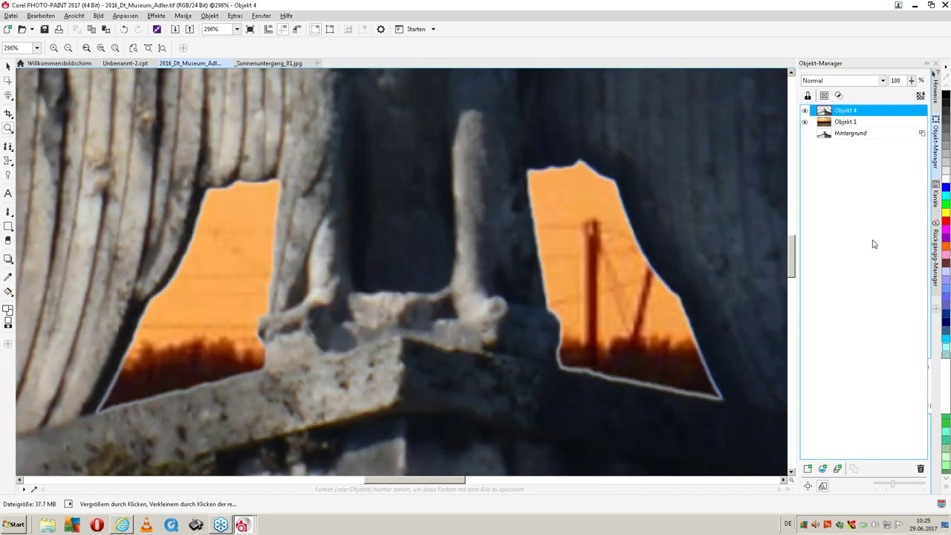
{"action": "left_click", "coordinate": [606, 250]}
{"action": "key", "text": "ctrl+1"}
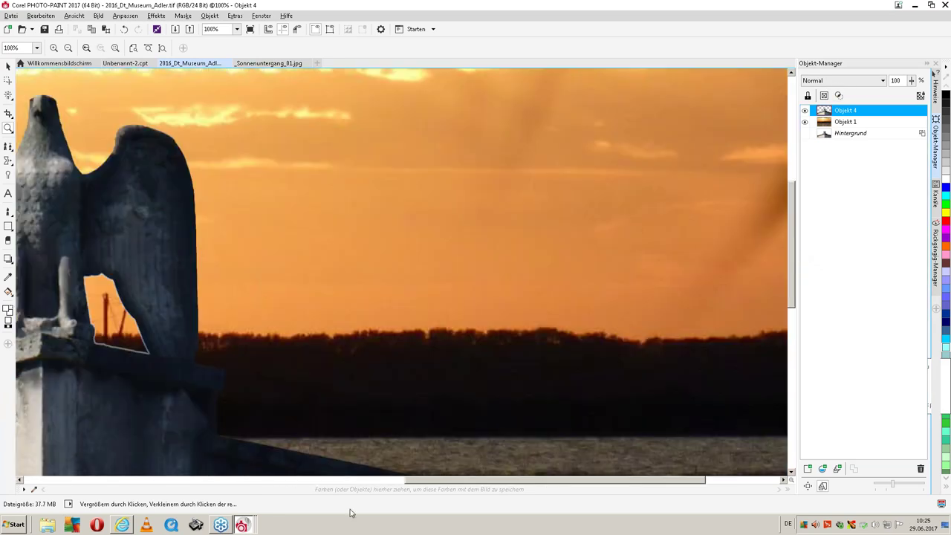
{"action": "left_click_drag", "start_coordinate": [487, 486], "coordinate": [361, 483]}
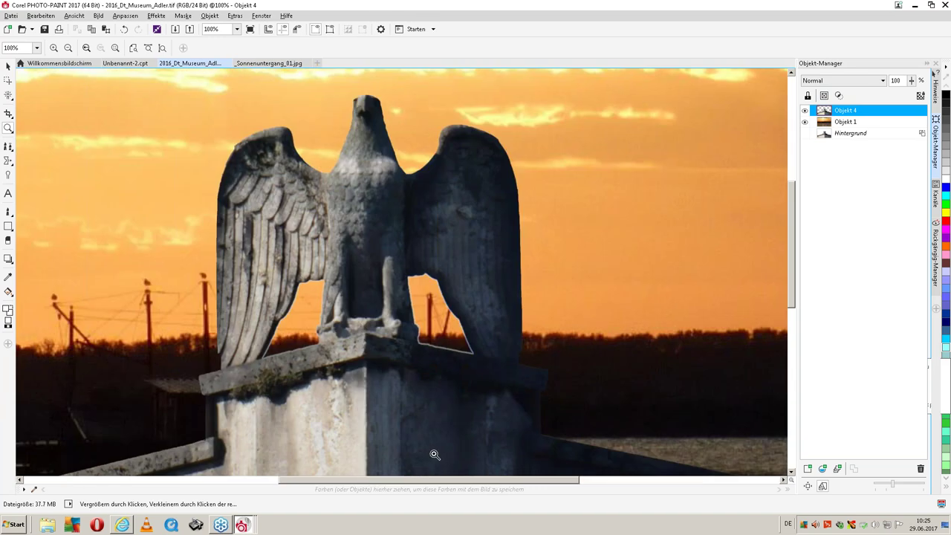
{"action": "right_click", "coordinate": [430, 284]}
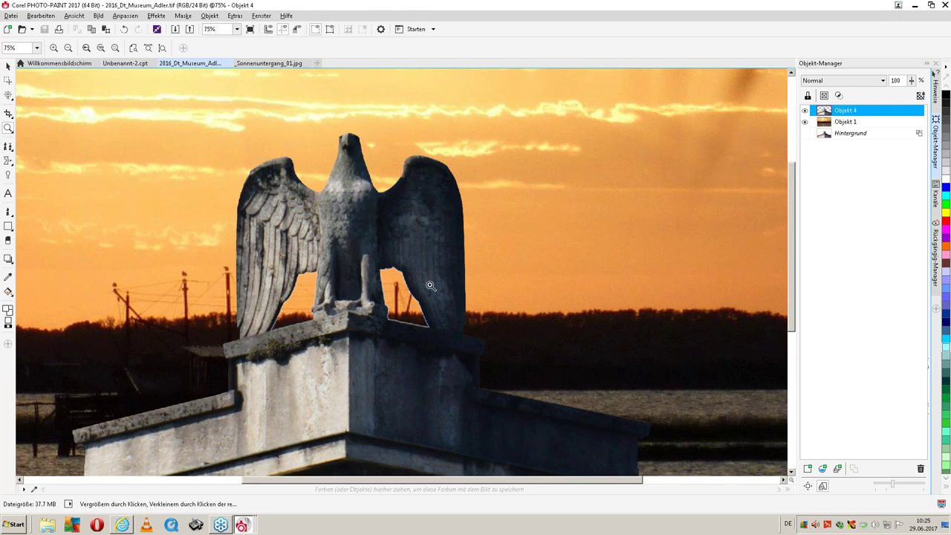
{"action": "left_click", "coordinate": [101, 17]}
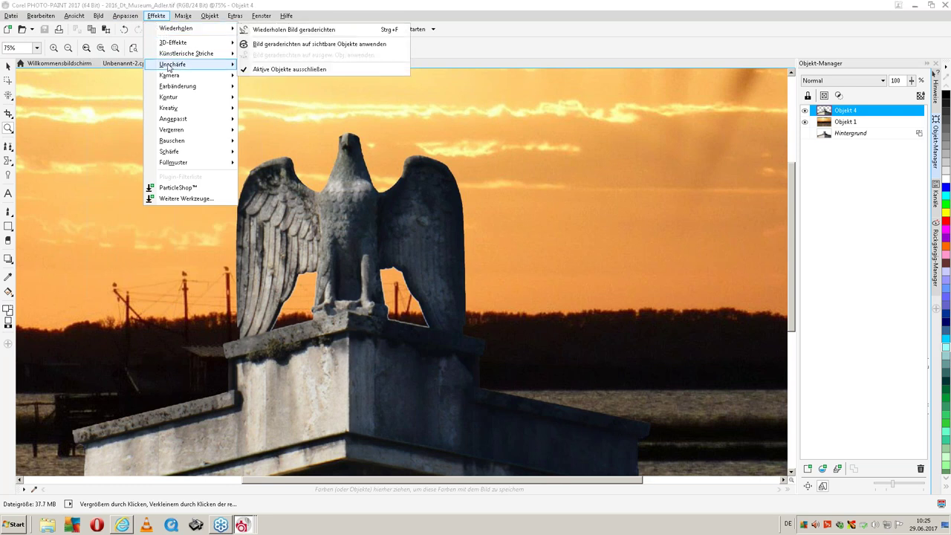
{"action": "mouse_move", "coordinate": [170, 75]}
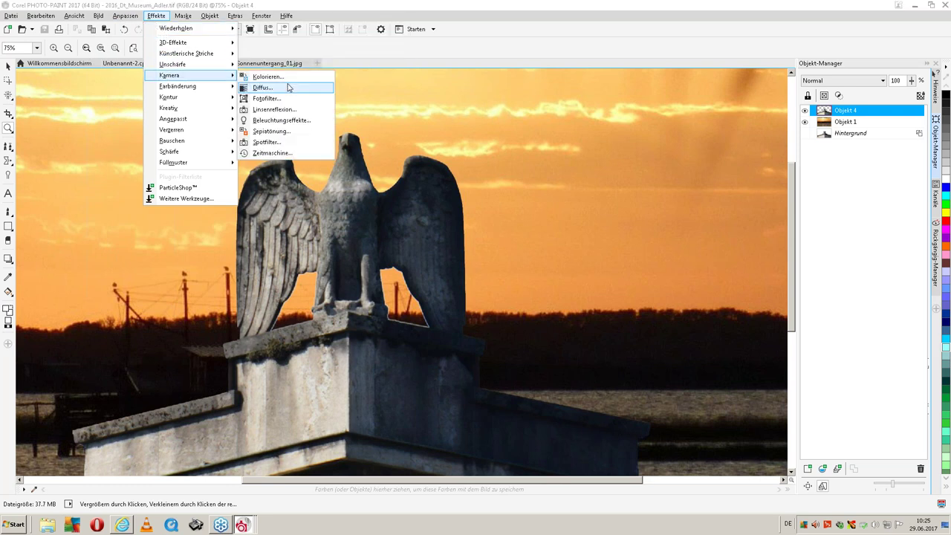
Open Beleuchtungseffekte on the eagle object and set the light type to Scheinwerfer
{"action": "left_click", "coordinate": [303, 123]}
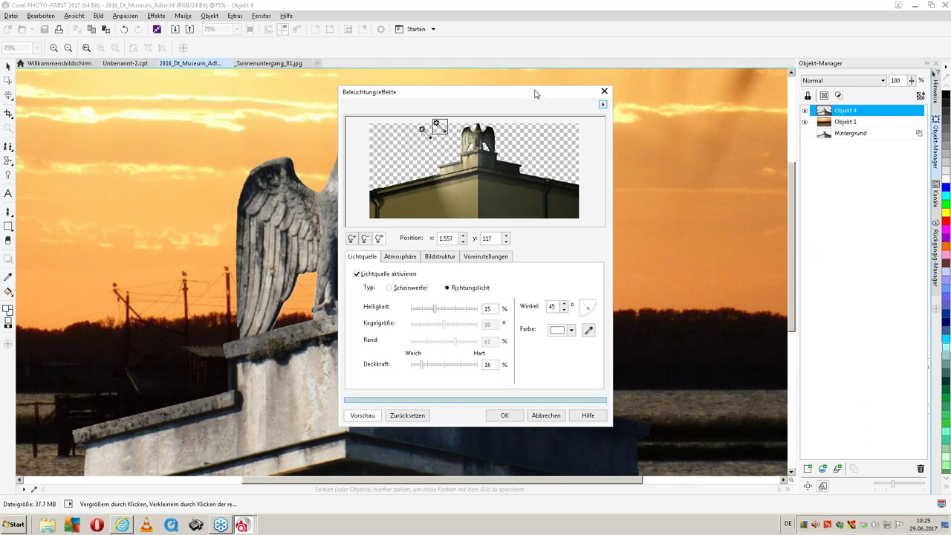
{"action": "left_click_drag", "start_coordinate": [536, 92], "coordinate": [810, 92]}
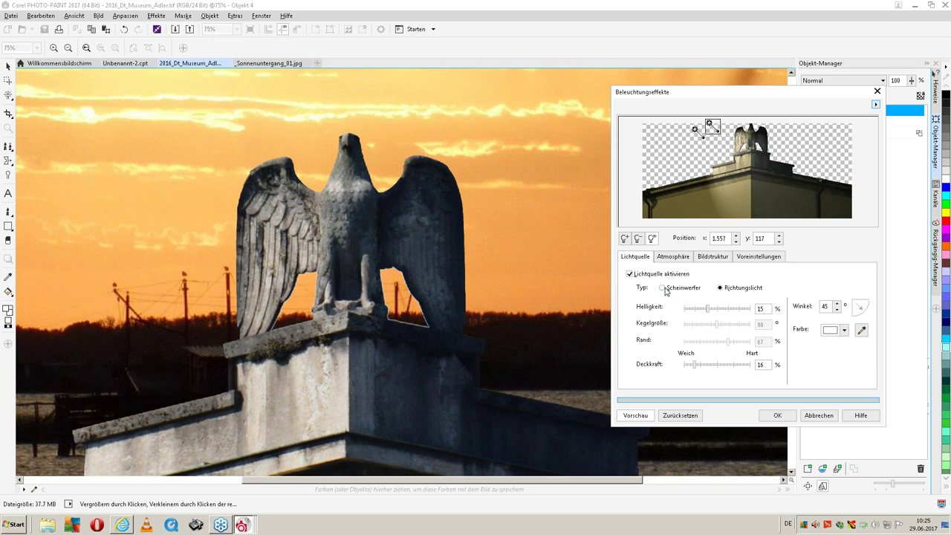
{"action": "left_click", "coordinate": [663, 287]}
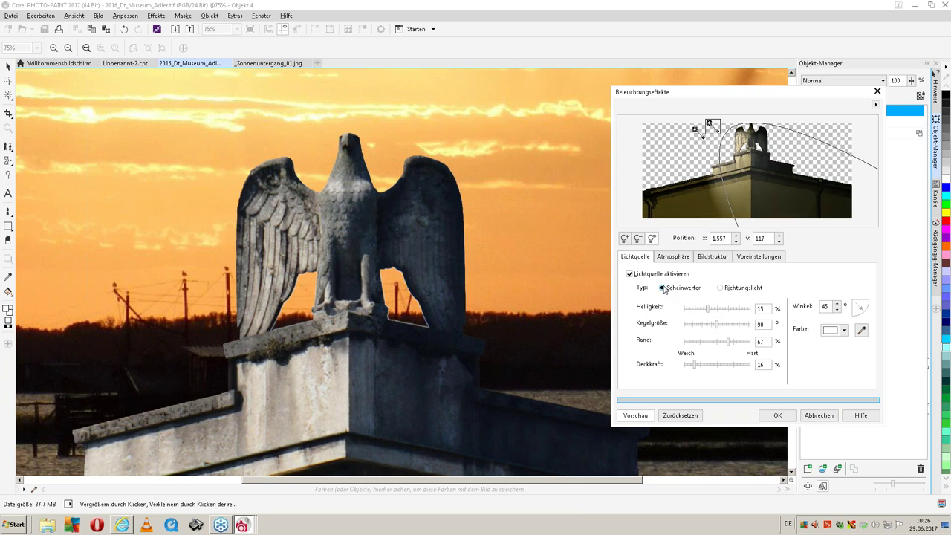
Set the spotlight angle to 82° and its brightness to 28%
{"action": "double_click", "coordinate": [826, 307]}
{"action": "type", "text": "82"}
{"action": "mouse_move", "coordinate": [710, 310]}
{"action": "left_mouse_down"}
{"action": "mouse_move", "coordinate": [734, 313]}
{"action": "mouse_move", "coordinate": [709, 313]}
{"action": "left_mouse_up"}
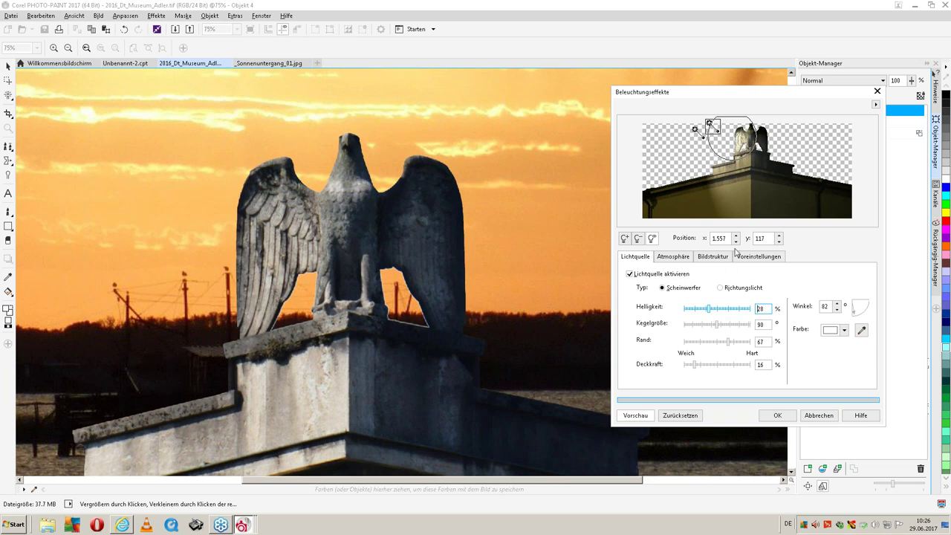
{"action": "left_click", "coordinate": [726, 131]}
Move the spotlight beside the eagle, widen its cone to 107 and raise Deckkraft to 45%
{"action": "left_click_drag", "start_coordinate": [725, 130], "coordinate": [766, 132]}
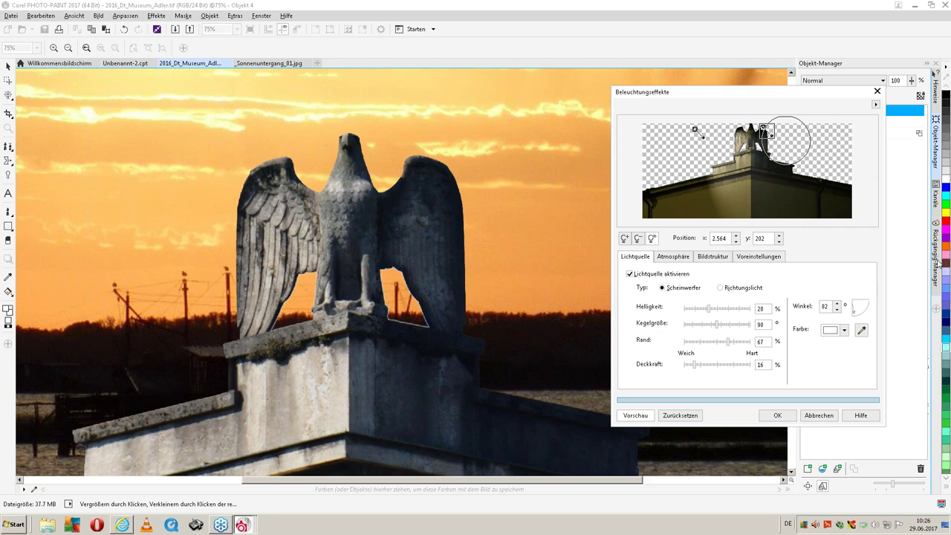
{"action": "left_click_drag", "start_coordinate": [718, 325], "coordinate": [726, 329]}
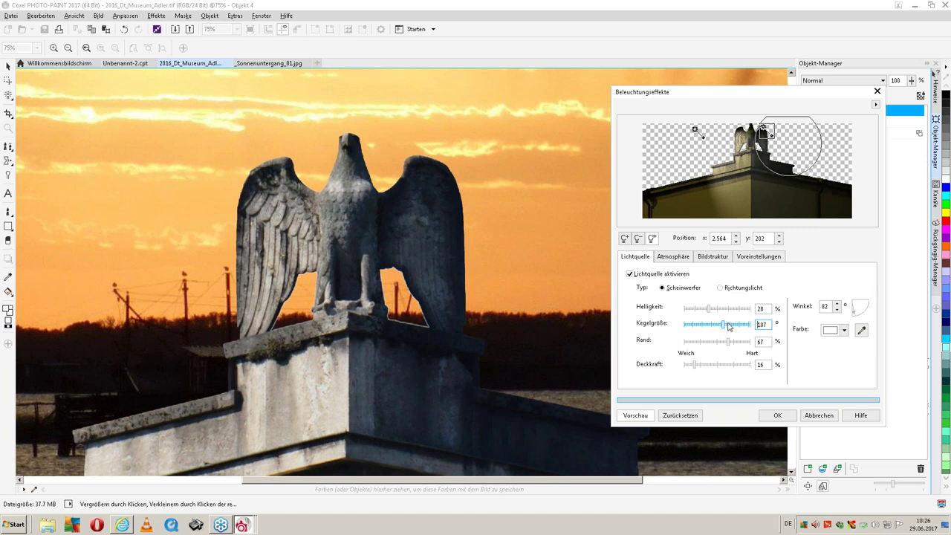
{"action": "left_click_drag", "start_coordinate": [697, 368], "coordinate": [714, 367]}
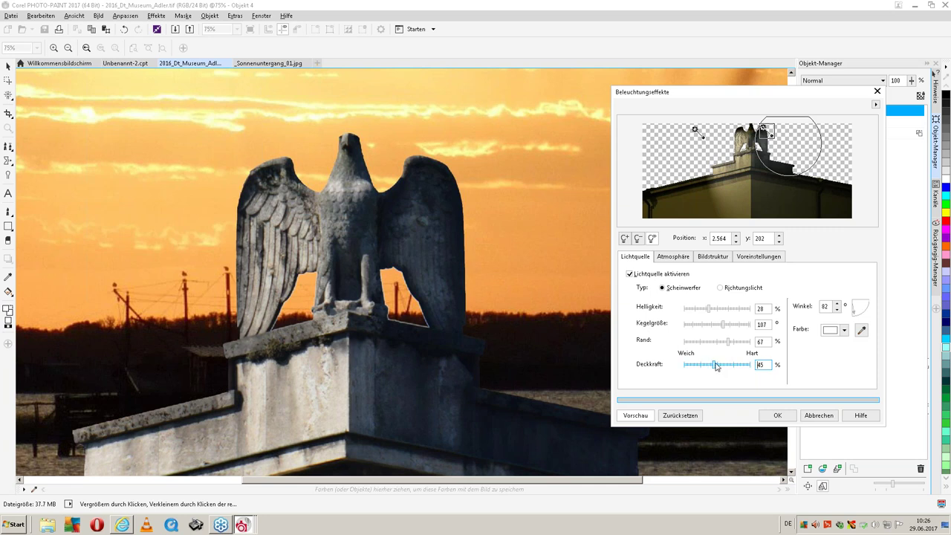
{"action": "left_click", "coordinate": [663, 259]}
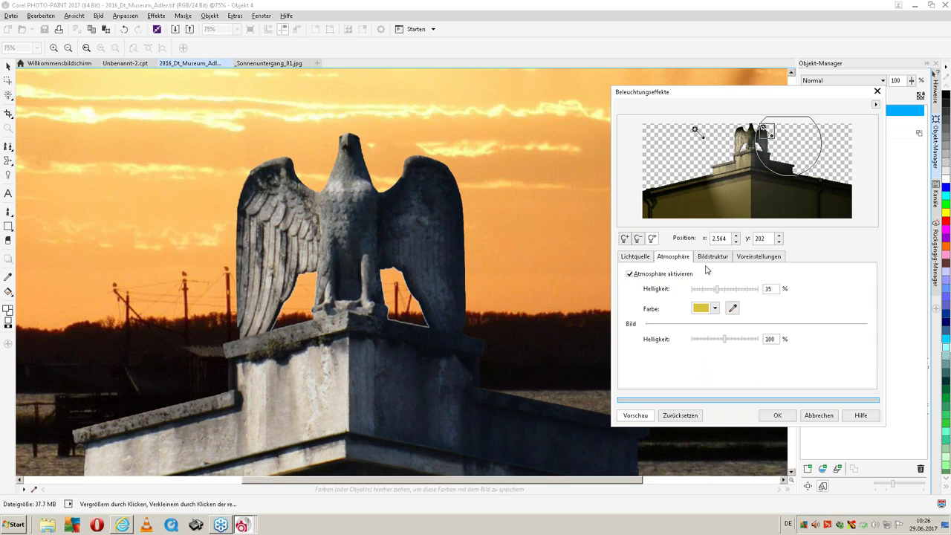
Set the atmosphere colour to the sunset sky's orange using the eyedropper
{"action": "left_click", "coordinate": [715, 309]}
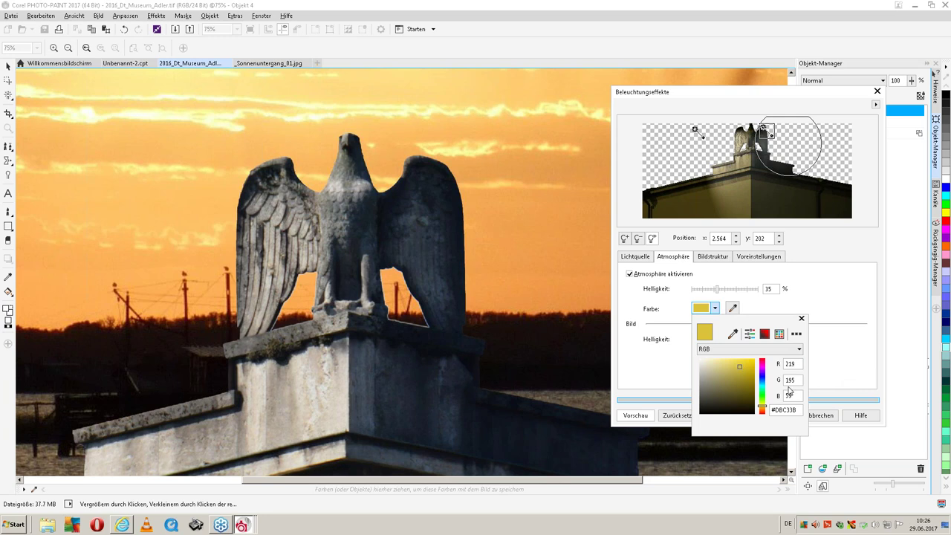
{"action": "left_click", "coordinate": [738, 369]}
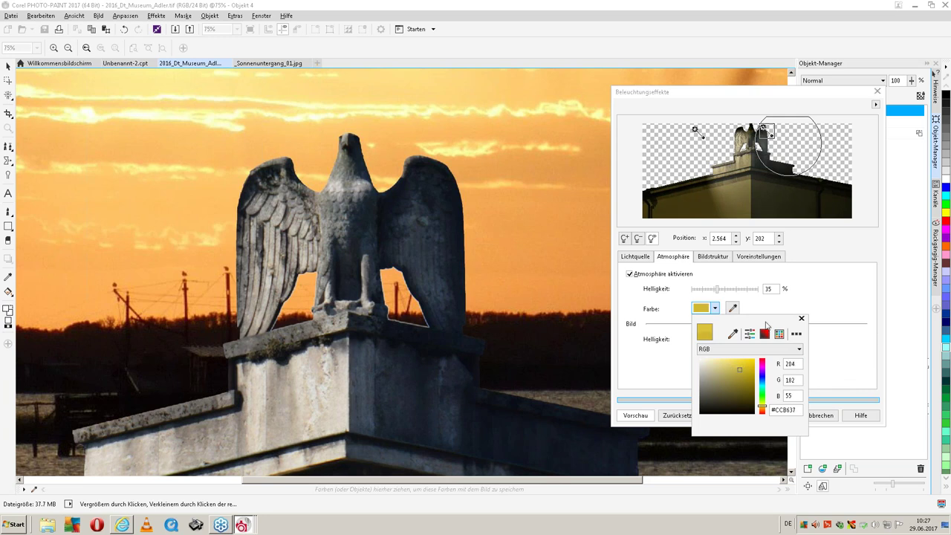
{"action": "left_click", "coordinate": [705, 309]}
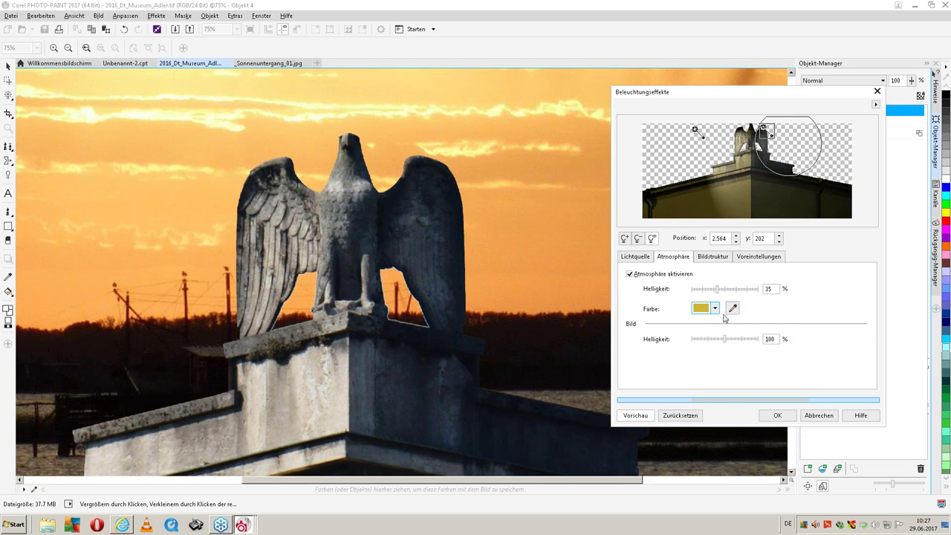
{"action": "left_click", "coordinate": [732, 308]}
{"action": "left_click", "coordinate": [556, 231]}
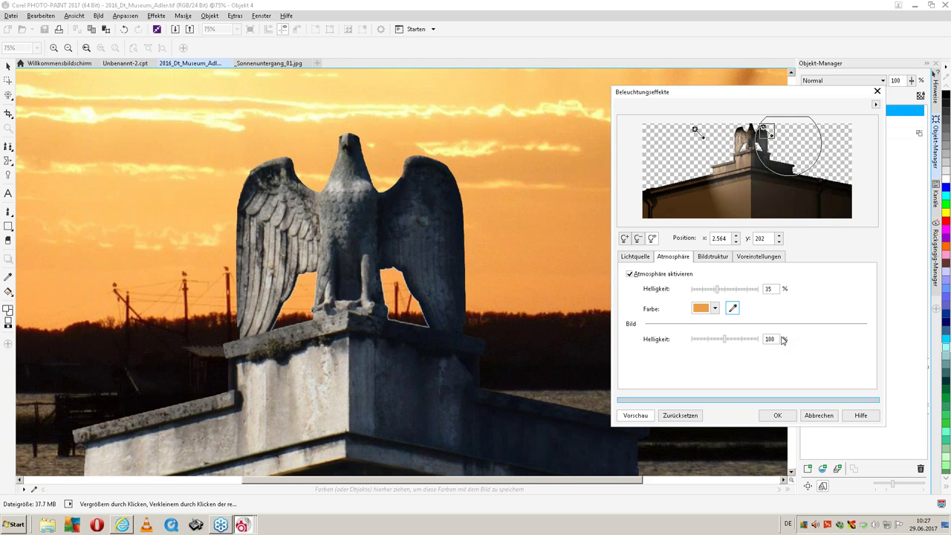
Raise the atmosphere brightness to 89%, preview, and apply the lighting effect
{"action": "left_click_drag", "start_coordinate": [718, 290], "coordinate": [720, 293]}
{"action": "type", "text": "89"}
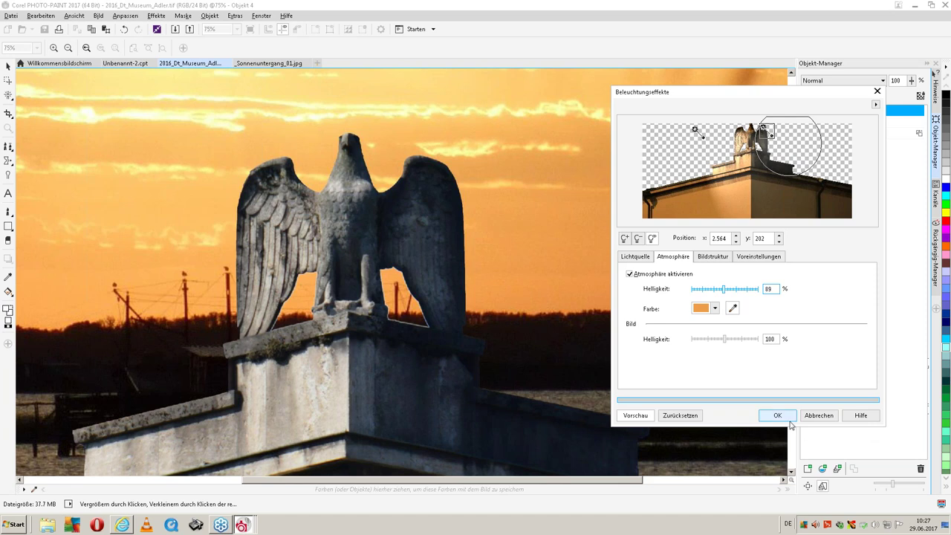
{"action": "left_click", "coordinate": [634, 420]}
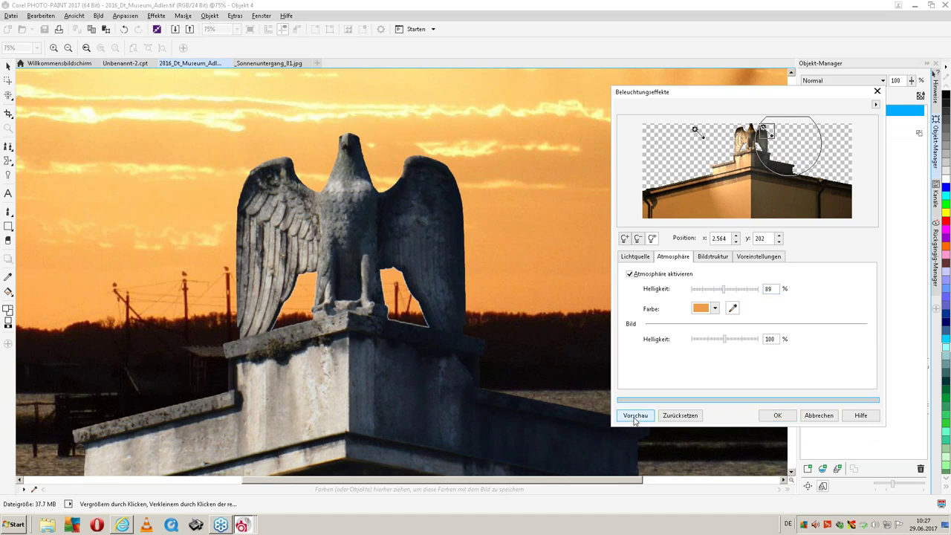
{"action": "left_click", "coordinate": [633, 419]}
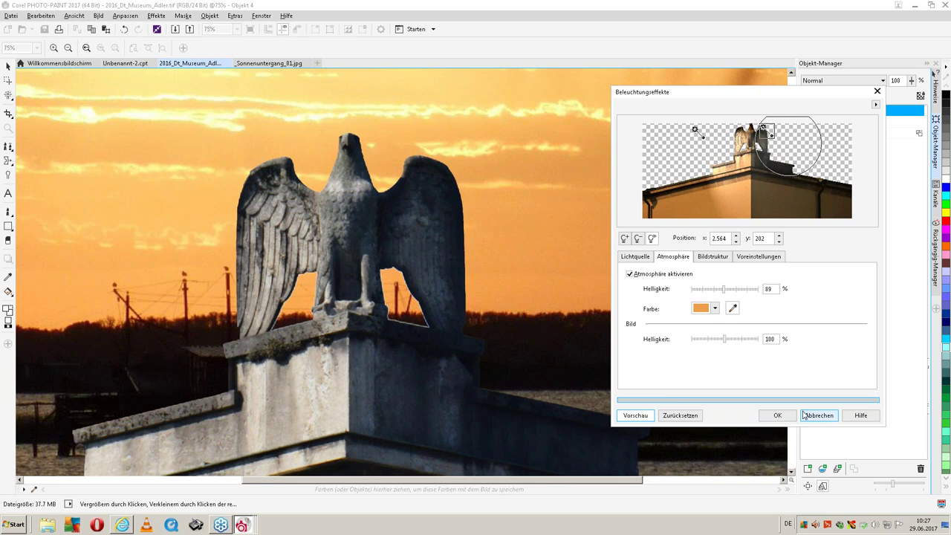
{"action": "left_click", "coordinate": [777, 415]}
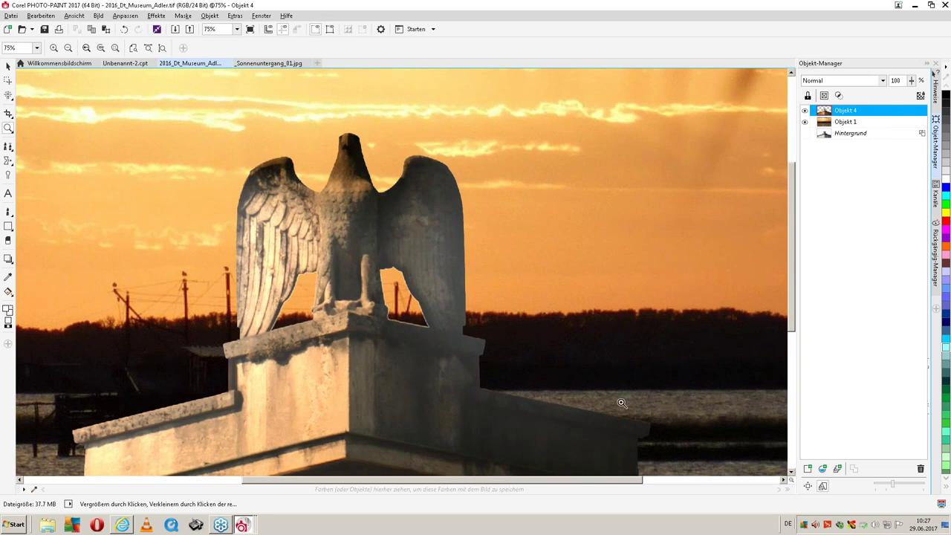
Fit the whole composition in the window to view the warmly lit eagle
{"action": "key", "text": "F4"}
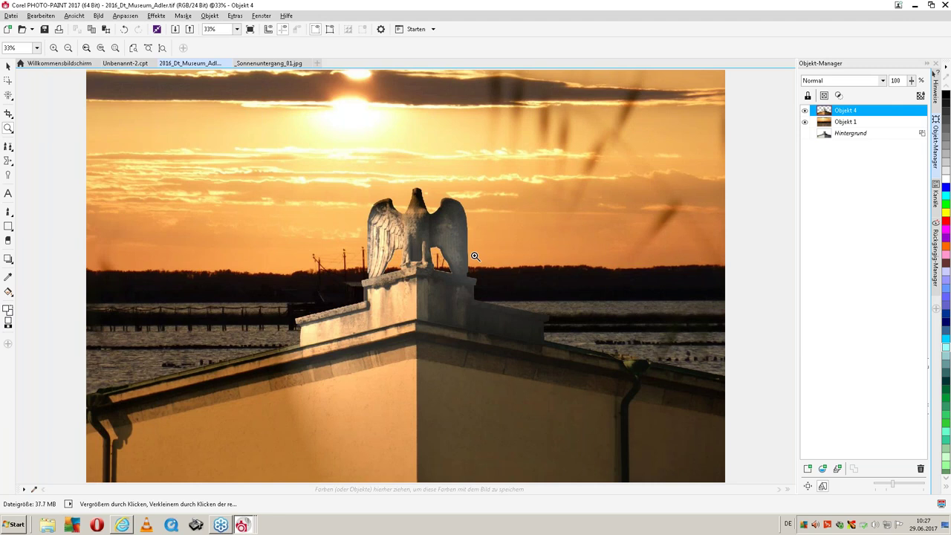
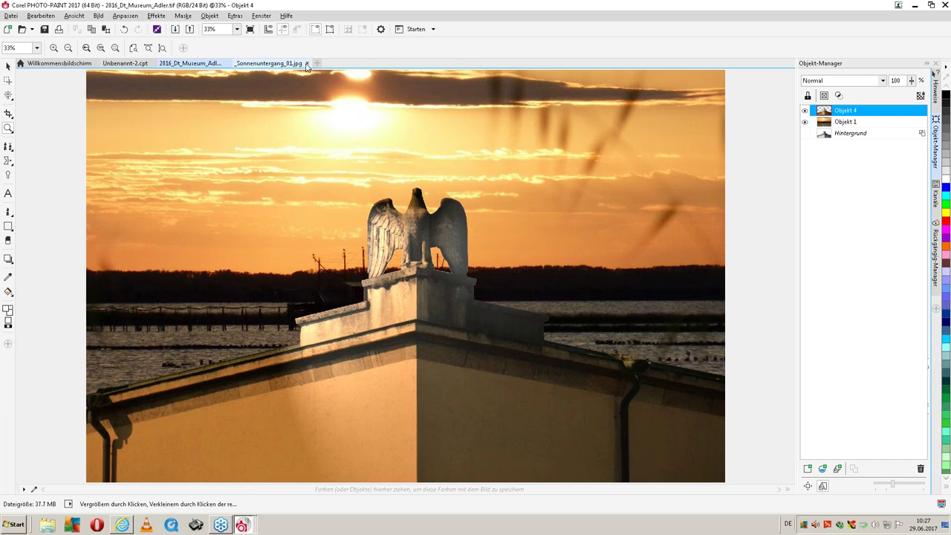
Close the Sonnenuntergang, Adler (without saving), Unbenannt-2 and welcome tabs
{"action": "left_click", "coordinate": [307, 64]}
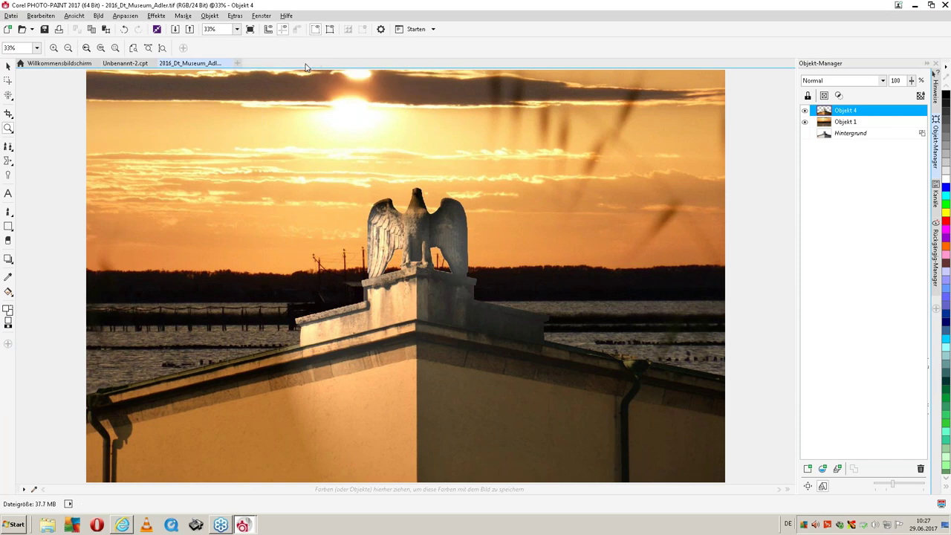
{"action": "left_click", "coordinate": [228, 64]}
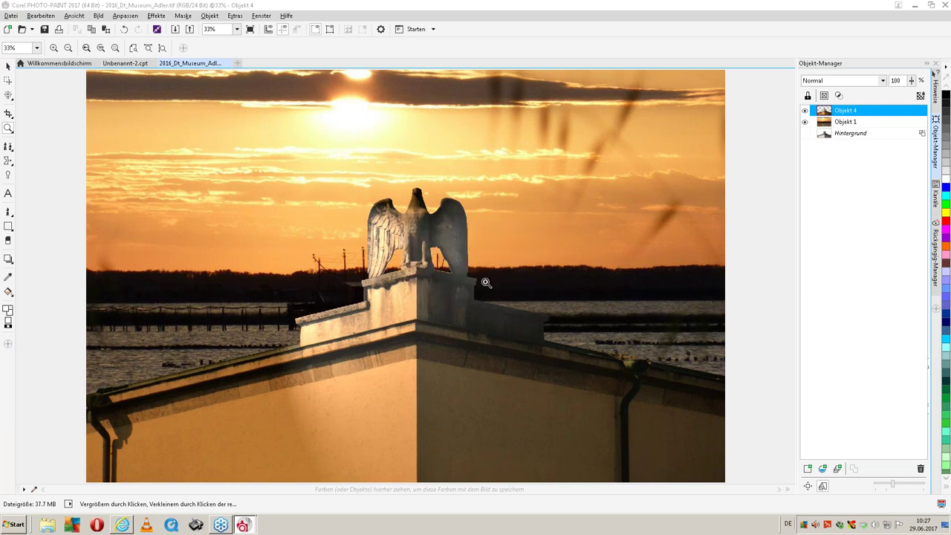
{"action": "left_click", "coordinate": [481, 283]}
{"action": "left_click", "coordinate": [162, 63]}
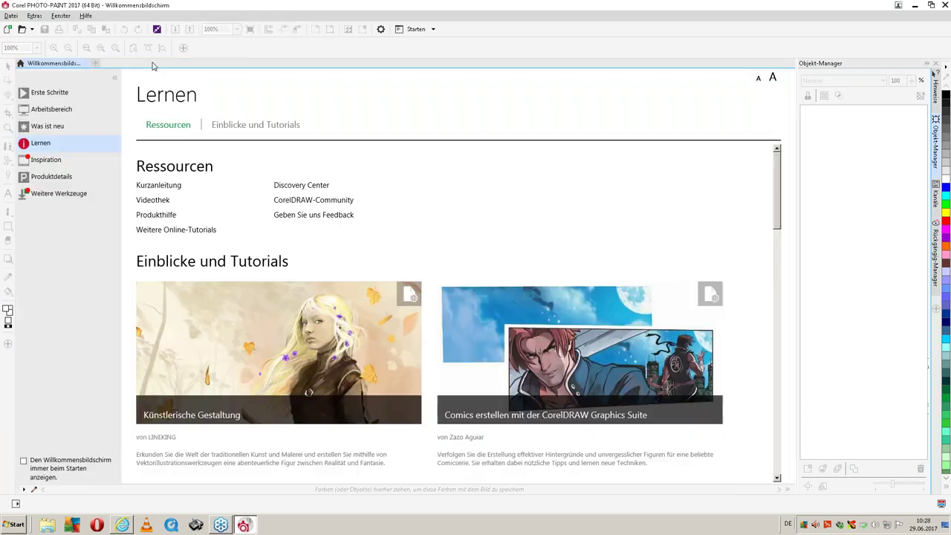
{"action": "left_click", "coordinate": [86, 63]}
Open the Frau_jung_Business dark-suit portrait photo
{"action": "left_click", "coordinate": [10, 16]}
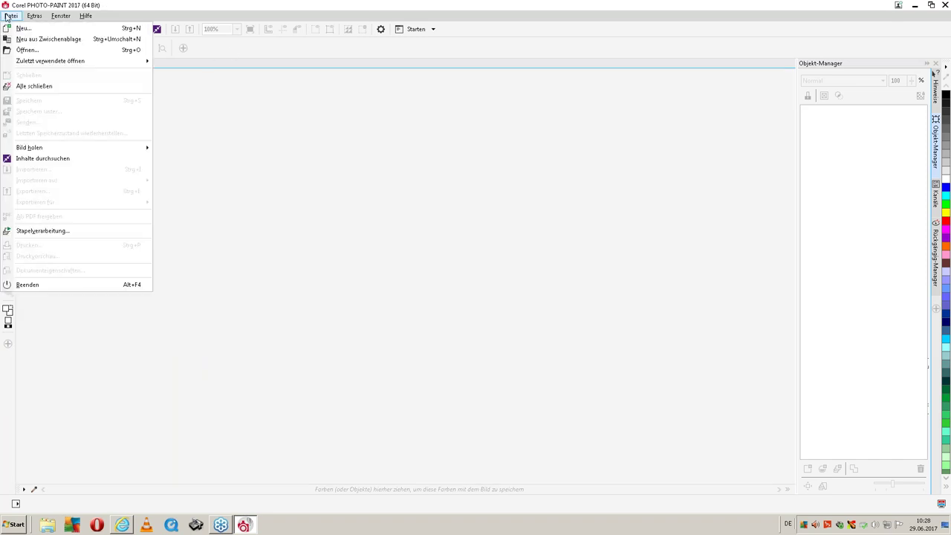
{"action": "left_click", "coordinate": [26, 53]}
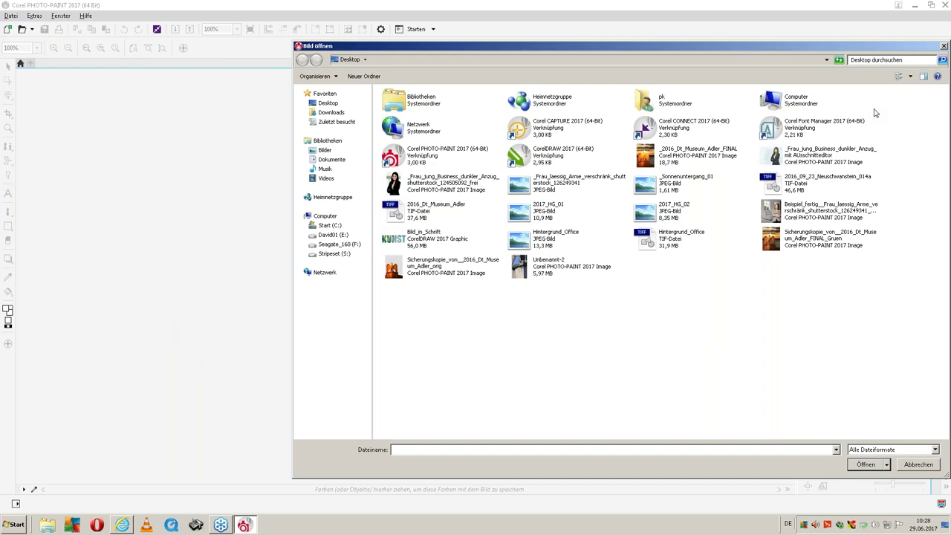
{"action": "left_click", "coordinate": [446, 192]}
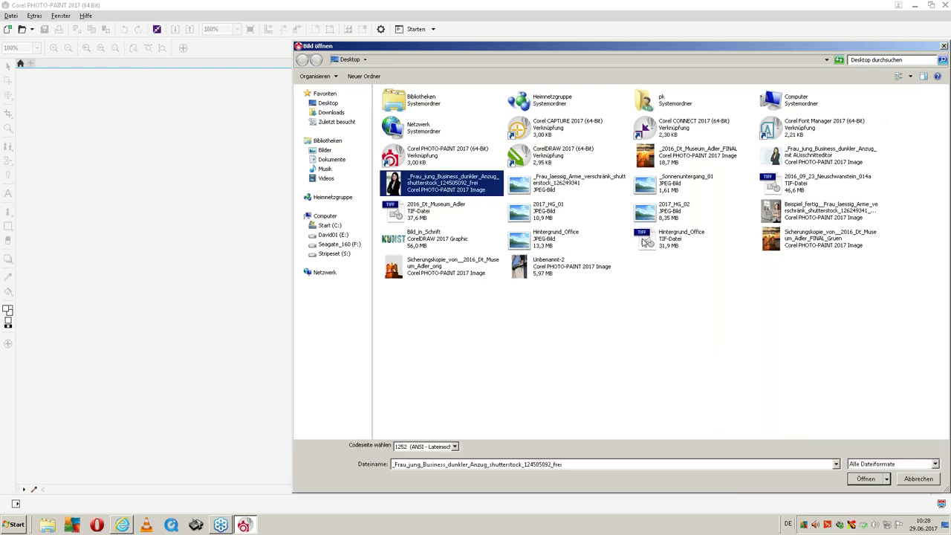
{"action": "left_click", "coordinate": [868, 478]}
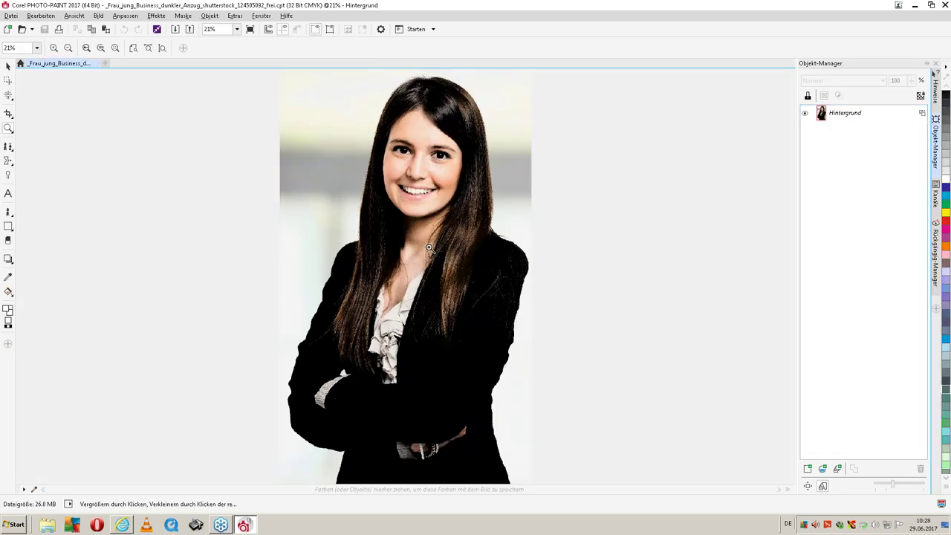
{"action": "left_click", "coordinate": [484, 246]}
{"action": "left_click", "coordinate": [483, 245]}
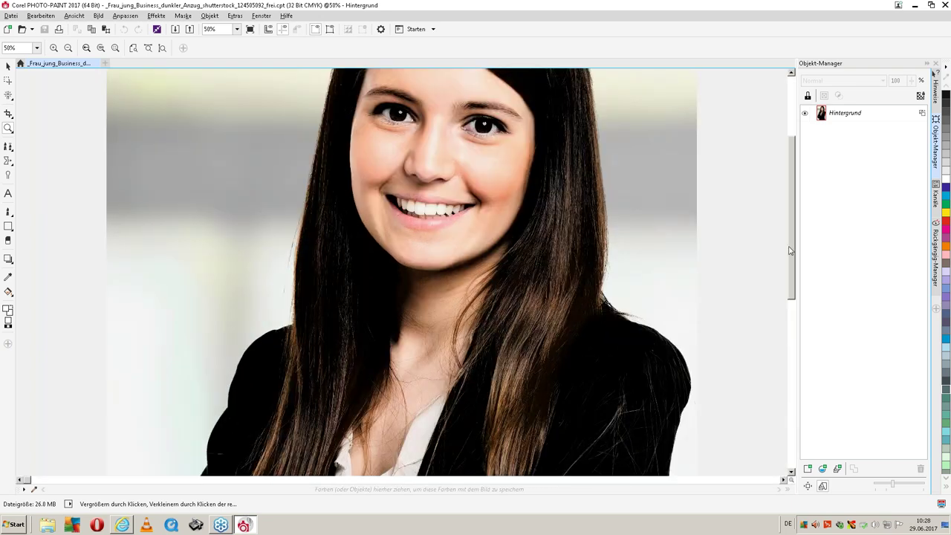
{"action": "left_click_drag", "start_coordinate": [790, 251], "coordinate": [790, 206]}
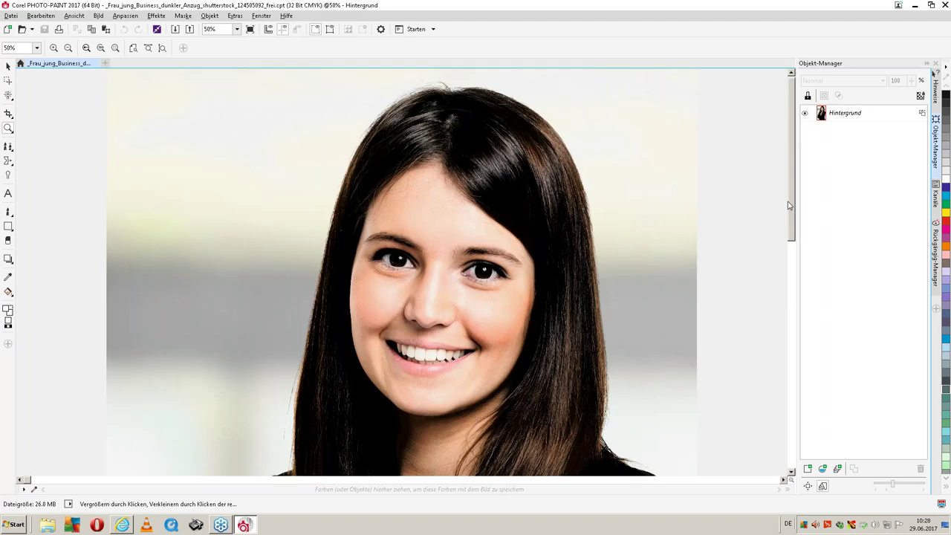
{"action": "left_click", "coordinate": [476, 126]}
{"action": "left_click", "coordinate": [476, 127]}
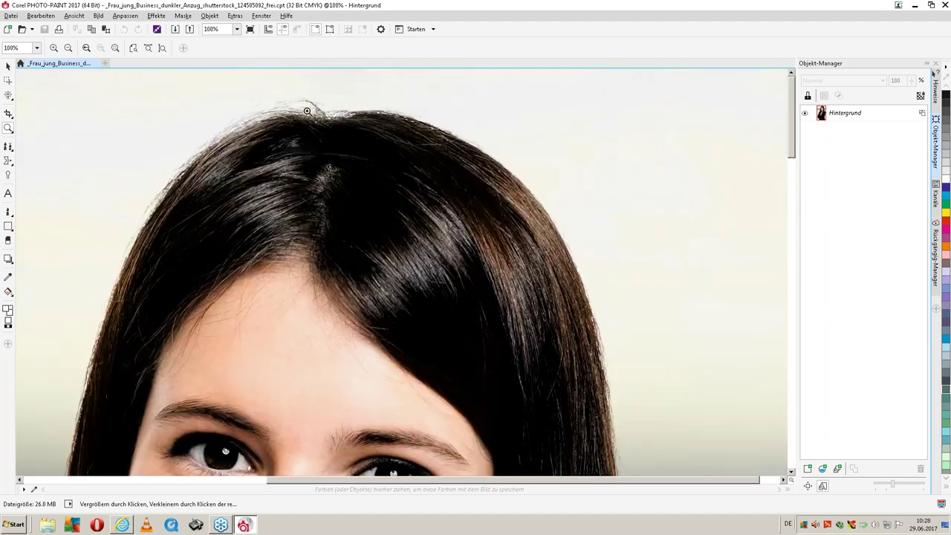
{"action": "scroll", "coordinate": [497, 184], "scroll_direction": "left", "scroll_amount": 1}
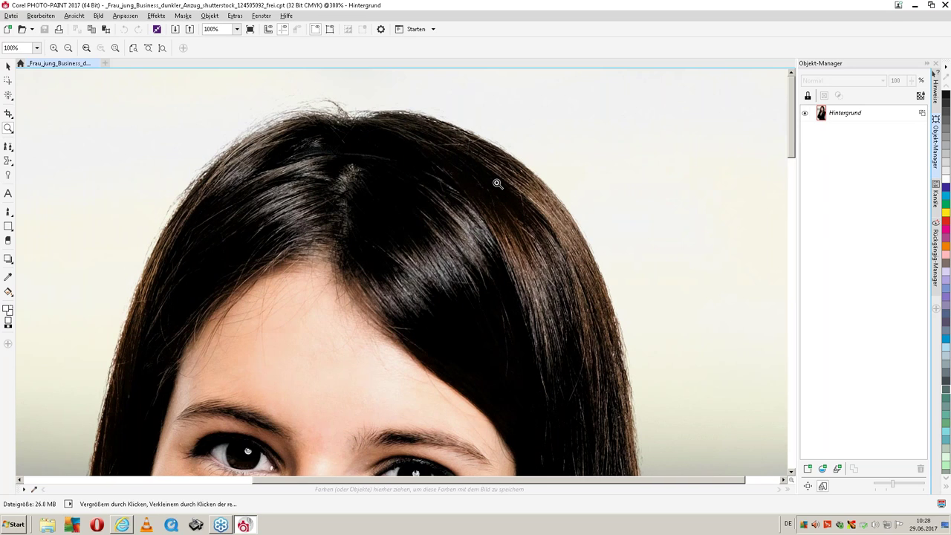
{"action": "right_click", "coordinate": [717, 277]}
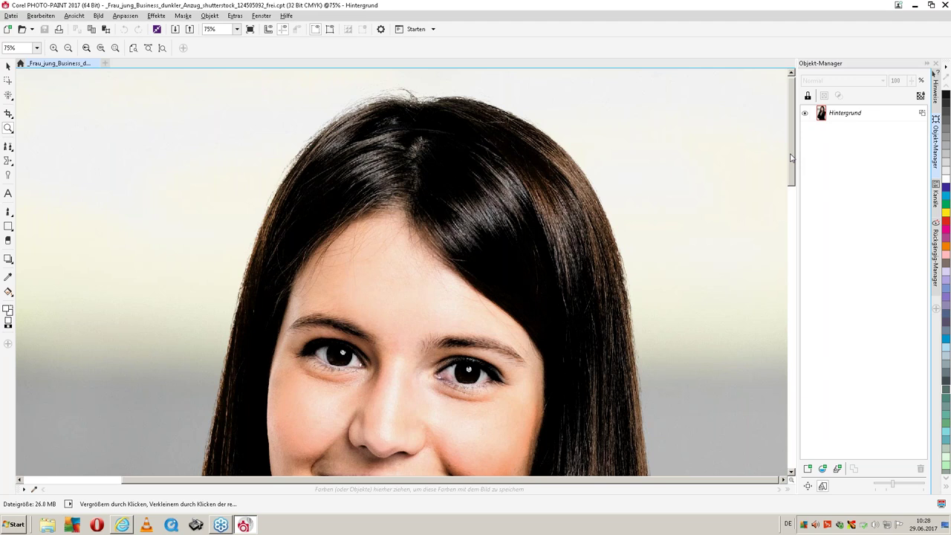
{"action": "left_click_drag", "start_coordinate": [792, 156], "coordinate": [812, 230]}
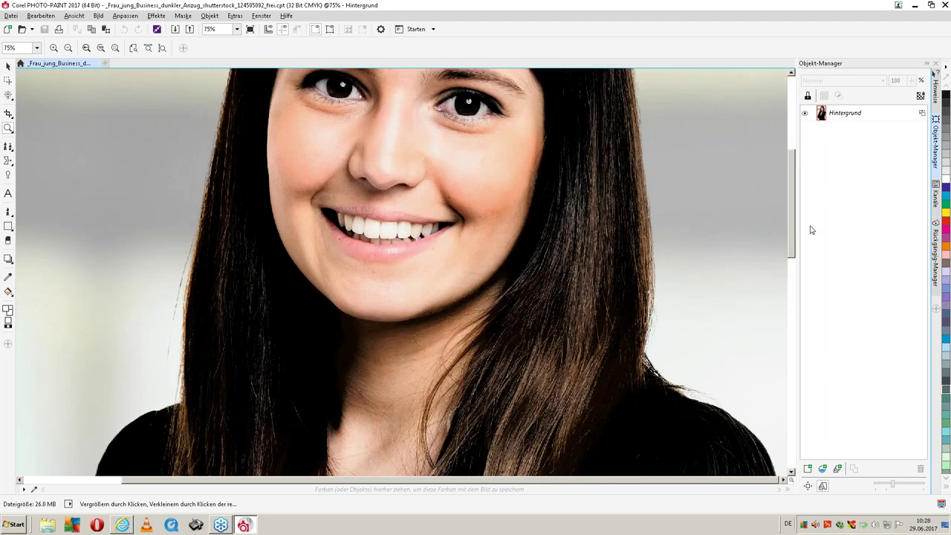
{"action": "left_click", "coordinate": [739, 318]}
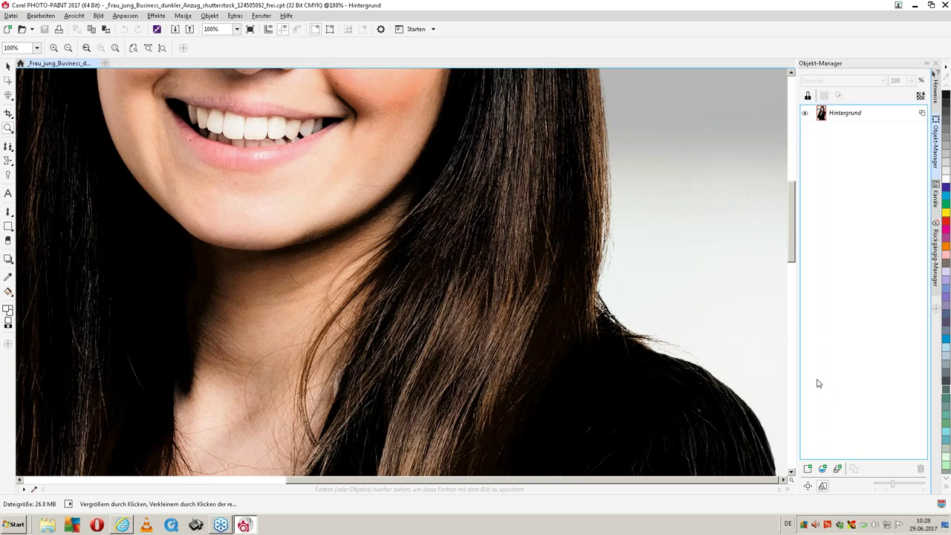
{"action": "right_click", "coordinate": [758, 397]}
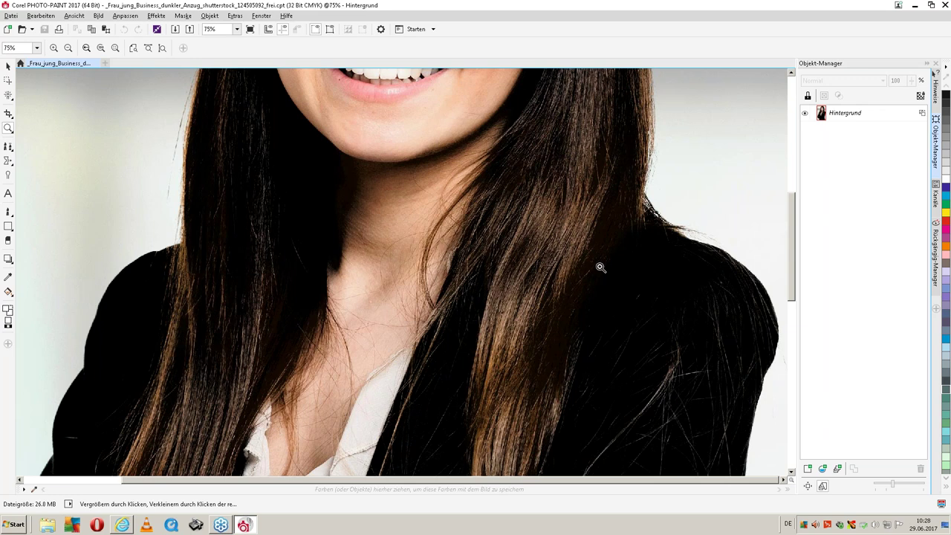
{"action": "left_click_drag", "start_coordinate": [790, 235], "coordinate": [790, 115]}
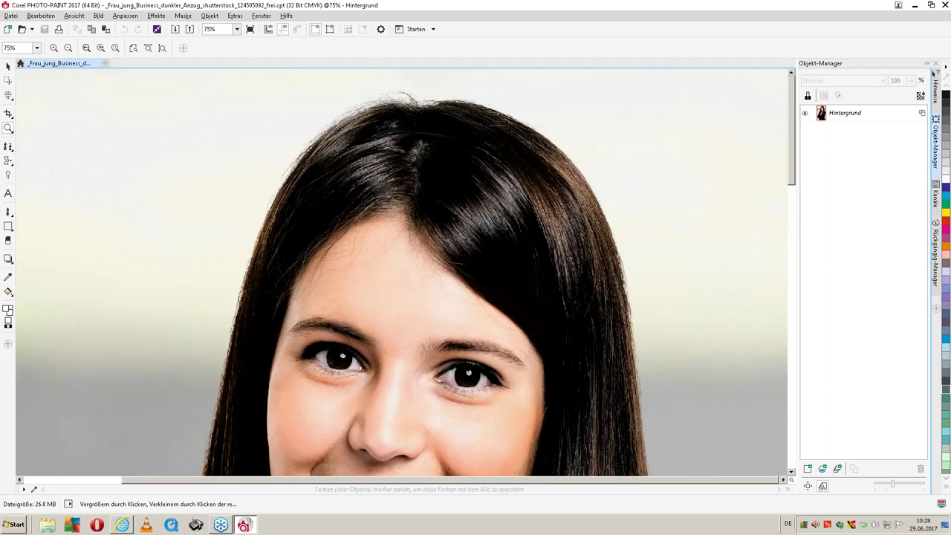
Select the Zauberstabmaske tool and open the Ausschnitt-Editor maximized
{"action": "left_click", "coordinate": [8, 96]}
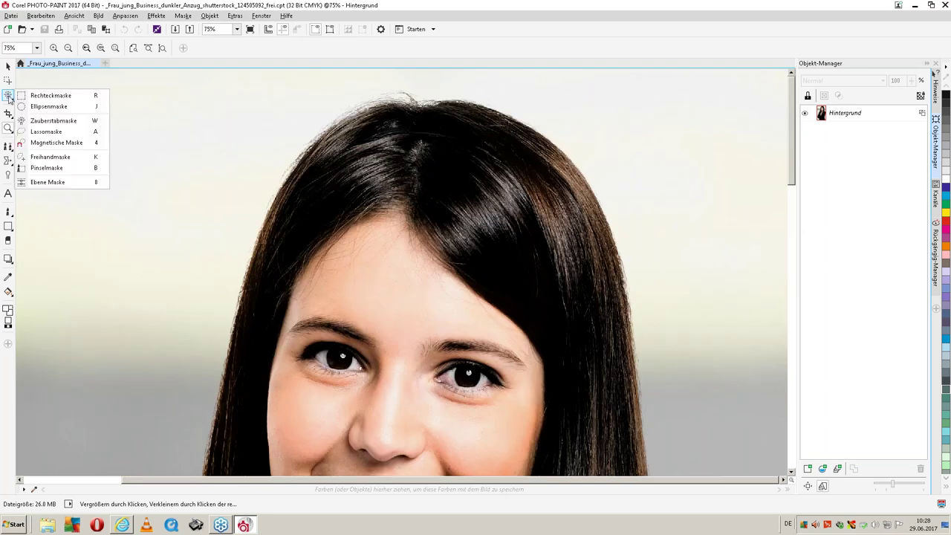
{"action": "left_click", "coordinate": [53, 120]}
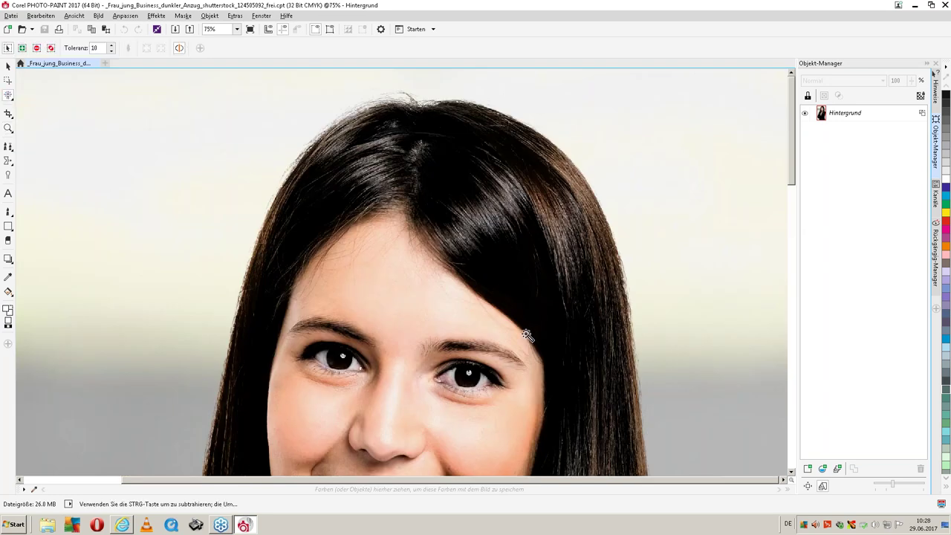
{"action": "left_click", "coordinate": [99, 16]}
{"action": "left_click", "coordinate": [127, 28]}
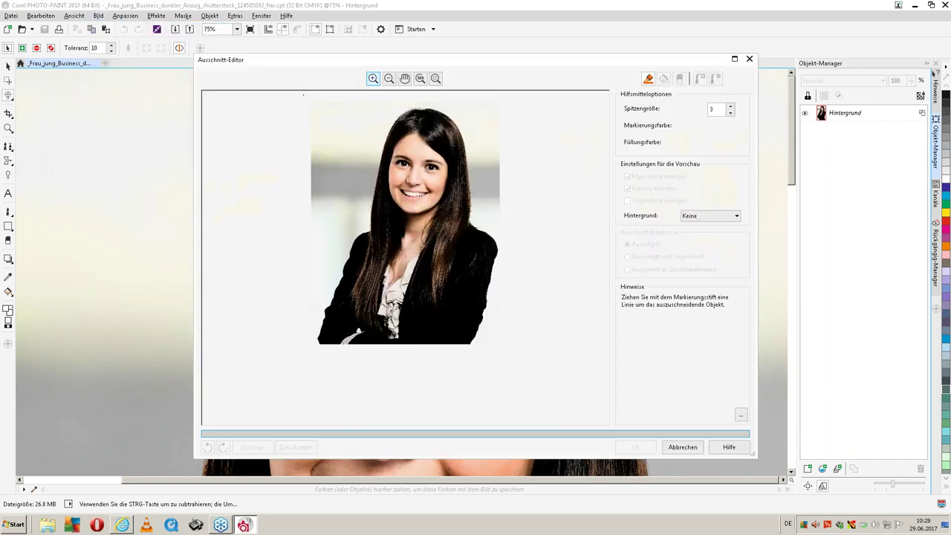
{"action": "left_click", "coordinate": [734, 60]}
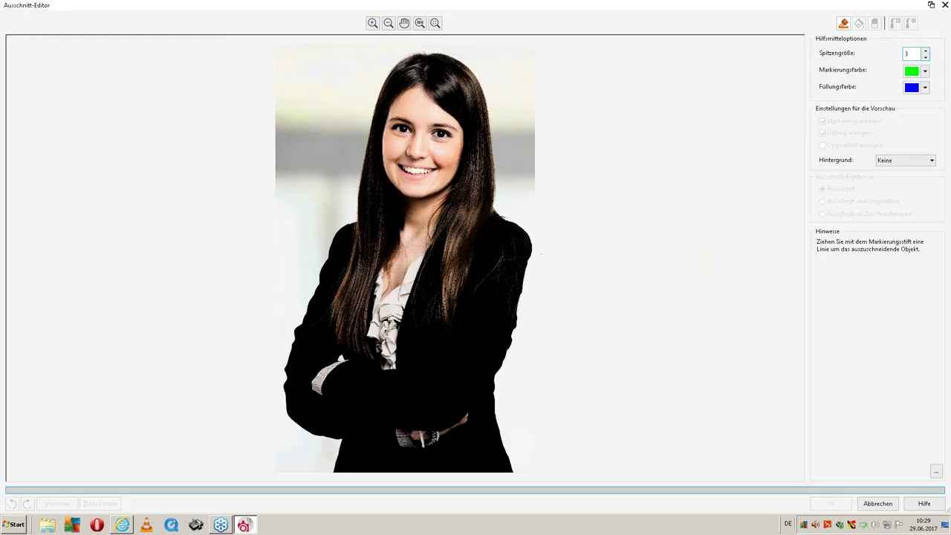
Set Spitzengröße to 25, zoom onto the head, and mark the top hair edge
{"action": "type", "text": "25"}
{"action": "left_click", "coordinate": [372, 23]}
{"action": "left_click", "coordinate": [372, 23]}
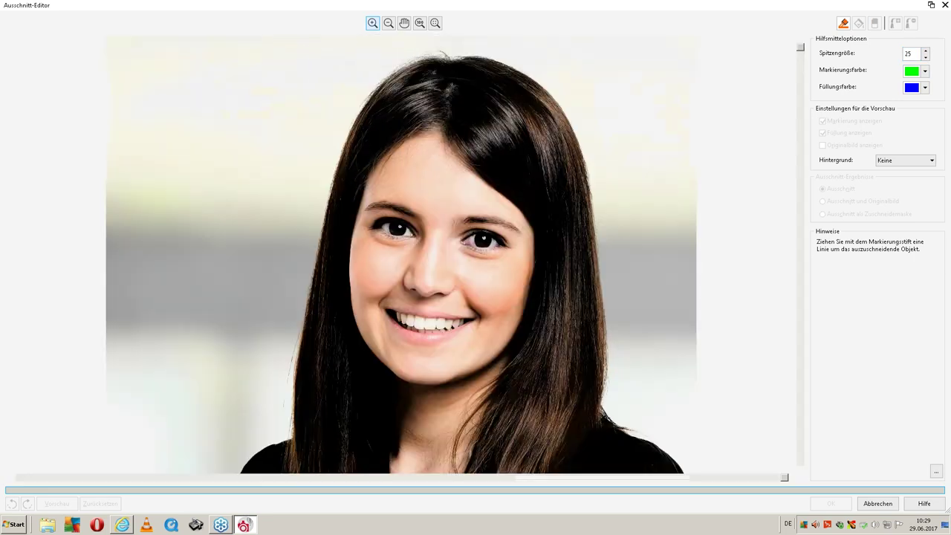
{"action": "left_click", "coordinate": [385, 78]}
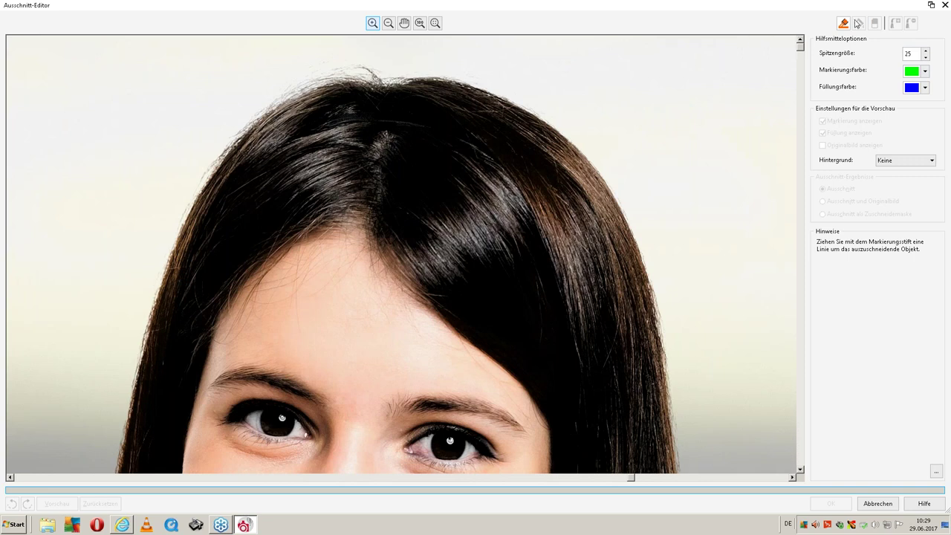
{"action": "left_click", "coordinate": [844, 25]}
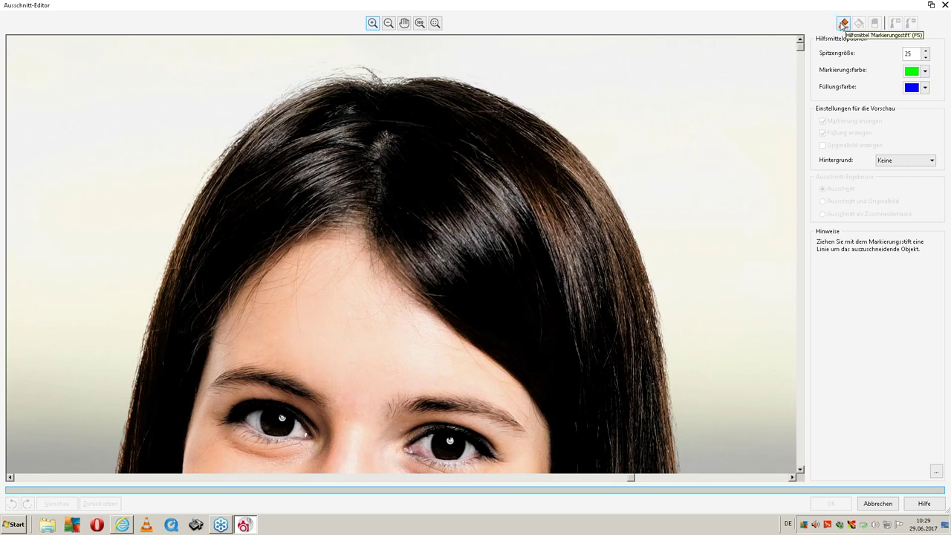
{"action": "mouse_move", "coordinate": [352, 79]}
{"action": "left_mouse_down"}
{"action": "mouse_move", "coordinate": [377, 81]}
{"action": "mouse_move", "coordinate": [272, 109]}
{"action": "left_mouse_up"}
Trace the green outline over the crown and down the right hair edge
{"action": "mouse_move", "coordinate": [346, 68]}
{"action": "left_mouse_down"}
{"action": "mouse_move", "coordinate": [345, 85]}
{"action": "mouse_move", "coordinate": [492, 93]}
{"action": "mouse_move", "coordinate": [604, 180]}
{"action": "left_mouse_up"}
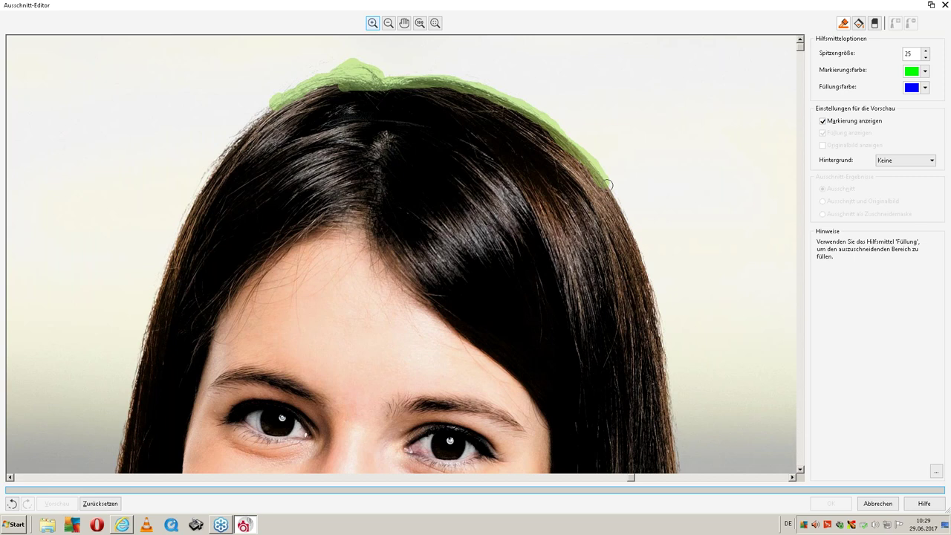
{"action": "left_click_drag", "start_coordinate": [609, 188], "coordinate": [647, 283]}
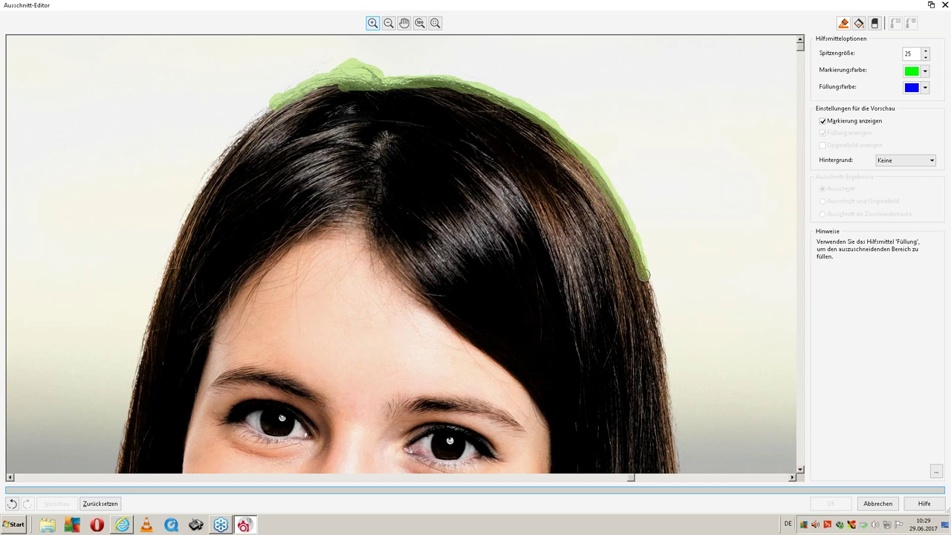
{"action": "key", "text": "F4"}
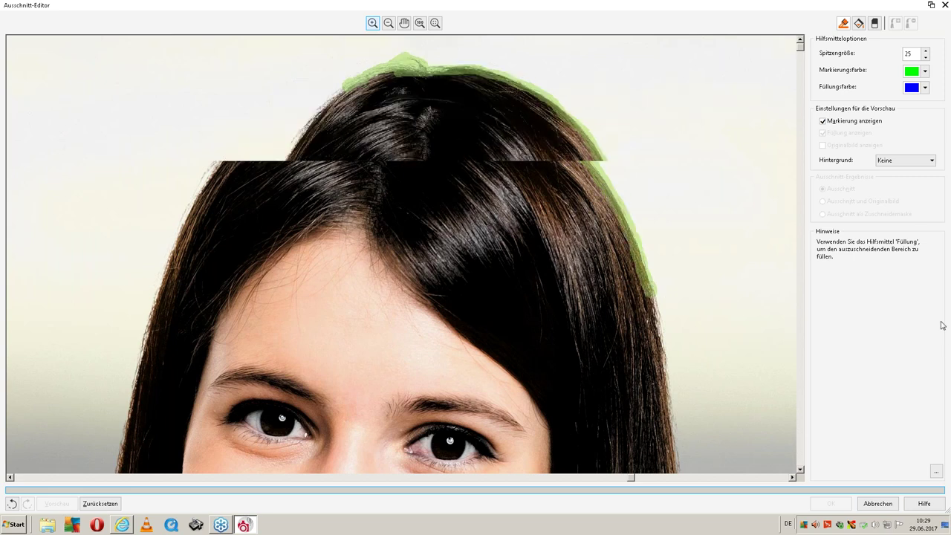
{"action": "left_click_drag", "start_coordinate": [582, 163], "coordinate": [606, 366]}
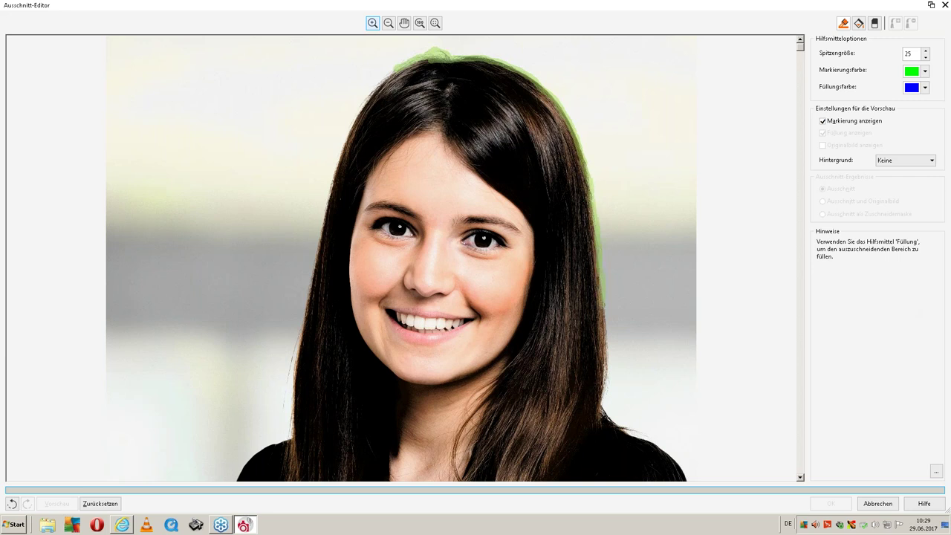
{"action": "mouse_move", "coordinate": [604, 380]}
{"action": "left_mouse_down"}
{"action": "mouse_move", "coordinate": [615, 425]}
{"action": "mouse_move", "coordinate": [647, 441]}
{"action": "left_mouse_up"}
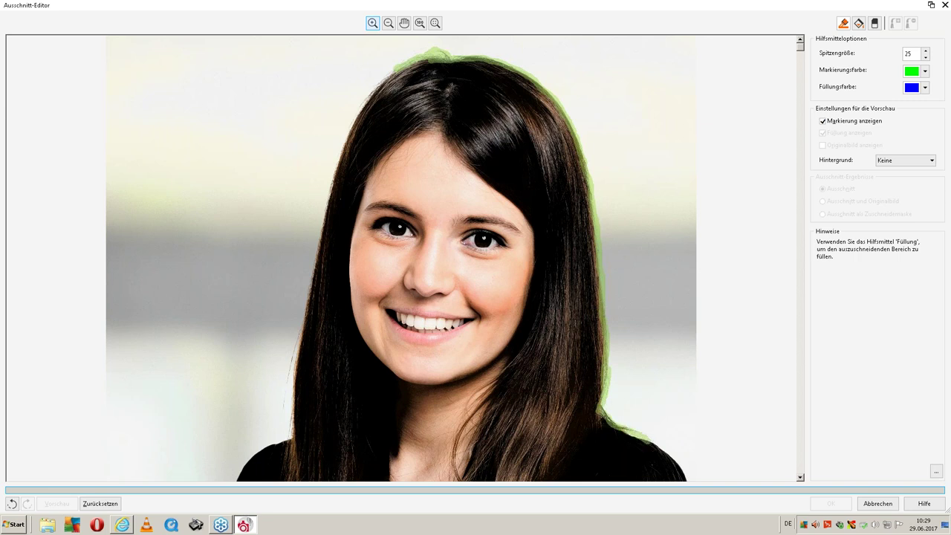
Trace the green outline from the top-left down the left hair edge
{"action": "left_click_drag", "start_coordinate": [394, 71], "coordinate": [364, 104]}
{"action": "scroll", "coordinate": [452, 70], "scroll_direction": "up", "scroll_amount": 1}
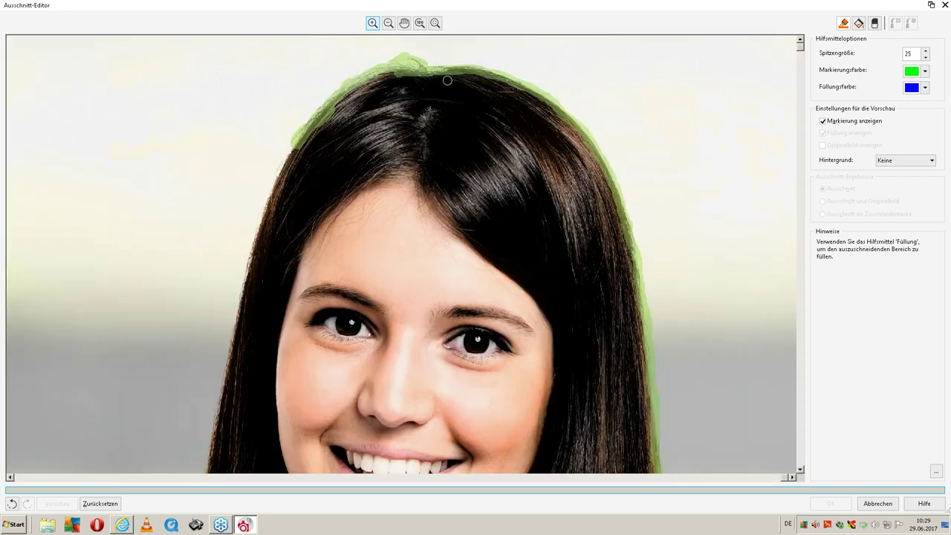
{"action": "scroll", "coordinate": [447, 80], "scroll_direction": "up", "scroll_amount": 1}
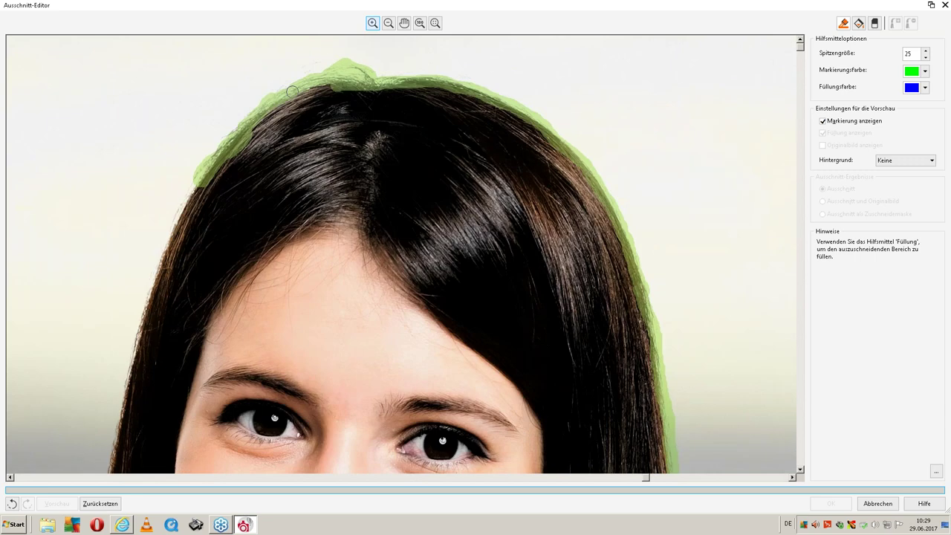
{"action": "left_click_drag", "start_coordinate": [195, 180], "coordinate": [133, 362]}
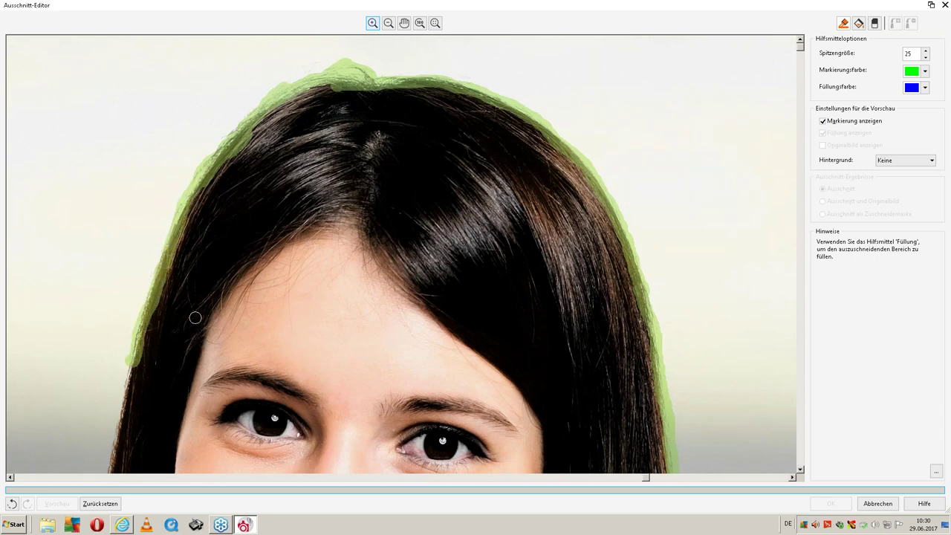
{"action": "scroll", "coordinate": [197, 310], "scroll_direction": "down", "scroll_amount": 1}
{"action": "left_click_drag", "start_coordinate": [342, 280], "coordinate": [318, 393]}
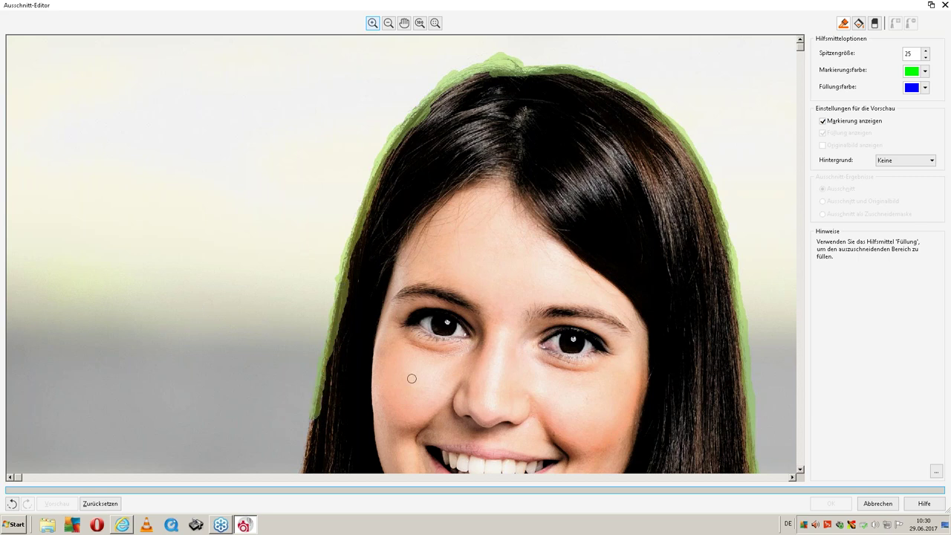
{"action": "scroll", "coordinate": [396, 360], "scroll_direction": "down", "scroll_amount": 3}
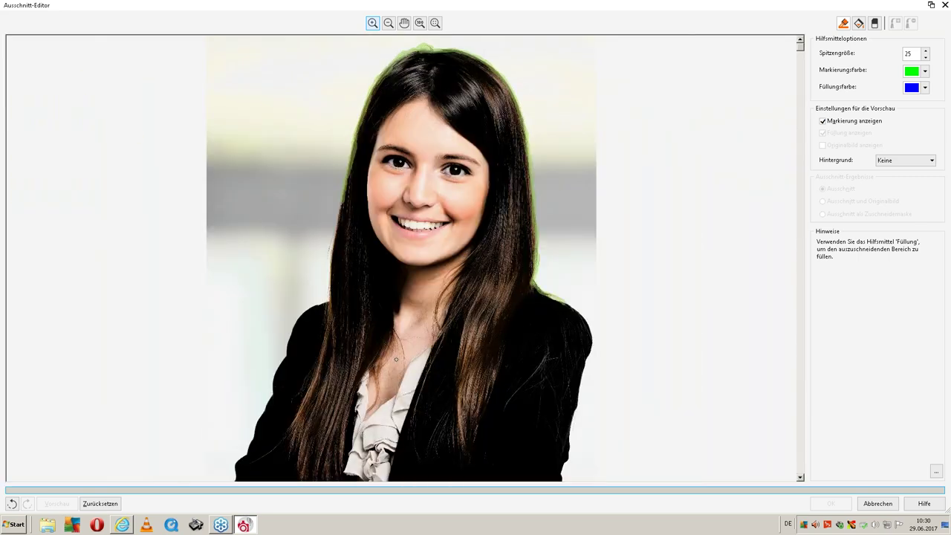
Finish the left hair edge and trace the right shoulder and right jacket edge
{"action": "scroll", "coordinate": [396, 359], "scroll_direction": "up", "scroll_amount": 1}
{"action": "left_click_drag", "start_coordinate": [325, 245], "coordinate": [291, 386]}
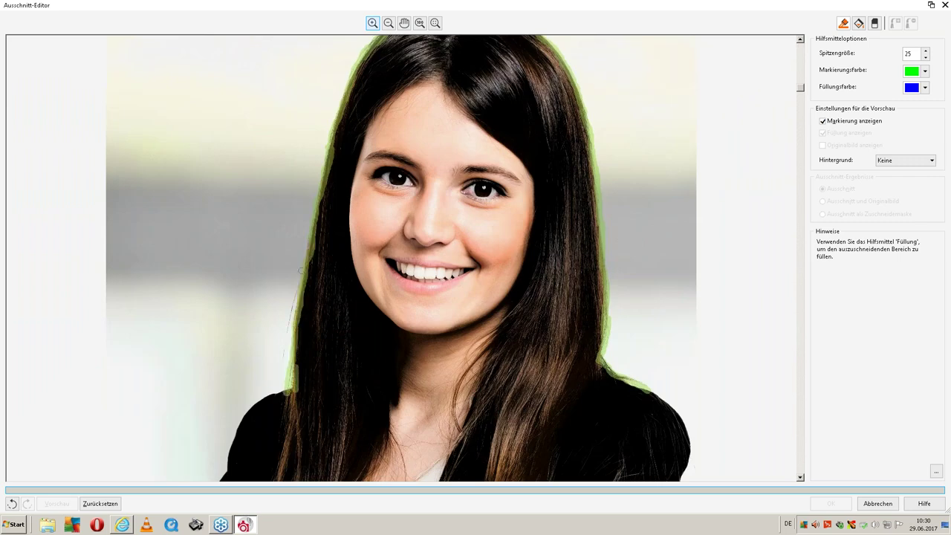
{"action": "left_click_drag", "start_coordinate": [298, 291], "coordinate": [298, 280]}
{"action": "mouse_move", "coordinate": [641, 390]}
{"action": "left_mouse_down"}
{"action": "mouse_move", "coordinate": [688, 440]}
{"action": "mouse_move", "coordinate": [688, 428]}
{"action": "mouse_move", "coordinate": [672, 410]}
{"action": "mouse_move", "coordinate": [689, 445]}
{"action": "mouse_move", "coordinate": [680, 478]}
{"action": "left_mouse_up"}
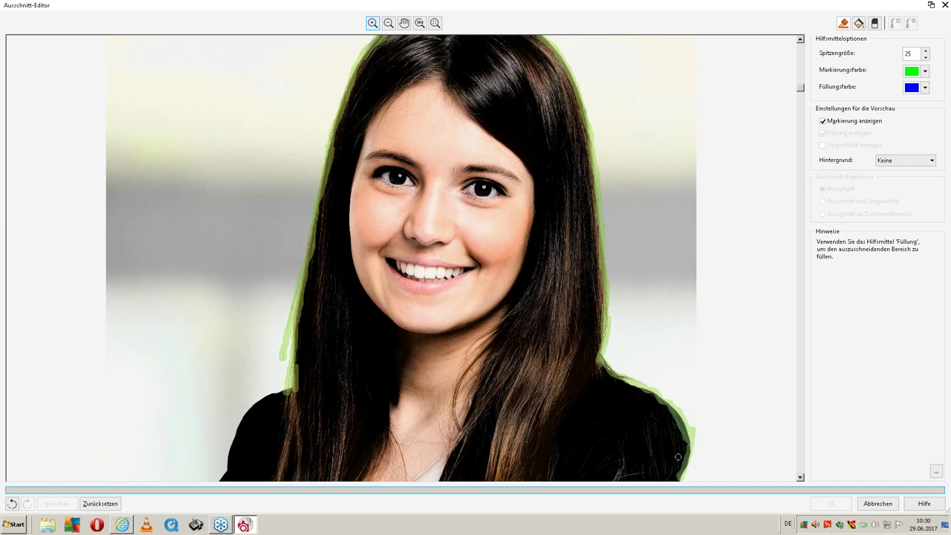
{"action": "scroll", "coordinate": [678, 456], "scroll_direction": "down", "scroll_amount": 2}
{"action": "left_click_drag", "start_coordinate": [587, 280], "coordinate": [572, 348]}
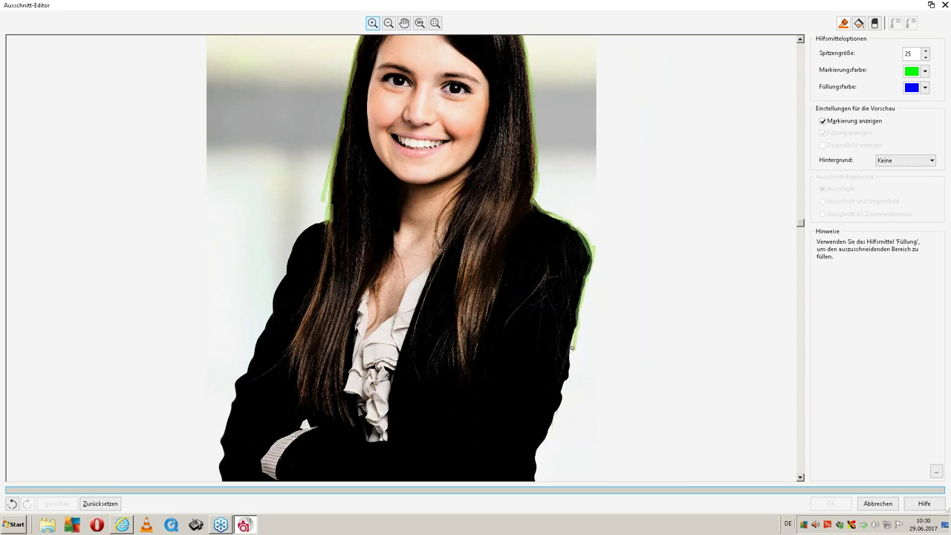
{"action": "left_click_drag", "start_coordinate": [574, 345], "coordinate": [570, 369]}
{"action": "left_click_drag", "start_coordinate": [562, 396], "coordinate": [533, 479]}
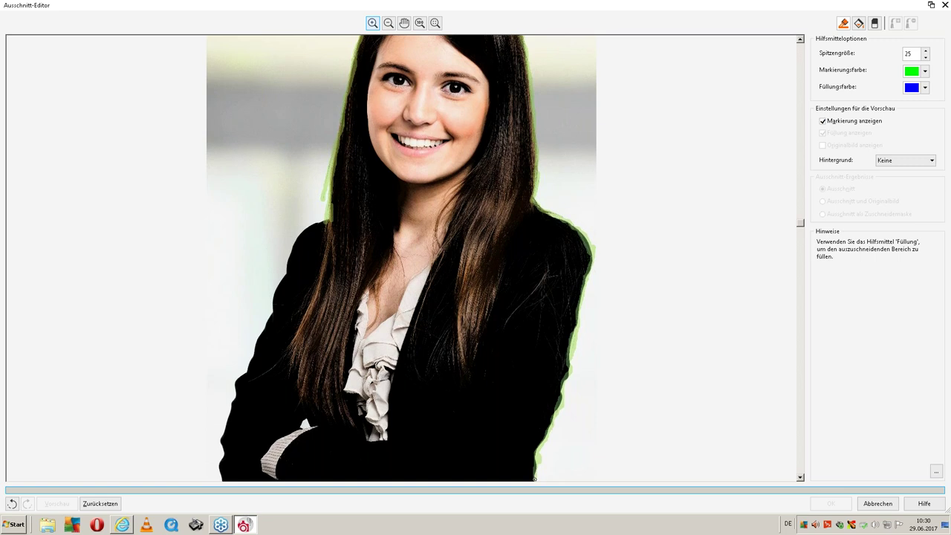
{"action": "scroll", "coordinate": [533, 478], "scroll_direction": "down", "scroll_amount": 1}
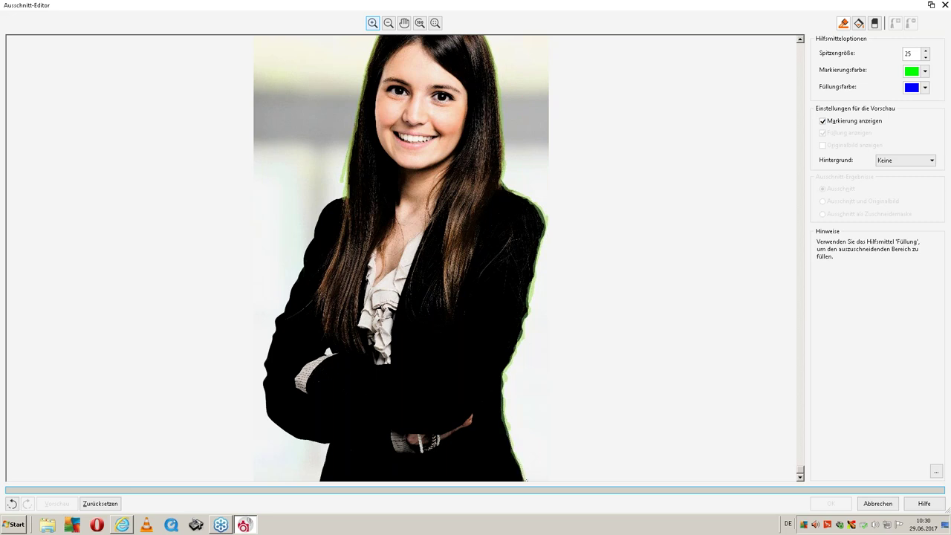
Zoom into the torso and trace the left jacket edge down to the bottom
{"action": "left_click", "coordinate": [378, 234]}
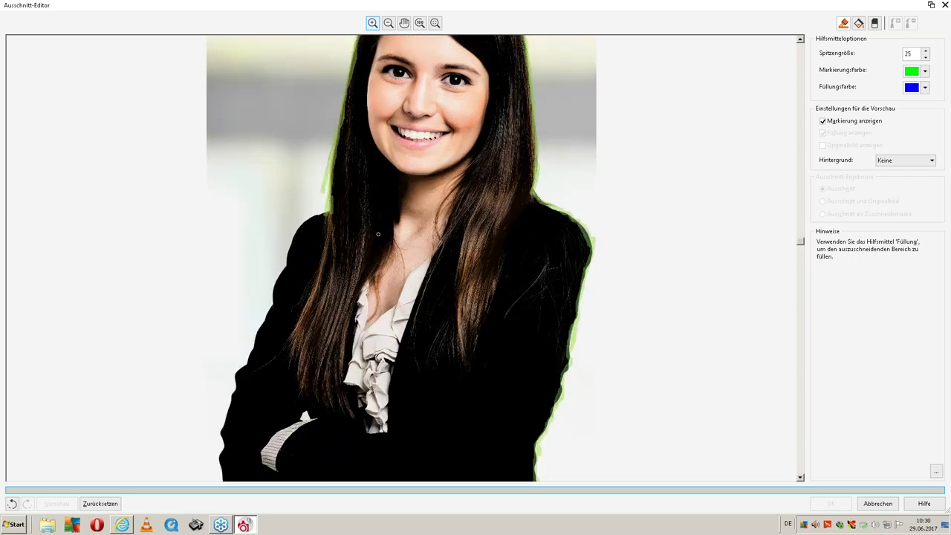
{"action": "left_click", "coordinate": [378, 234]}
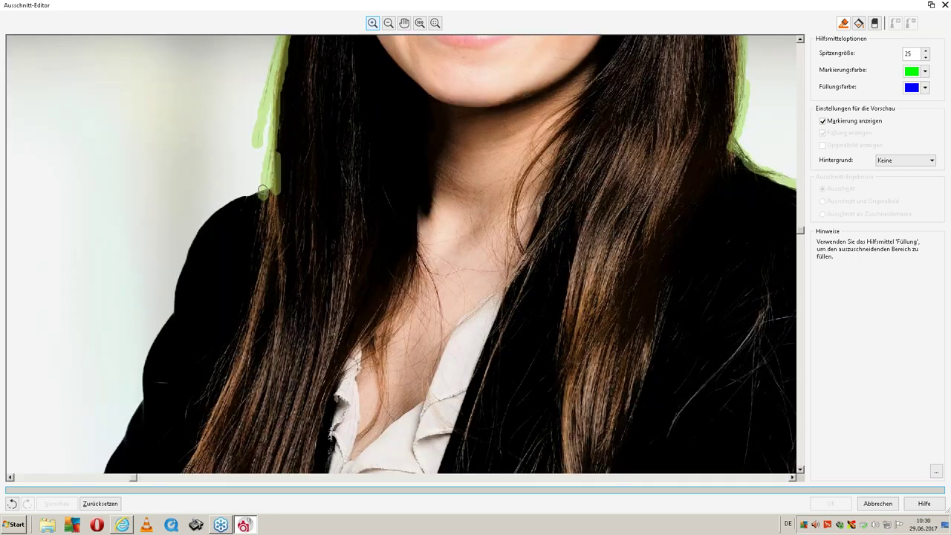
{"action": "left_click_drag", "start_coordinate": [263, 192], "coordinate": [145, 382]}
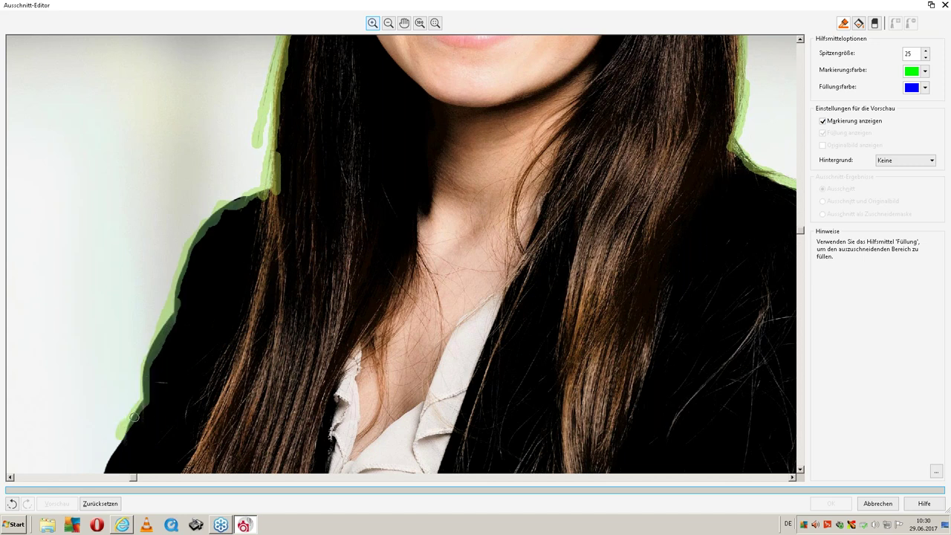
{"action": "scroll", "coordinate": [167, 383], "scroll_direction": "down", "scroll_amount": 1}
{"action": "left_click_drag", "start_coordinate": [193, 296], "coordinate": [178, 336]}
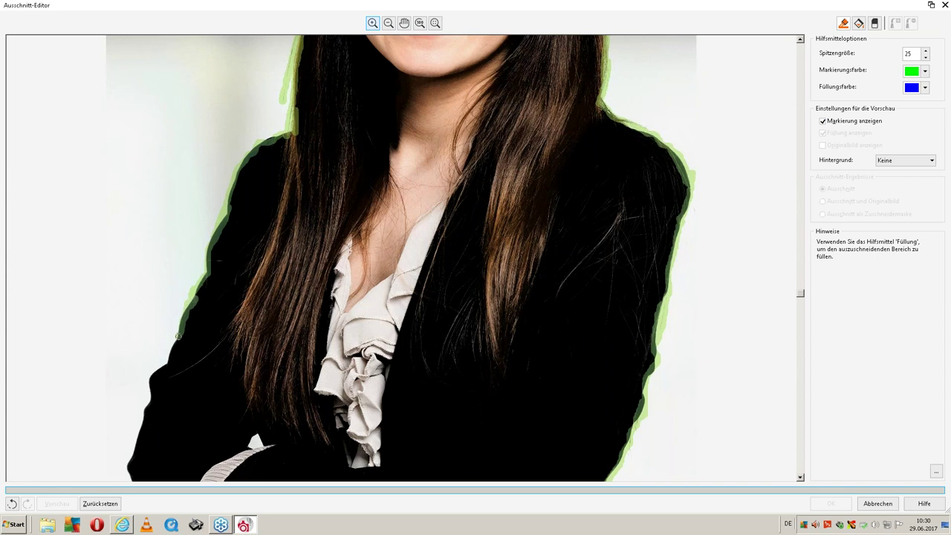
{"action": "left_click_drag", "start_coordinate": [180, 326], "coordinate": [149, 404]}
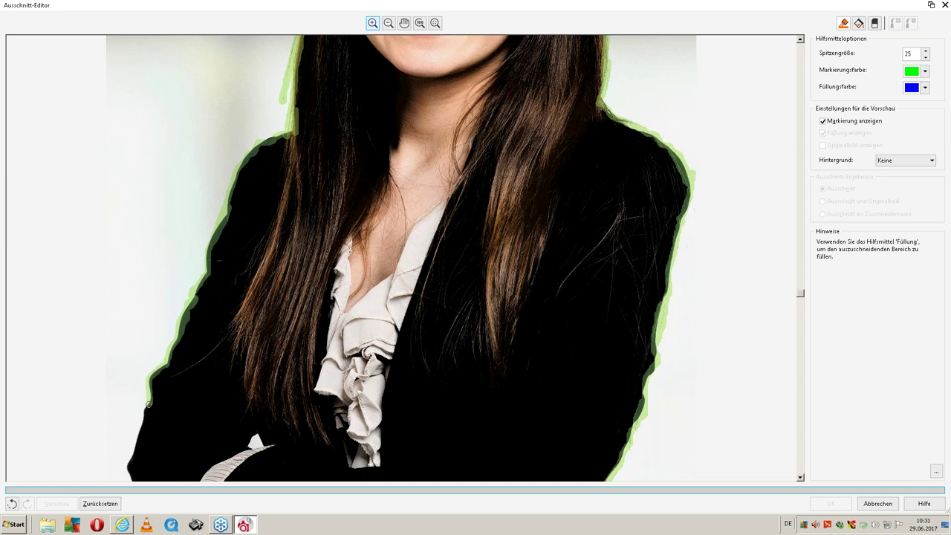
{"action": "left_click_drag", "start_coordinate": [146, 406], "coordinate": [124, 471]}
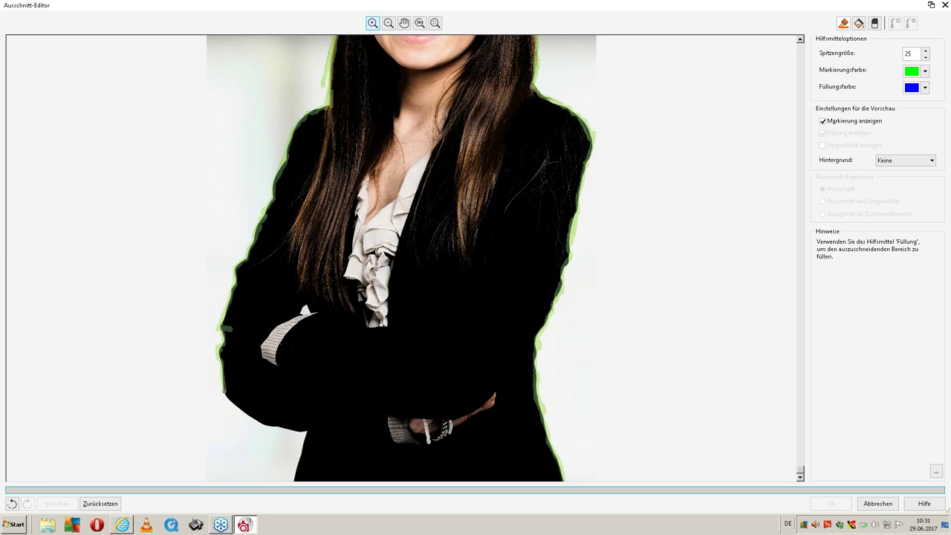
{"action": "mouse_move", "coordinate": [228, 401]}
{"action": "left_mouse_down"}
{"action": "mouse_move", "coordinate": [268, 425]}
{"action": "mouse_move", "coordinate": [306, 431]}
{"action": "left_mouse_up"}
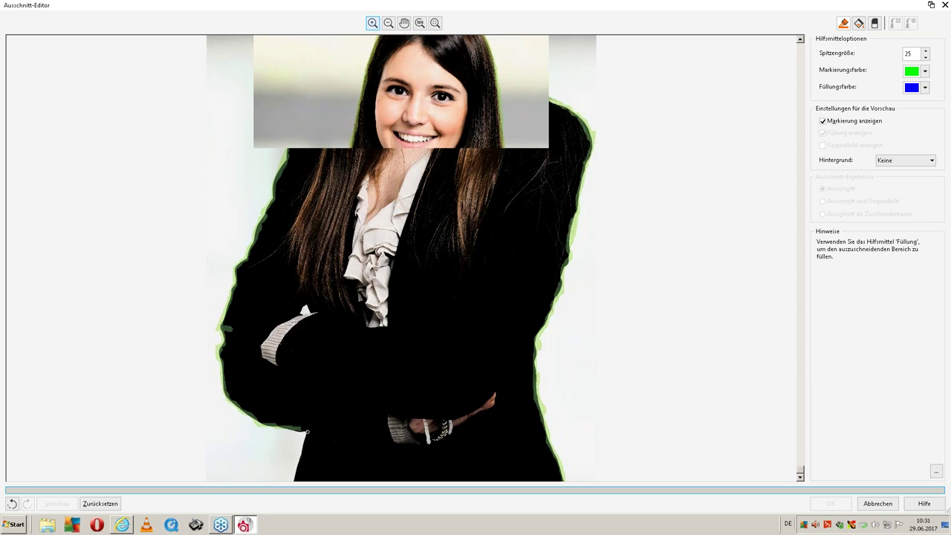
{"action": "scroll", "coordinate": [307, 431], "scroll_direction": "up", "scroll_amount": 1}
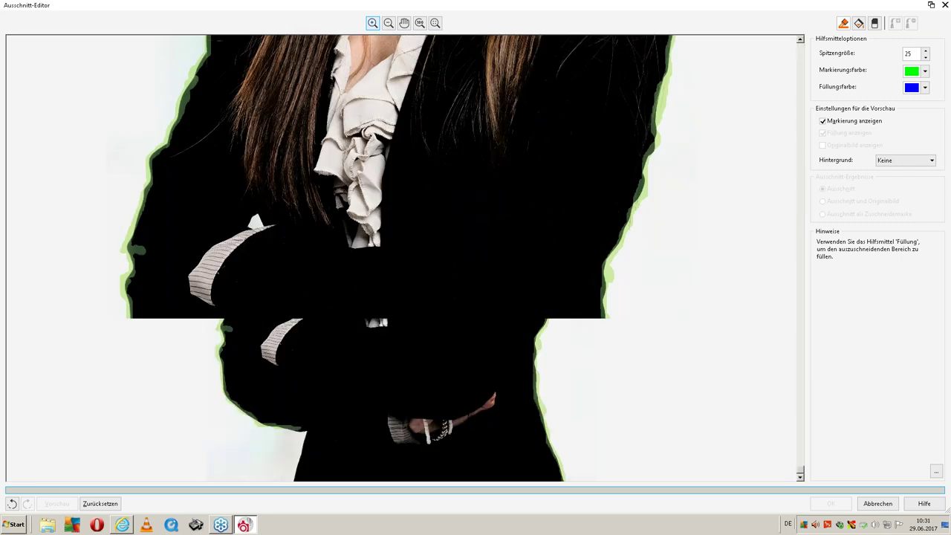
{"action": "scroll", "coordinate": [260, 405], "scroll_direction": "down", "scroll_amount": 1}
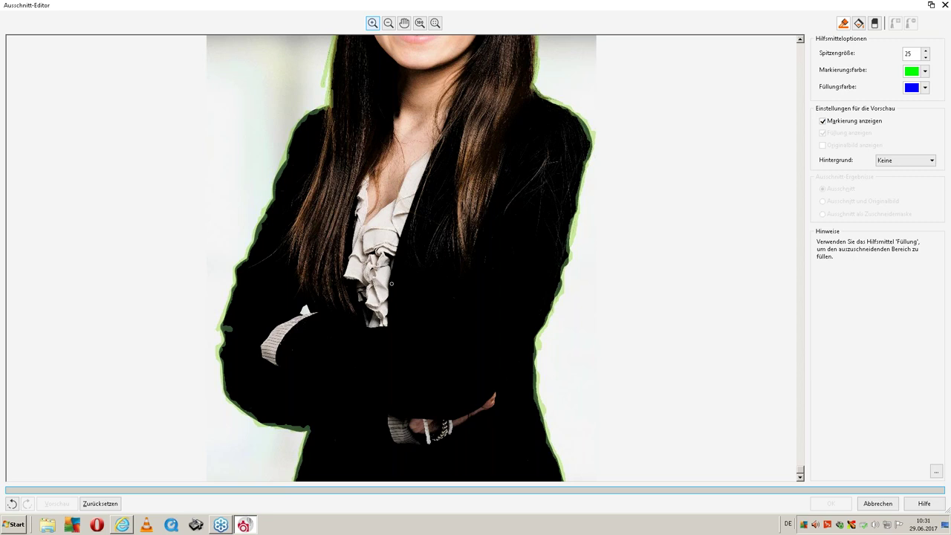
{"action": "scroll", "coordinate": [420, 327], "scroll_direction": "up", "scroll_amount": 1}
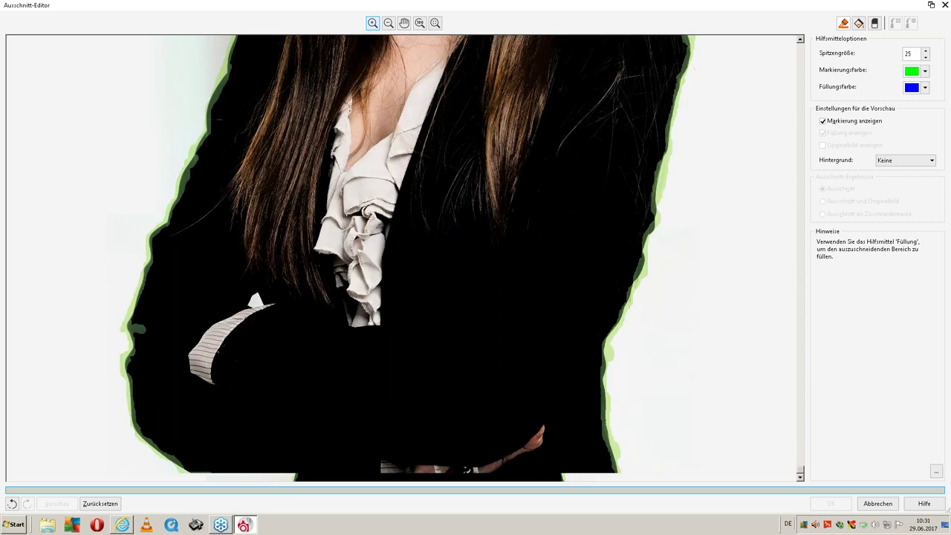
{"action": "left_click", "coordinate": [875, 23]}
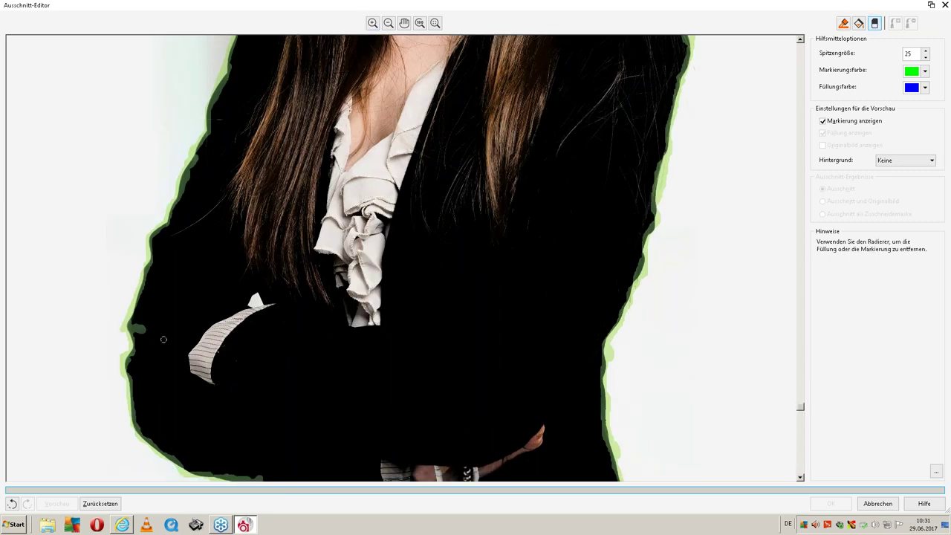
Erase stray outline along the left jacket edge and the jacket's bottom
{"action": "mouse_move", "coordinate": [147, 327]}
{"action": "left_mouse_down"}
{"action": "mouse_move", "coordinate": [139, 336]}
{"action": "mouse_move", "coordinate": [231, 436]}
{"action": "left_mouse_up"}
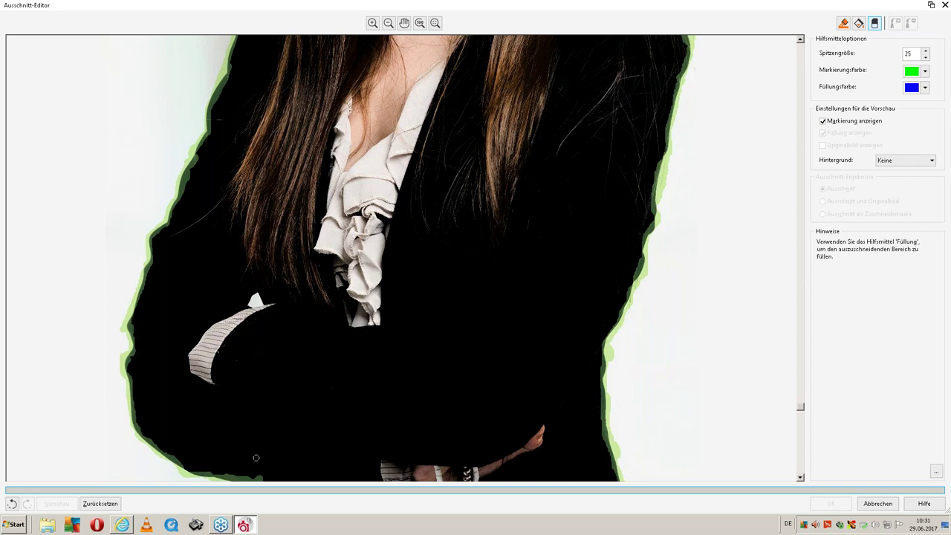
{"action": "left_click_drag", "start_coordinate": [254, 468], "coordinate": [252, 470]}
{"action": "left_click", "coordinate": [844, 23]}
Fill the enclosed figure to mark the woman as the area to keep
{"action": "scroll", "coordinate": [618, 395], "scroll_direction": "up", "scroll_amount": 1}
{"action": "scroll", "coordinate": [613, 253], "scroll_direction": "up", "scroll_amount": 2}
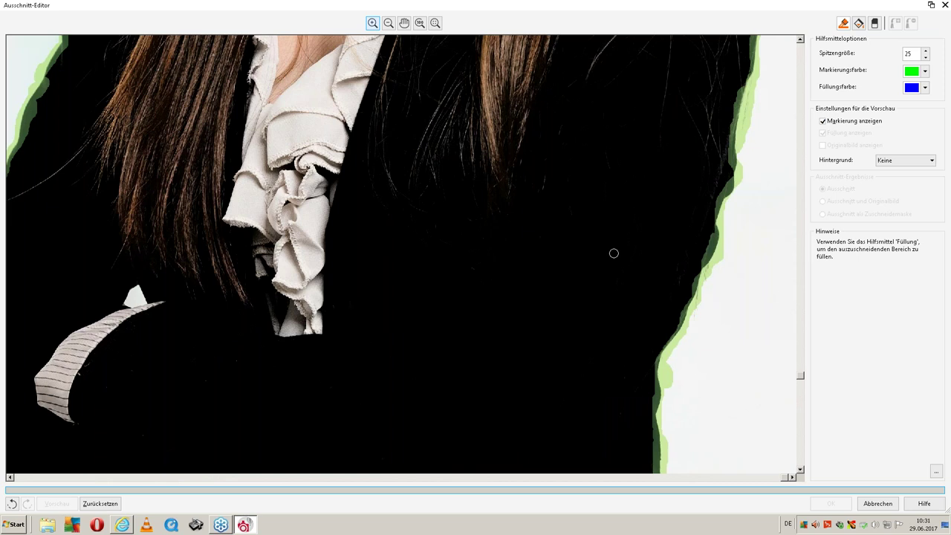
{"action": "scroll", "coordinate": [614, 253], "scroll_direction": "down", "scroll_amount": 3}
{"action": "left_click", "coordinate": [859, 23]}
{"action": "left_click", "coordinate": [439, 72]}
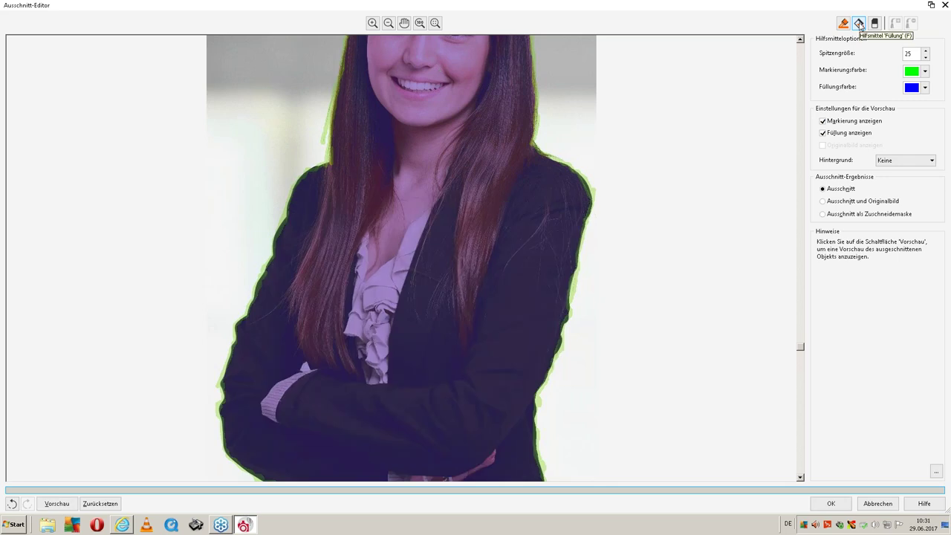
{"action": "mouse_move", "coordinate": [801, 346]}
{"action": "left_mouse_down"}
{"action": "mouse_move", "coordinate": [810, 143]}
{"action": "mouse_move", "coordinate": [770, 50]}
{"action": "left_mouse_up"}
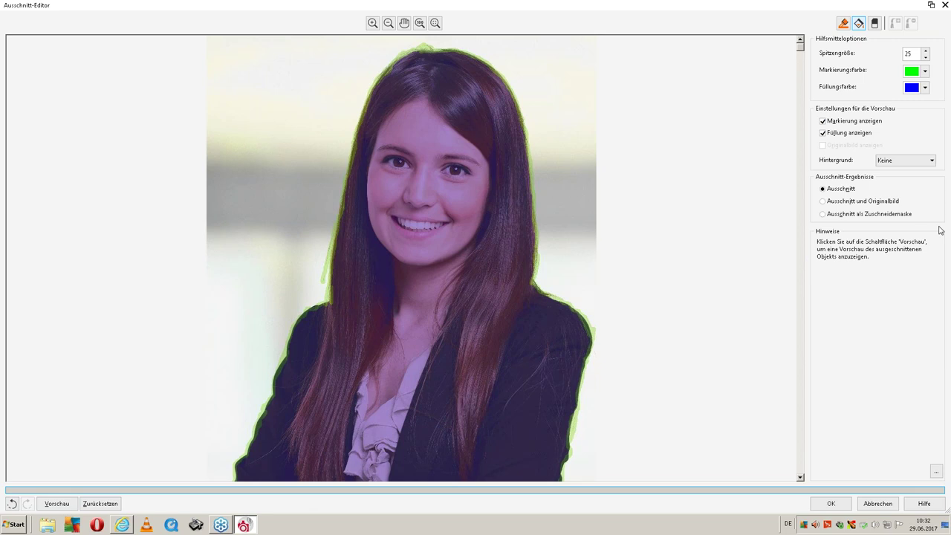
Set the preview Hintergrund to Graustufen and preview the cutout
{"action": "left_click", "coordinate": [931, 160]}
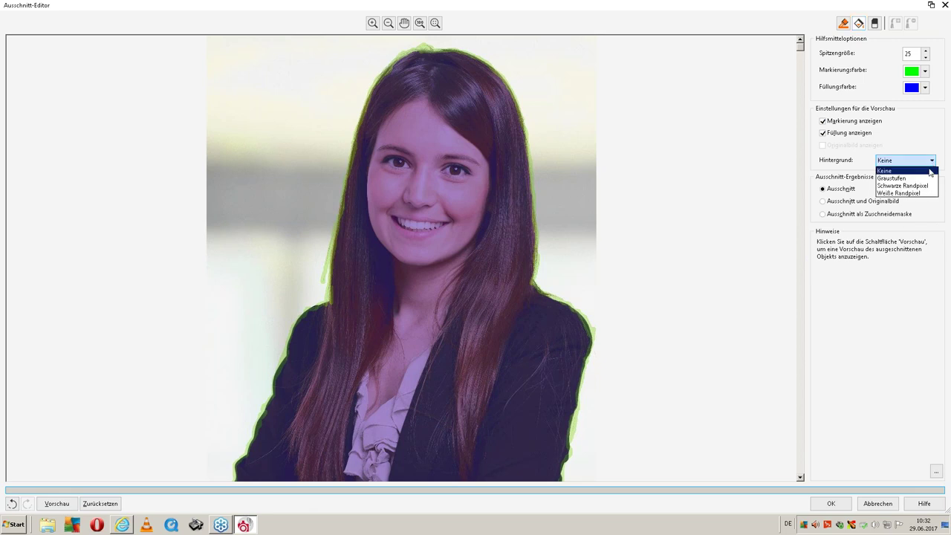
{"action": "left_click", "coordinate": [919, 180]}
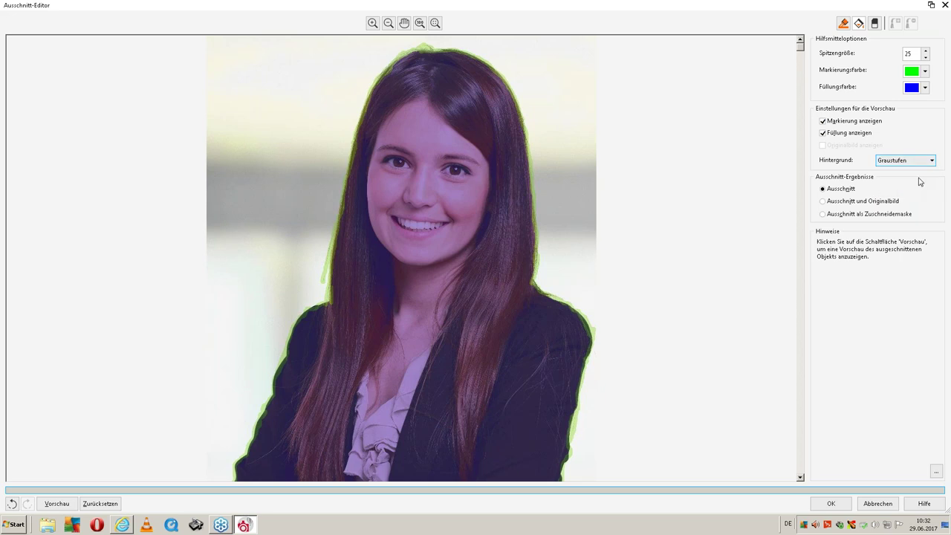
{"action": "left_click", "coordinate": [58, 505]}
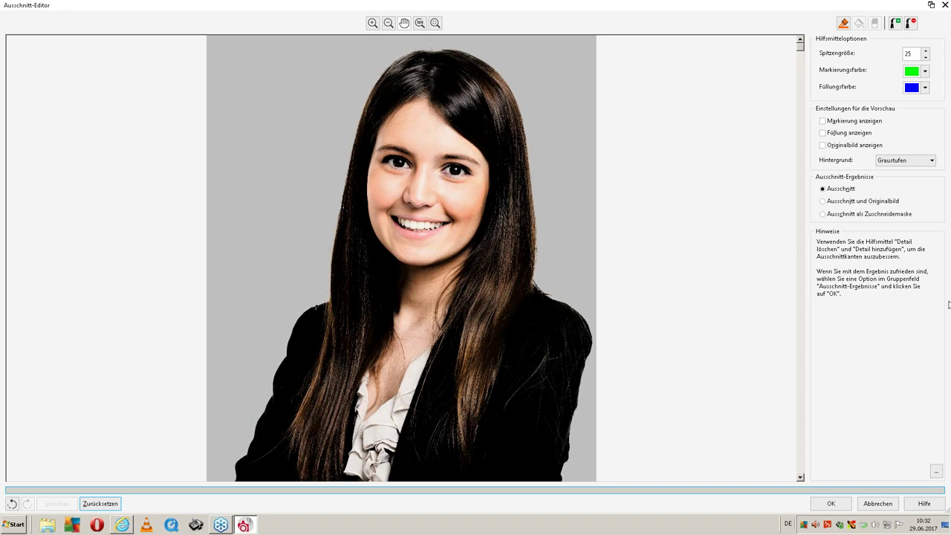
Zoom into the grey-background cutout preview to inspect the jacket and hair edges
{"action": "left_click", "coordinate": [420, 23]}
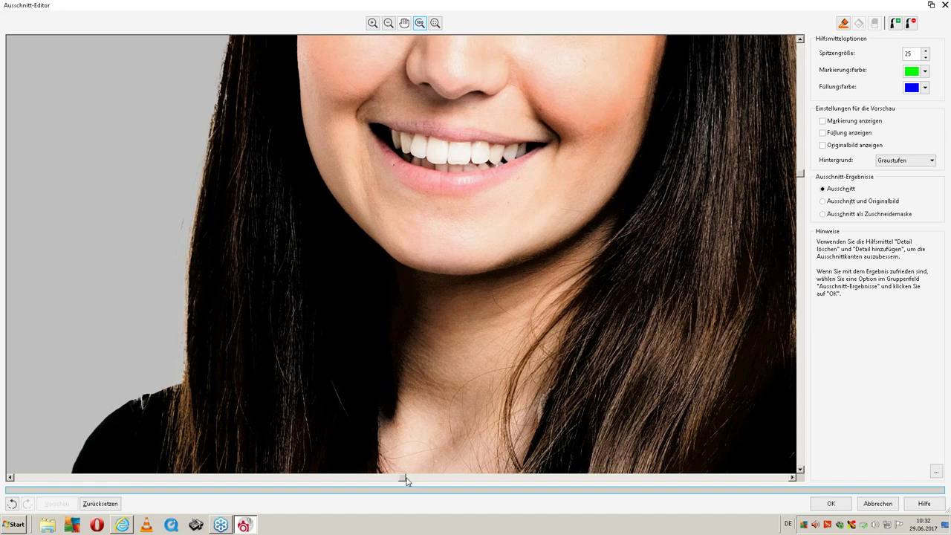
{"action": "left_click_drag", "start_coordinate": [406, 477], "coordinate": [805, 477]}
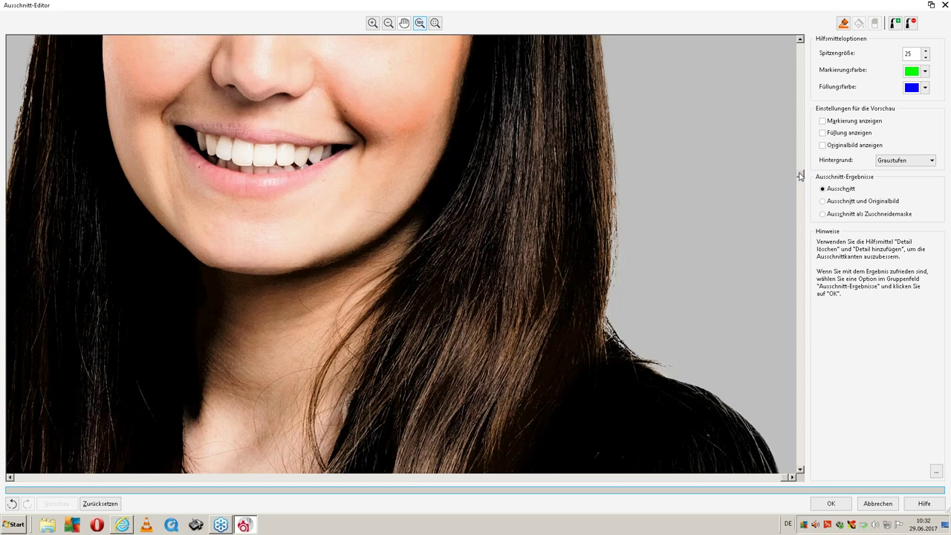
{"action": "left_click_drag", "start_coordinate": [800, 175], "coordinate": [799, 38]}
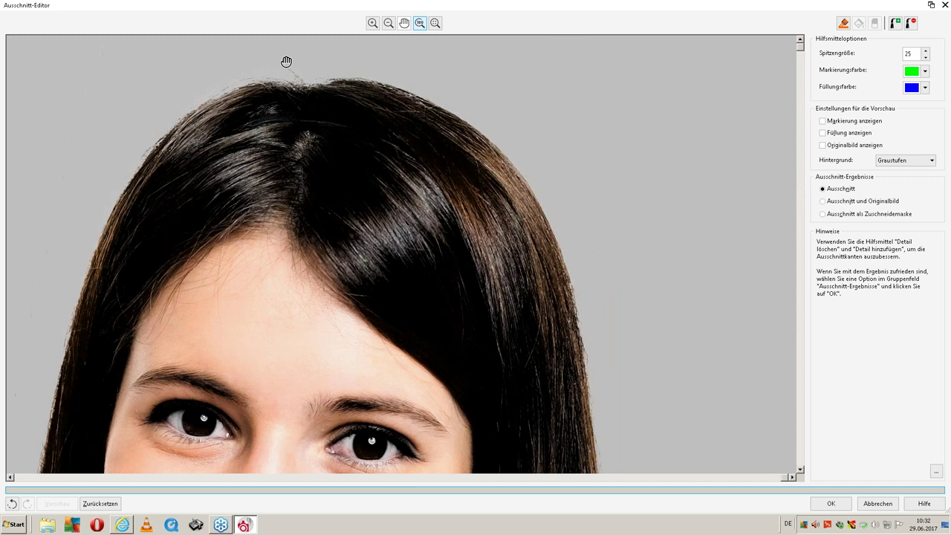
{"action": "scroll", "coordinate": [408, 149], "scroll_direction": "up", "scroll_amount": 2}
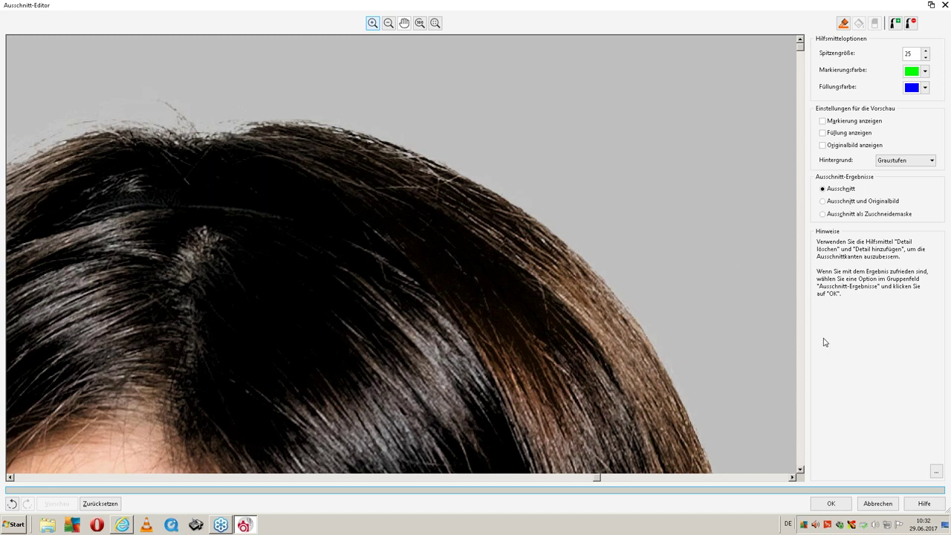
{"action": "scroll", "coordinate": [789, 318], "scroll_direction": "down", "scroll_amount": 1}
{"action": "scroll", "coordinate": [786, 317], "scroll_direction": "down", "scroll_amount": 1}
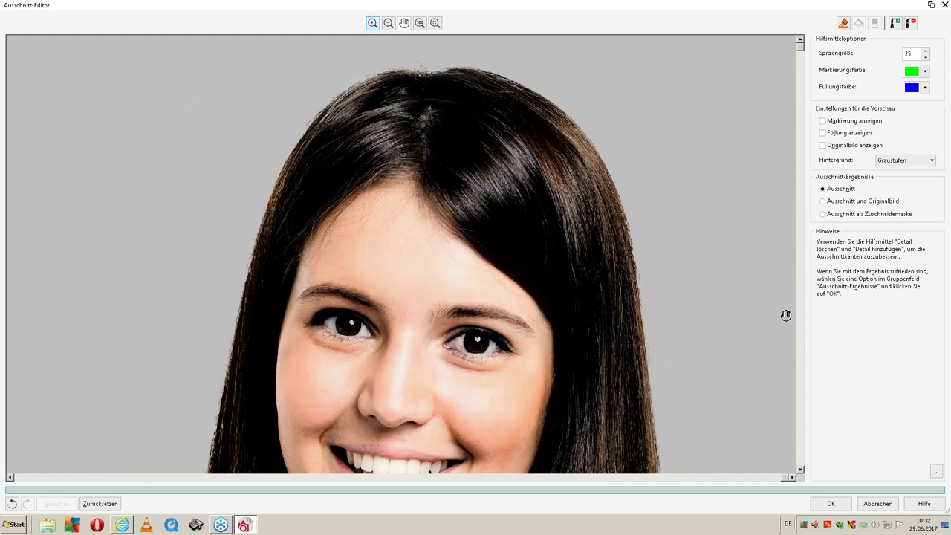
{"action": "scroll", "coordinate": [786, 315], "scroll_direction": "down", "scroll_amount": 2}
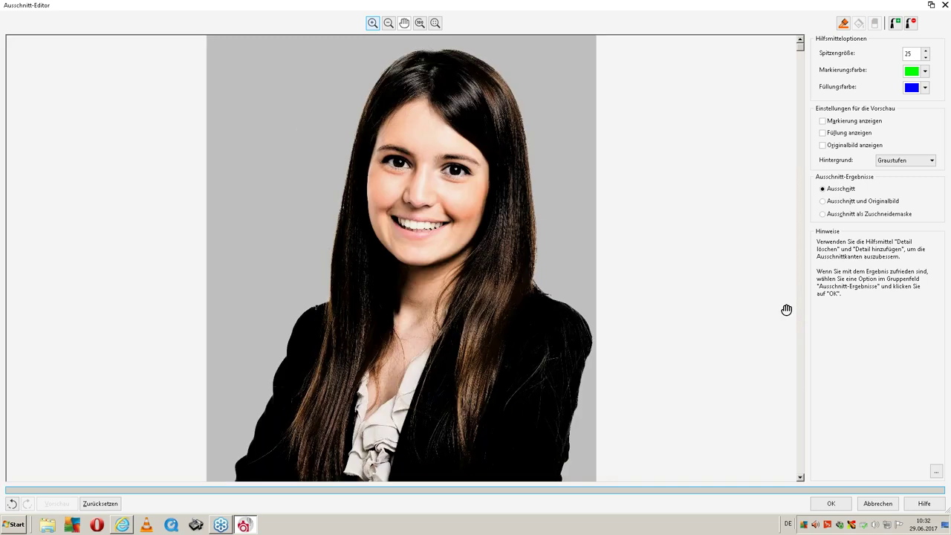
{"action": "scroll", "coordinate": [787, 309], "scroll_direction": "up", "scroll_amount": 3}
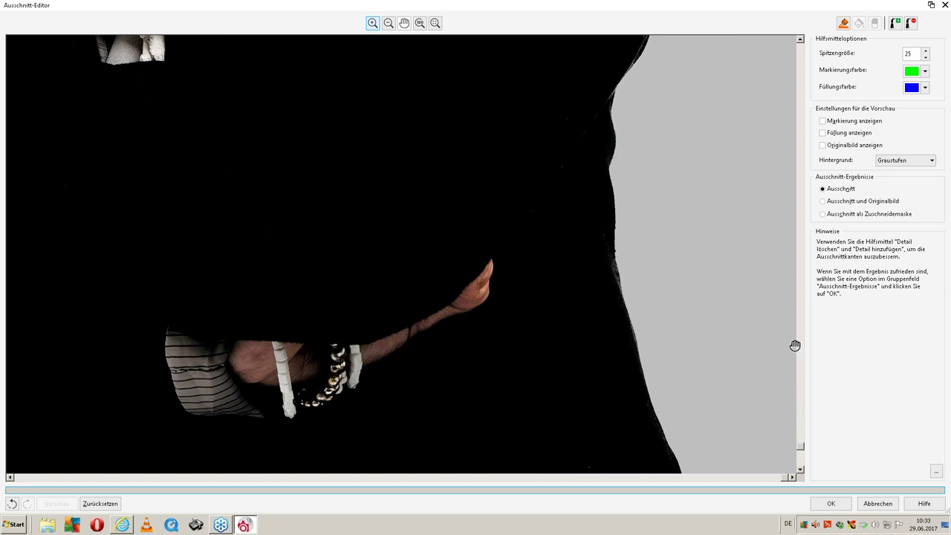
Paint back missing detail along the image edge with Detail hinzufügen
{"action": "left_click_drag", "start_coordinate": [801, 446], "coordinate": [803, 476]}
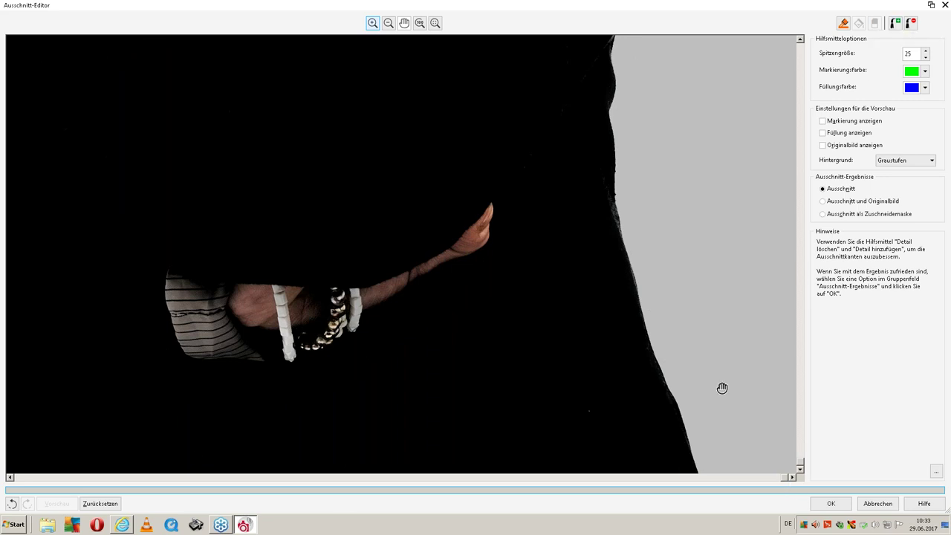
{"action": "left_click", "coordinate": [895, 23]}
{"action": "left_click_drag", "start_coordinate": [605, 211], "coordinate": [614, 224]}
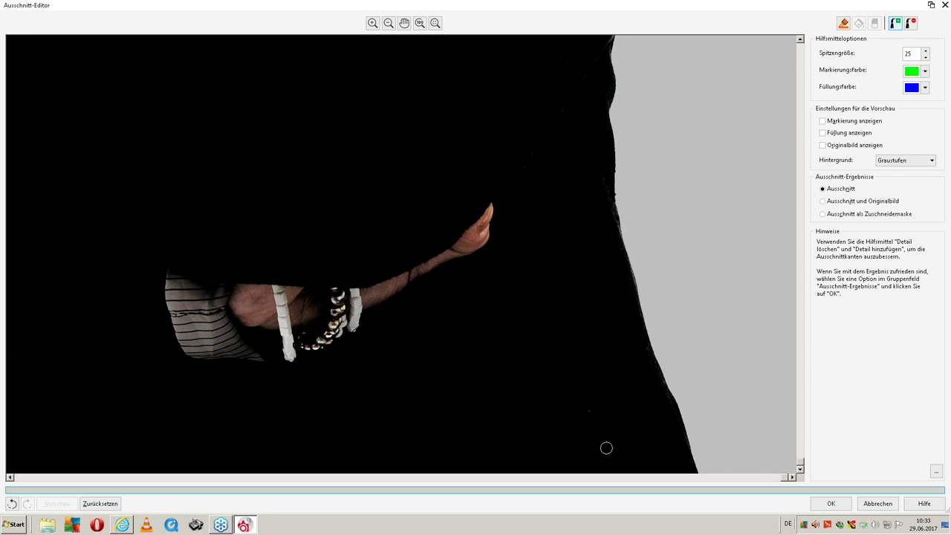
{"action": "mouse_move", "coordinate": [789, 478]}
{"action": "left_mouse_down"}
{"action": "mouse_move", "coordinate": [171, 478]}
{"action": "mouse_move", "coordinate": [160, 494]}
{"action": "left_mouse_up"}
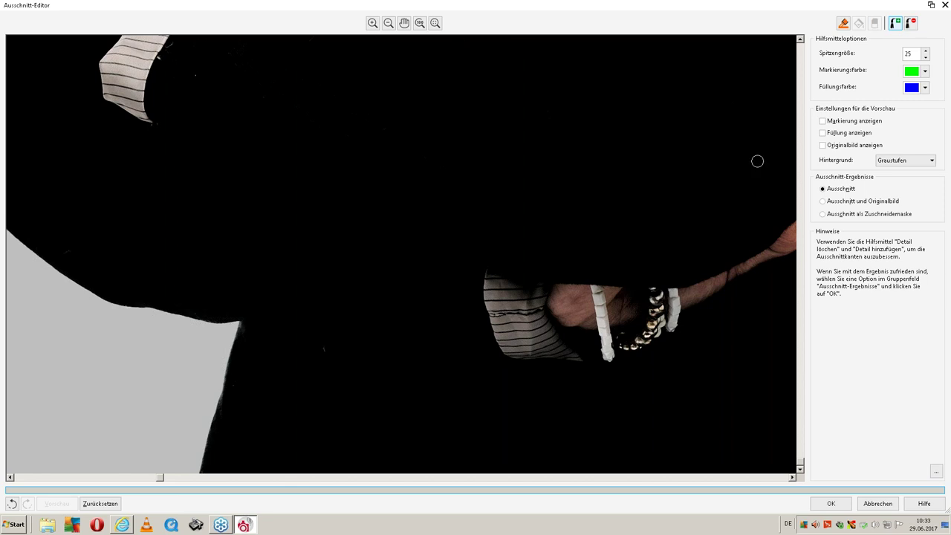
{"action": "left_click_drag", "start_coordinate": [158, 477], "coordinate": [109, 477]}
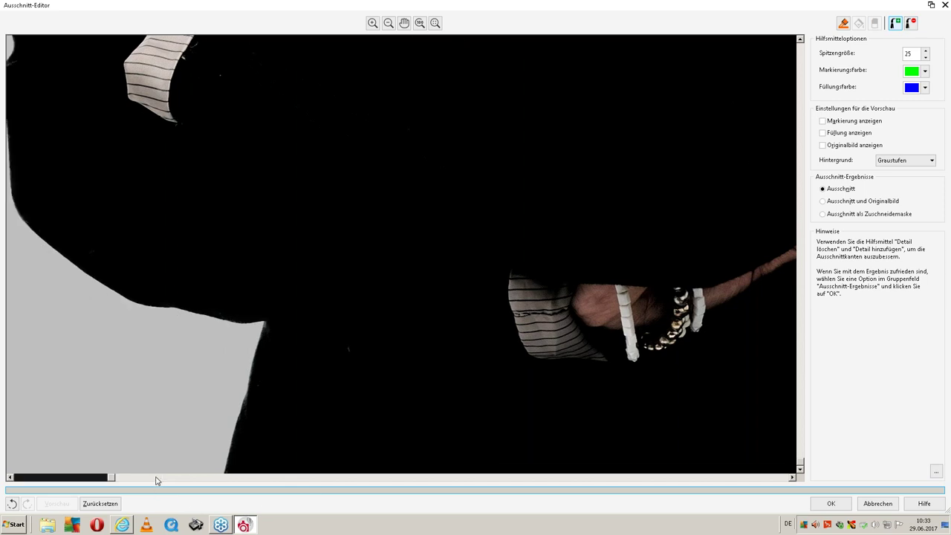
{"action": "scroll", "coordinate": [199, 161], "scroll_direction": "up", "scroll_amount": 2}
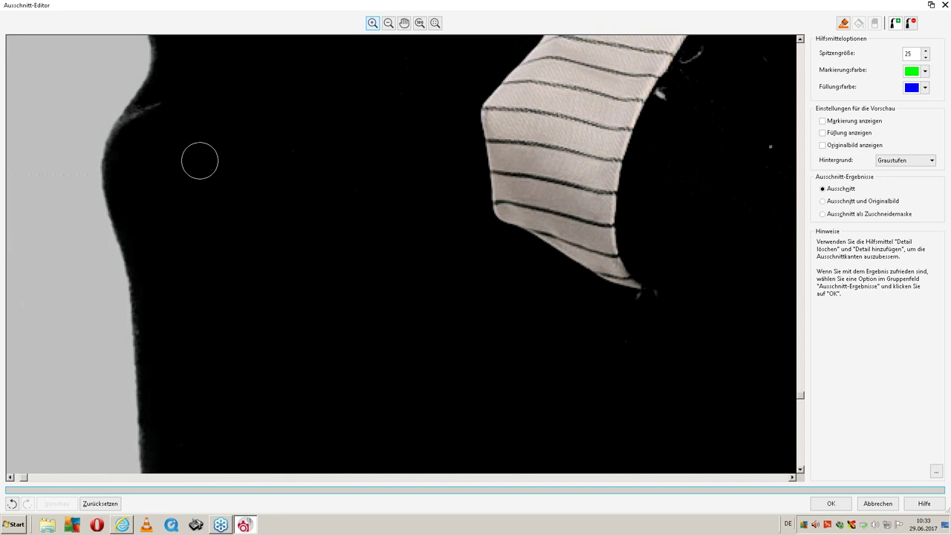
{"action": "scroll", "coordinate": [199, 161], "scroll_direction": "up", "scroll_amount": 1}
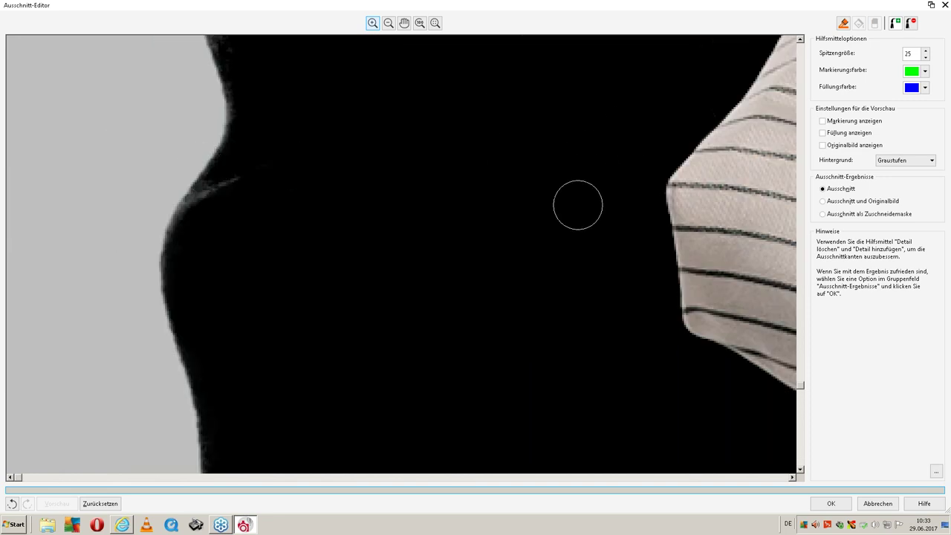
Check the hair and jacket outlines at several zoom levels, then accept the cutout
{"action": "left_click", "coordinate": [895, 23]}
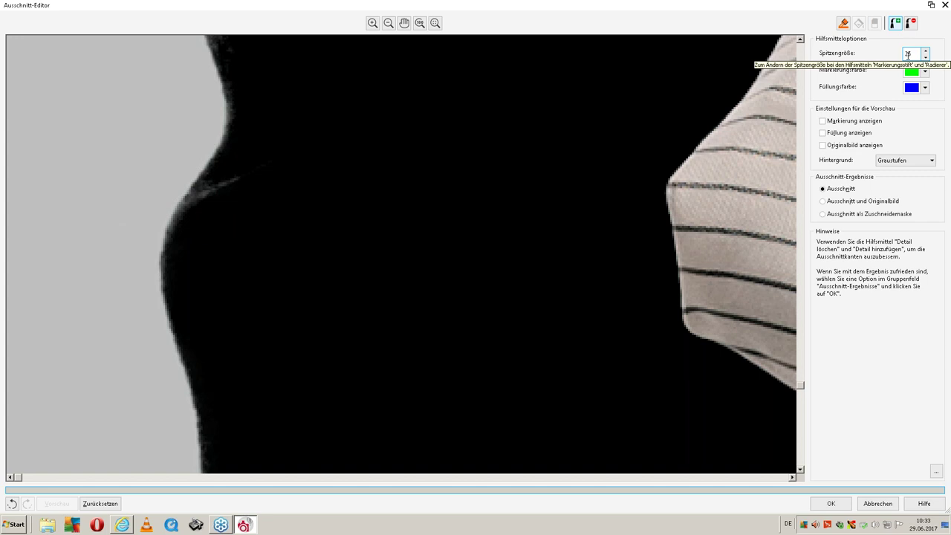
{"action": "scroll", "coordinate": [319, 108], "scroll_direction": "up", "scroll_amount": 1}
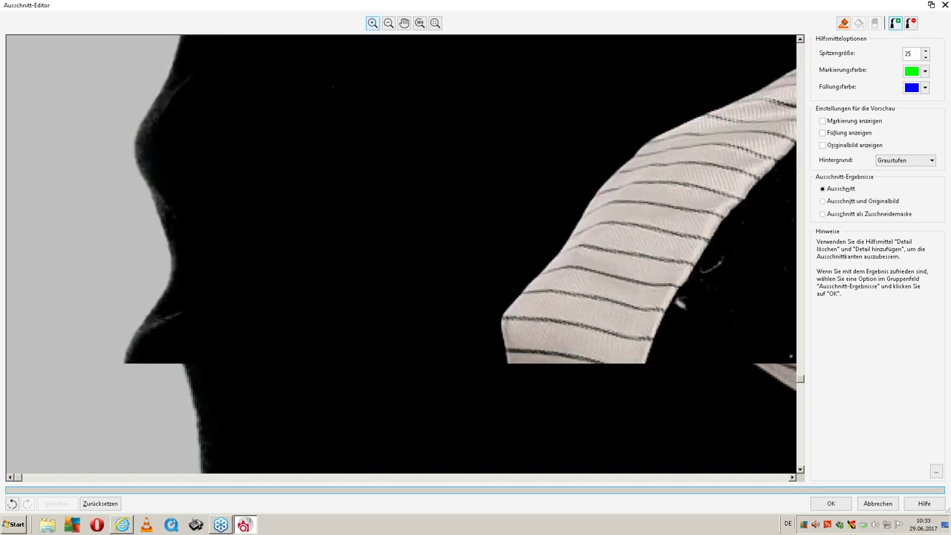
{"action": "scroll", "coordinate": [223, 149], "scroll_direction": "down", "scroll_amount": 1}
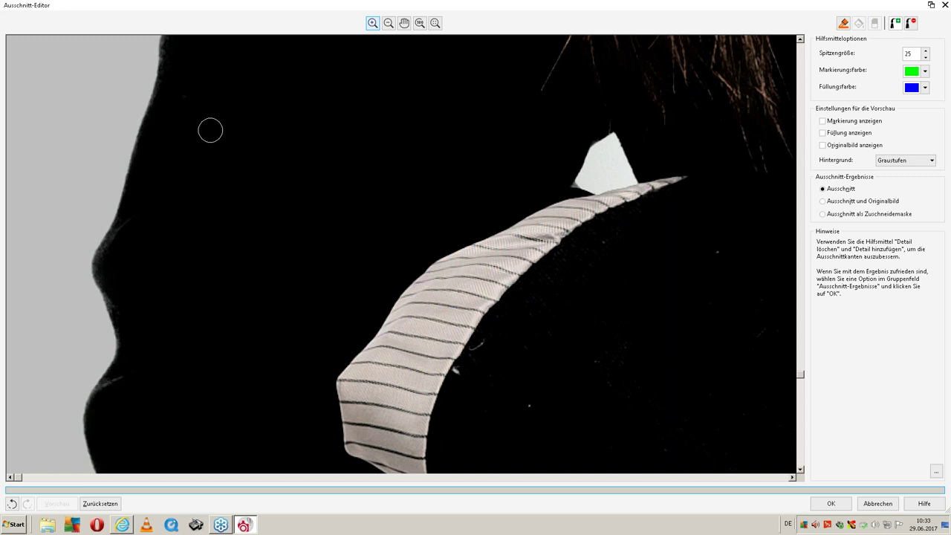
{"action": "scroll", "coordinate": [212, 138], "scroll_direction": "up", "scroll_amount": 2}
{"action": "scroll", "coordinate": [495, 151], "scroll_direction": "up", "scroll_amount": 1}
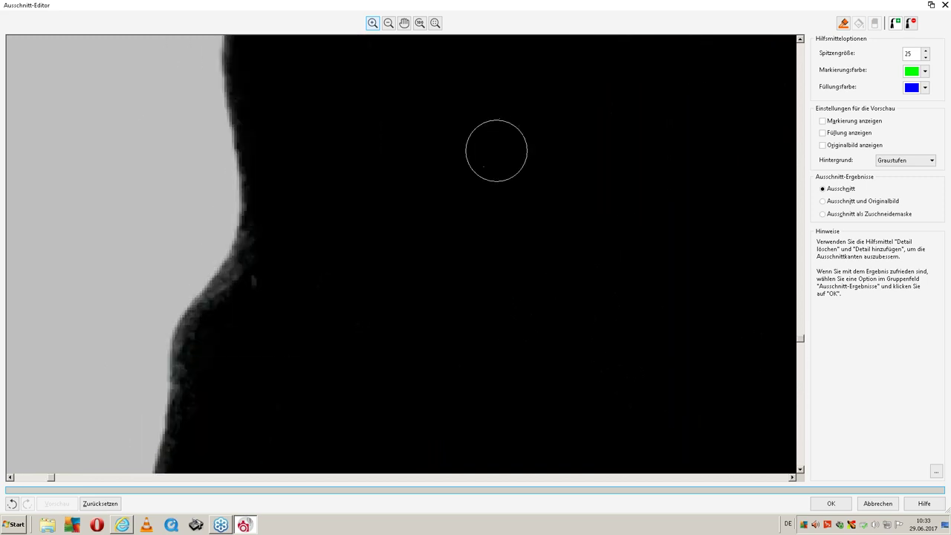
{"action": "scroll", "coordinate": [490, 155], "scroll_direction": "up", "scroll_amount": 2}
{"action": "scroll", "coordinate": [493, 159], "scroll_direction": "down", "scroll_amount": 1}
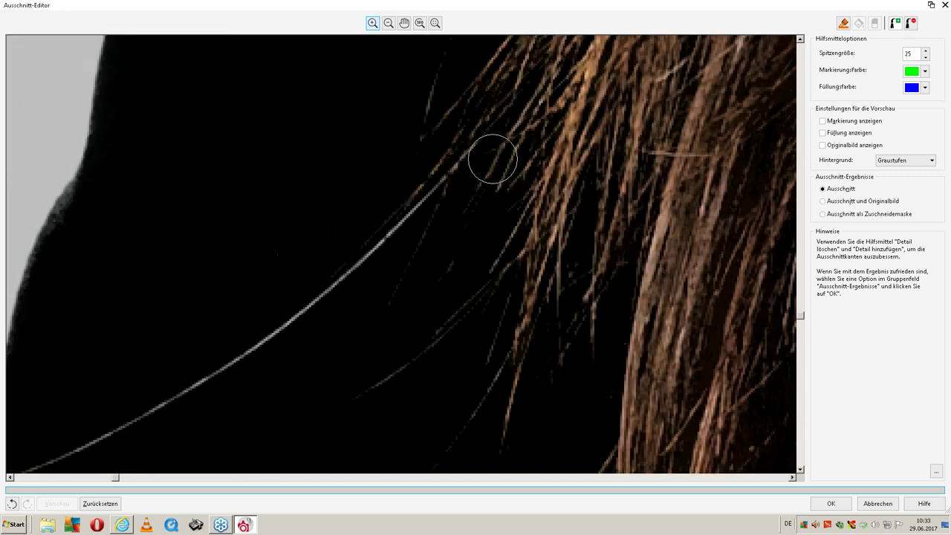
{"action": "scroll", "coordinate": [490, 158], "scroll_direction": "down", "scroll_amount": 2}
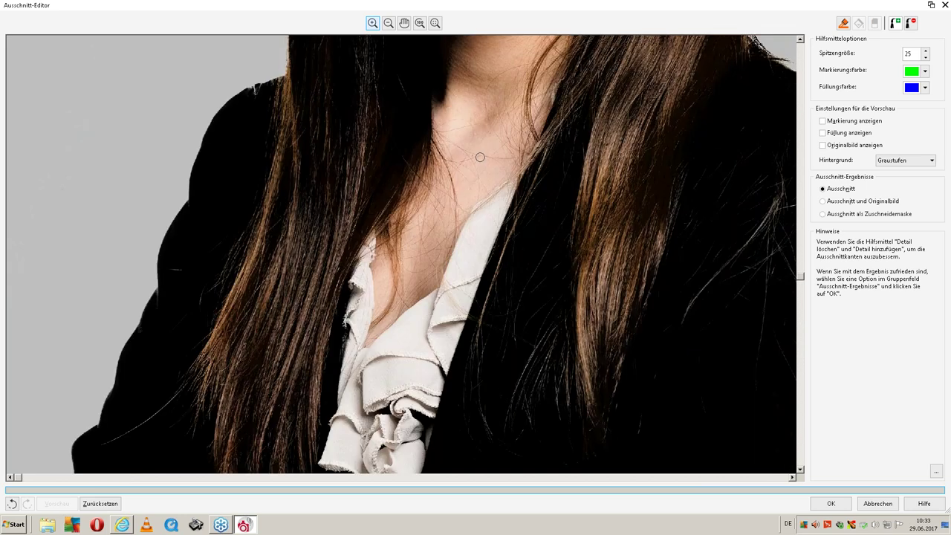
{"action": "scroll", "coordinate": [480, 157], "scroll_direction": "down", "scroll_amount": 2}
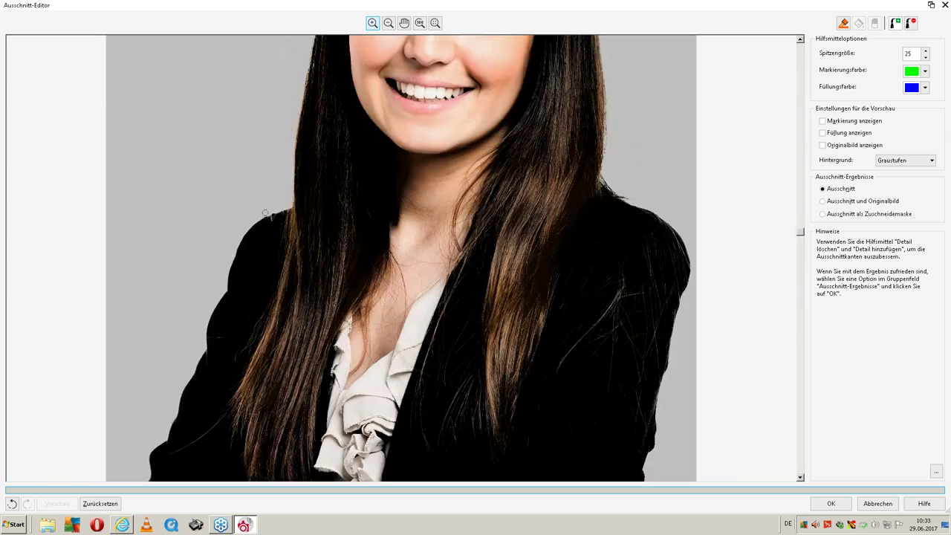
{"action": "scroll", "coordinate": [264, 214], "scroll_direction": "down", "scroll_amount": 2}
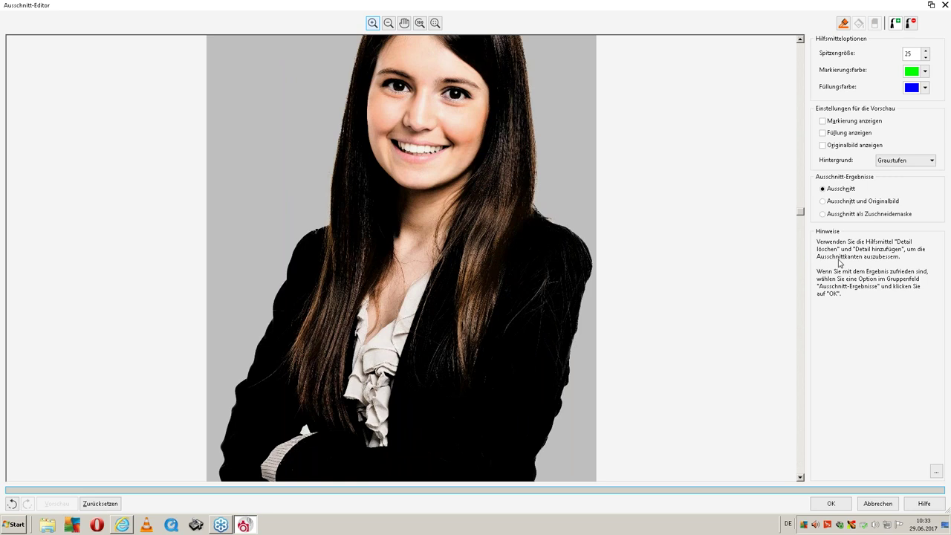
{"action": "scroll", "coordinate": [804, 261], "scroll_direction": "down", "scroll_amount": 1}
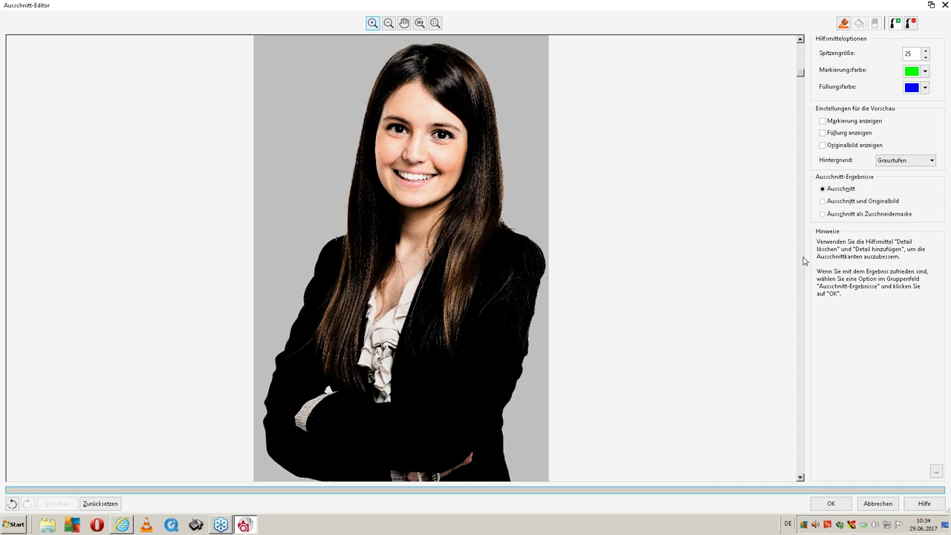
{"action": "left_click", "coordinate": [837, 505]}
Confirm the Ausschnitt-Editor with OK and fit the whole image in the window
{"action": "left_click", "coordinate": [823, 508]}
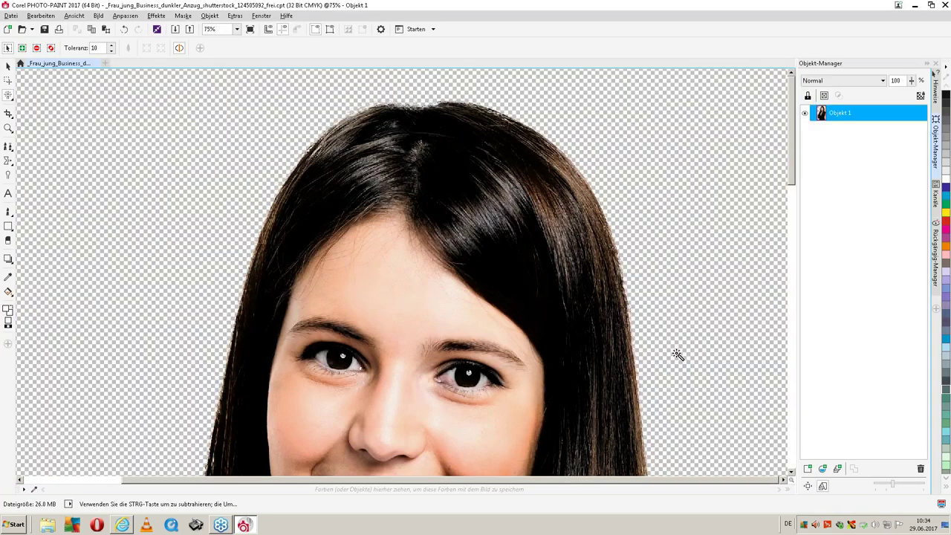
{"action": "key", "text": "F4"}
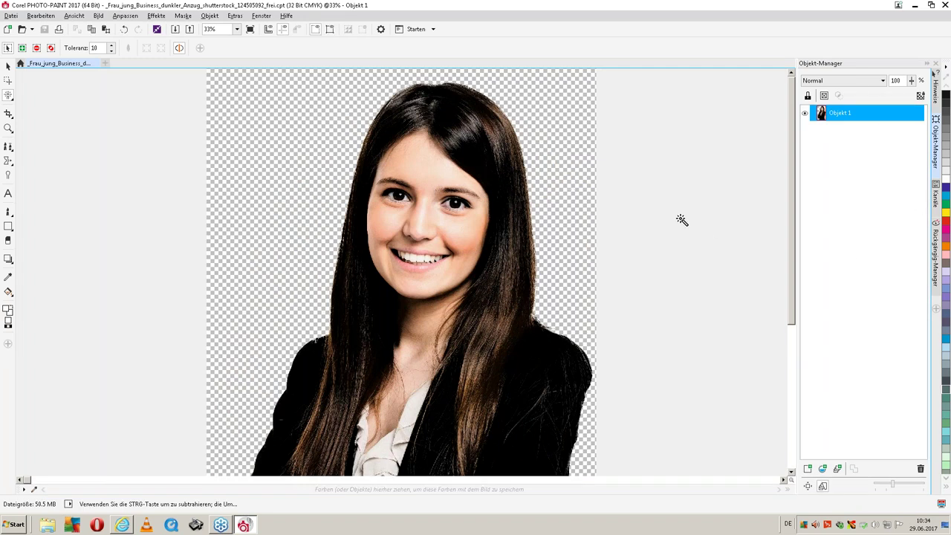
{"action": "left_click_drag", "start_coordinate": [696, 218], "coordinate": [769, 193]}
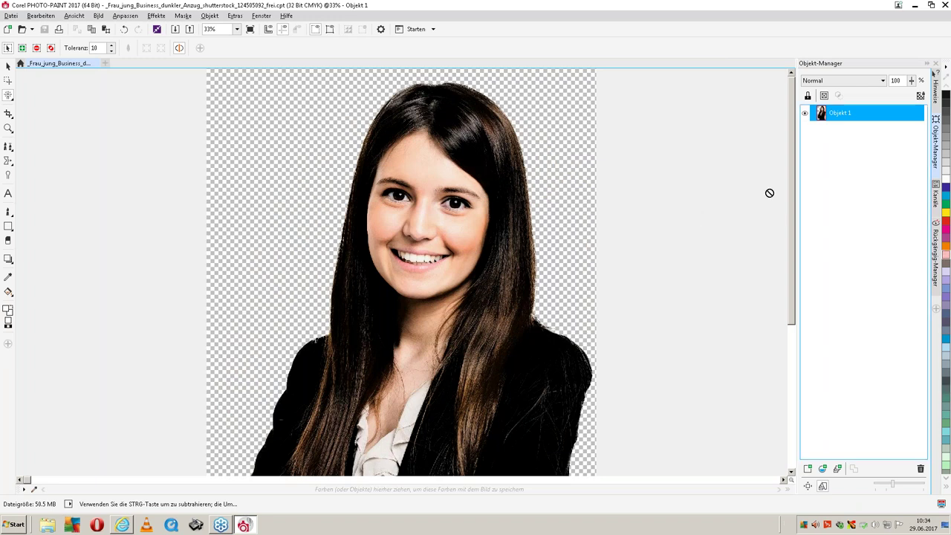
{"action": "left_click_drag", "start_coordinate": [769, 194], "coordinate": [643, 191]}
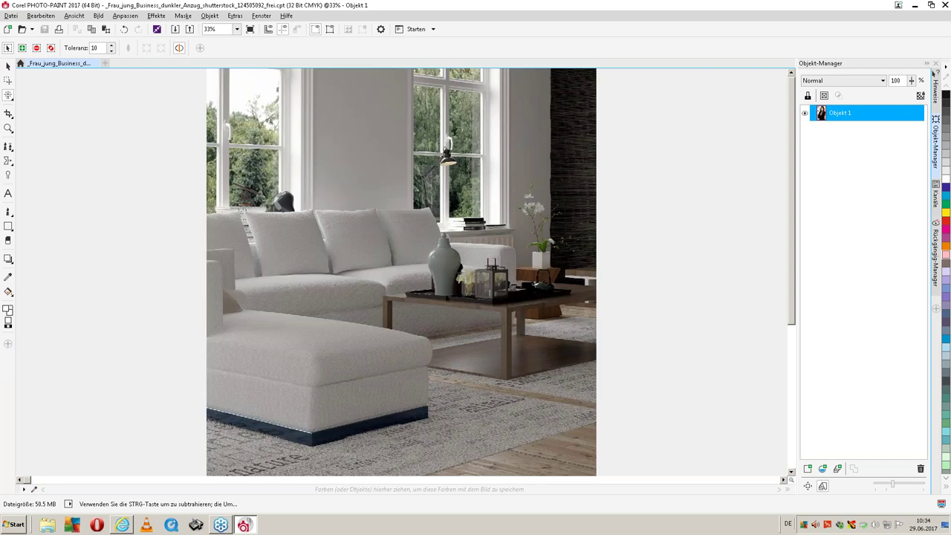
Paste the living-room photo, move it below Objekt 1, and zoom to 300% on the hair
{"action": "key", "text": "ctrl+v"}
{"action": "left_click_drag", "start_coordinate": [840, 112], "coordinate": [862, 139]}
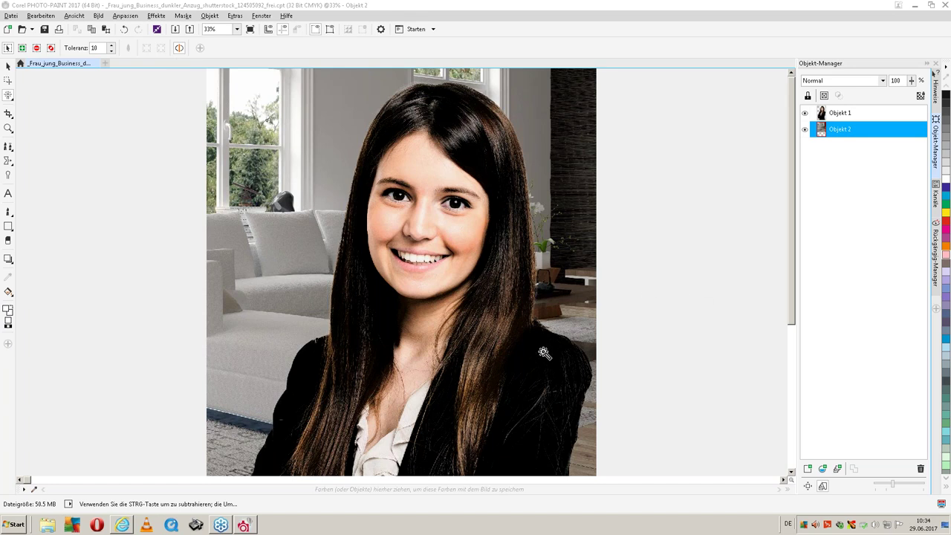
{"action": "left_click", "coordinate": [8, 129]}
{"action": "left_click", "coordinate": [324, 348]}
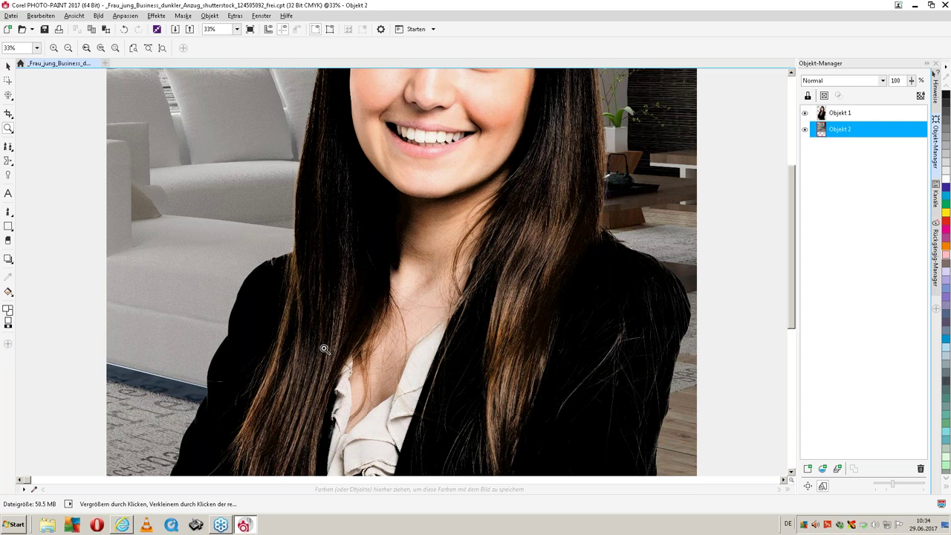
{"action": "left_click", "coordinate": [471, 305]}
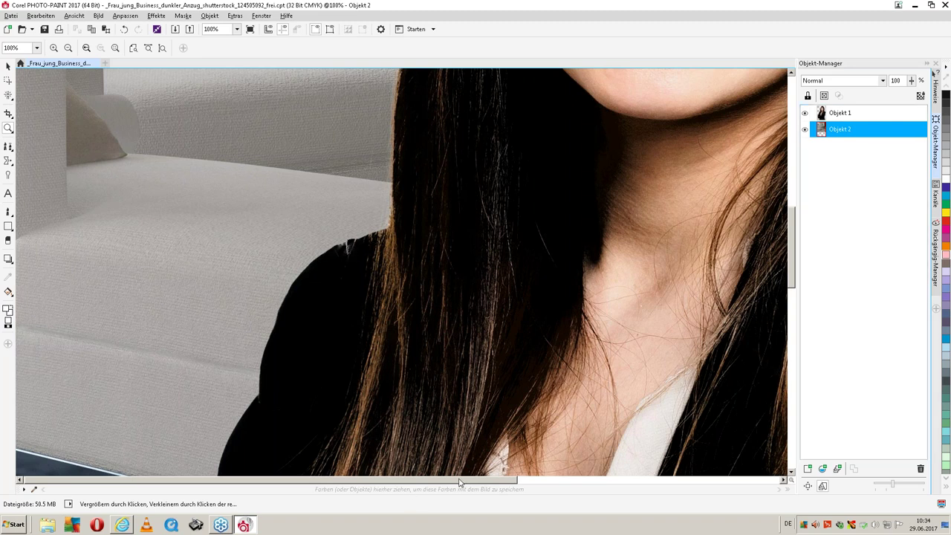
{"action": "left_click_drag", "start_coordinate": [459, 482], "coordinate": [461, 482]}
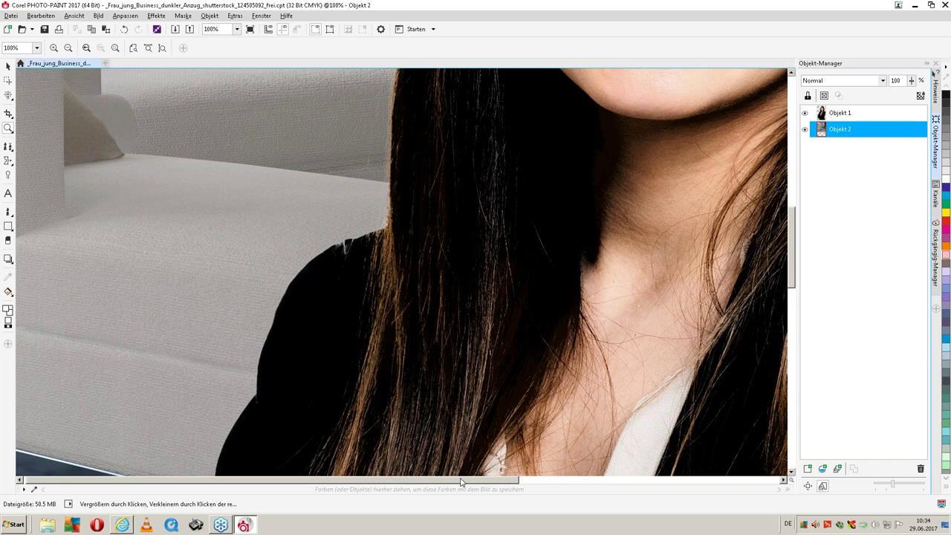
{"action": "left_click_drag", "start_coordinate": [460, 482], "coordinate": [801, 341]}
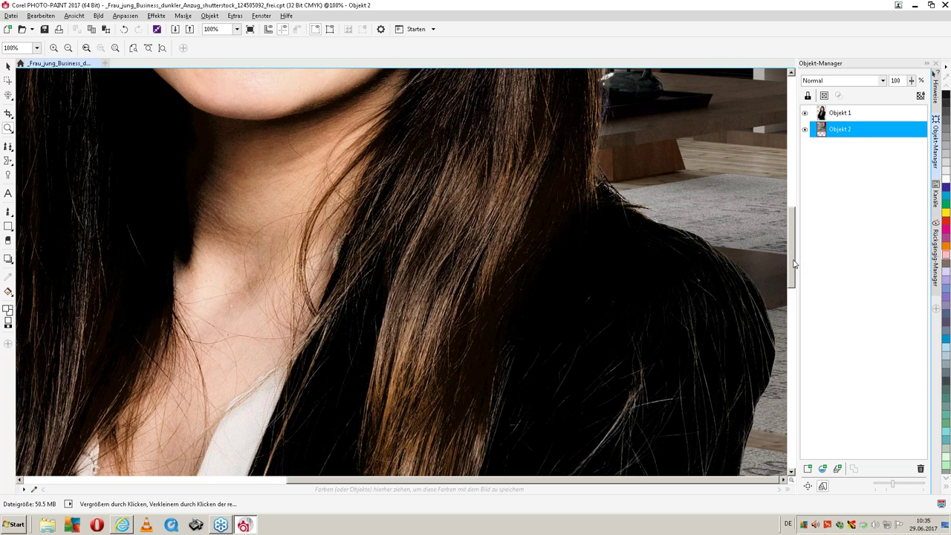
{"action": "left_click_drag", "start_coordinate": [793, 264], "coordinate": [792, 261]}
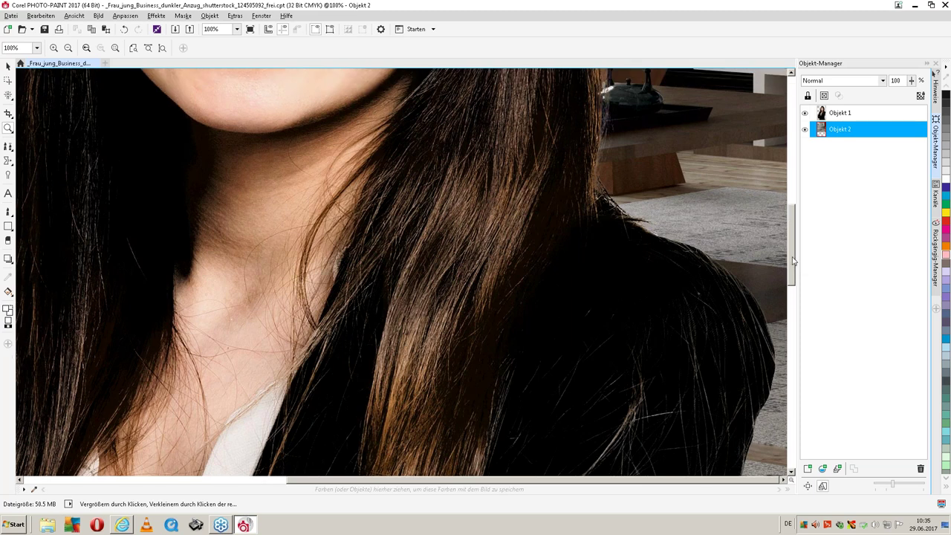
{"action": "left_click_drag", "start_coordinate": [794, 261], "coordinate": [786, 214]}
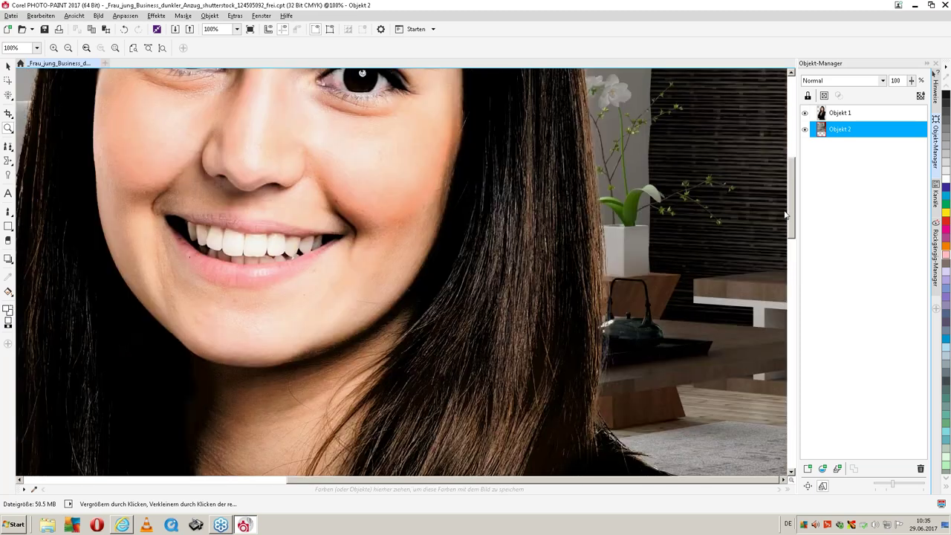
{"action": "left_click", "coordinate": [609, 450]}
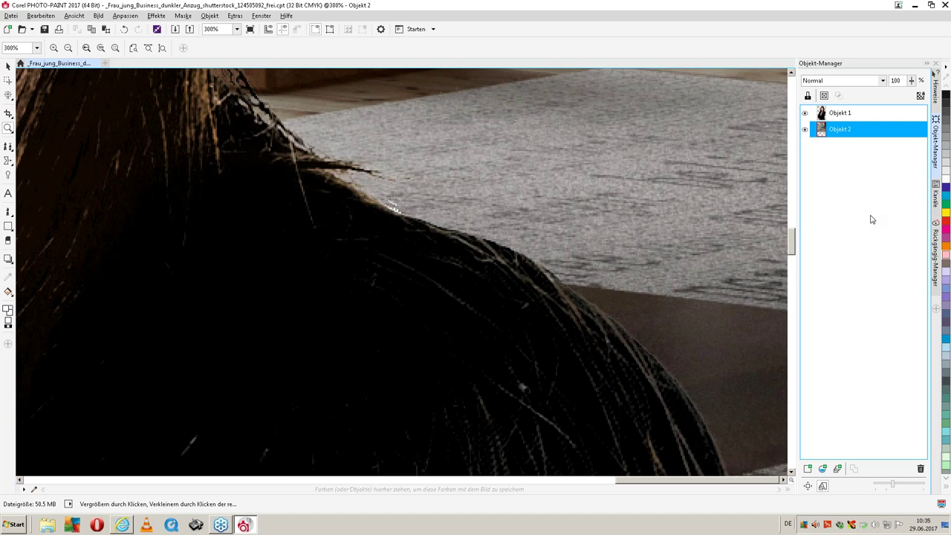
With the woman's layer hidden, apply a 3,4-pixel Gaussian blur to the background, then show her again
{"action": "left_click", "coordinate": [804, 112]}
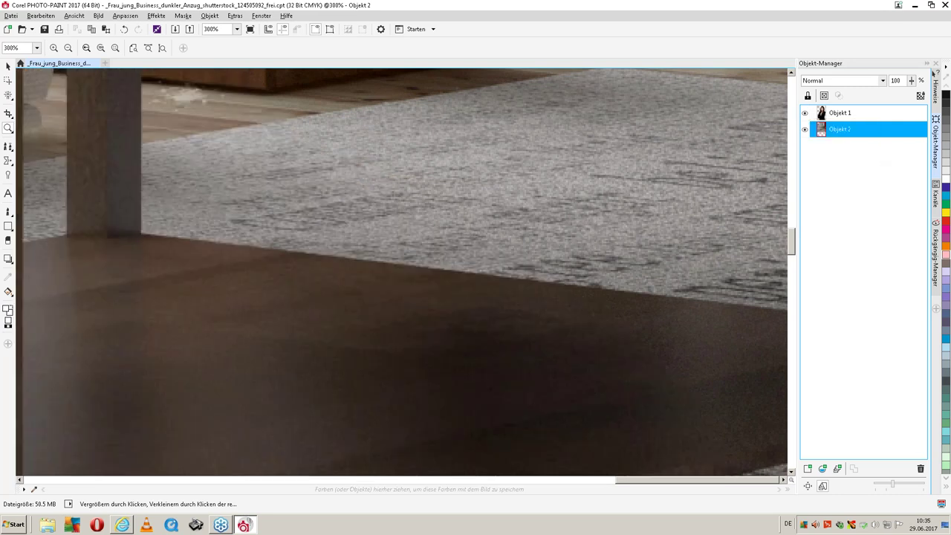
{"action": "left_click", "coordinate": [161, 18]}
{"action": "mouse_move", "coordinate": [178, 63]}
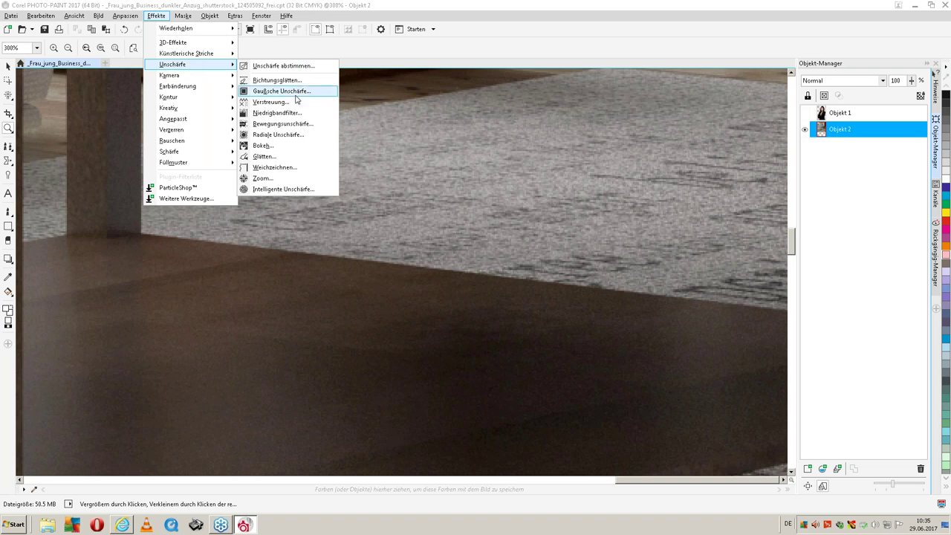
{"action": "left_click", "coordinate": [296, 93]}
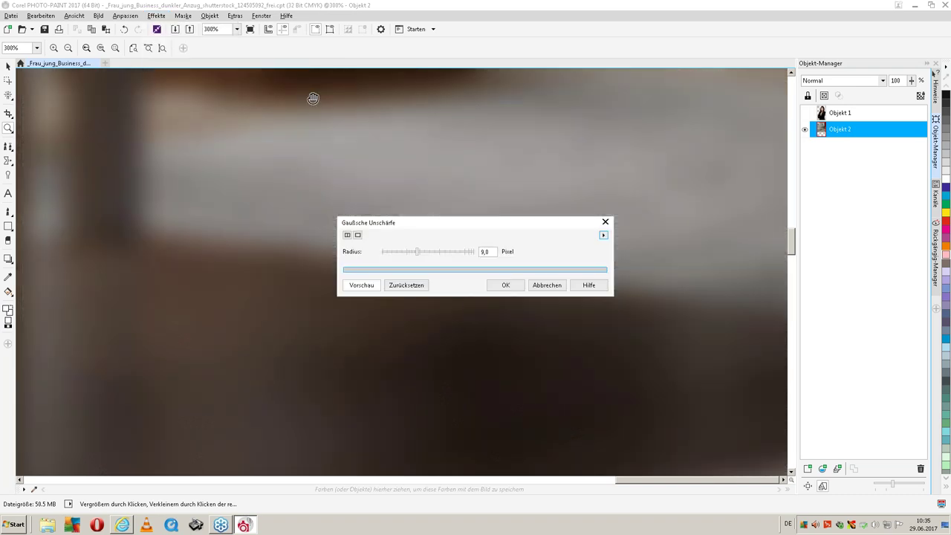
{"action": "left_click", "coordinate": [412, 254]}
{"action": "left_click", "coordinate": [394, 252]}
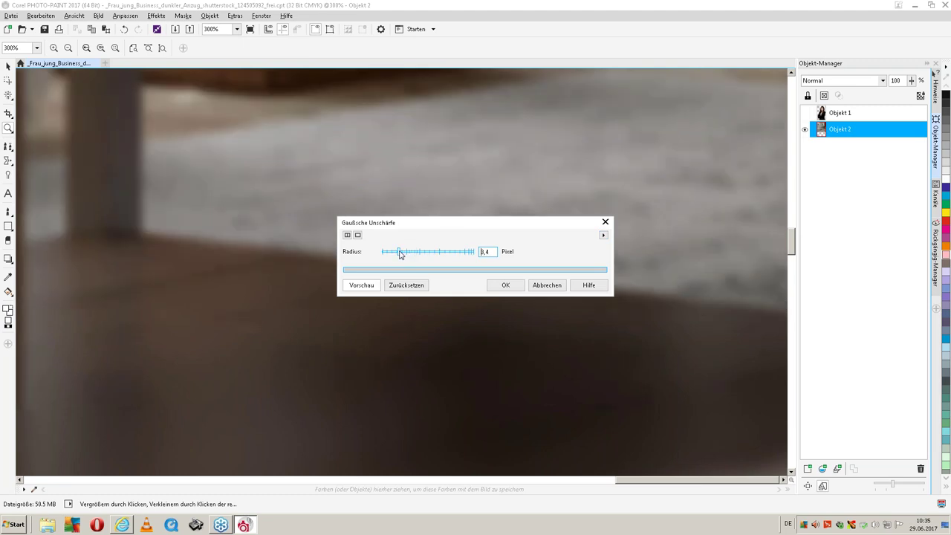
{"action": "left_click", "coordinate": [347, 235]}
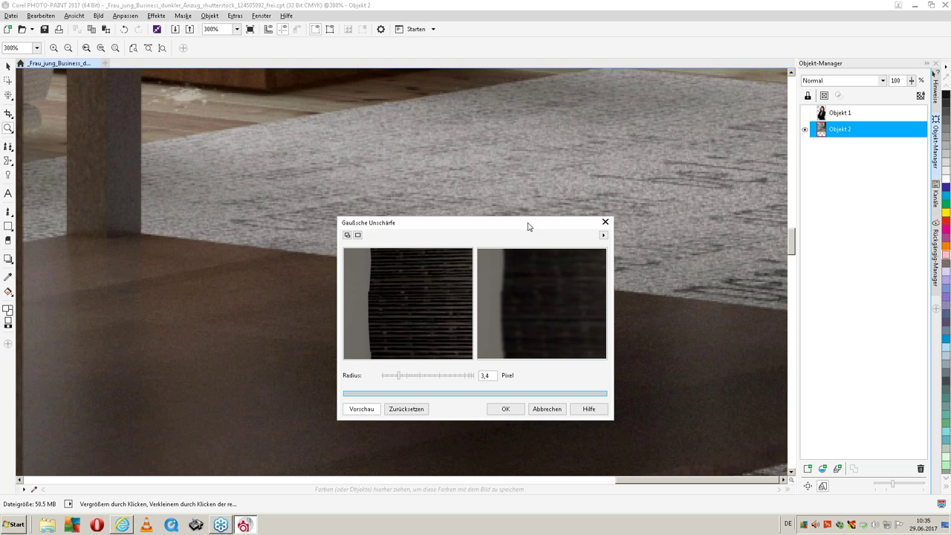
{"action": "left_click_drag", "start_coordinate": [524, 221], "coordinate": [462, 85]}
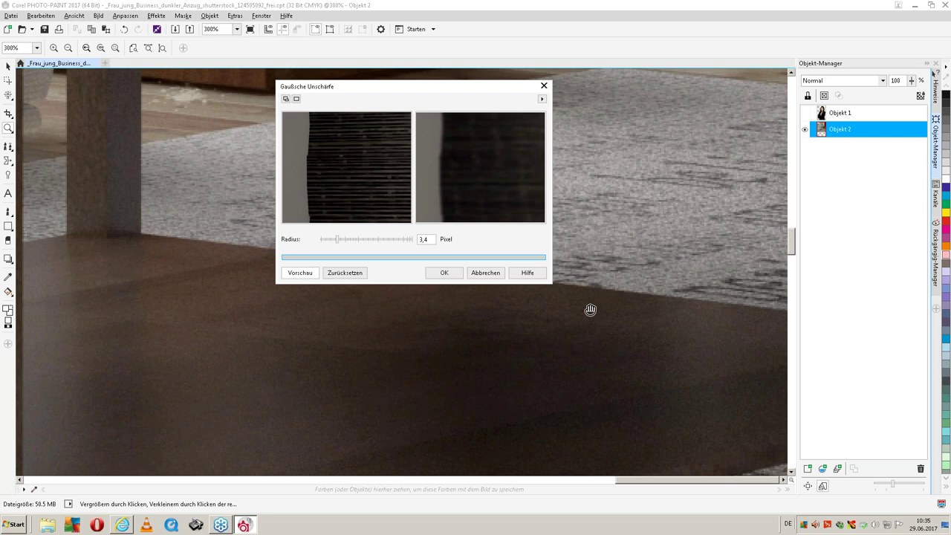
{"action": "left_click", "coordinate": [448, 272]}
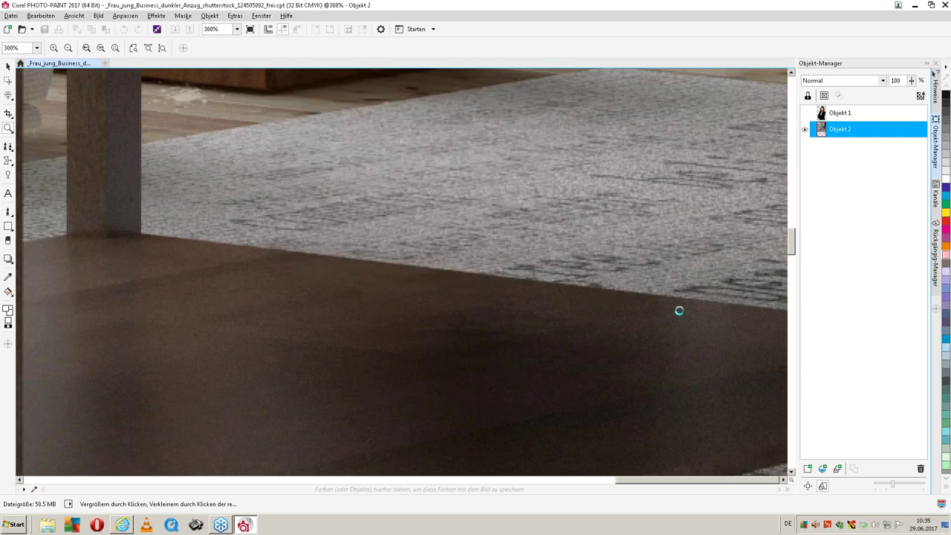
{"action": "left_click", "coordinate": [804, 113]}
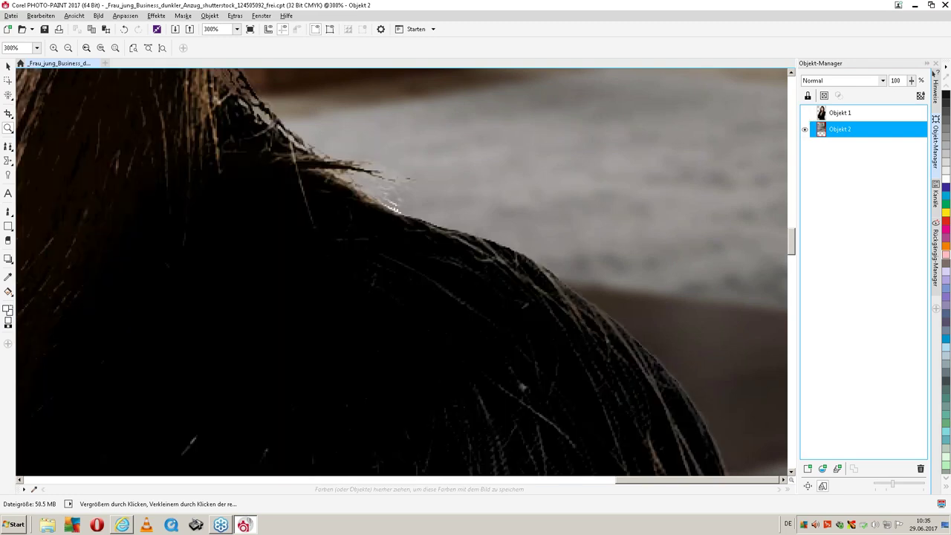
Show the woman layer, fit the view to the image, and select the living-room background
{"action": "left_click", "coordinate": [237, 29]}
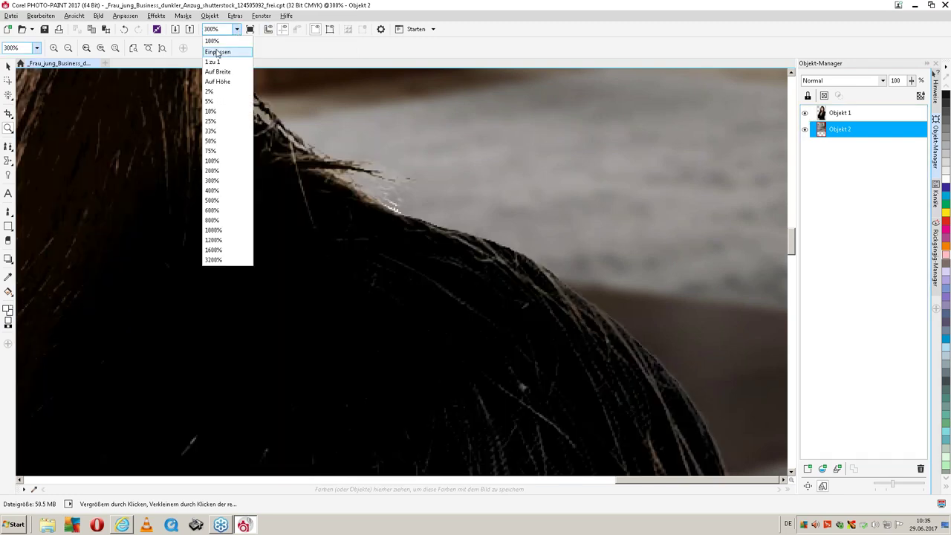
{"action": "left_click", "coordinate": [217, 52]}
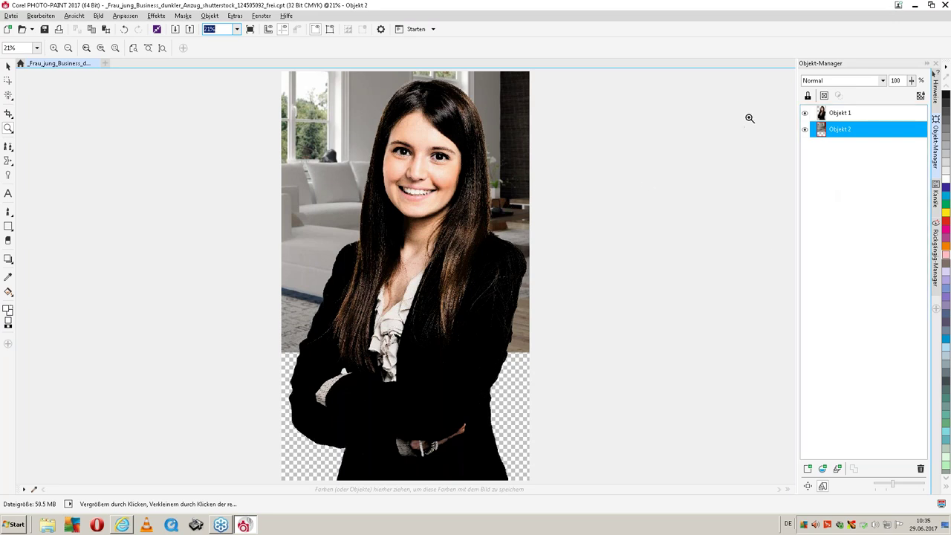
{"action": "left_click", "coordinate": [804, 112]}
{"action": "scroll", "coordinate": [426, 86], "scroll_direction": "up", "scroll_amount": 1}
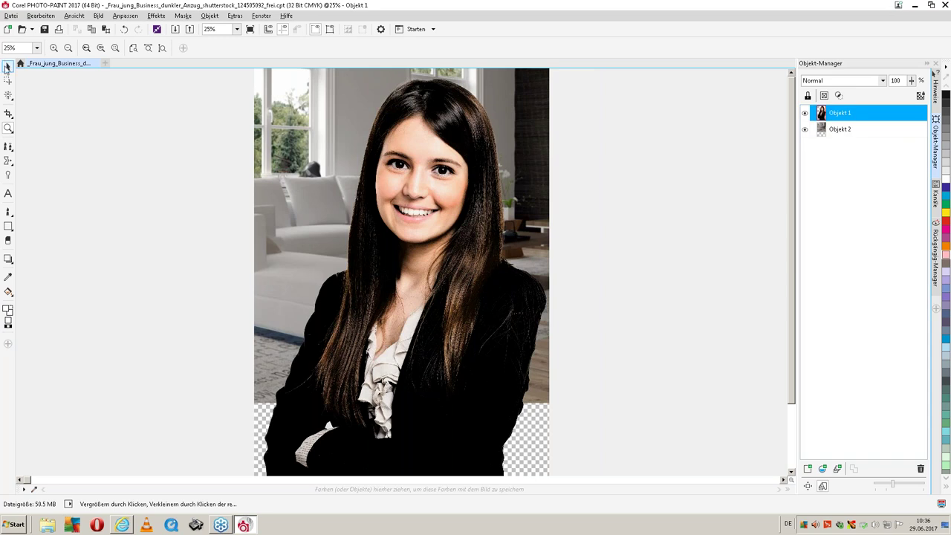
{"action": "left_click", "coordinate": [8, 66]}
{"action": "left_click", "coordinate": [450, 248]}
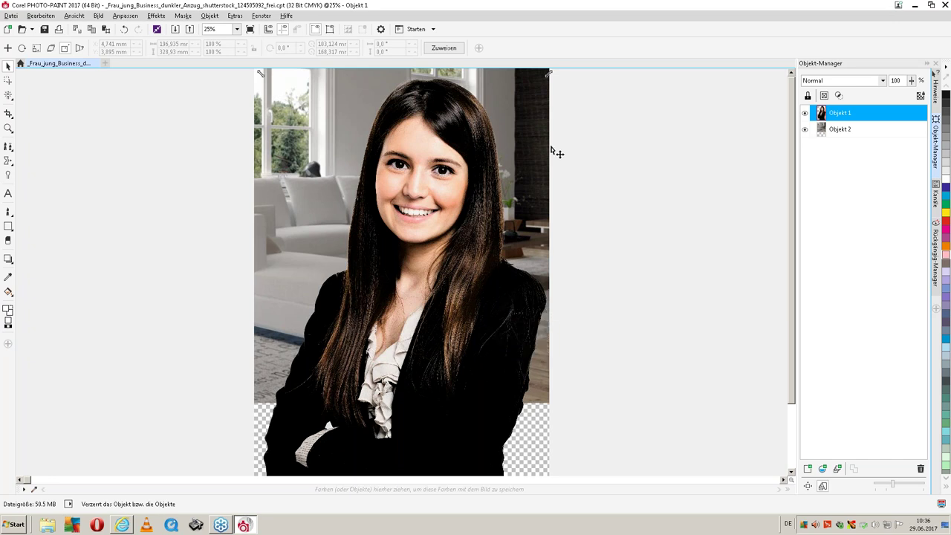
{"action": "mouse_move", "coordinate": [550, 74]}
{"action": "left_mouse_down"}
{"action": "mouse_move", "coordinate": [538, 82]}
{"action": "mouse_move", "coordinate": [526, 128]}
{"action": "mouse_move", "coordinate": [533, 170]}
{"action": "mouse_move", "coordinate": [574, 185]}
{"action": "left_mouse_up"}
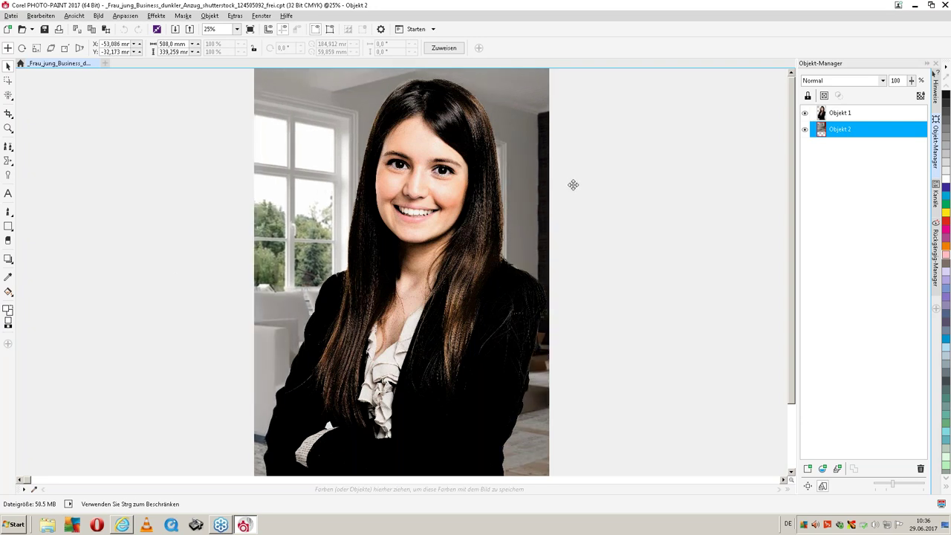
Move the living-room background up until it covers the transparent strip at the top
{"action": "scroll", "coordinate": [792, 374], "scroll_direction": "down", "scroll_amount": 1}
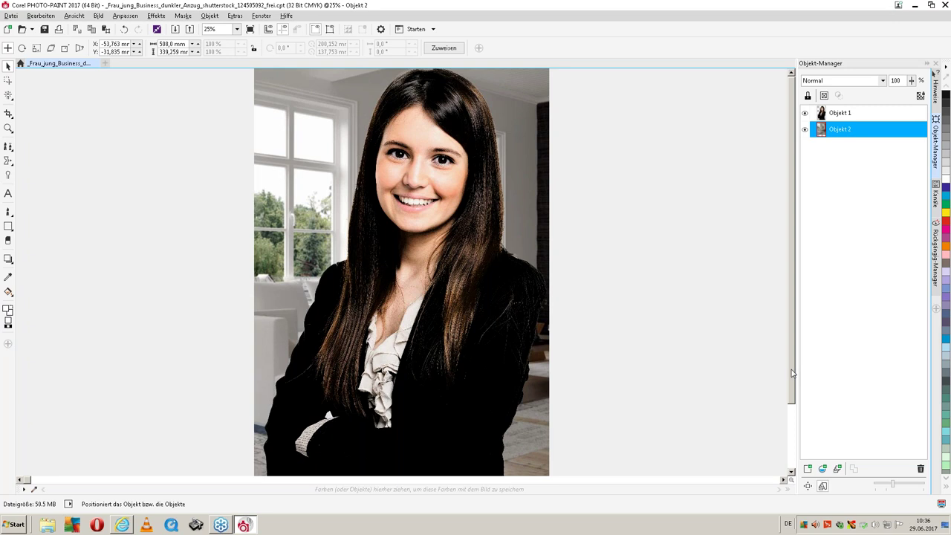
{"action": "scroll", "coordinate": [792, 373], "scroll_direction": "down", "scroll_amount": 5}
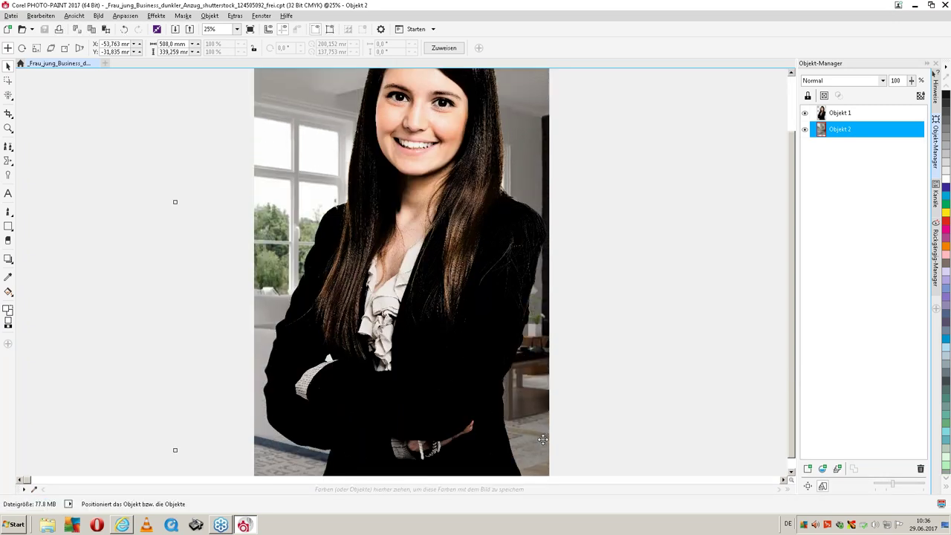
{"action": "left_click_drag", "start_coordinate": [543, 439], "coordinate": [548, 463]}
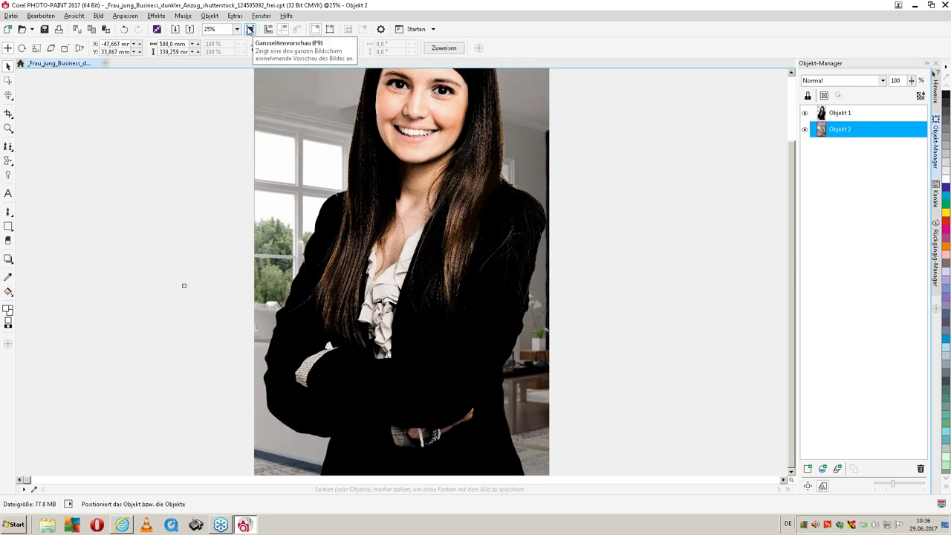
{"action": "left_click", "coordinate": [236, 29]}
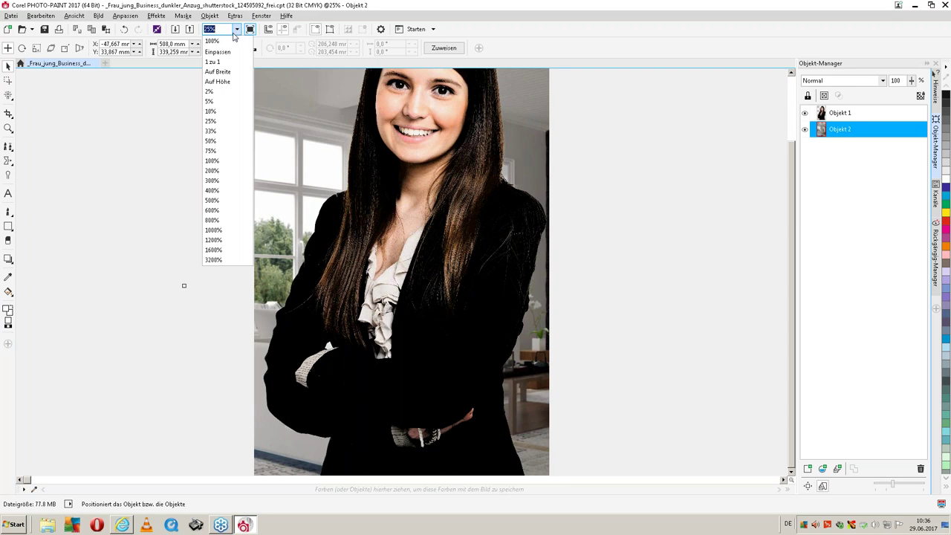
{"action": "left_click", "coordinate": [225, 55]}
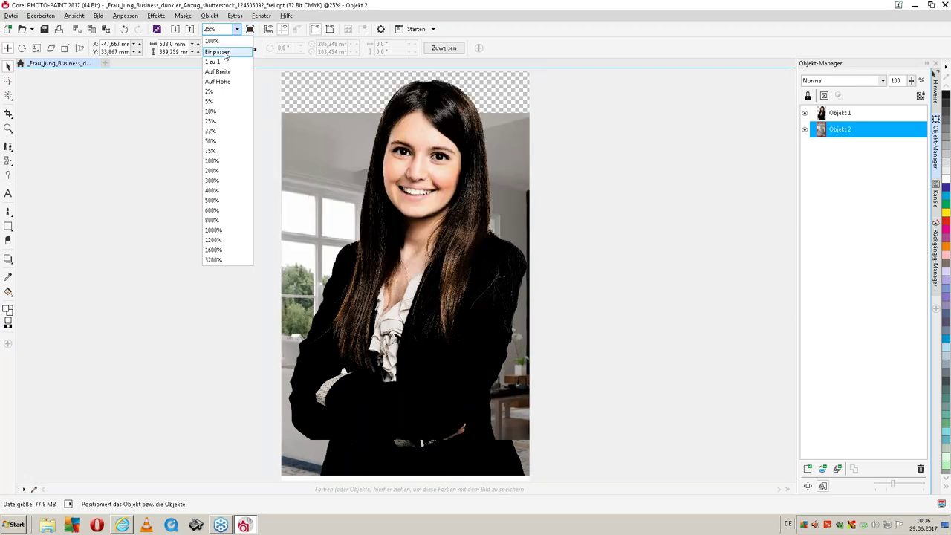
{"action": "left_click_drag", "start_coordinate": [315, 127], "coordinate": [315, 79]}
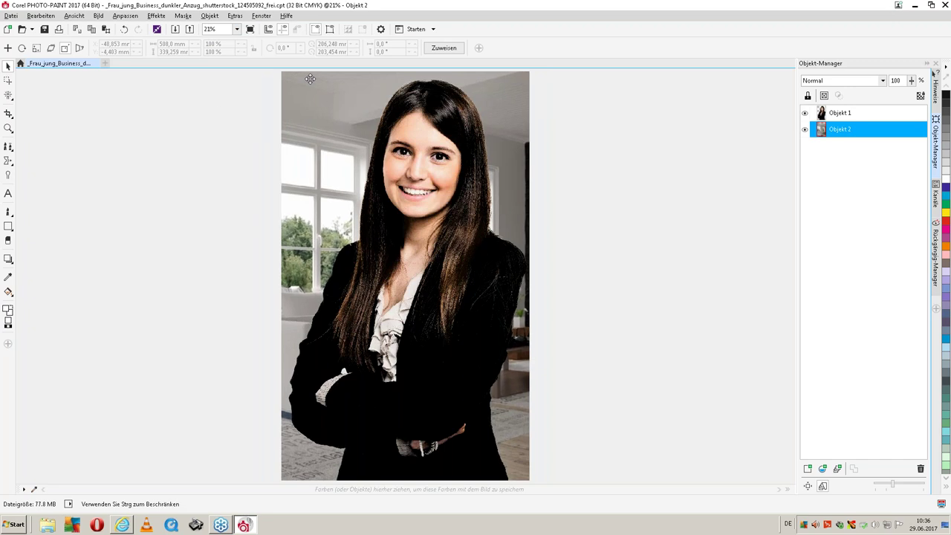
{"action": "left_click_drag", "start_coordinate": [315, 78], "coordinate": [316, 80]}
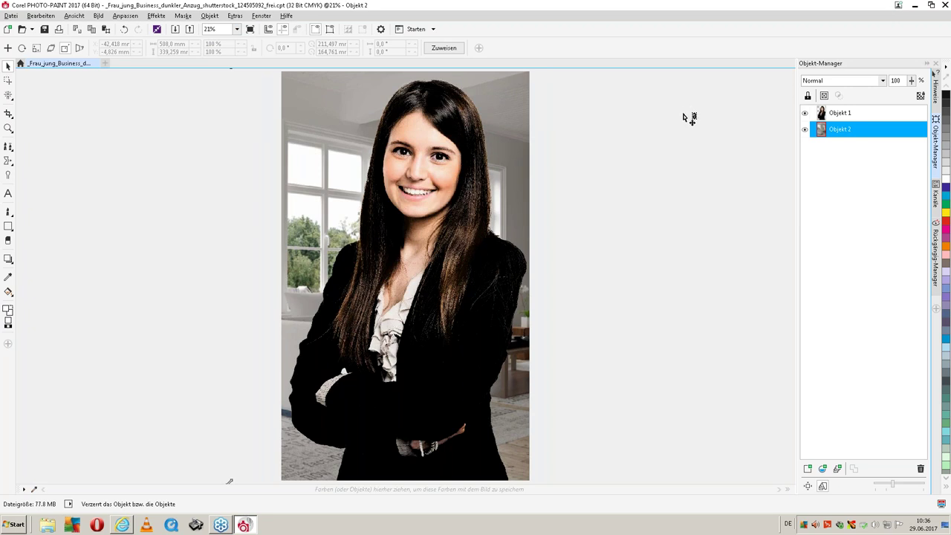
{"action": "left_click", "coordinate": [863, 138]}
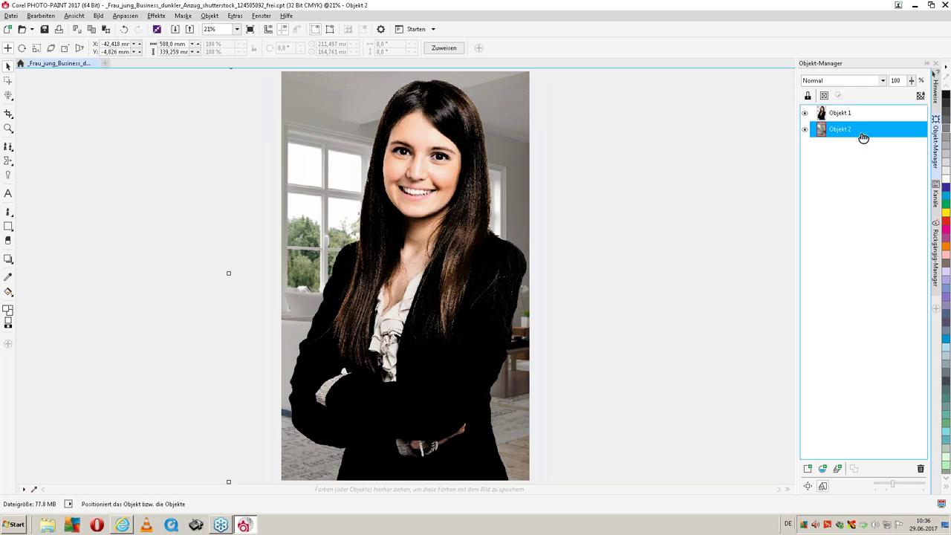
Hide the woman, apply a 55-pixel Gaussian blur to the background, then show her again
{"action": "left_click", "coordinate": [805, 112]}
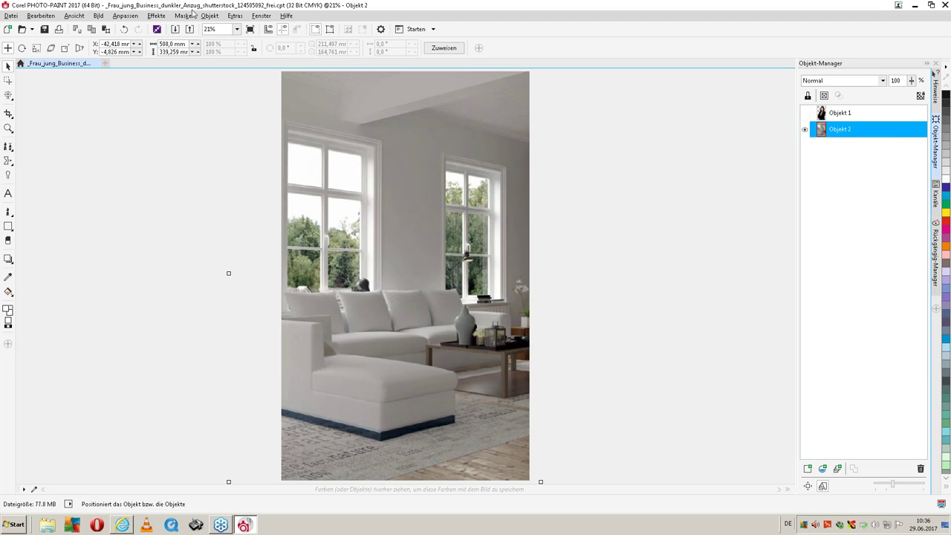
{"action": "left_click", "coordinate": [156, 16]}
{"action": "mouse_move", "coordinate": [175, 64]}
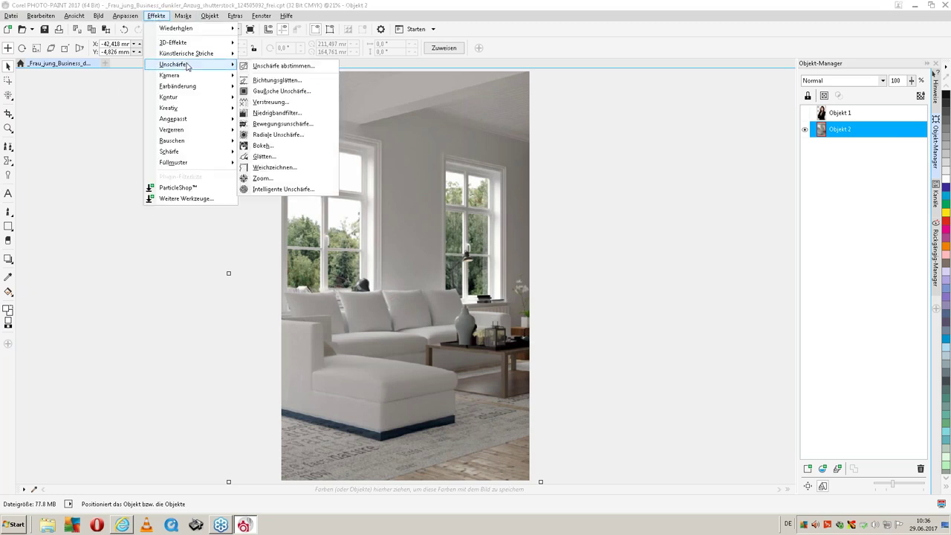
{"action": "left_click", "coordinate": [293, 92]}
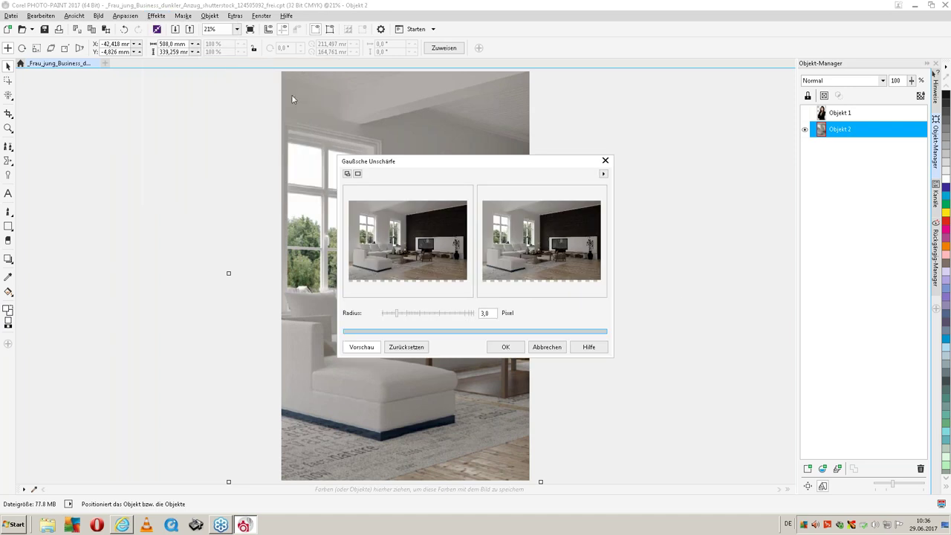
{"action": "left_click_drag", "start_coordinate": [398, 313], "coordinate": [393, 313]}
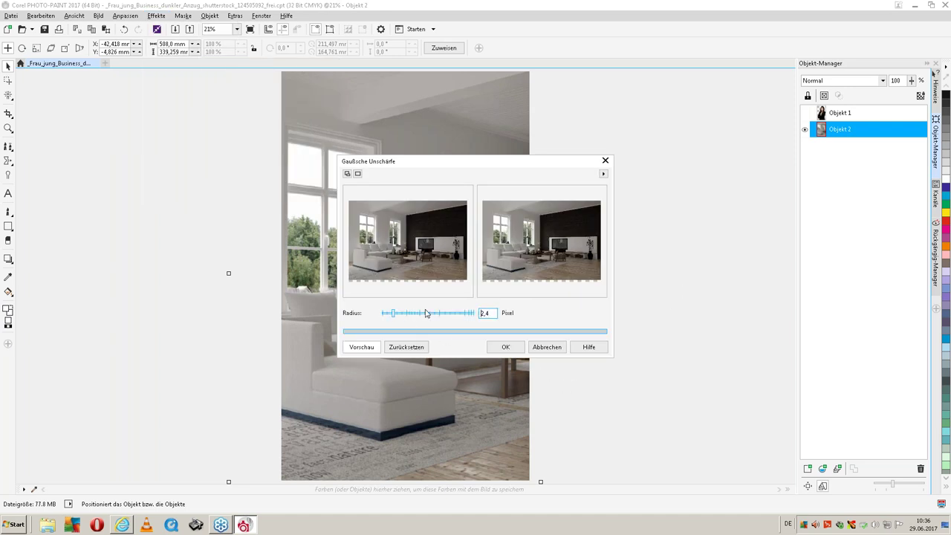
{"action": "left_click", "coordinate": [426, 313]}
{"action": "left_click_drag", "start_coordinate": [426, 316], "coordinate": [435, 317]}
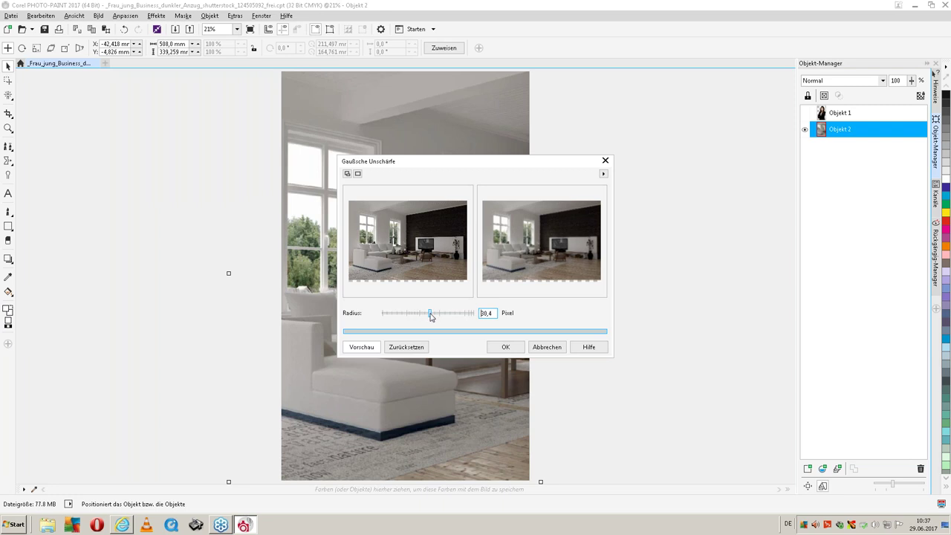
{"action": "left_click_drag", "start_coordinate": [436, 317], "coordinate": [442, 317]}
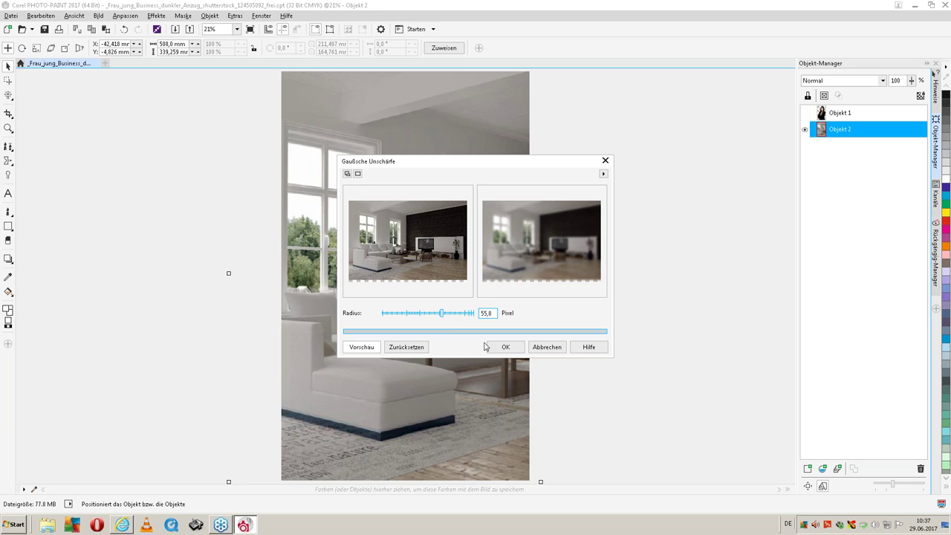
{"action": "left_click", "coordinate": [358, 348]}
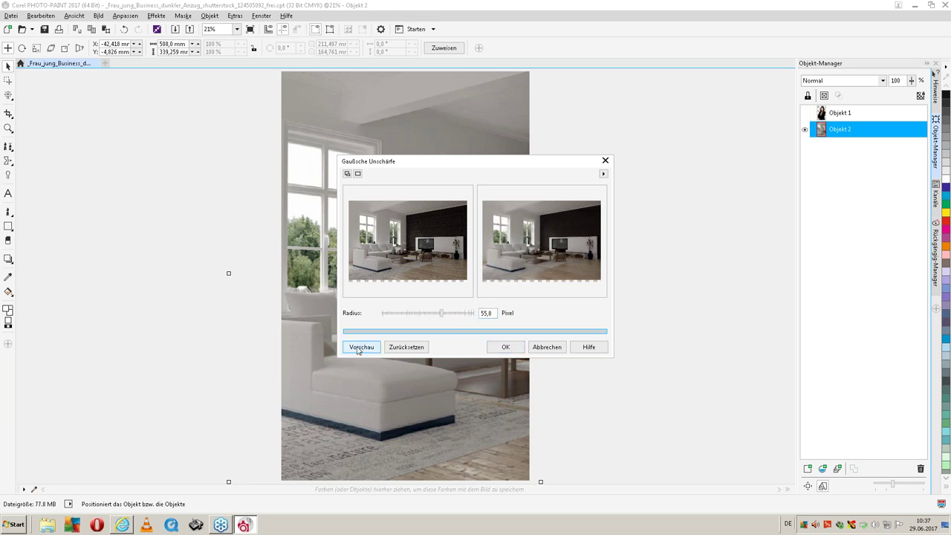
{"action": "left_click", "coordinate": [505, 347]}
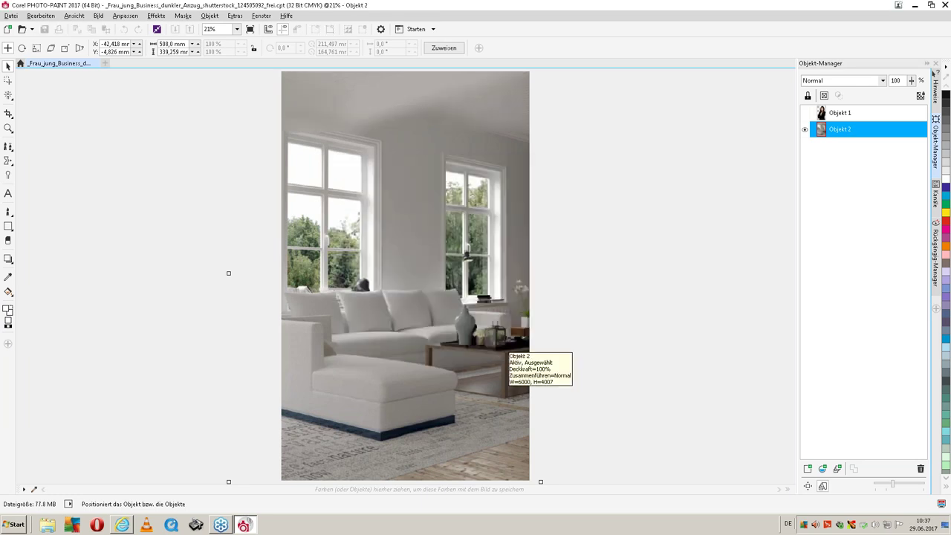
{"action": "left_click", "coordinate": [805, 112]}
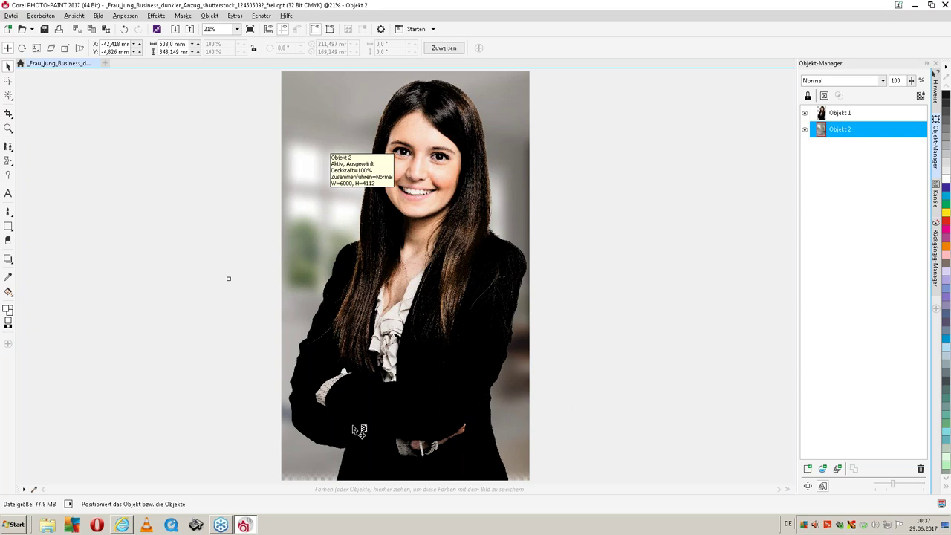
Nudge the background into place and crop the image to its filled area, removing the bottom strip
{"action": "left_click_drag", "start_coordinate": [313, 110], "coordinate": [313, 127]}
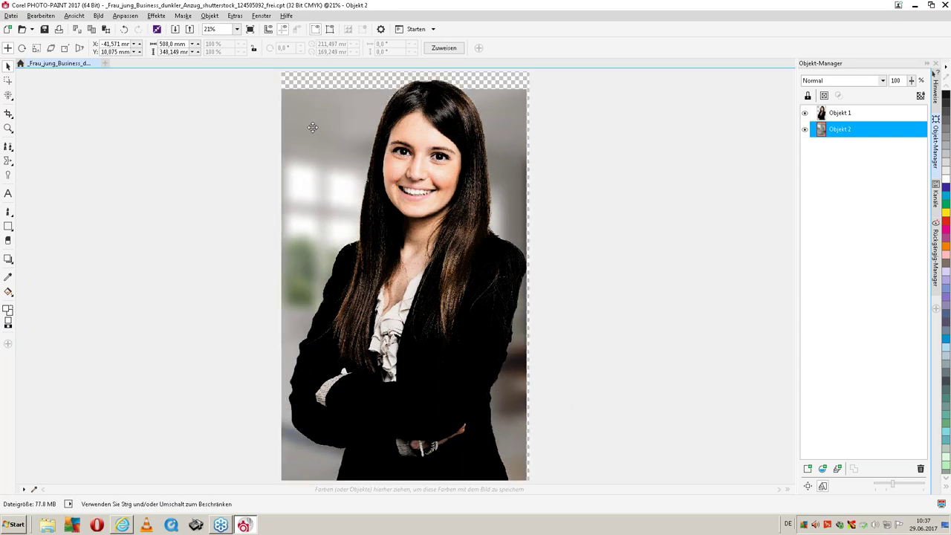
{"action": "left_click_drag", "start_coordinate": [313, 127], "coordinate": [313, 107]}
{"action": "key", "text": "d"}
{"action": "mouse_move", "coordinate": [282, 72]}
{"action": "left_mouse_down"}
{"action": "mouse_move", "coordinate": [426, 248]}
{"action": "mouse_move", "coordinate": [531, 462]}
{"action": "left_mouse_up"}
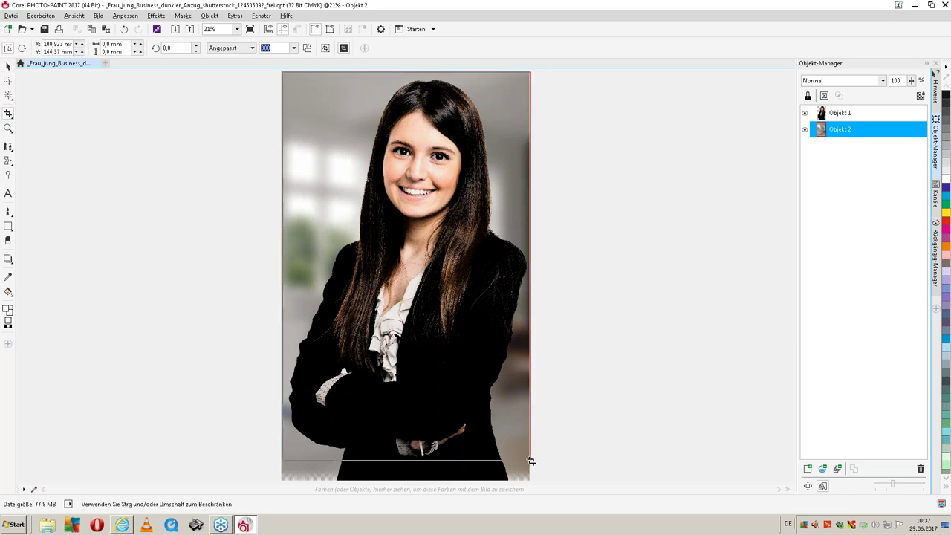
{"action": "left_click_drag", "start_coordinate": [530, 461], "coordinate": [531, 464]}
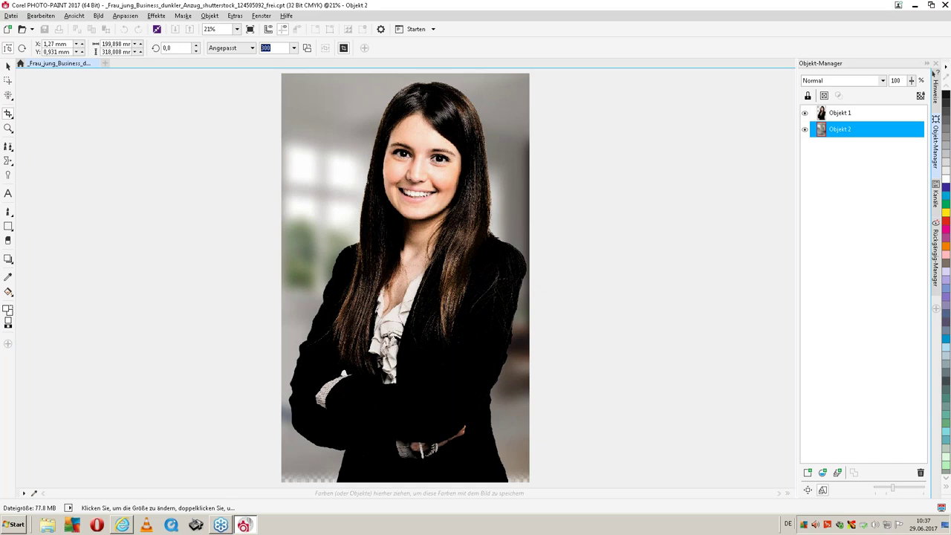
{"action": "key", "text": "Return"}
{"action": "left_click", "coordinate": [875, 115]}
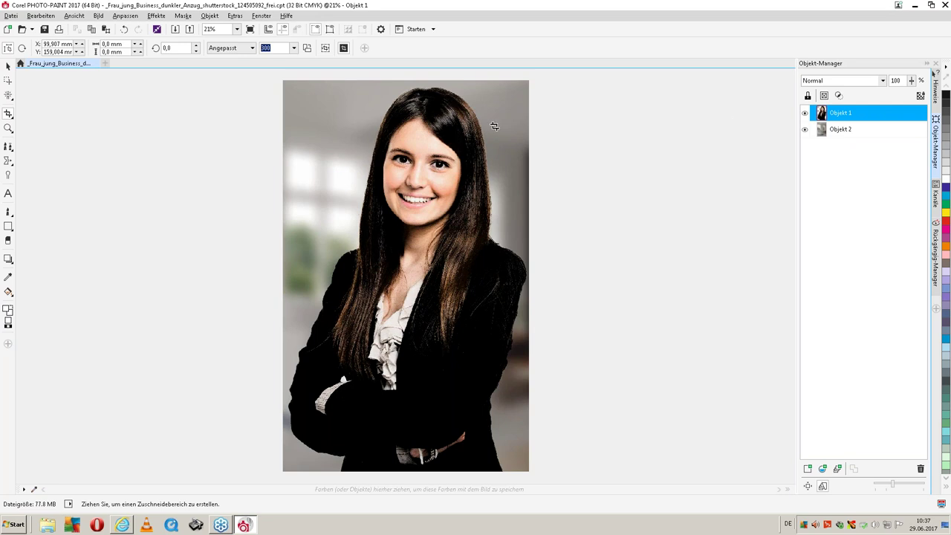
Open the Beispiel_fertig example .cpt file from the Desktop in a second tab
{"action": "left_click", "coordinate": [79, 16]}
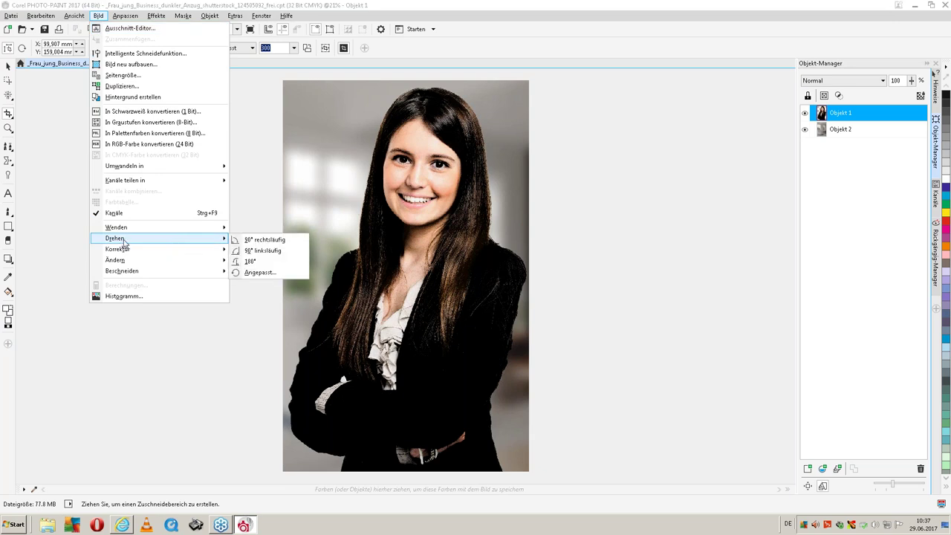
{"action": "key", "text": "Escape"}
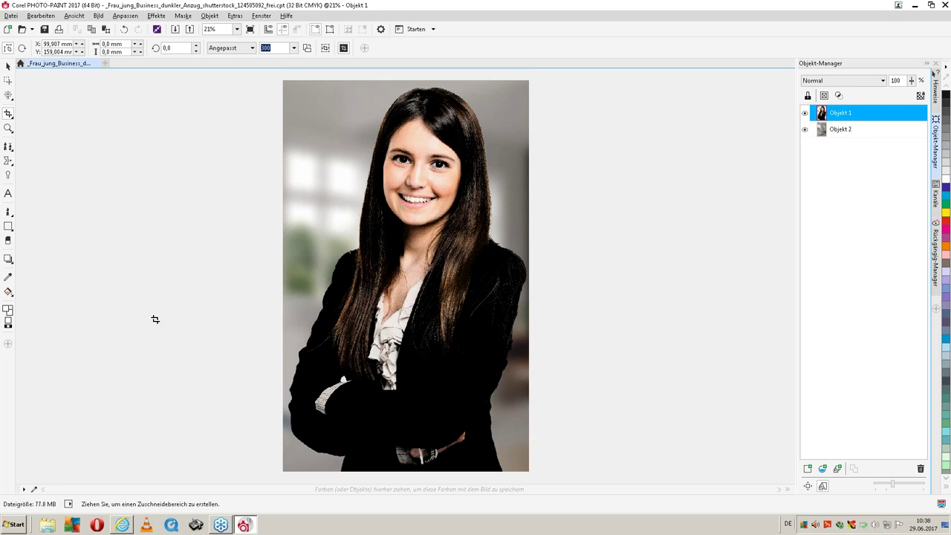
{"action": "left_click", "coordinate": [11, 16]}
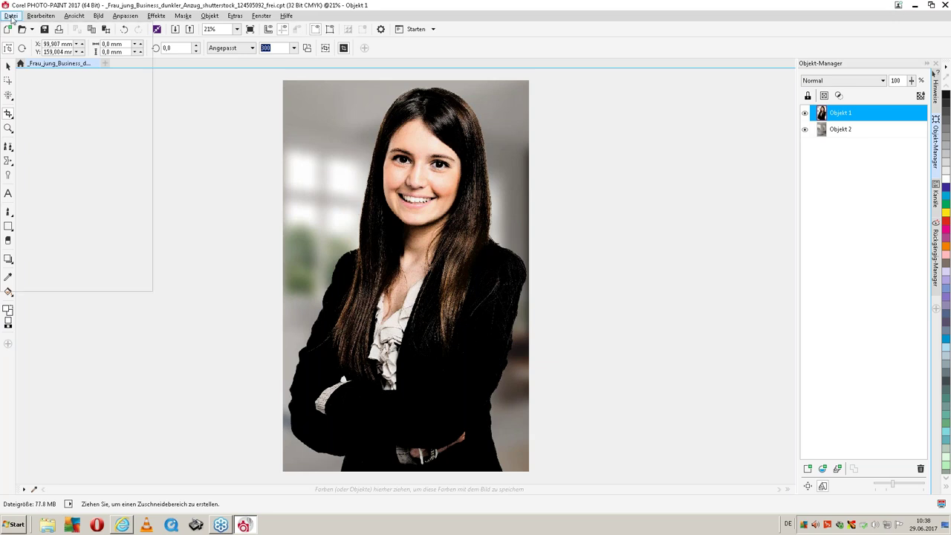
{"action": "left_click", "coordinate": [20, 51]}
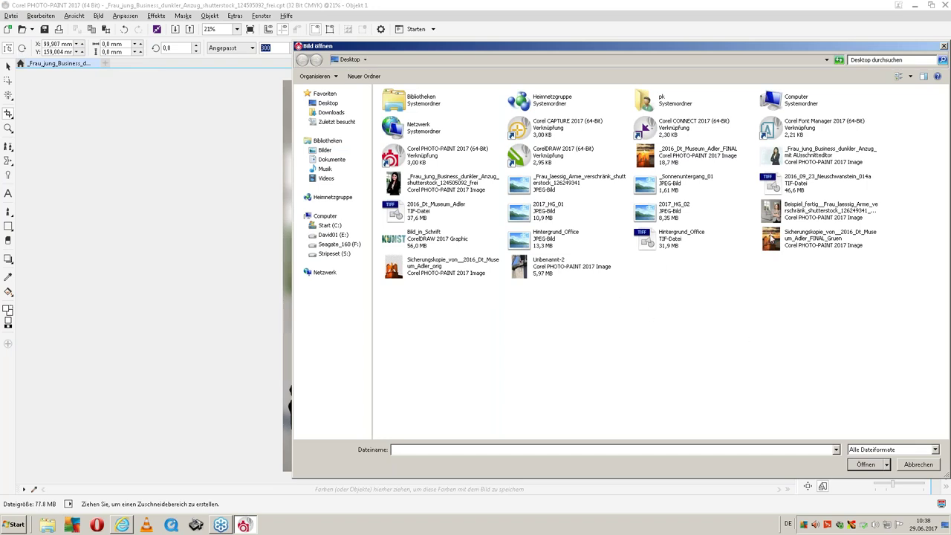
{"action": "left_click", "coordinate": [814, 214]}
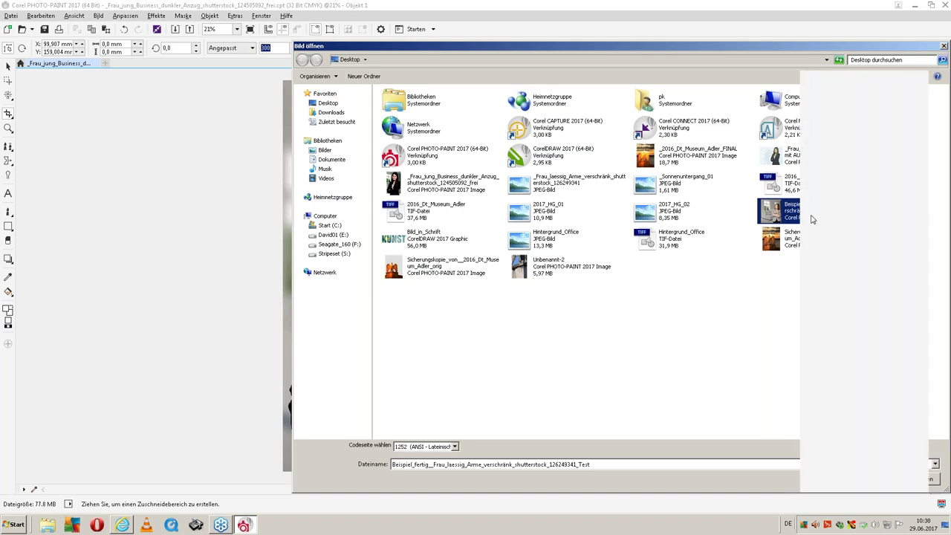
{"action": "double_click", "coordinate": [812, 219]}
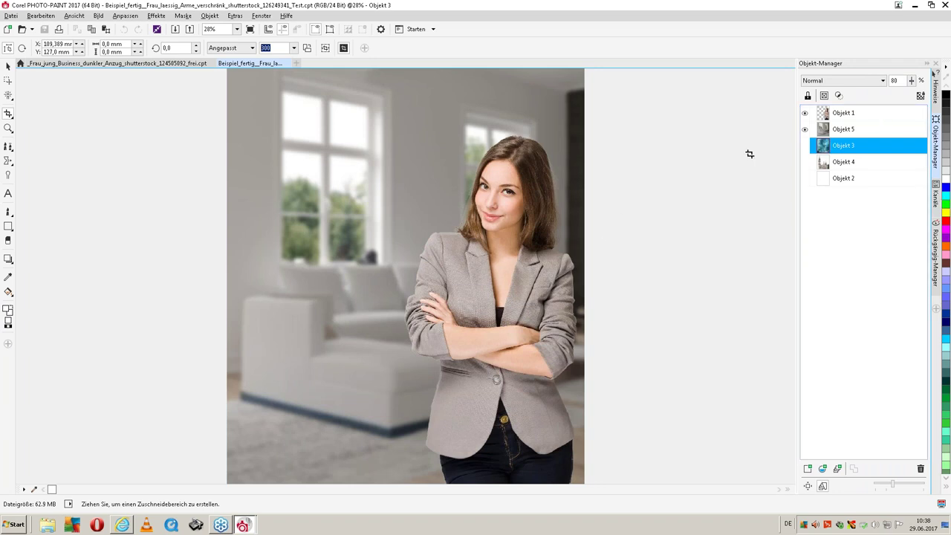
{"action": "left_click", "coordinate": [842, 119]}
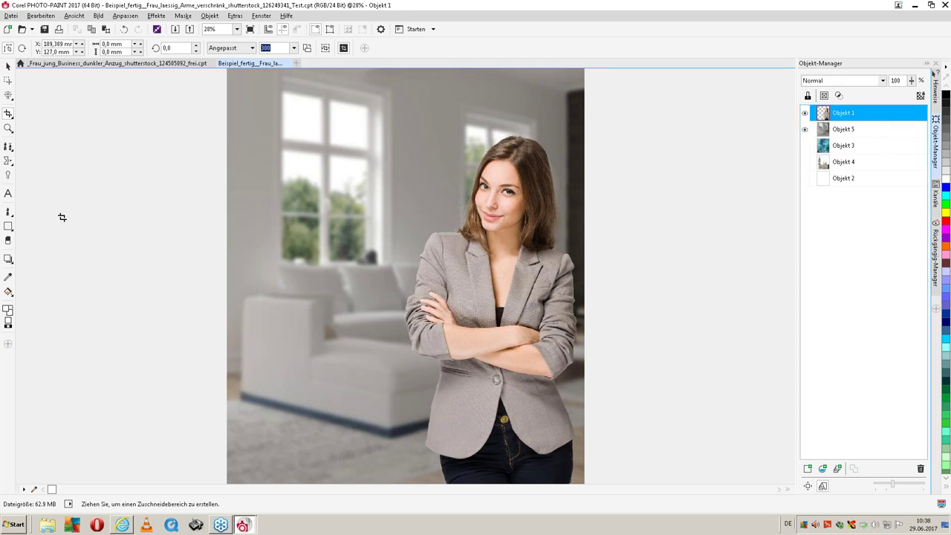
Hide the blurred room layer Objekt 5 and show layers Objekt 3 and Objekt 2
{"action": "left_click", "coordinate": [7, 143]}
{"action": "left_click", "coordinate": [8, 129]}
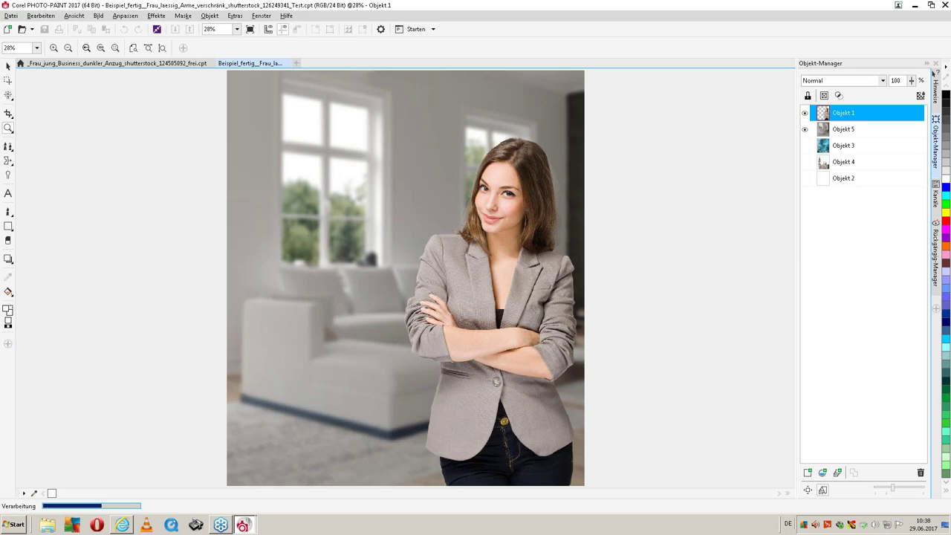
{"action": "left_click", "coordinate": [557, 220]}
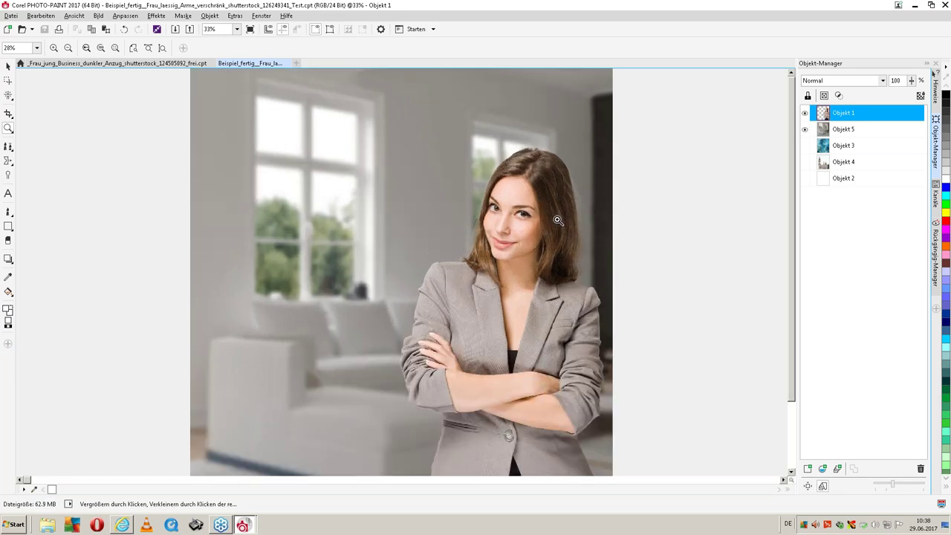
{"action": "left_click", "coordinate": [574, 231]}
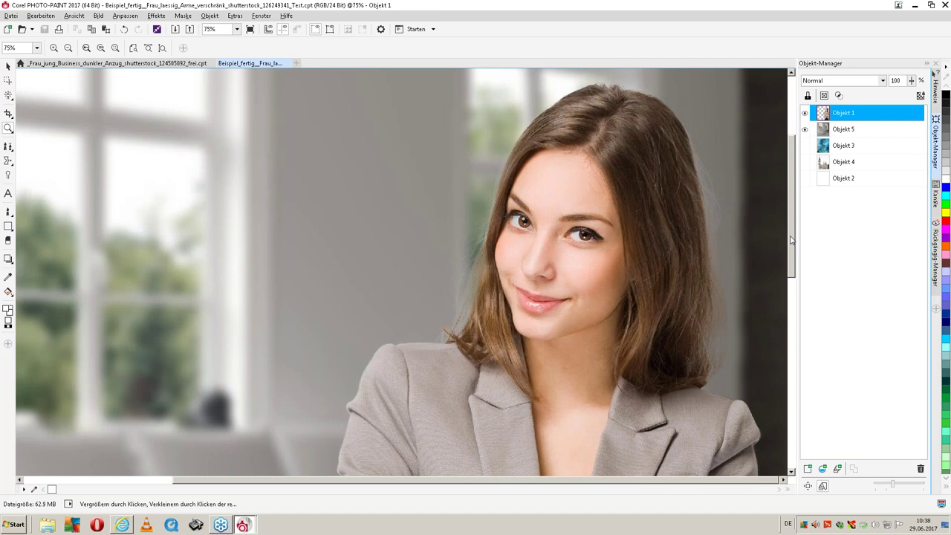
{"action": "mouse_move", "coordinate": [791, 240]}
{"action": "left_mouse_down"}
{"action": "mouse_move", "coordinate": [796, 335]}
{"action": "mouse_move", "coordinate": [772, 234]}
{"action": "left_mouse_up"}
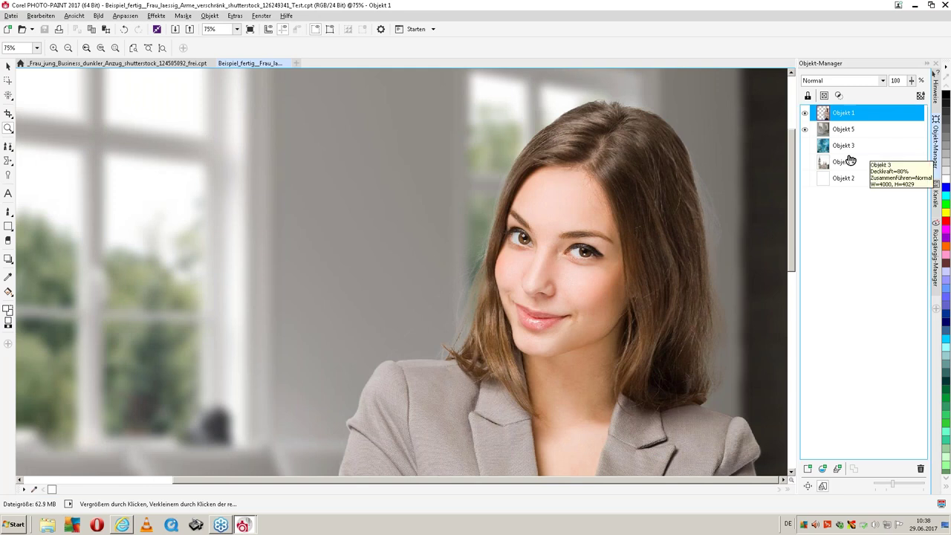
{"action": "left_click", "coordinate": [804, 131]}
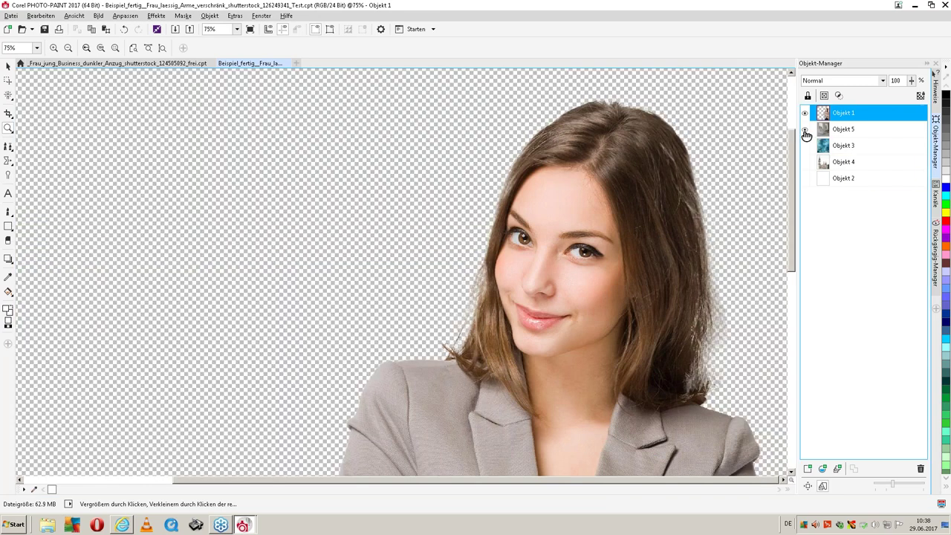
{"action": "left_click", "coordinate": [806, 146]}
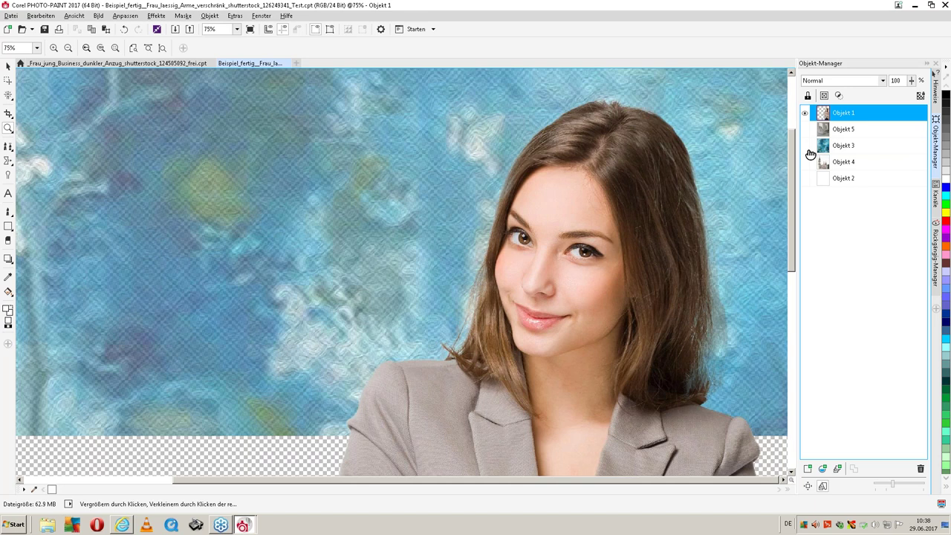
{"action": "left_click", "coordinate": [804, 179]}
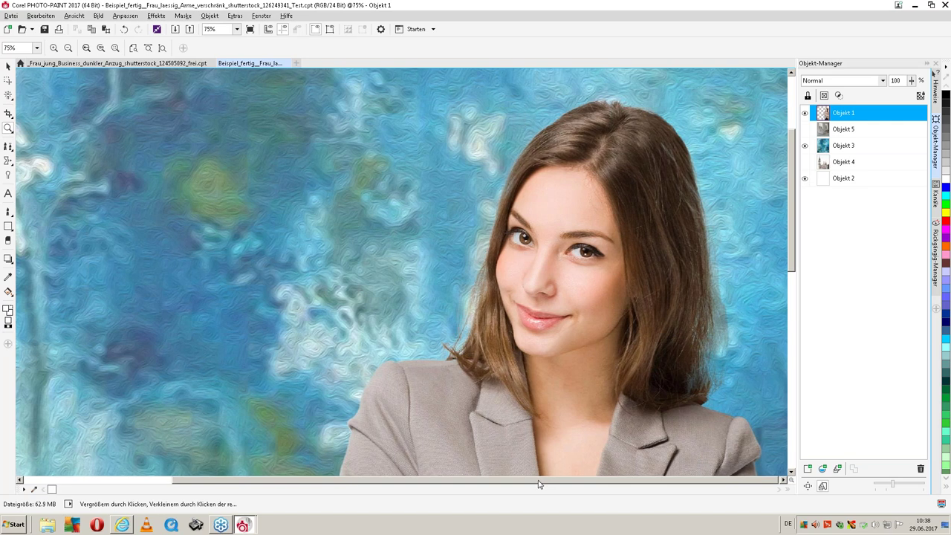
{"action": "right_click", "coordinate": [724, 277]}
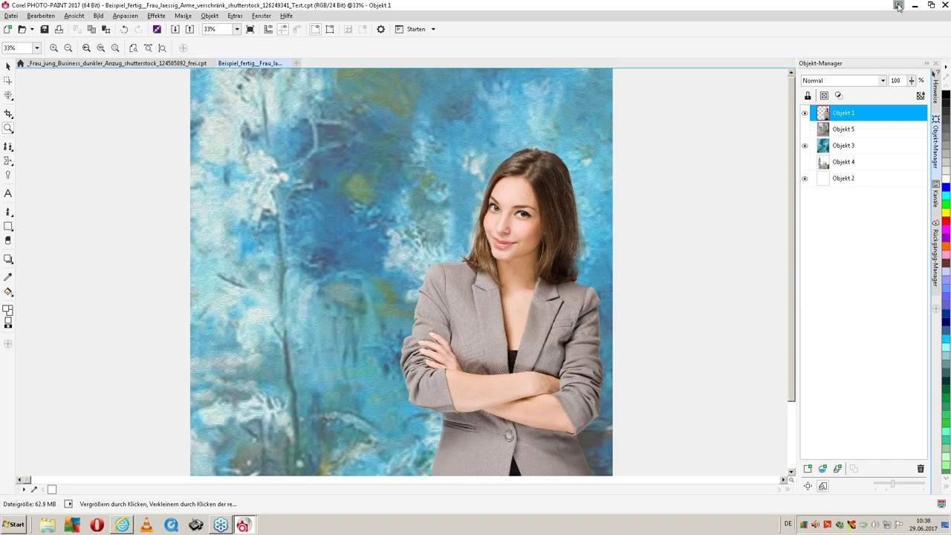
Close PHOTO-PAINT without saving the example image, then launch CorelDRAW from the desktop
{"action": "left_click", "coordinate": [98, 16]}
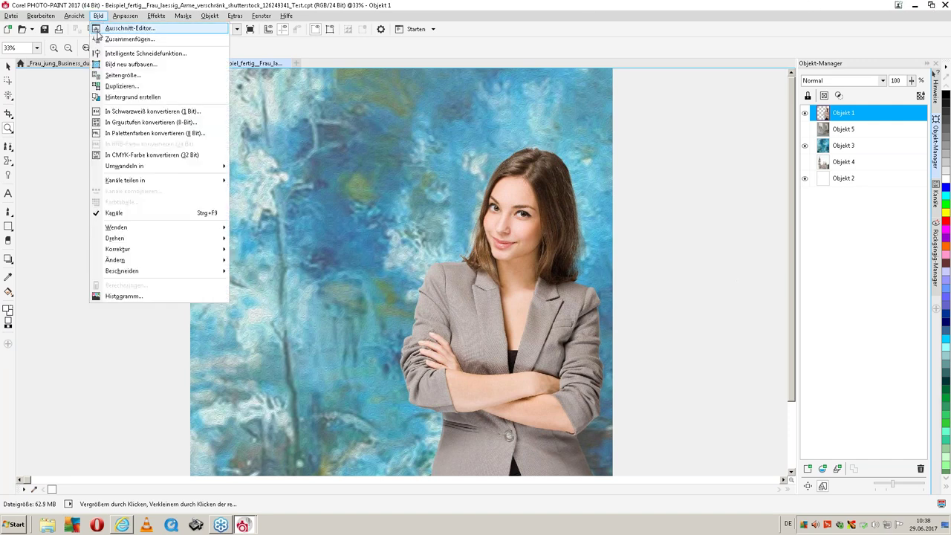
{"action": "left_click", "coordinate": [731, 231]}
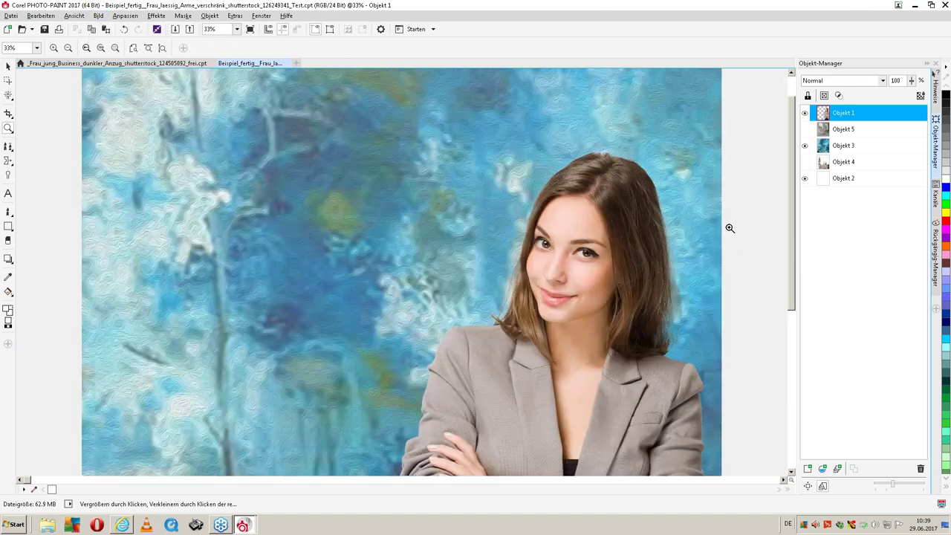
{"action": "left_click", "coordinate": [945, 5]}
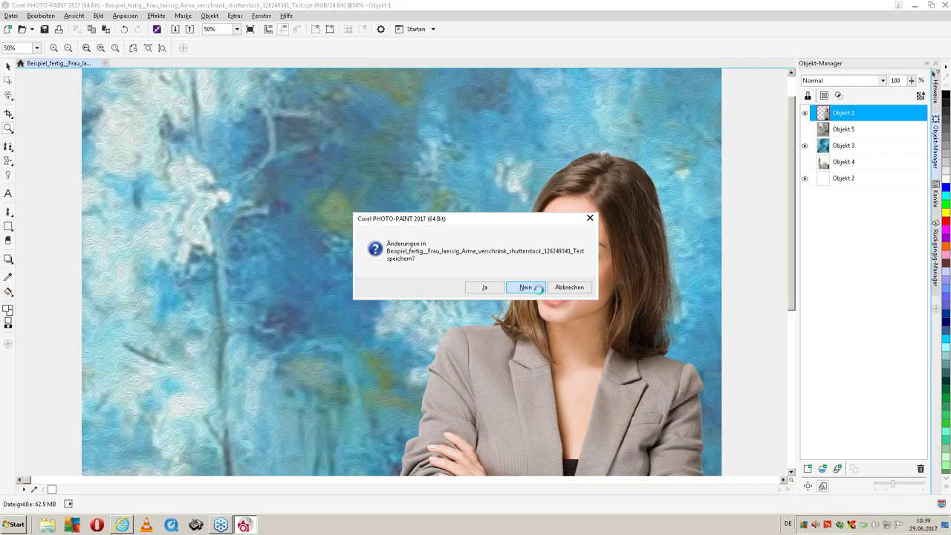
{"action": "left_click", "coordinate": [538, 287]}
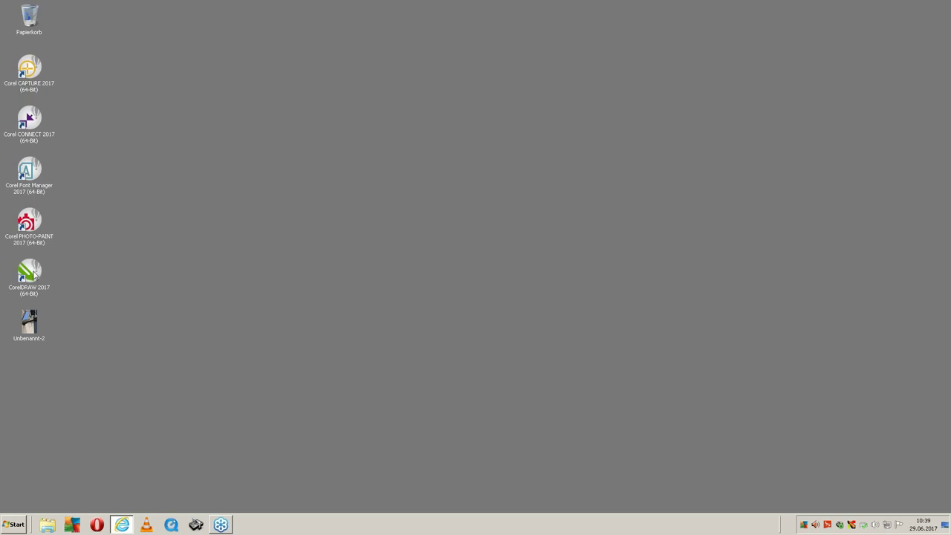
{"action": "double_click", "coordinate": [39, 284]}
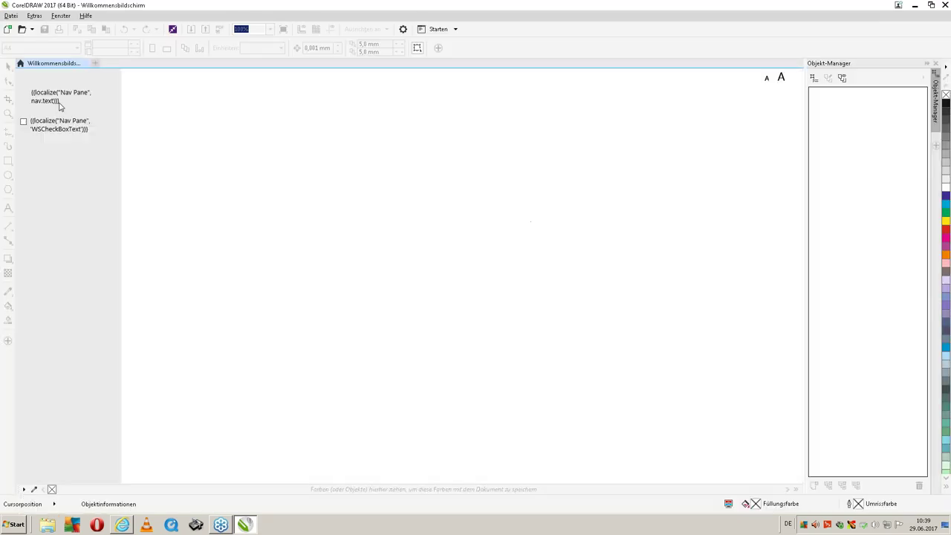
Create a new A4 landscape CMYK document, 297 × 210 mm at 300 dpi
{"action": "left_click", "coordinate": [9, 16]}
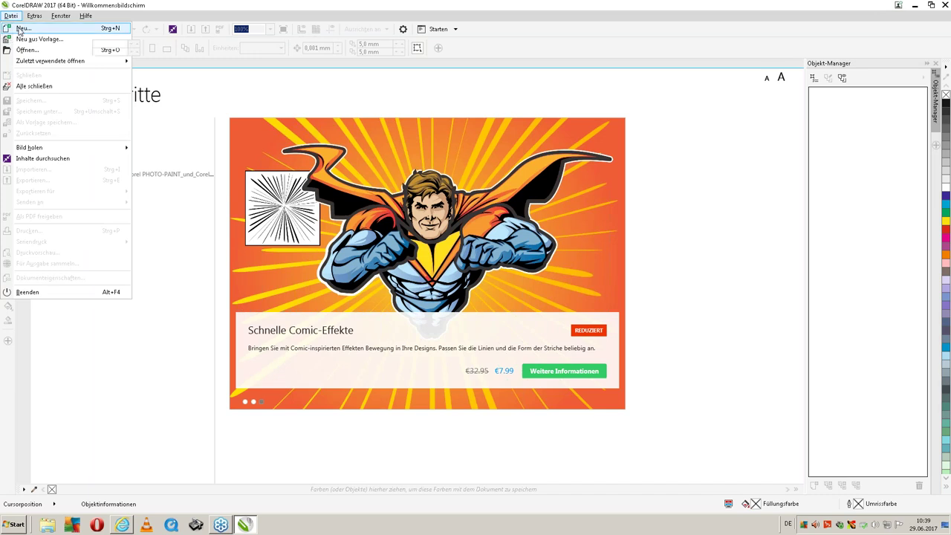
{"action": "left_click", "coordinate": [22, 28]}
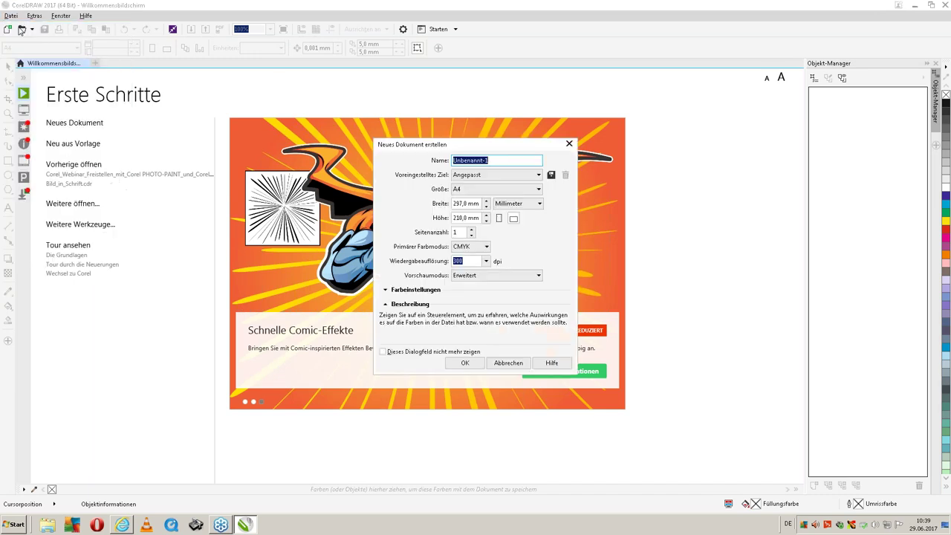
{"action": "left_click", "coordinate": [465, 364]}
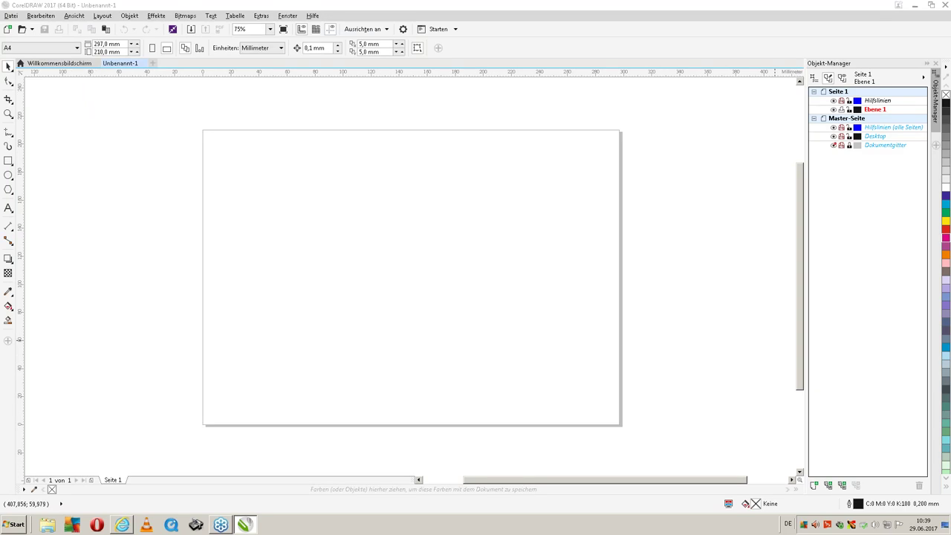
Drop the painting onto the page, scale it down, move it up-left and squash it vertically
{"action": "left_click_drag", "start_coordinate": [450, 284], "coordinate": [230, 208]}
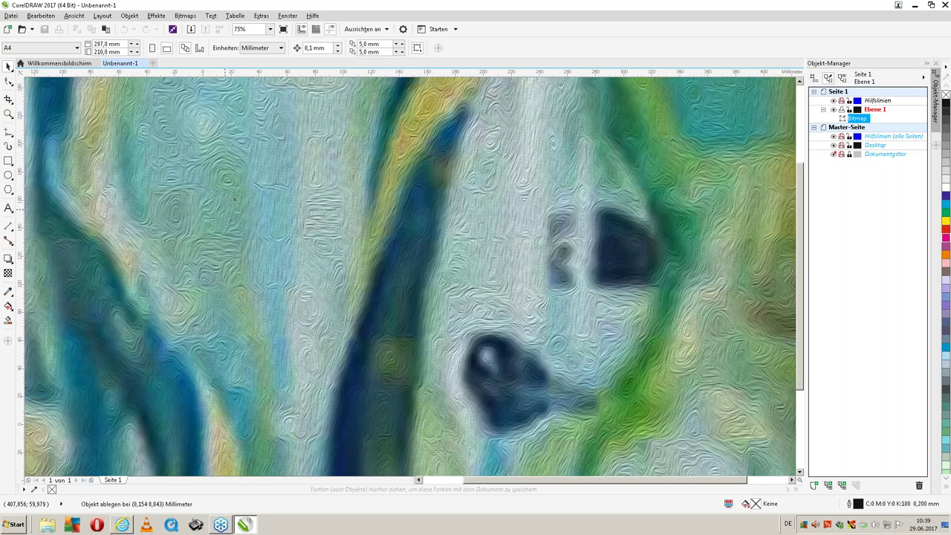
{"action": "scroll", "coordinate": [356, 372], "scroll_direction": "down", "scroll_amount": 5}
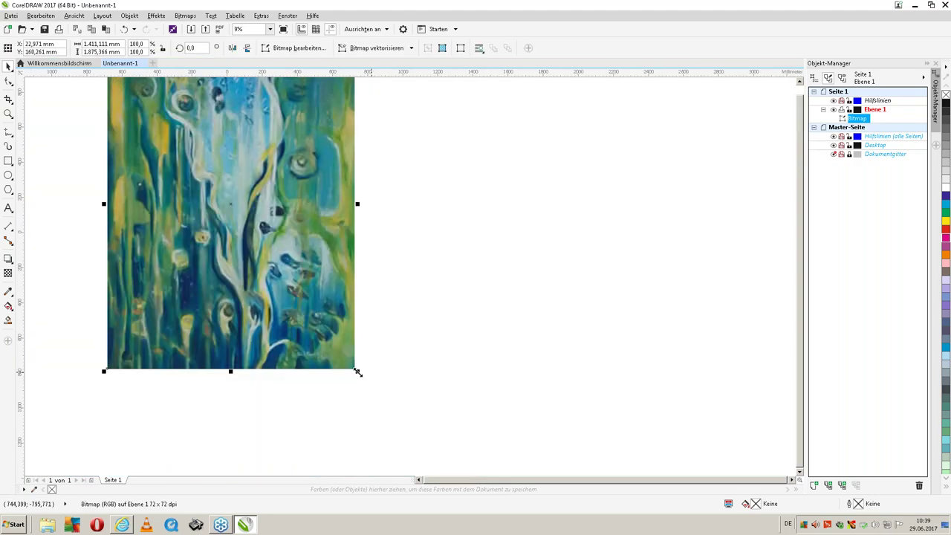
{"action": "left_click_drag", "start_coordinate": [356, 372], "coordinate": [265, 248]}
{"action": "mouse_move", "coordinate": [109, 79]}
{"action": "left_mouse_down"}
{"action": "mouse_move", "coordinate": [204, 156]}
{"action": "mouse_move", "coordinate": [264, 274]}
{"action": "mouse_move", "coordinate": [293, 273]}
{"action": "left_mouse_up"}
{"action": "left_click_drag", "start_coordinate": [338, 306], "coordinate": [266, 220]}
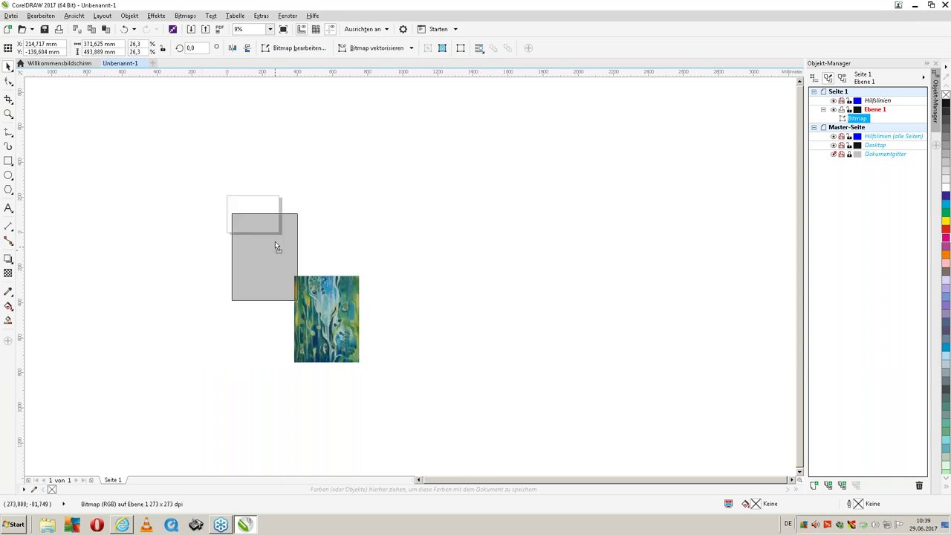
{"action": "left_click_drag", "start_coordinate": [255, 277], "coordinate": [257, 244]}
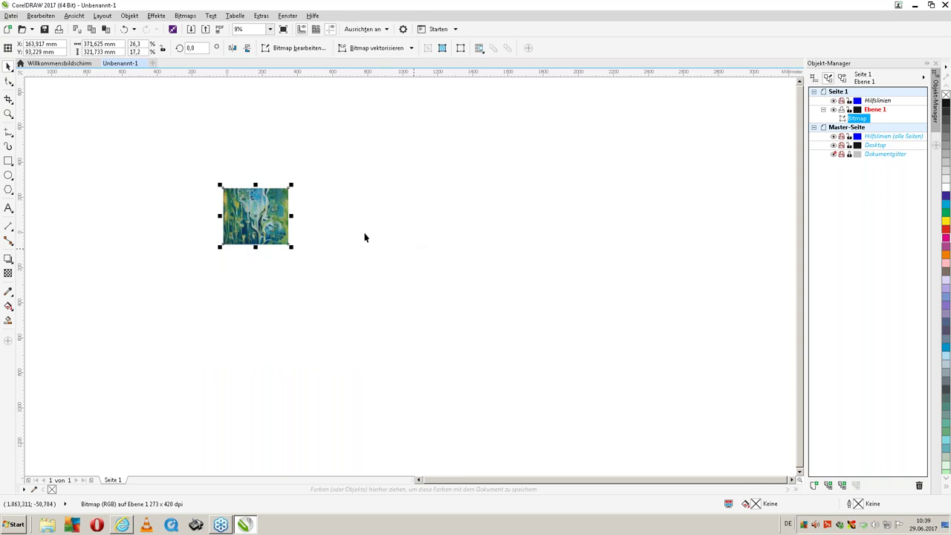
{"action": "left_click", "coordinate": [328, 241]}
{"action": "scroll", "coordinate": [255, 241], "scroll_direction": "up", "scroll_amount": 1}
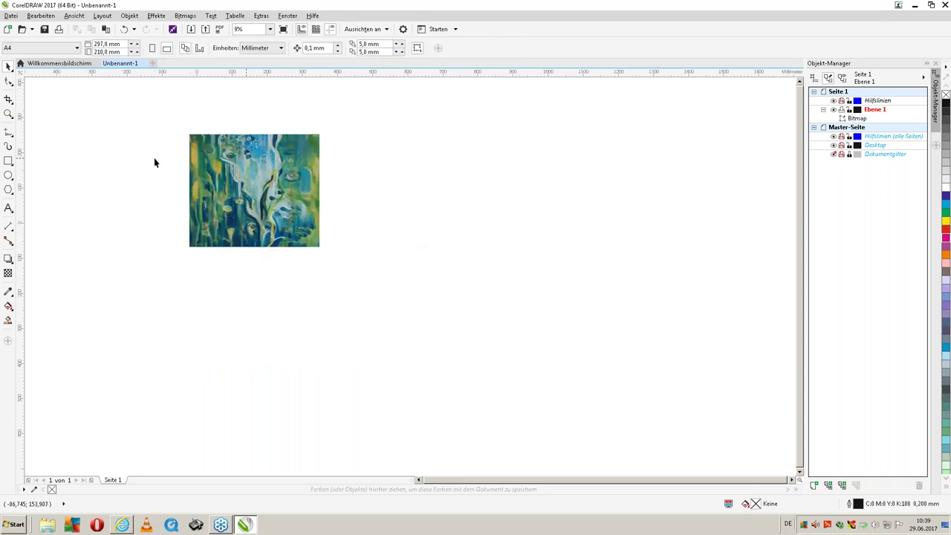
{"action": "scroll", "coordinate": [123, 156], "scroll_direction": "up", "scroll_amount": 1}
{"action": "scroll", "coordinate": [124, 166], "scroll_direction": "up", "scroll_amount": 1}
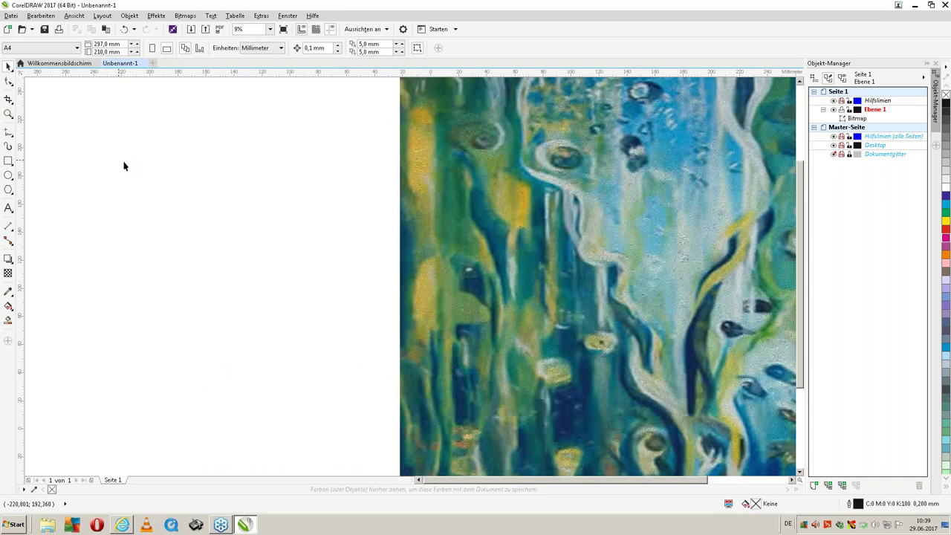
{"action": "scroll", "coordinate": [124, 166], "scroll_direction": "right", "scroll_amount": 5}
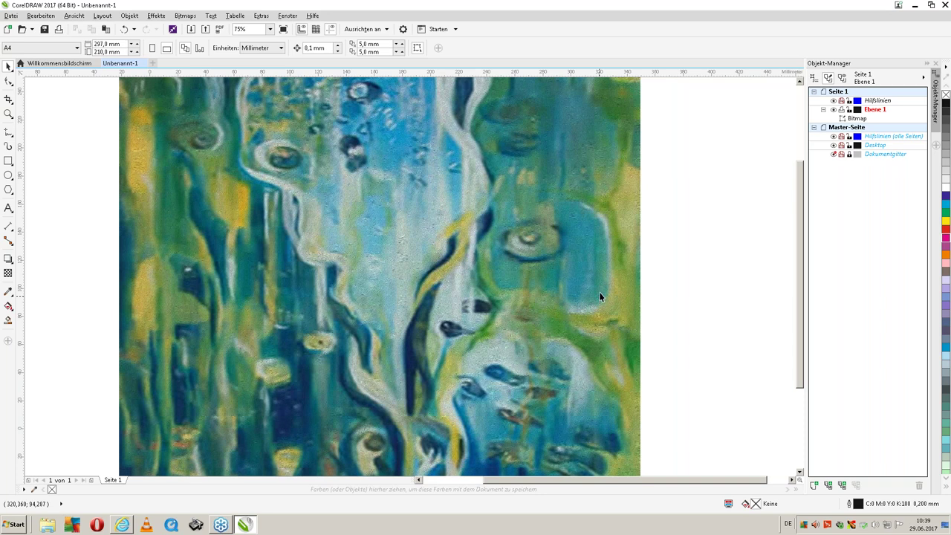
{"action": "left_click", "coordinate": [8, 208]}
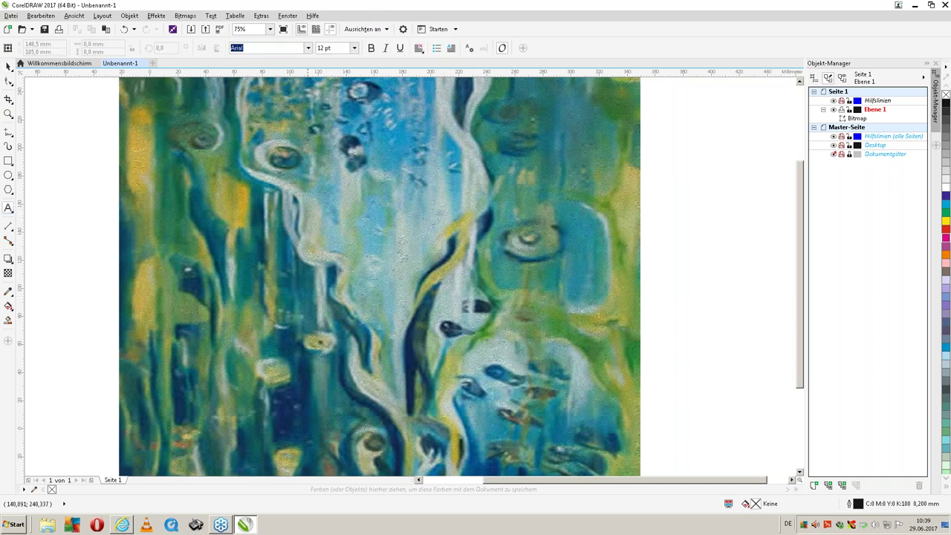
Make Impact 24 pt the default for artistic text only, then start a text object on the painting
{"action": "left_click", "coordinate": [309, 48]}
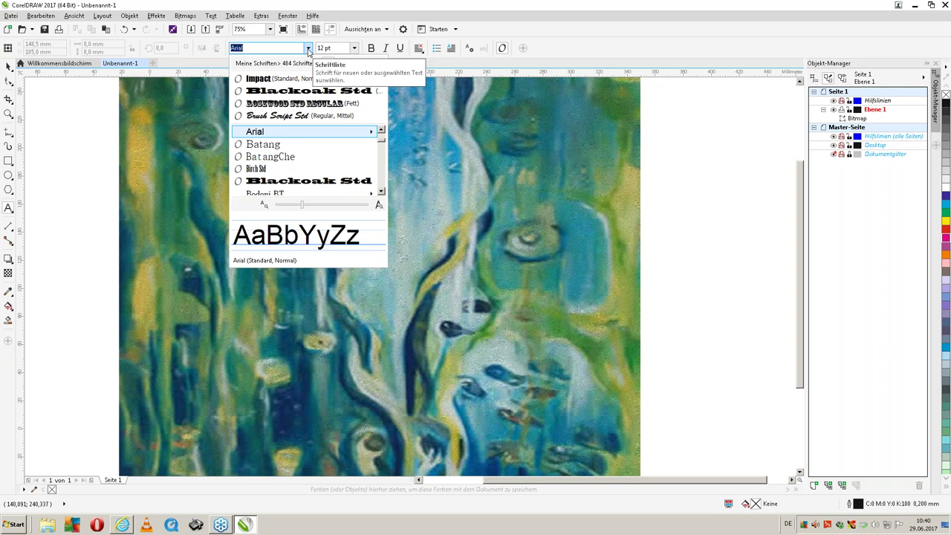
{"action": "key", "text": "Escape"}
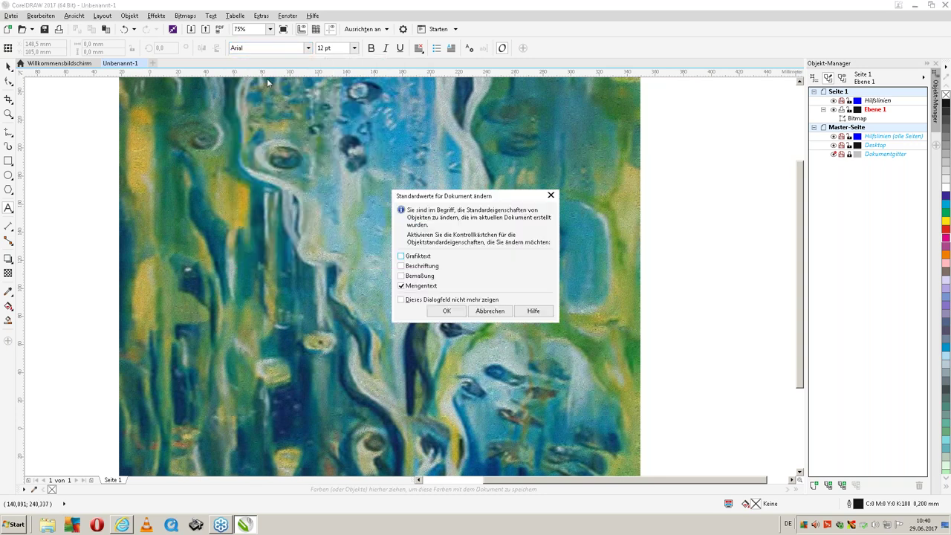
{"action": "left_click", "coordinate": [401, 256]}
{"action": "left_click", "coordinate": [423, 290]}
{"action": "left_click", "coordinate": [447, 310]}
{"action": "left_click", "coordinate": [243, 214]}
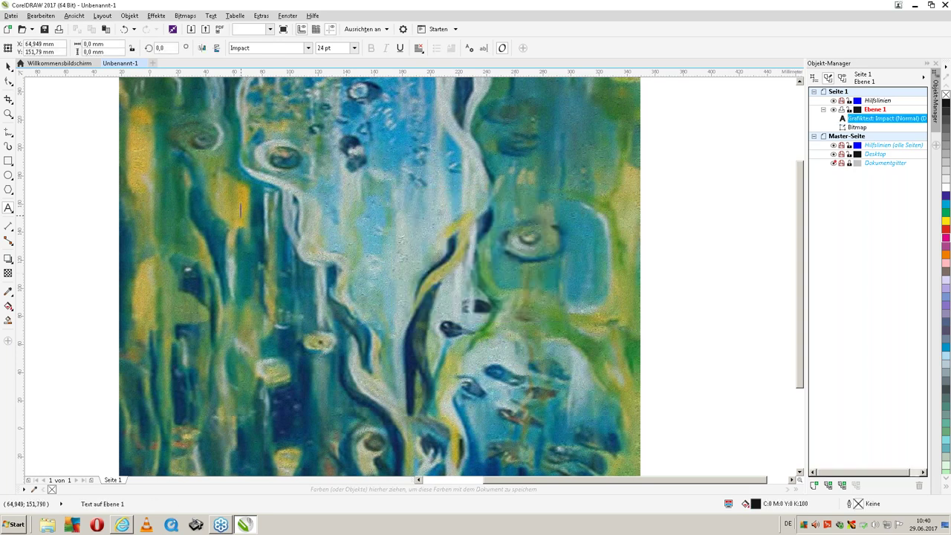
Type 'Kunst' and enlarge it to black Impact at about 298 pt across the painting's centre
{"action": "type", "text": "Kunst"}
{"action": "key", "text": "Escape"}
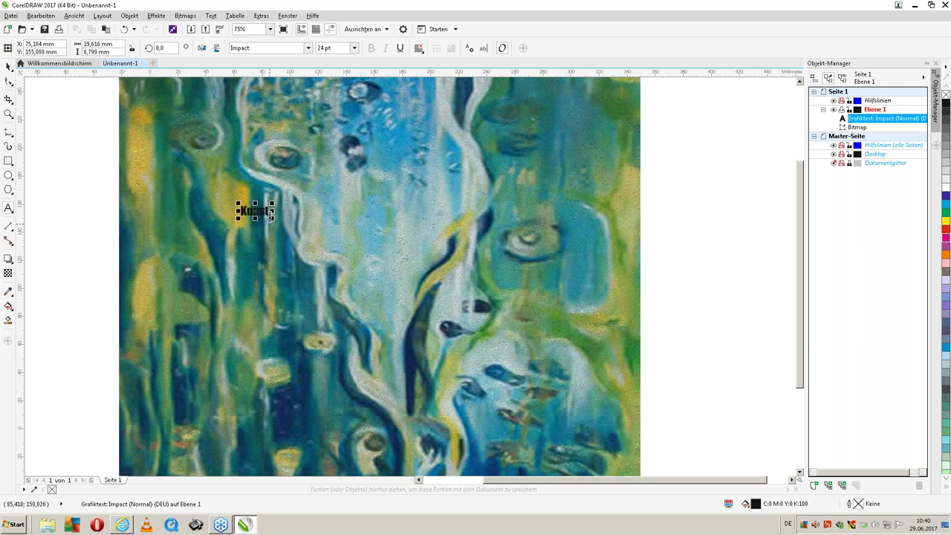
{"action": "left_click_drag", "start_coordinate": [254, 211], "coordinate": [518, 324]}
{"action": "left_click", "coordinate": [330, 48]}
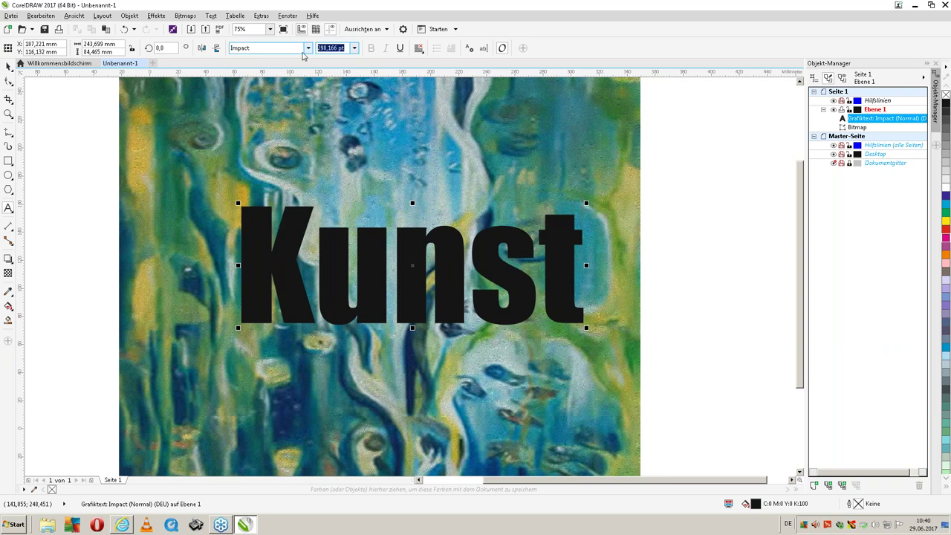
{"action": "type", "text": "150"}
{"action": "key", "text": "Return"}
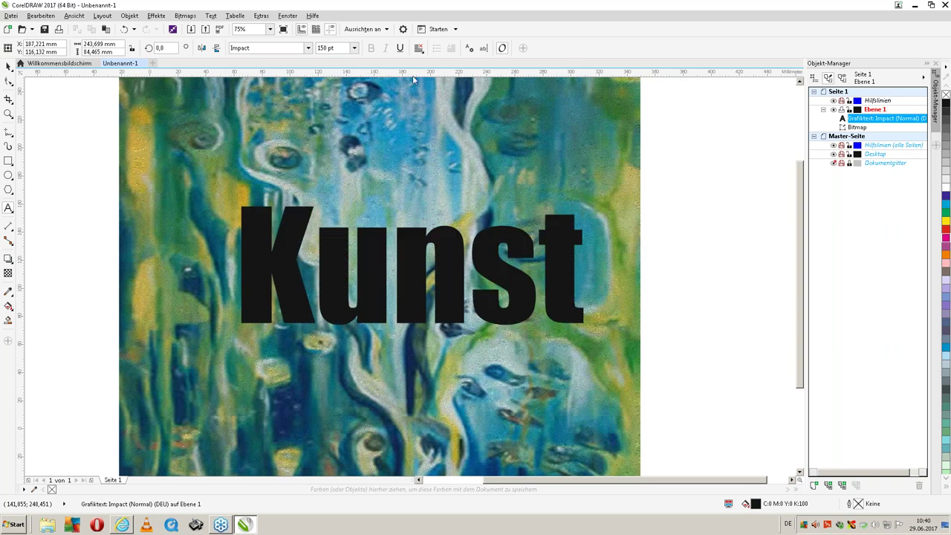
{"action": "left_click", "coordinate": [8, 66]}
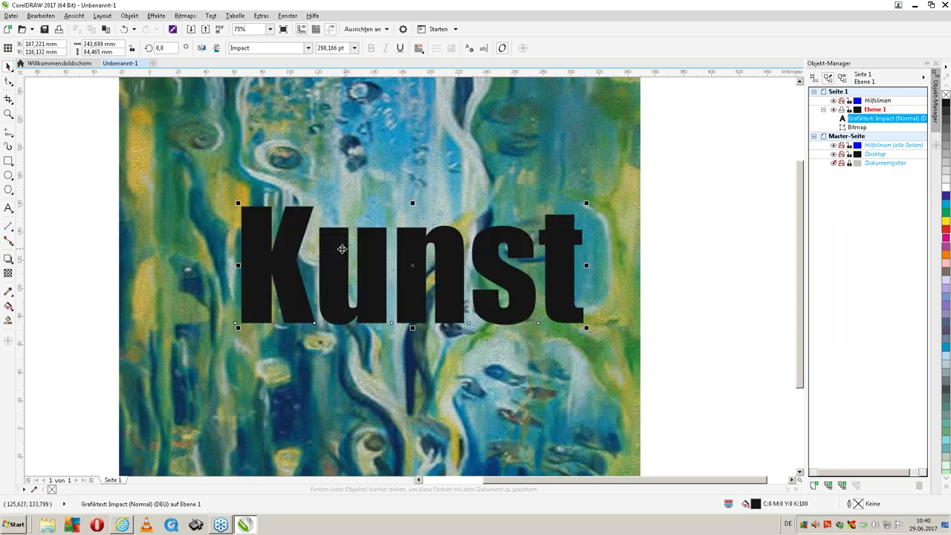
Convert Kunst to curves and intersect it with the painting bitmap
{"action": "left_click", "coordinate": [342, 249]}
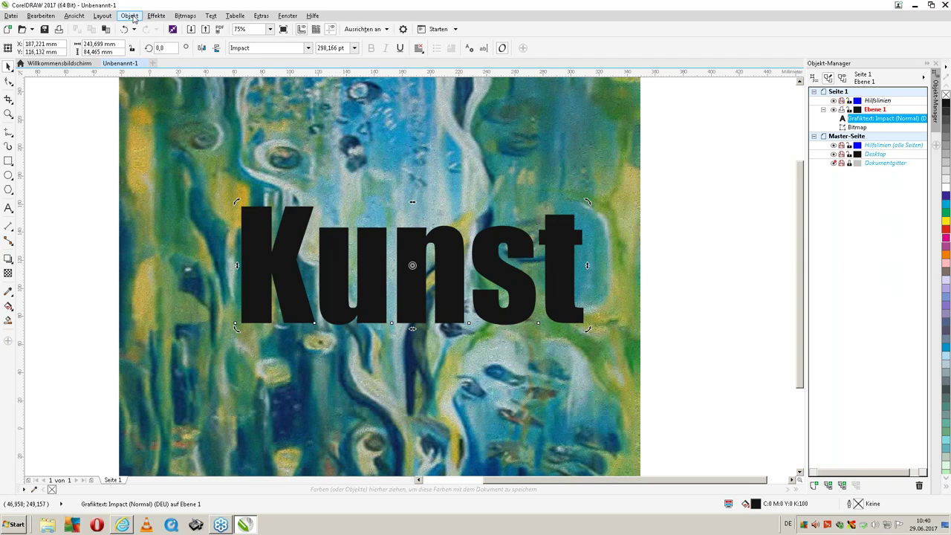
{"action": "left_click", "coordinate": [130, 15]}
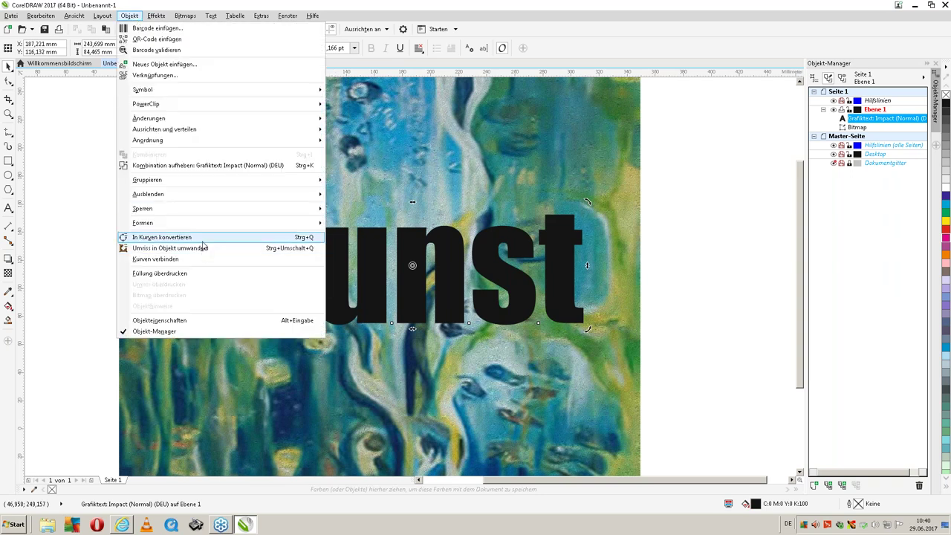
{"action": "left_click", "coordinate": [191, 246]}
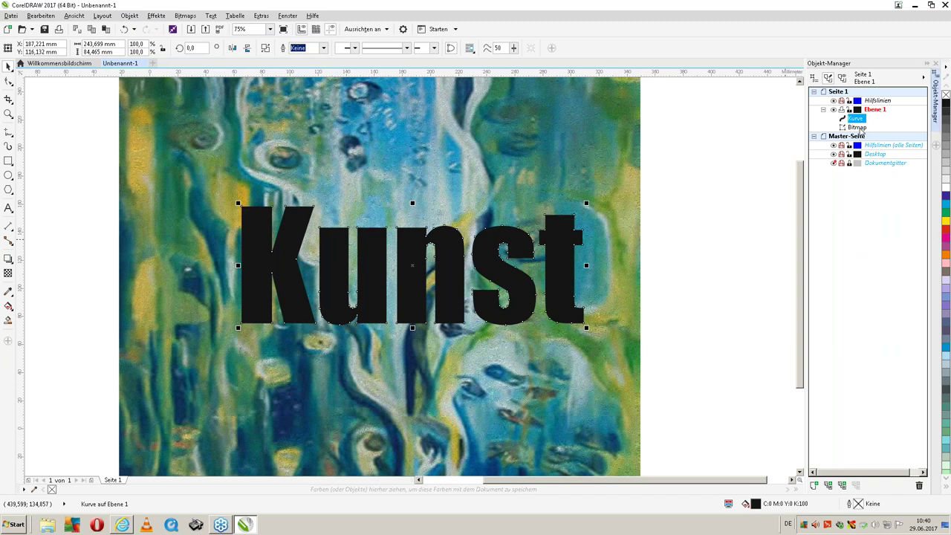
{"action": "left_click", "coordinate": [859, 127], "text": "ctrl"}
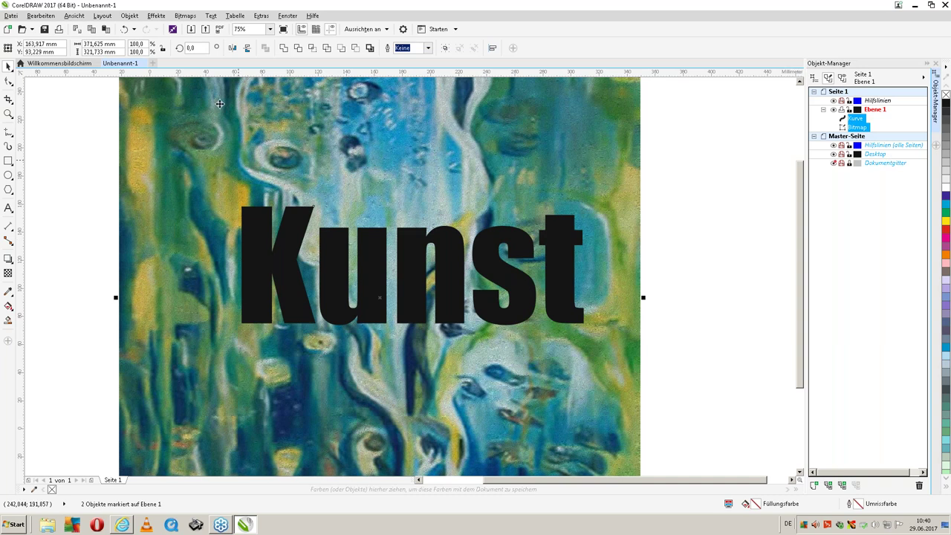
{"action": "left_click", "coordinate": [130, 16]}
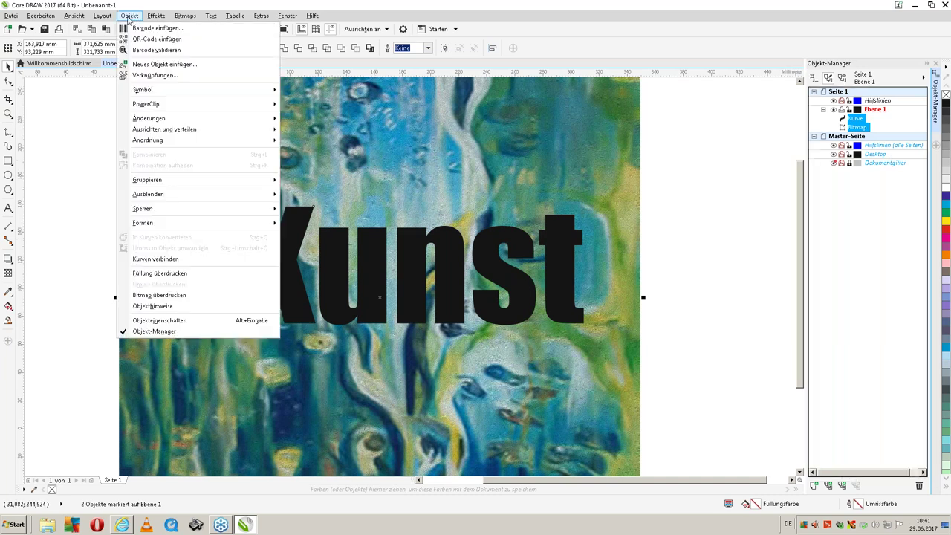
{"action": "mouse_move", "coordinate": [143, 223]}
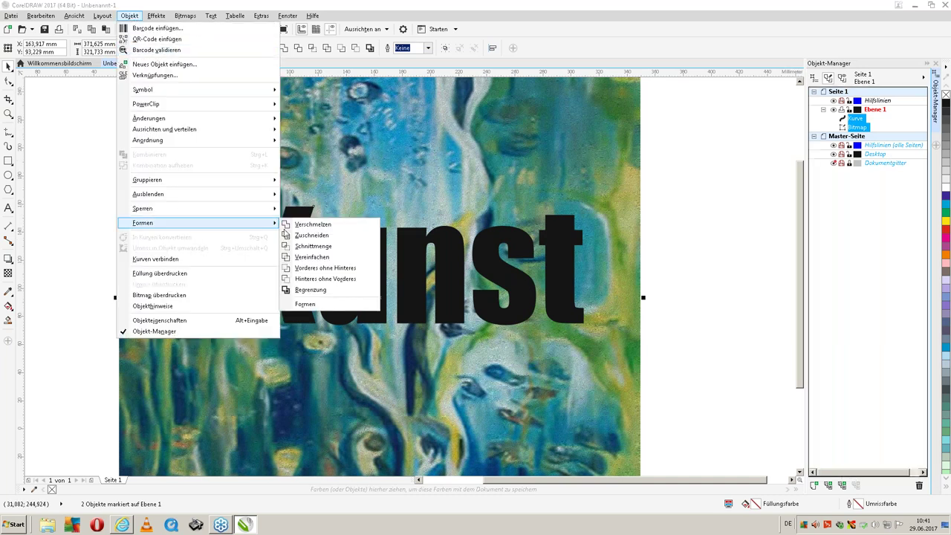
{"action": "left_click", "coordinate": [308, 246]}
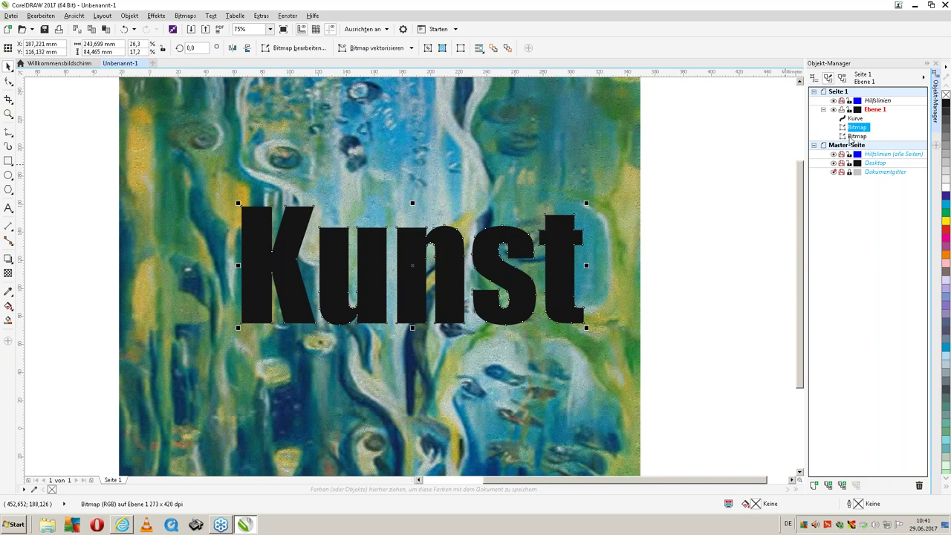
Test-delete the original painting, undo it, and select the letter-shaped intersection bitmap
{"action": "left_click_drag", "start_coordinate": [557, 246], "coordinate": [790, 223]}
{"action": "key", "text": "Escape"}
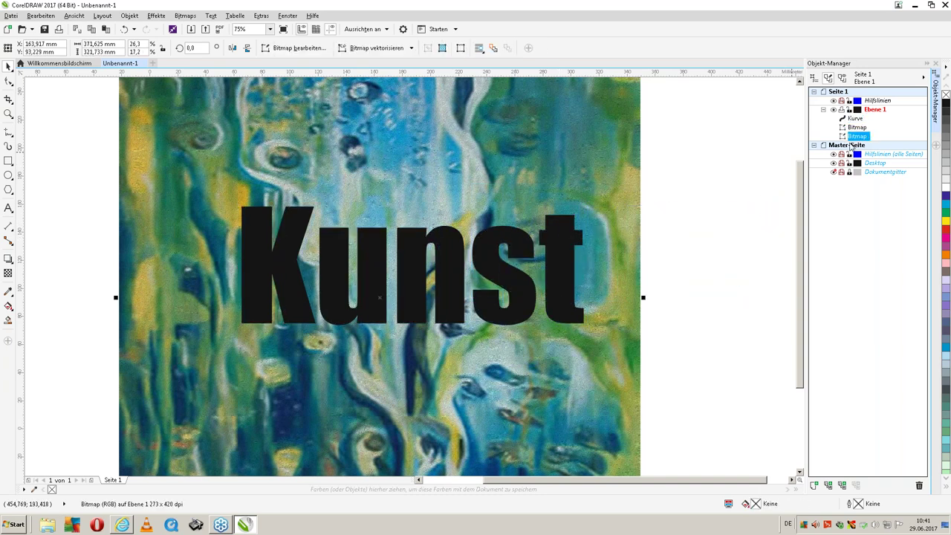
{"action": "left_click", "coordinate": [919, 485]}
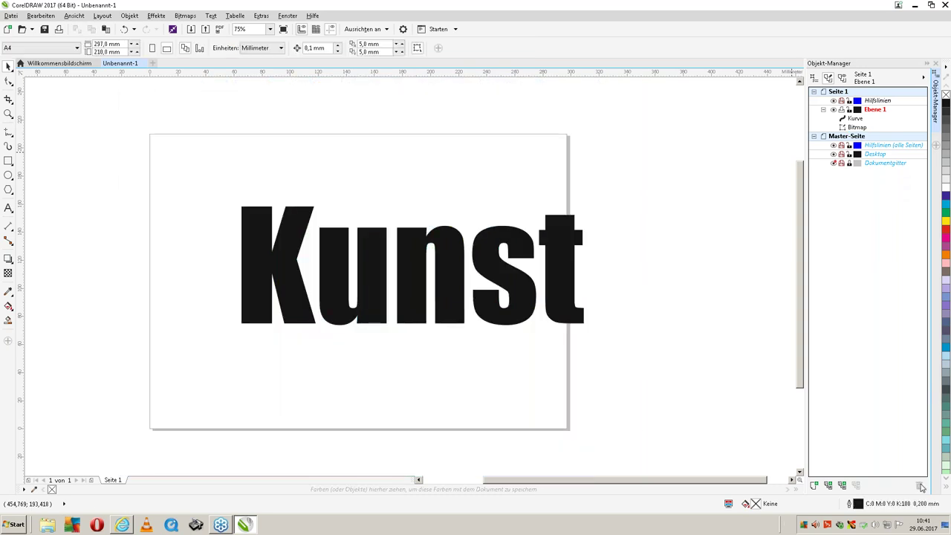
{"action": "key", "text": "ctrl+z"}
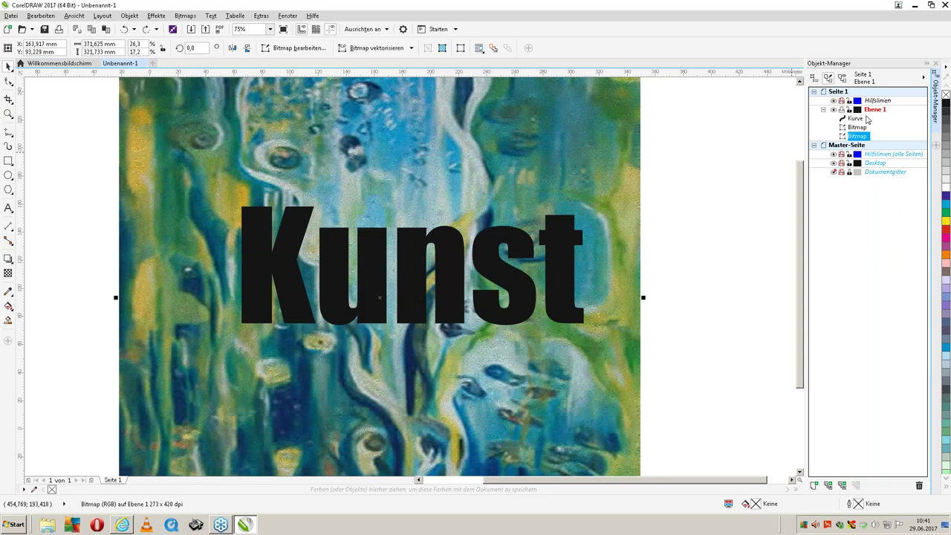
{"action": "left_click", "coordinate": [858, 127]}
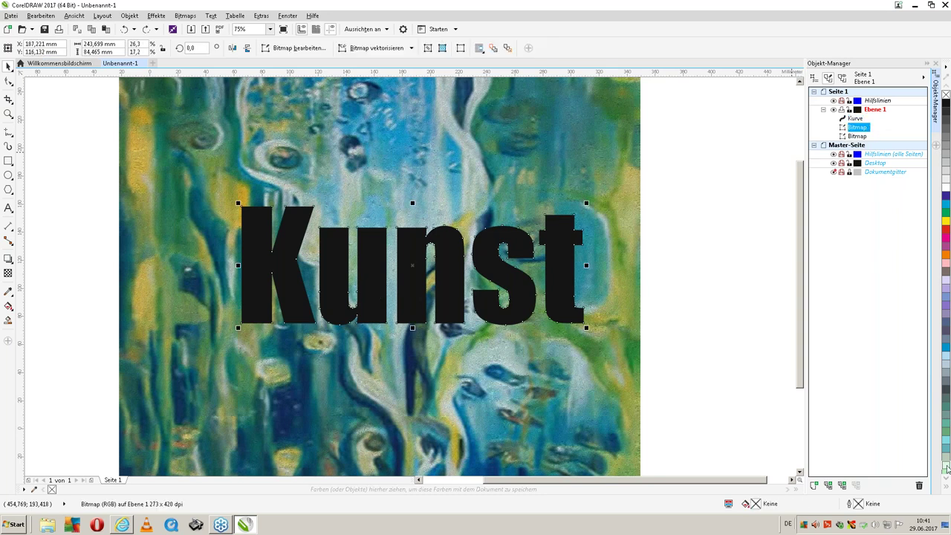
Delete the intersection bitmap, then move Kunst aside and delete the painting as a test
{"action": "left_click", "coordinate": [919, 486]}
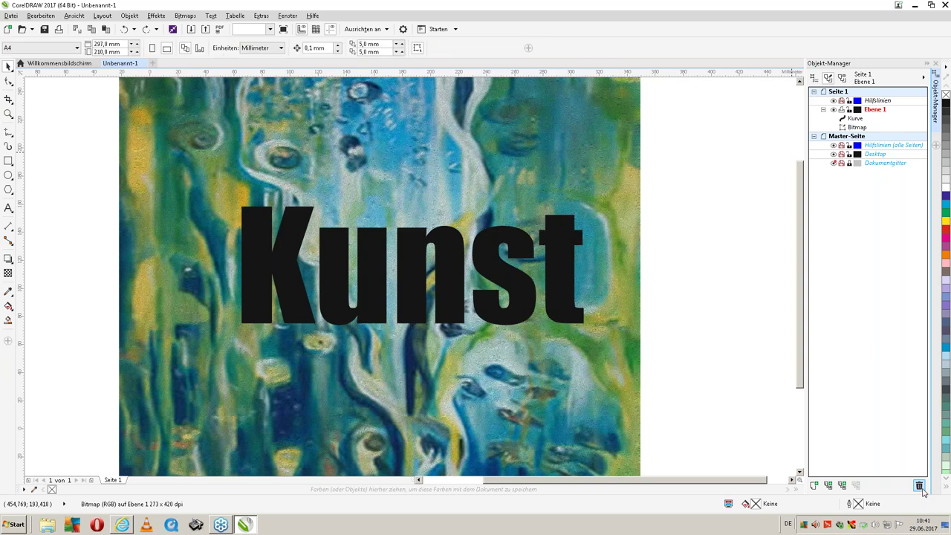
{"action": "left_click_drag", "start_coordinate": [512, 290], "coordinate": [590, 273]}
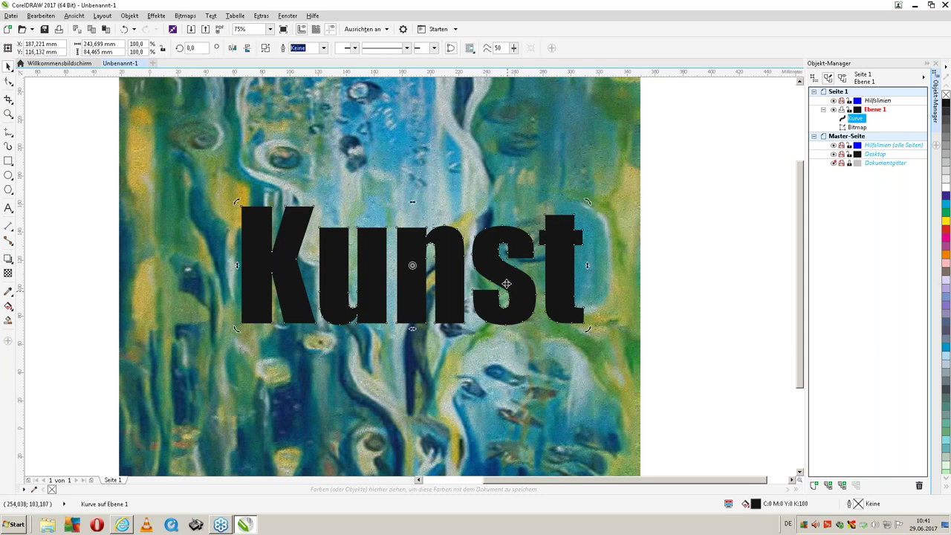
{"action": "left_click_drag", "start_coordinate": [591, 273], "coordinate": [780, 286]}
{"action": "key", "text": "Tab"}
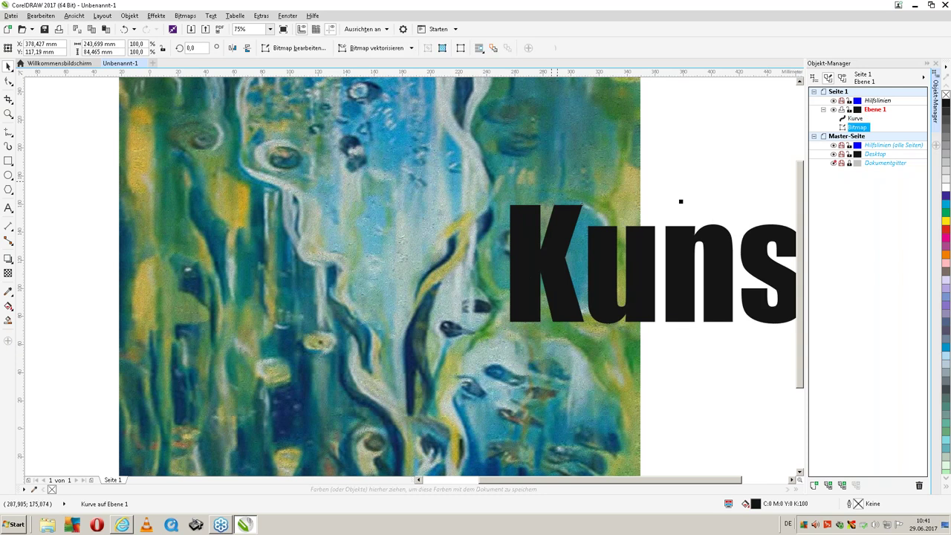
{"action": "key", "text": "Delete"}
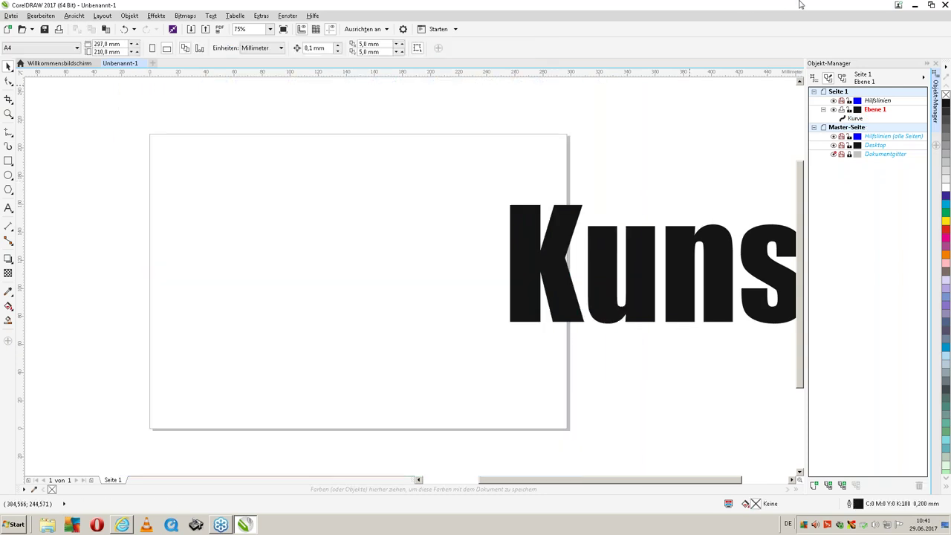
Move Kunst back and undo twice to restore the painting behind it
{"action": "mouse_move", "coordinate": [639, 293]}
{"action": "left_mouse_down"}
{"action": "mouse_move", "coordinate": [228, 289]}
{"action": "mouse_move", "coordinate": [323, 290]}
{"action": "left_mouse_up"}
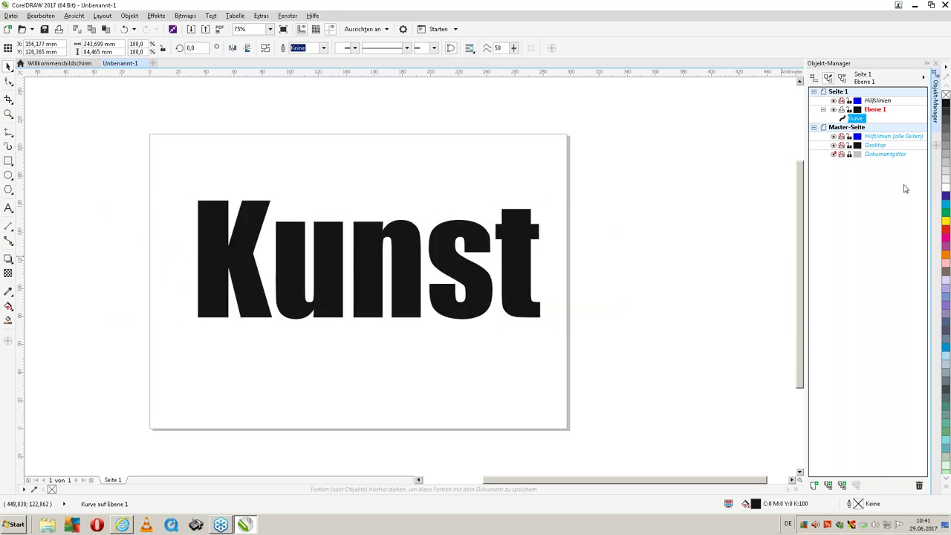
{"action": "key", "text": "ctrl+z"}
{"action": "key", "text": "ctrl+z"}
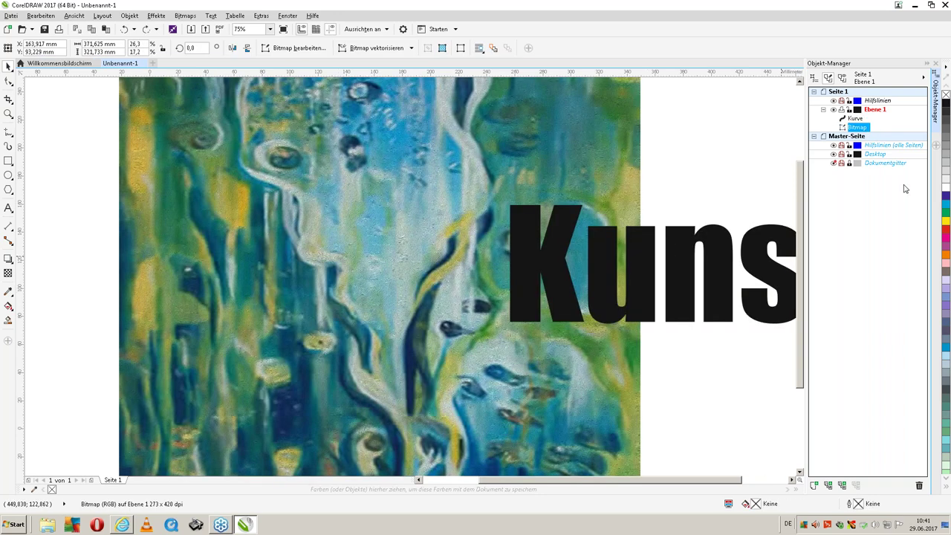
{"action": "key", "text": "ctrl+z"}
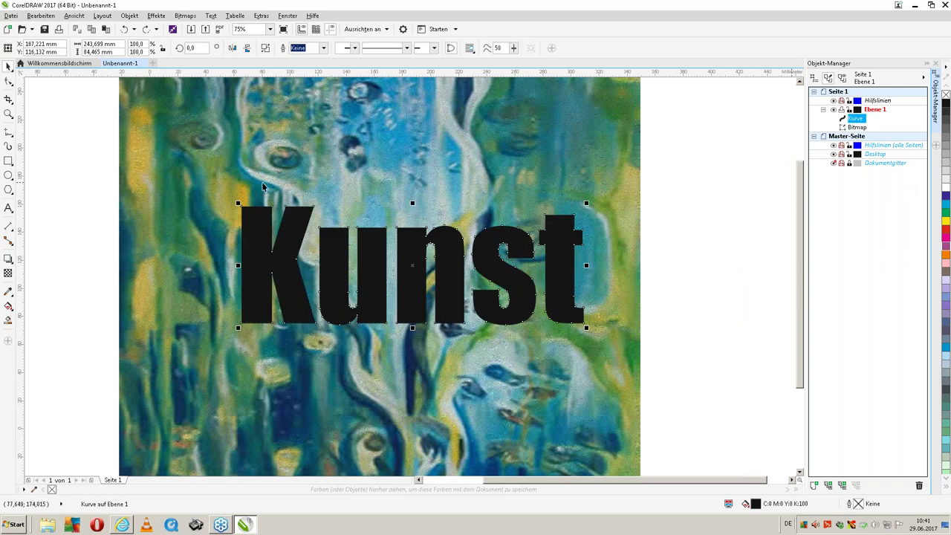
{"action": "key", "text": "Escape"}
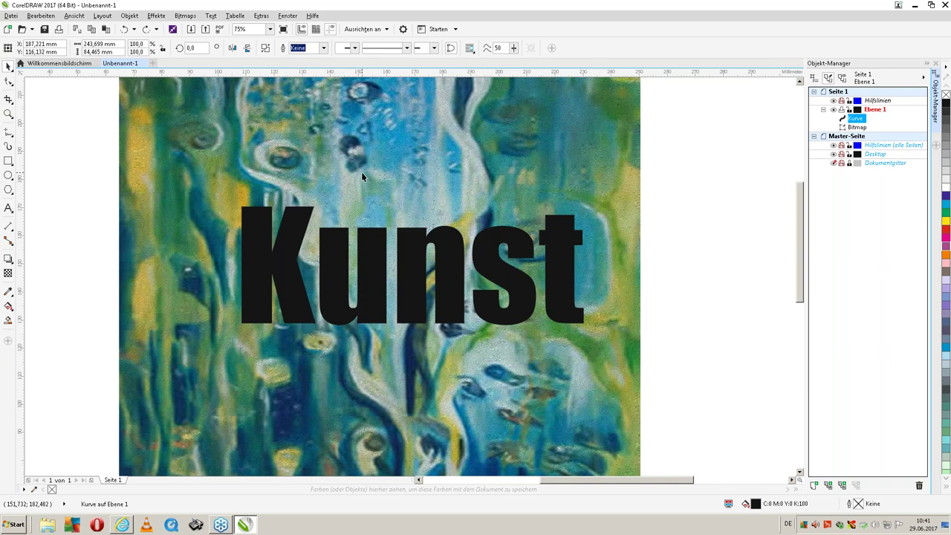
Reselect the Kunst curves together with the painting bitmap in the Object Manager
{"action": "scroll", "coordinate": [362, 173], "scroll_direction": "up", "scroll_amount": 2}
{"action": "scroll", "coordinate": [361, 176], "scroll_direction": "down", "scroll_amount": 4}
{"action": "left_click_drag", "start_coordinate": [215, 102], "coordinate": [586, 385]}
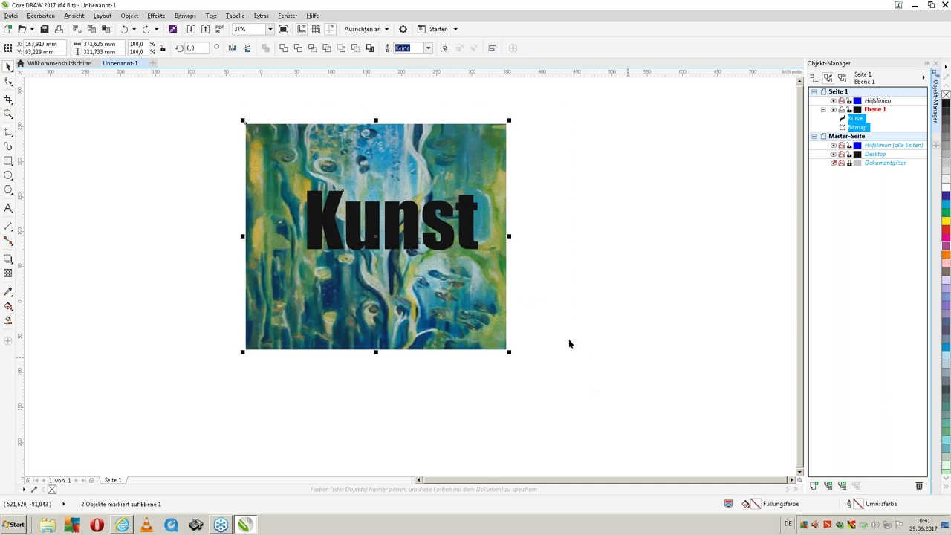
{"action": "left_click", "coordinate": [375, 238], "text": "shift"}
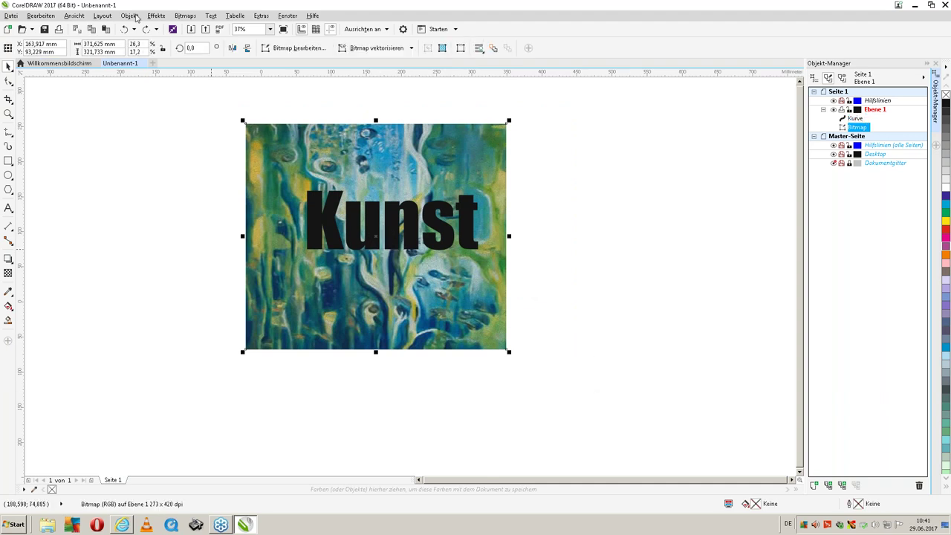
{"action": "left_click", "coordinate": [130, 15]}
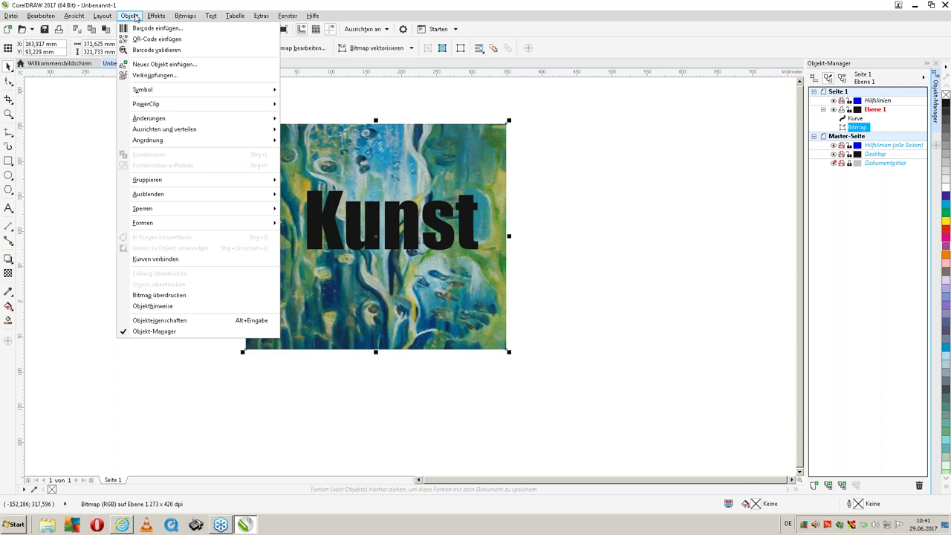
{"action": "mouse_move", "coordinate": [142, 222]}
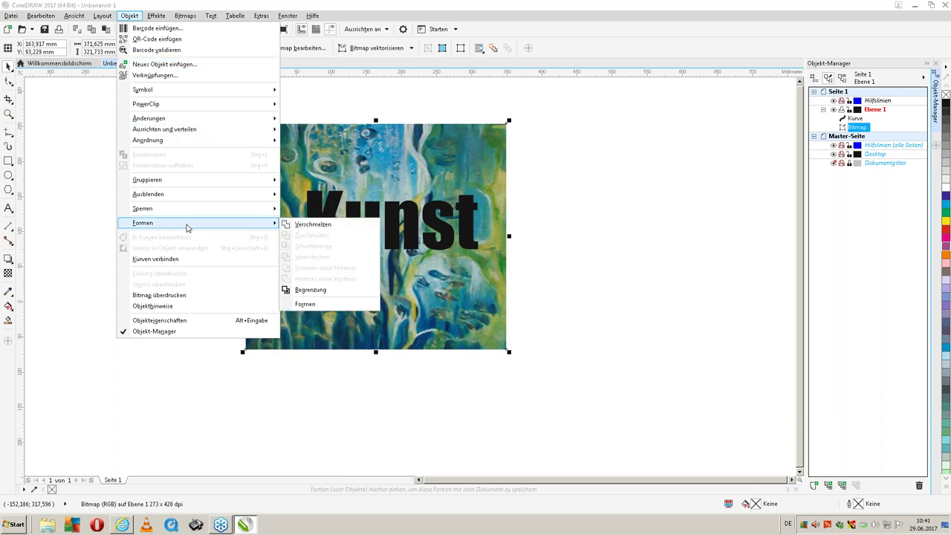
{"action": "left_click", "coordinate": [89, 224]}
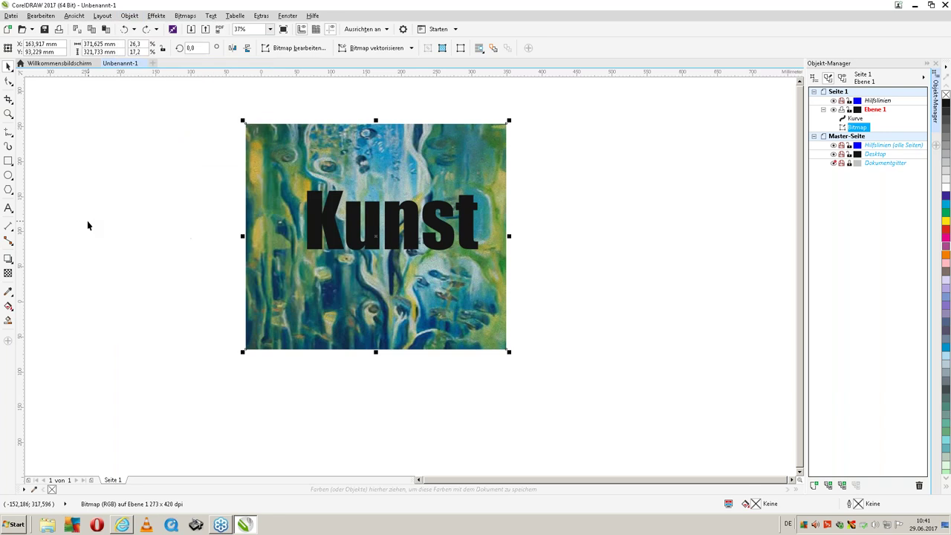
{"action": "left_click", "coordinate": [615, 207]}
{"action": "left_click", "coordinate": [854, 119]}
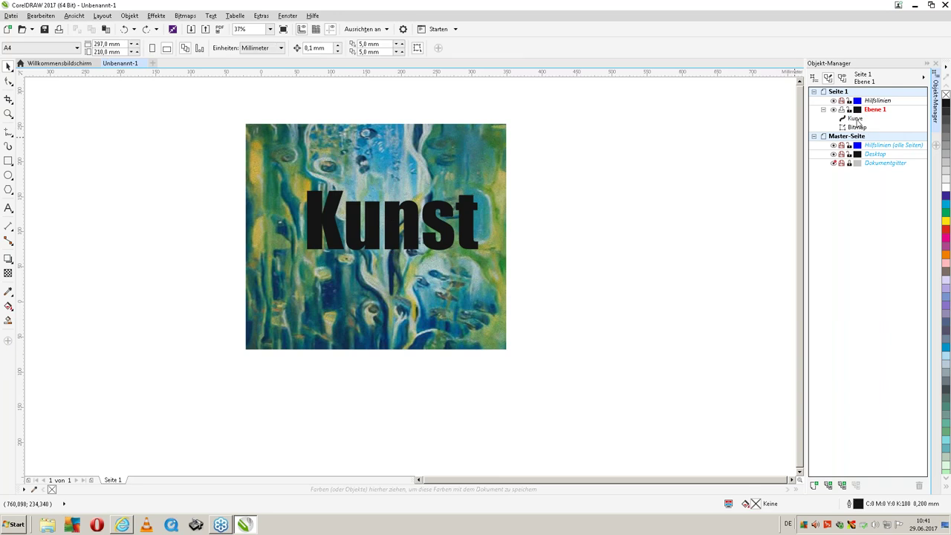
{"action": "left_click", "coordinate": [856, 127], "text": "ctrl"}
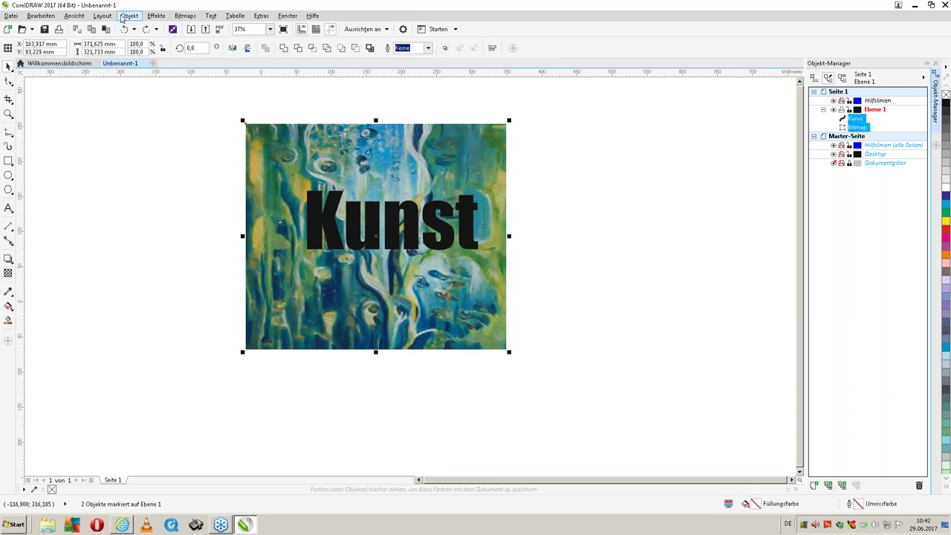
Intersect Kunst with the painting and place the painting-filled lettering right of the picture
{"action": "left_click", "coordinate": [102, 16]}
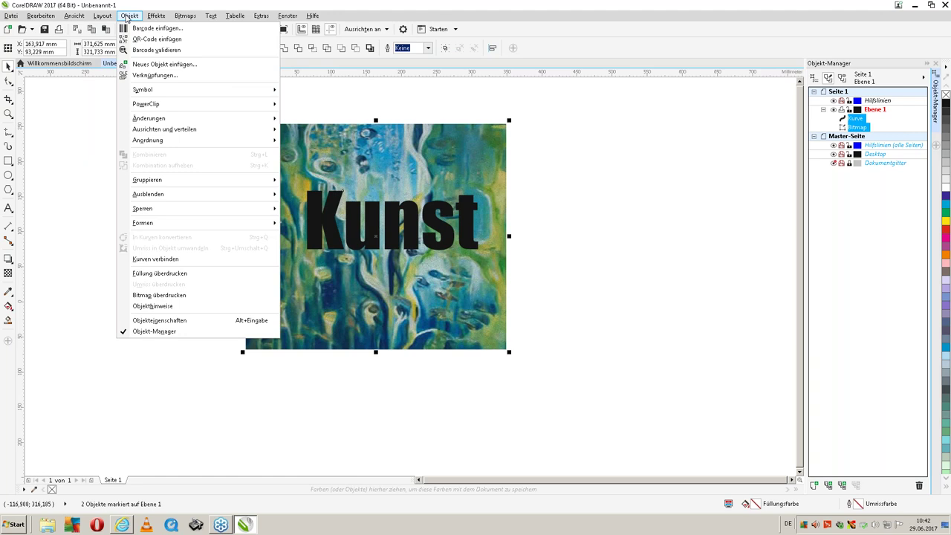
{"action": "mouse_move", "coordinate": [142, 223]}
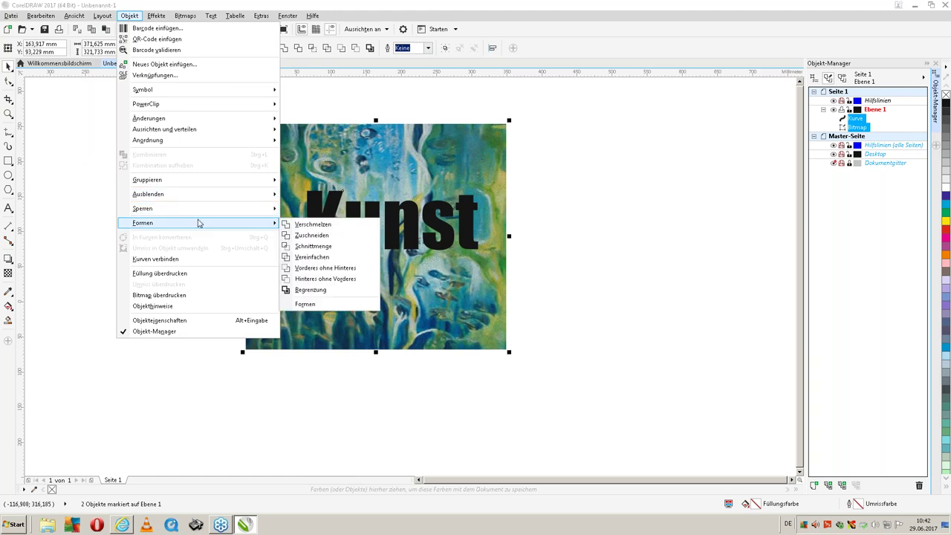
{"action": "left_click", "coordinate": [313, 246]}
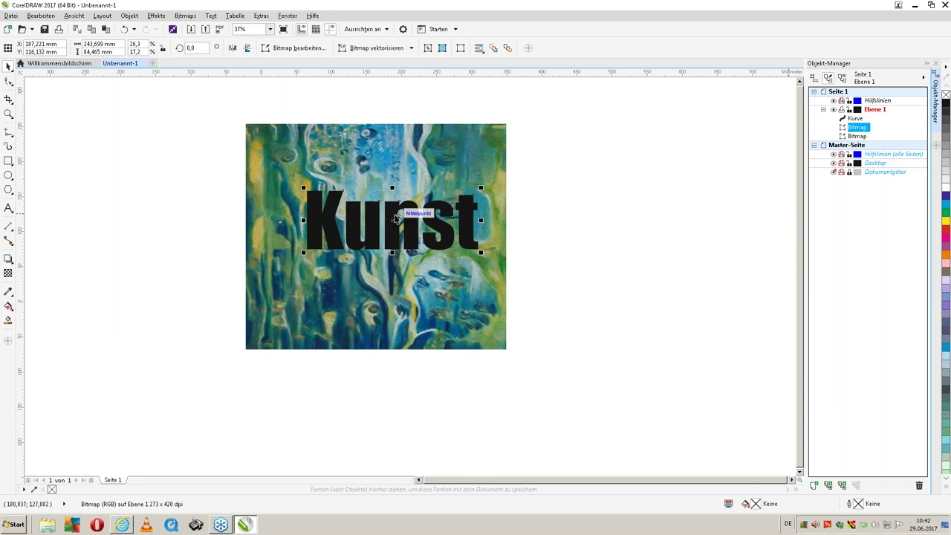
{"action": "mouse_move", "coordinate": [385, 209]}
{"action": "left_mouse_down"}
{"action": "mouse_move", "coordinate": [589, 225]}
{"action": "mouse_move", "coordinate": [698, 212]}
{"action": "left_mouse_up"}
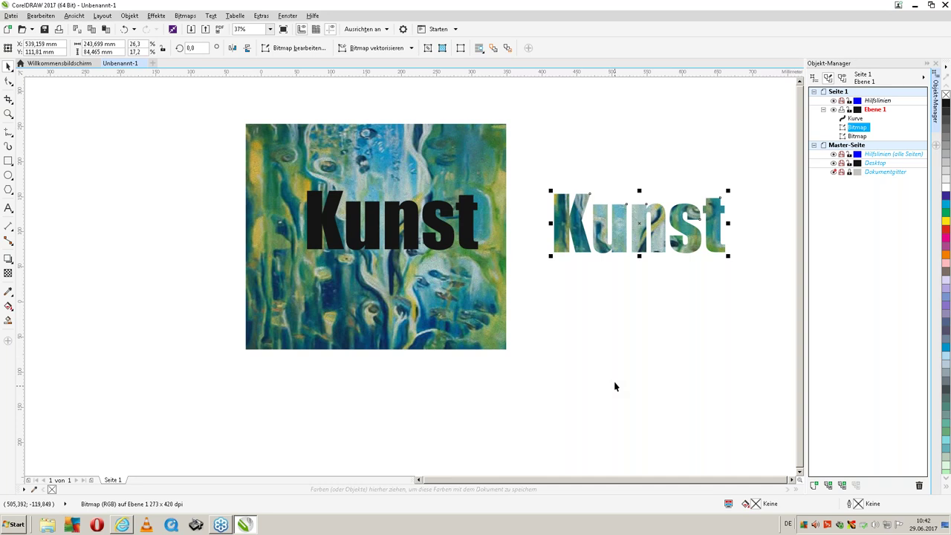
{"action": "left_click", "coordinate": [637, 319]}
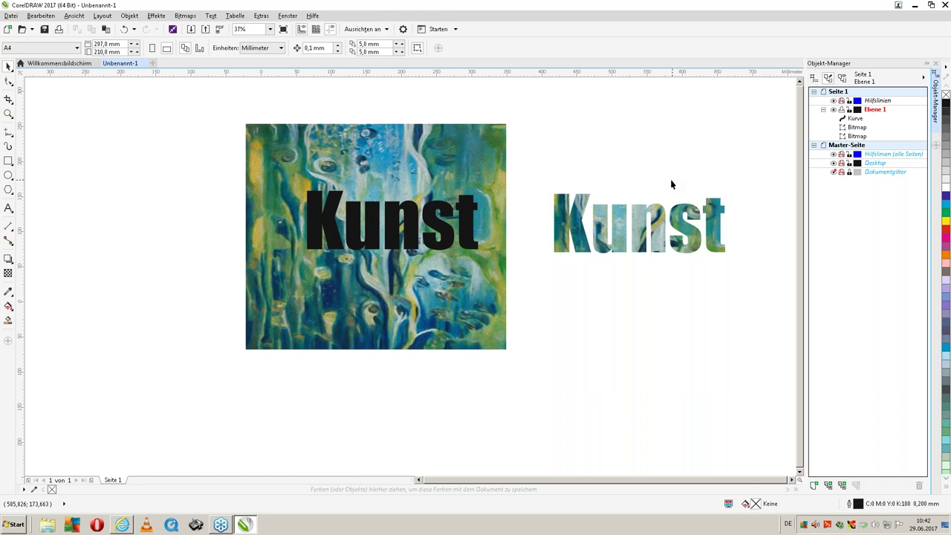
{"action": "left_click", "coordinate": [405, 170]}
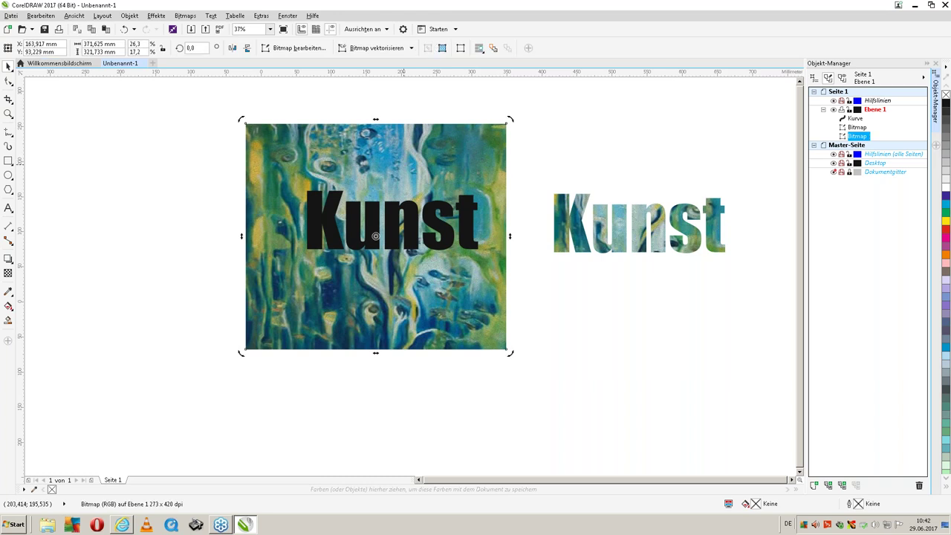
{"action": "right_click", "coordinate": [403, 164]}
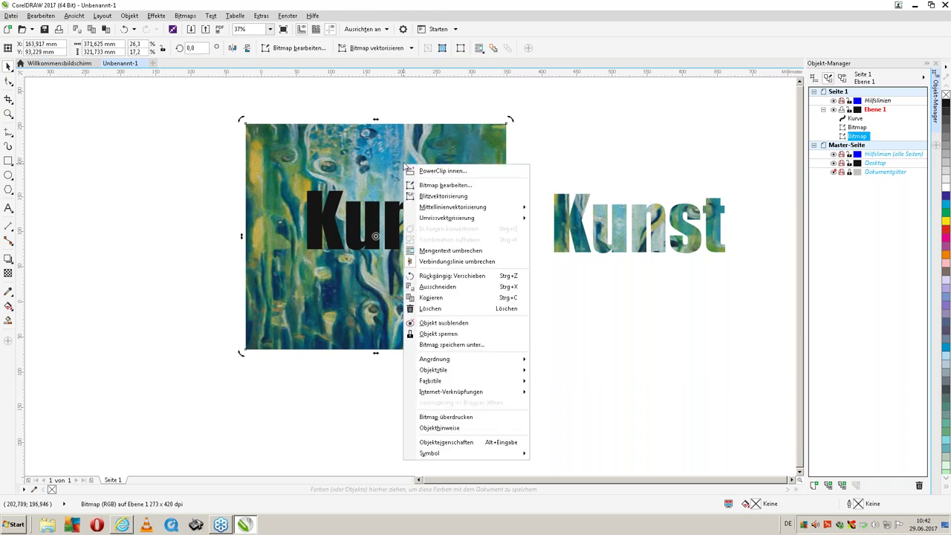
{"action": "left_click", "coordinate": [442, 185]}
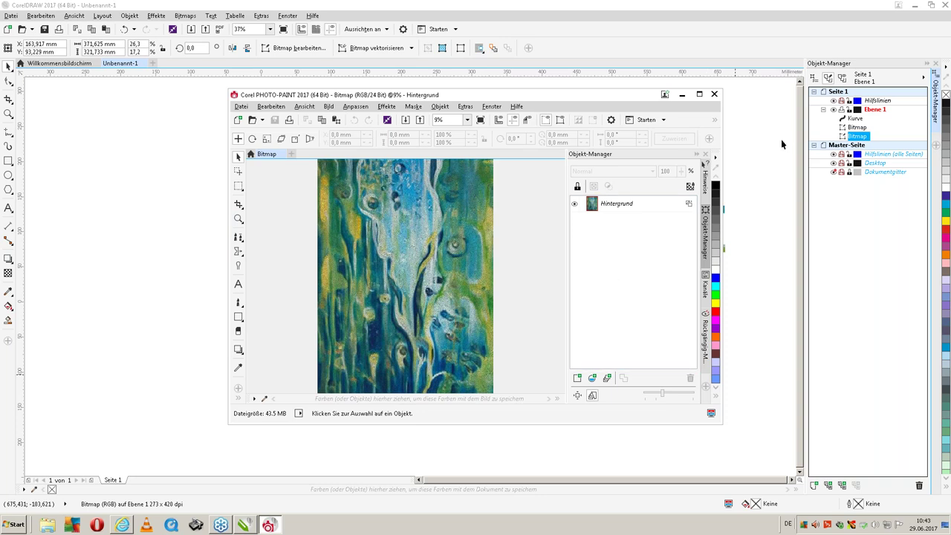
{"action": "left_click", "coordinate": [713, 98]}
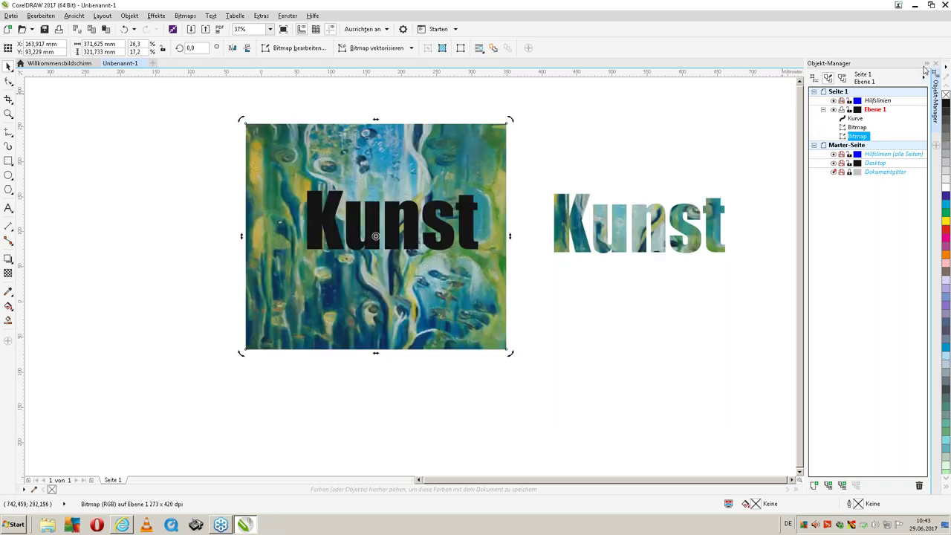
Close CorelDRAW, discarding changes to the drawing
{"action": "left_click", "coordinate": [945, 5]}
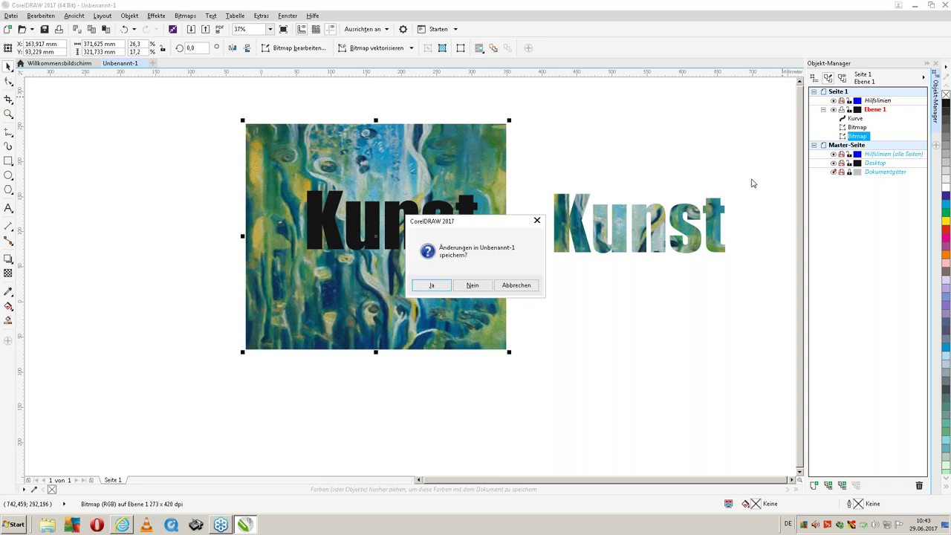
{"action": "left_click", "coordinate": [472, 286]}
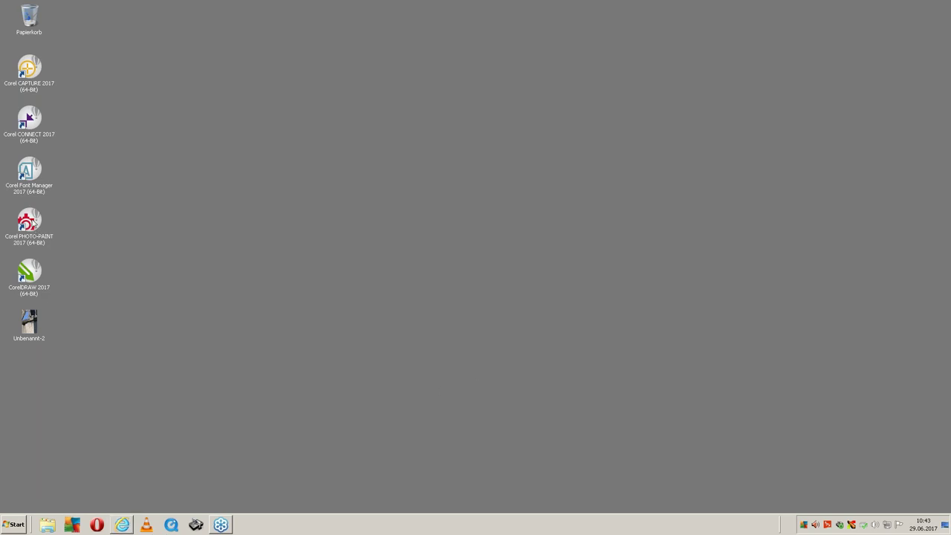
Launch PHOTO-PAINT maximized and open the recent file _2016_Dt_Museum_Adler_FINAL.cpt
{"action": "double_click", "coordinate": [32, 222]}
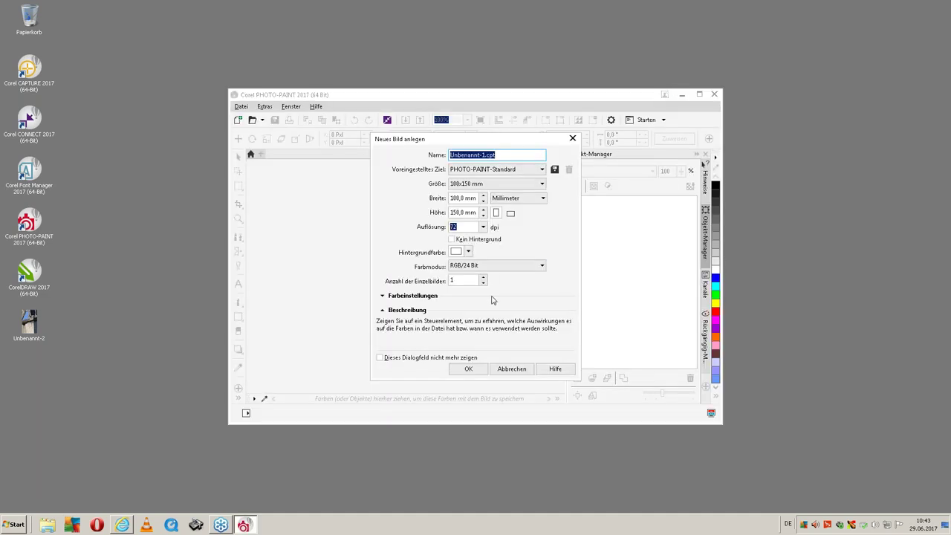
{"action": "left_click", "coordinate": [479, 369]}
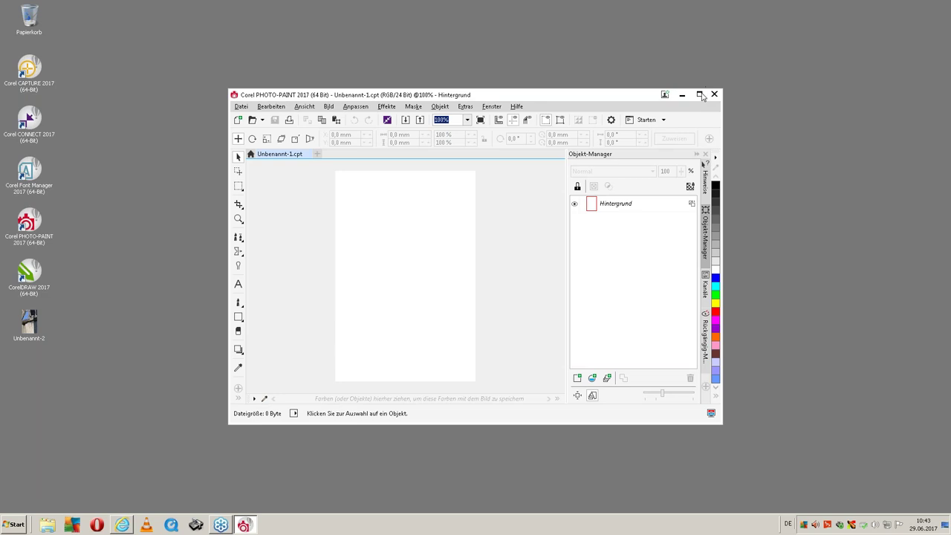
{"action": "left_click", "coordinate": [699, 95]}
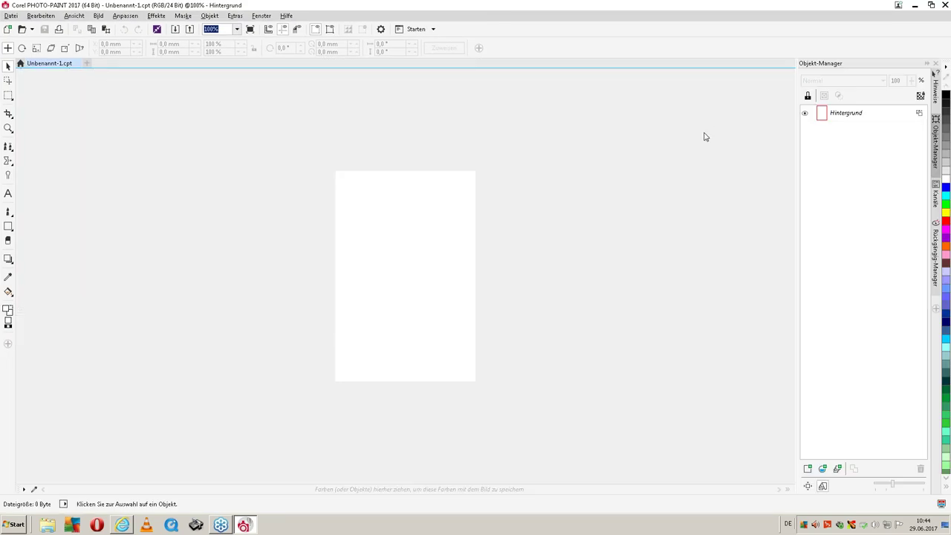
{"action": "left_click", "coordinate": [15, 18]}
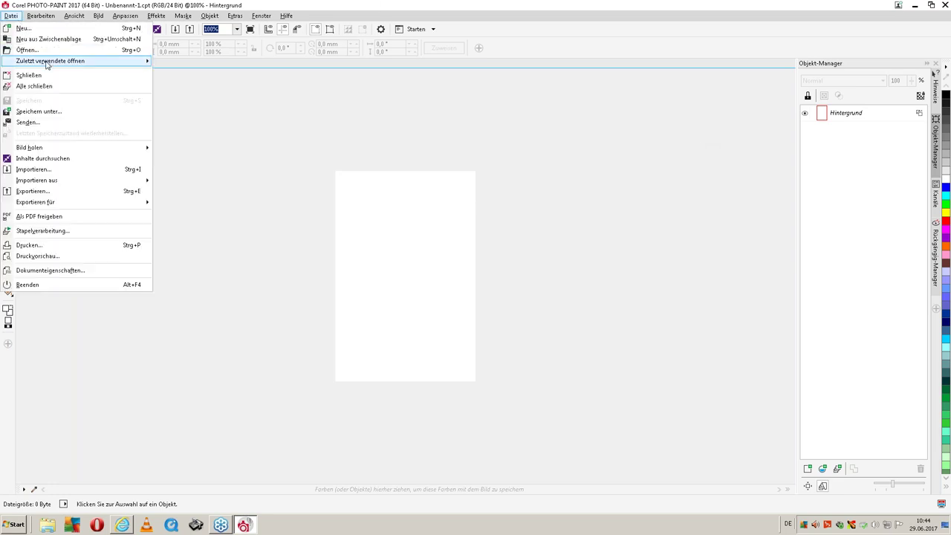
{"action": "mouse_move", "coordinate": [50, 61]}
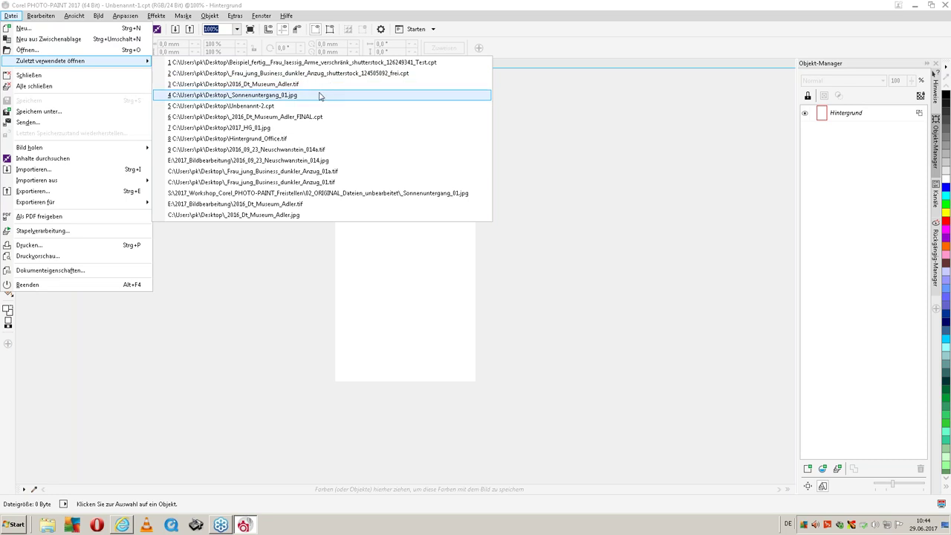
{"action": "left_click", "coordinate": [312, 117]}
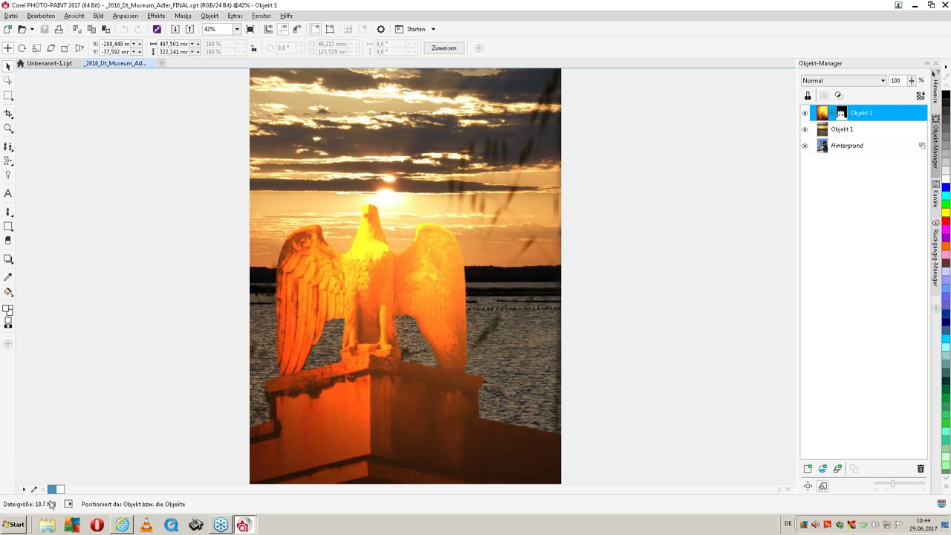
{"action": "left_click", "coordinate": [727, 221]}
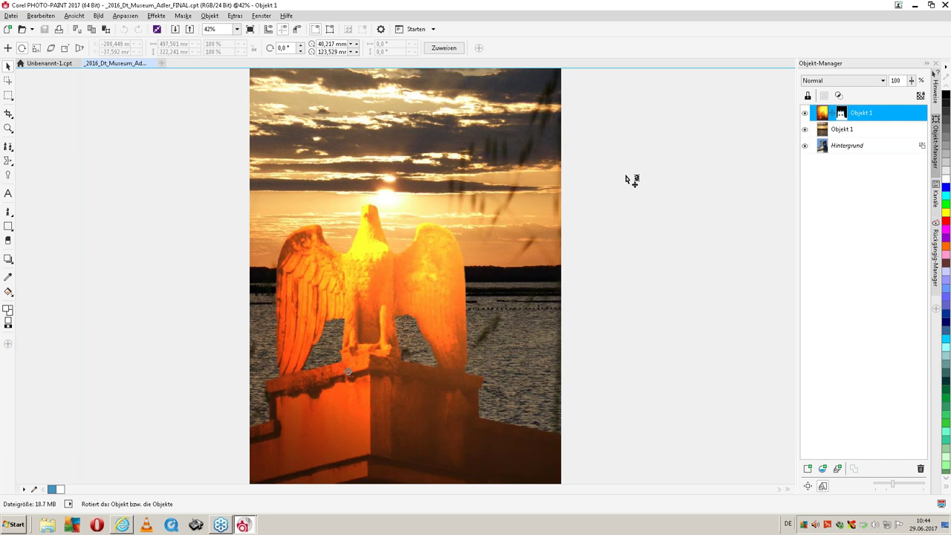
Convert the eagle image to 32-bit CMYK, declining to flatten its objects
{"action": "left_click", "coordinate": [104, 19]}
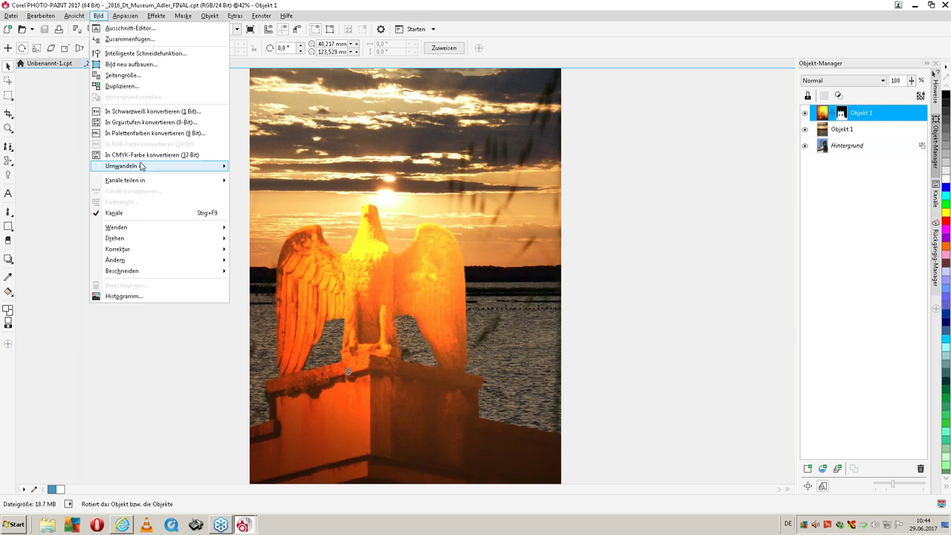
{"action": "left_click", "coordinate": [144, 155]}
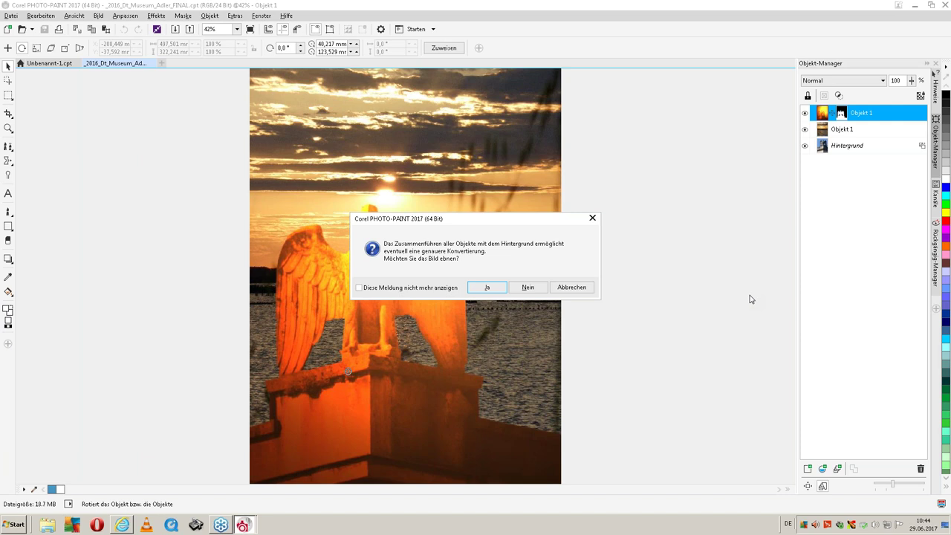
{"action": "left_click", "coordinate": [526, 288]}
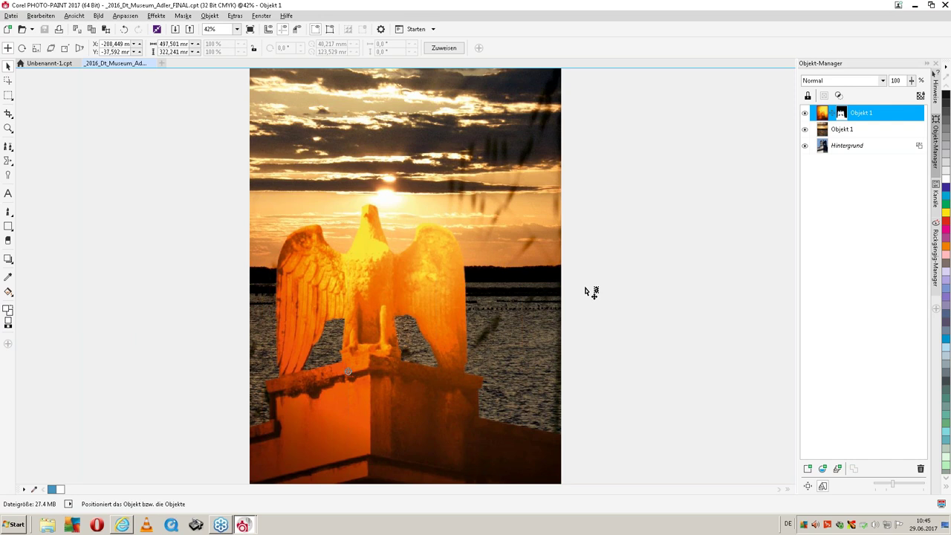
Open the Extras menu to reach colour management
{"action": "left_click", "coordinate": [235, 16]}
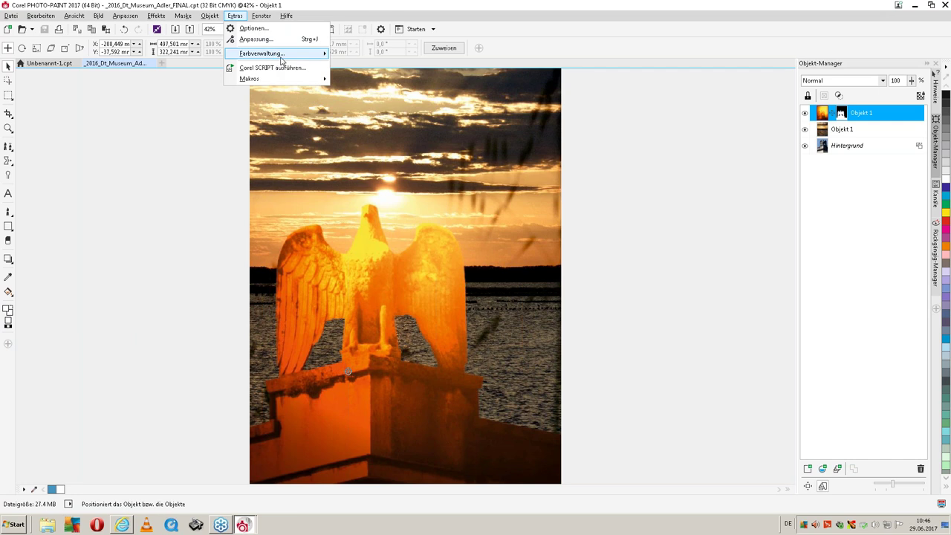
{"action": "mouse_move", "coordinate": [262, 54]}
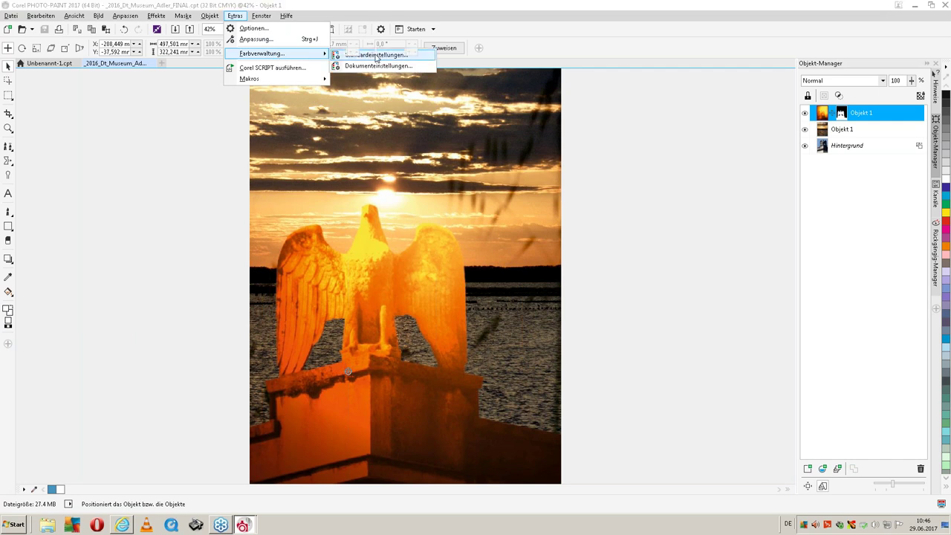
Confirm default colour management with ISO Coated v2 (ECI) as the CMYK profile, loading no profile file
{"action": "left_click", "coordinate": [377, 56]}
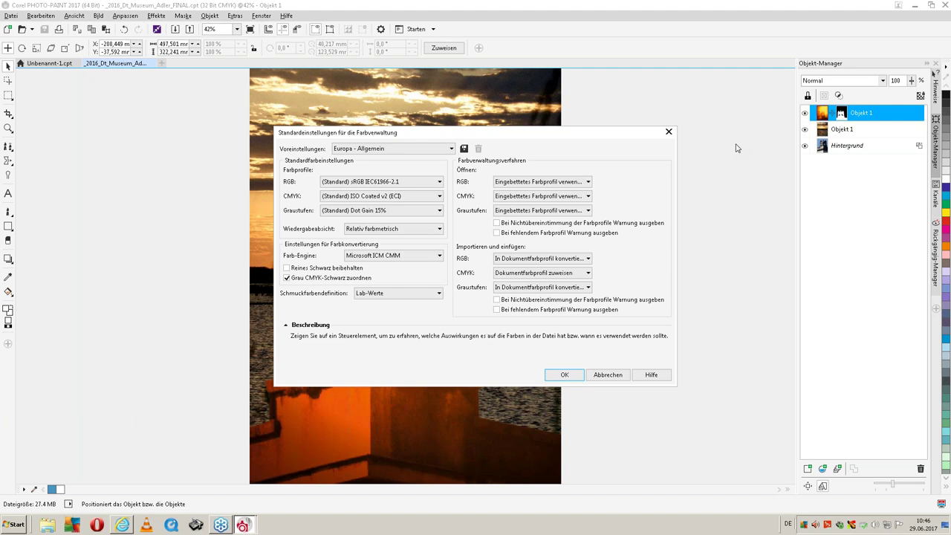
{"action": "left_click", "coordinate": [439, 196]}
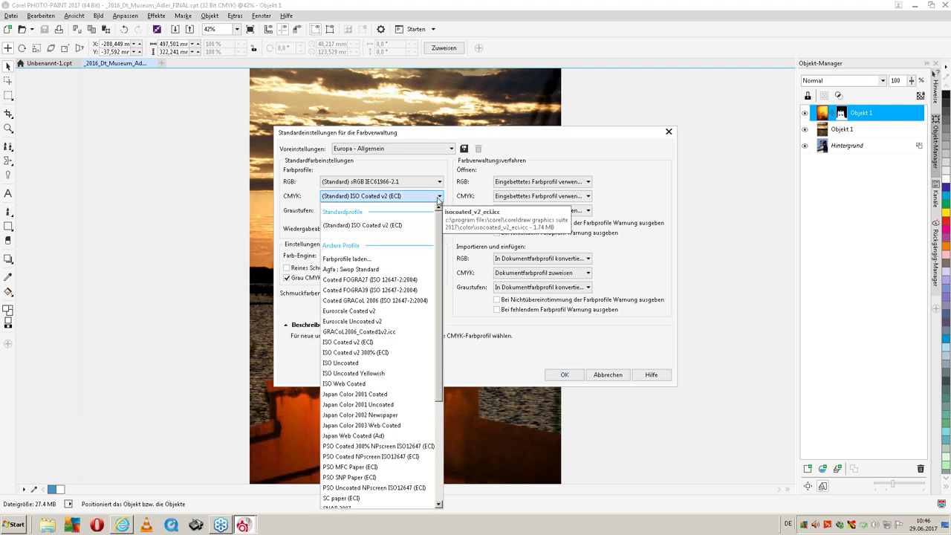
{"action": "left_click", "coordinate": [351, 260]}
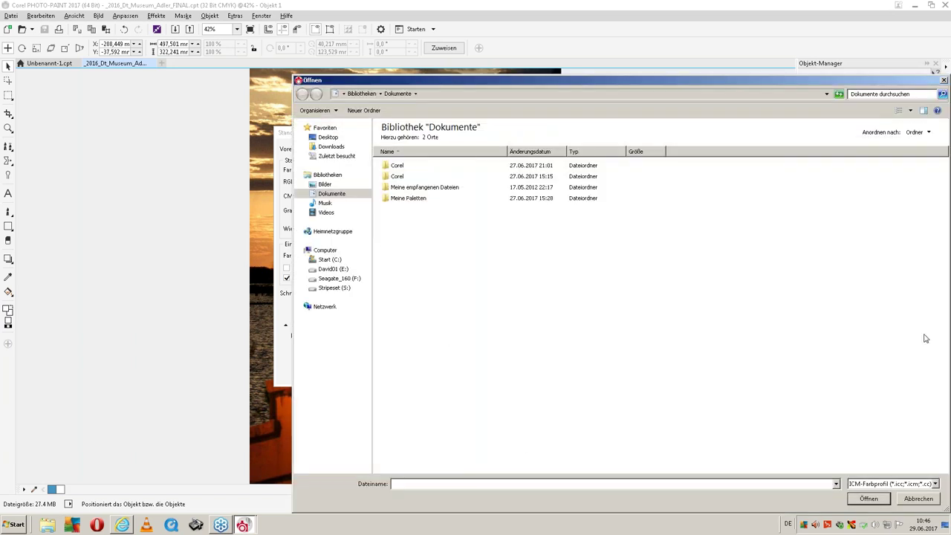
{"action": "left_click", "coordinate": [321, 268]}
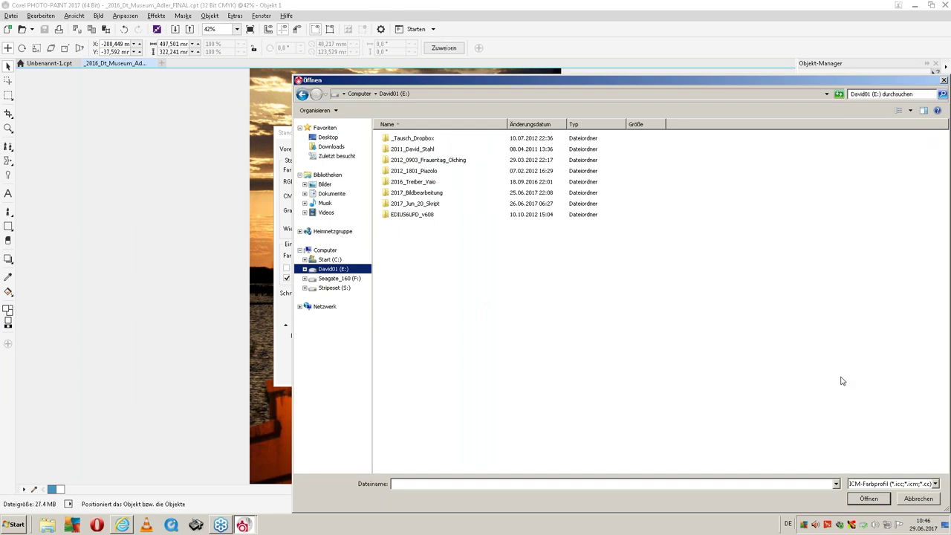
{"action": "mouse_move", "coordinate": [833, 74]}
{"action": "left_mouse_down"}
{"action": "mouse_move", "coordinate": [823, 88]}
{"action": "mouse_move", "coordinate": [769, 93]}
{"action": "left_mouse_up"}
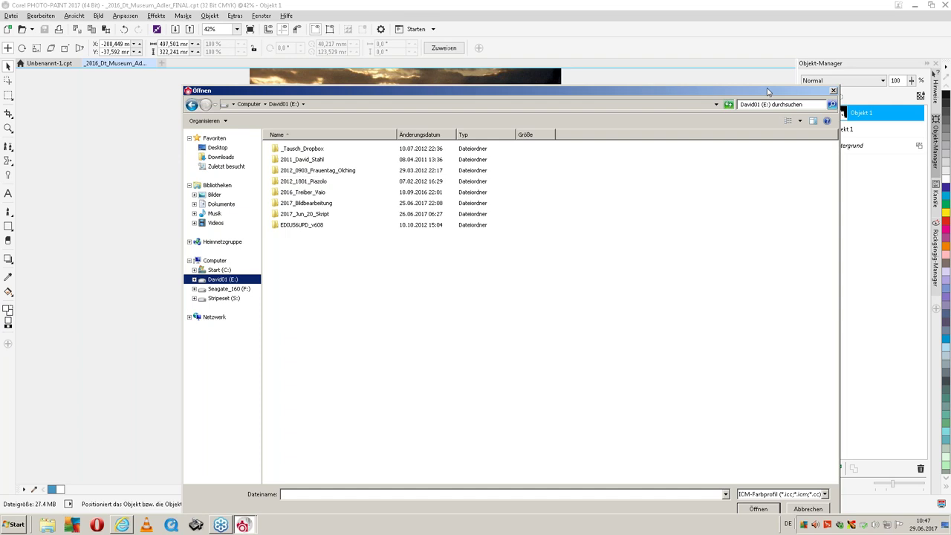
{"action": "left_click", "coordinate": [808, 508]}
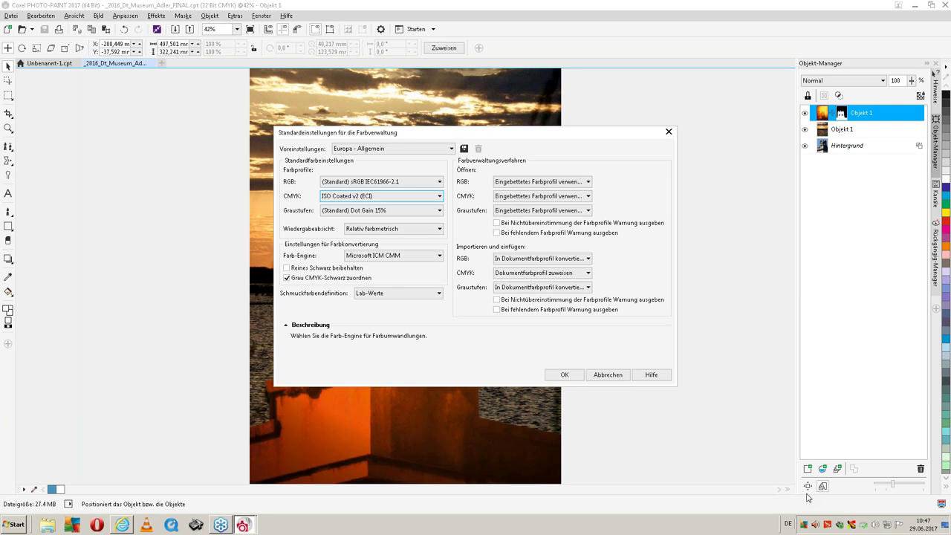
{"action": "left_click", "coordinate": [554, 373]}
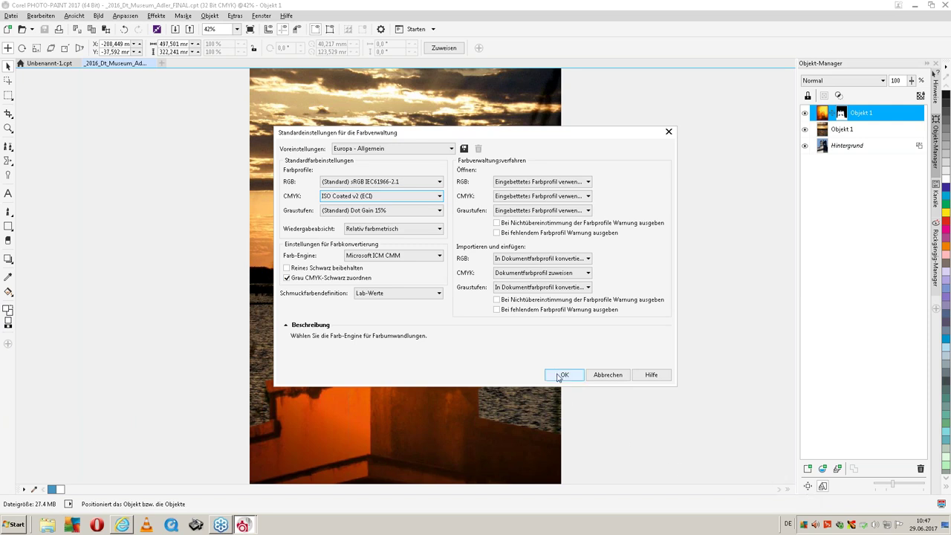